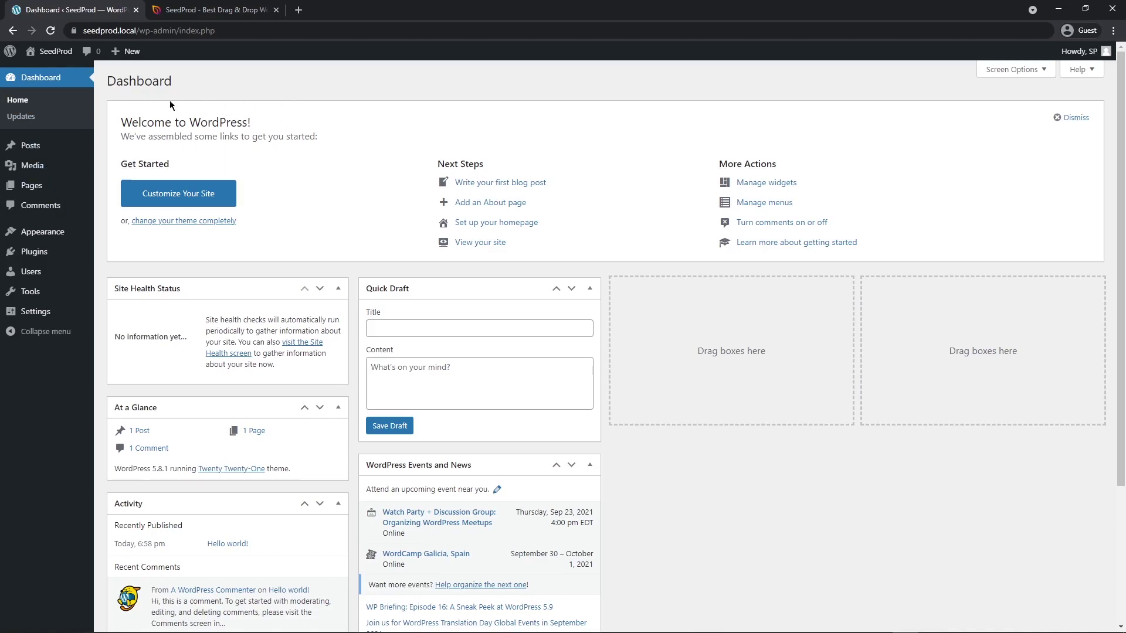
# Switch from the WordPress Dashboard to the seedprod.com browser tab.
pyautogui.click(202, 10)
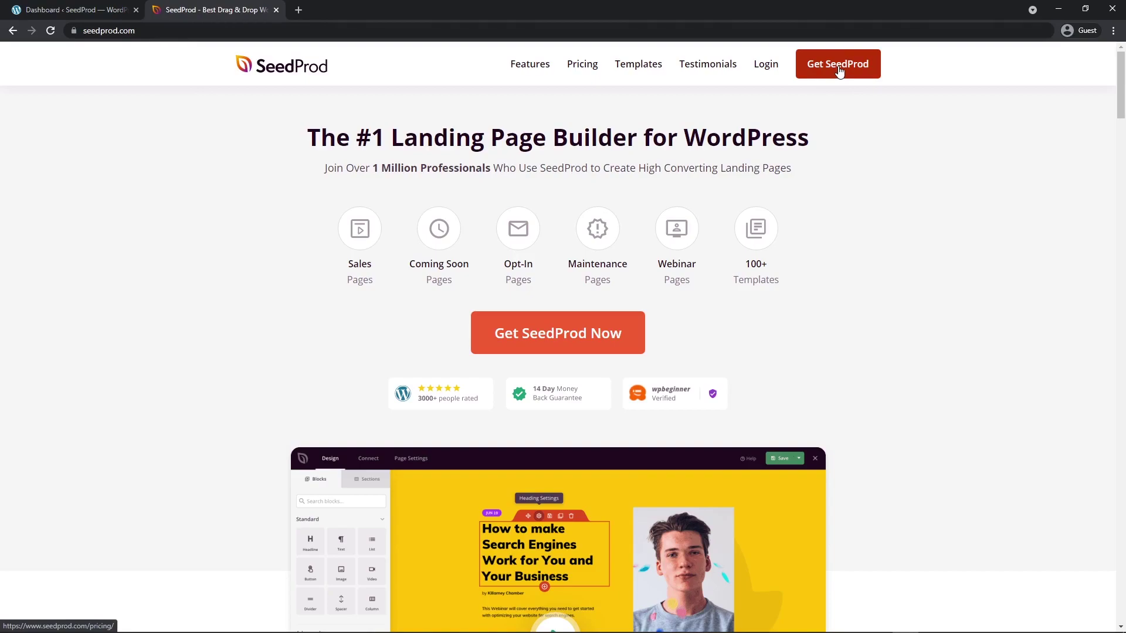
# Log into the SeedProd account, download the Landing Page Pro 6.7.1 zip, and return to WordPress.
pyautogui.click(766, 66)
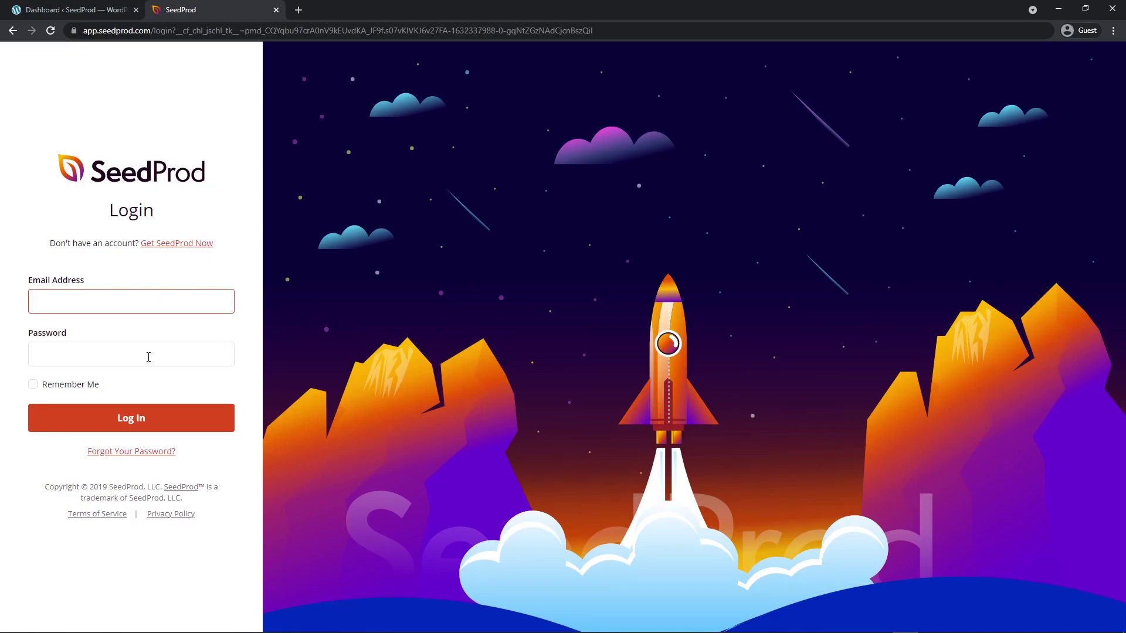
pyautogui.click(141, 421)
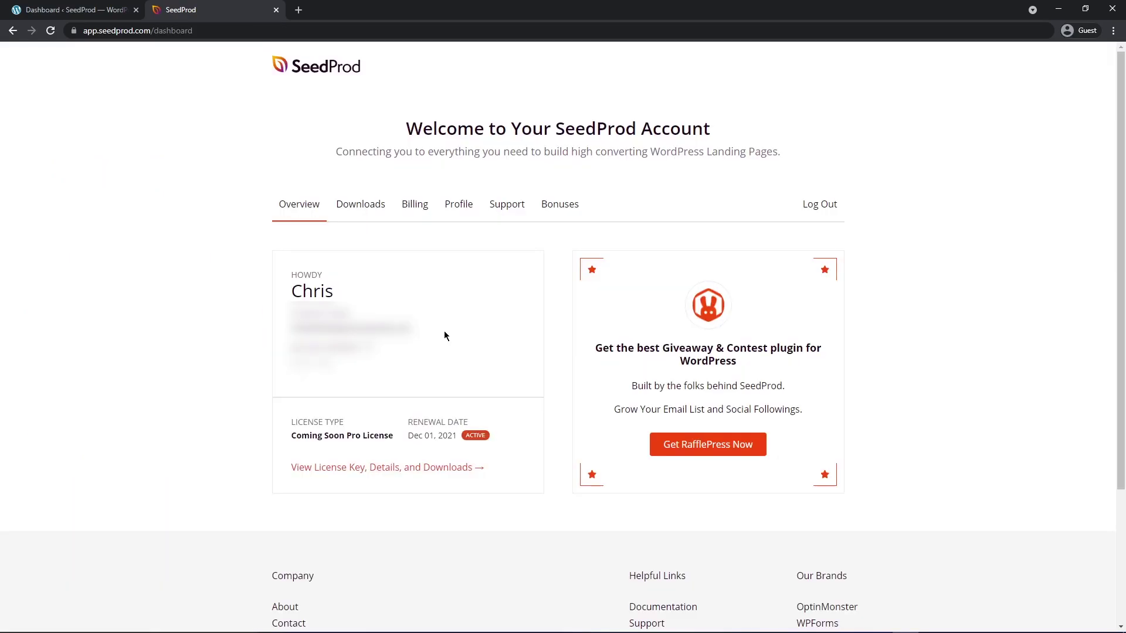
pyautogui.click(361, 212)
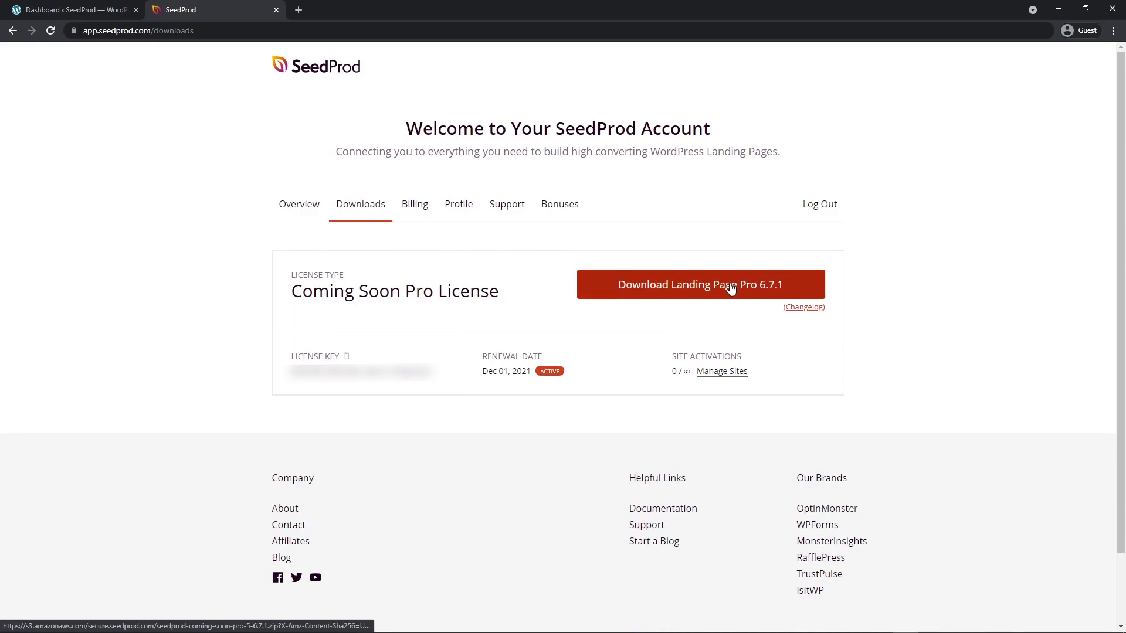
pyautogui.click(731, 287)
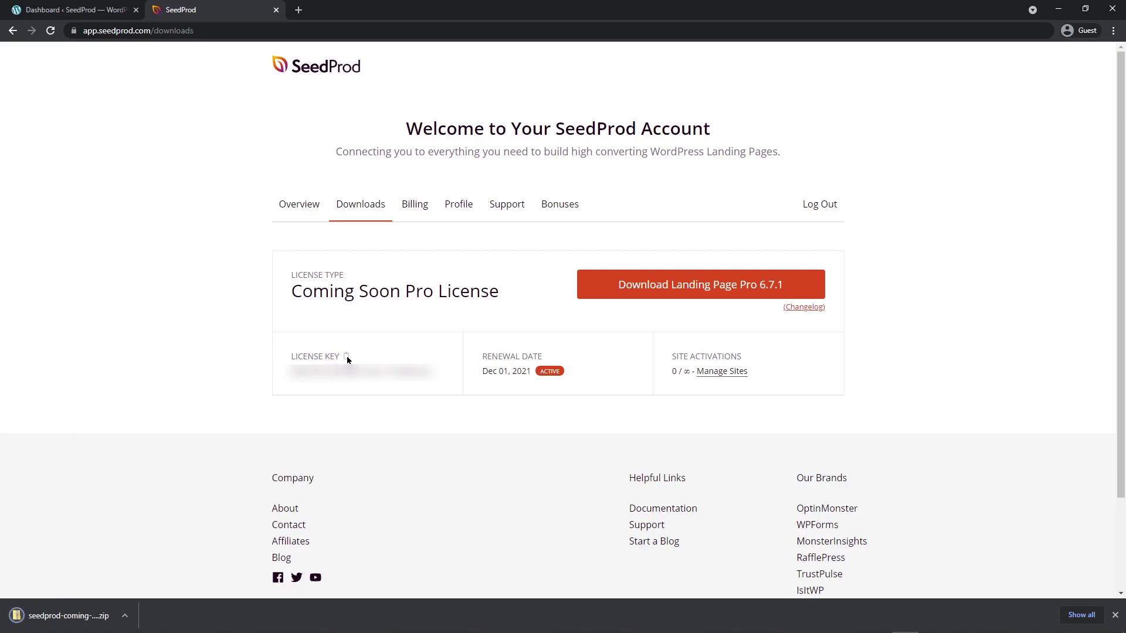
pyautogui.hotkey('ctrl', '1')
# Upload, install and activate the SeedProd Pro 6.7.1 plugin zip via Plugins > Add New.
pyautogui.click(204, 9)
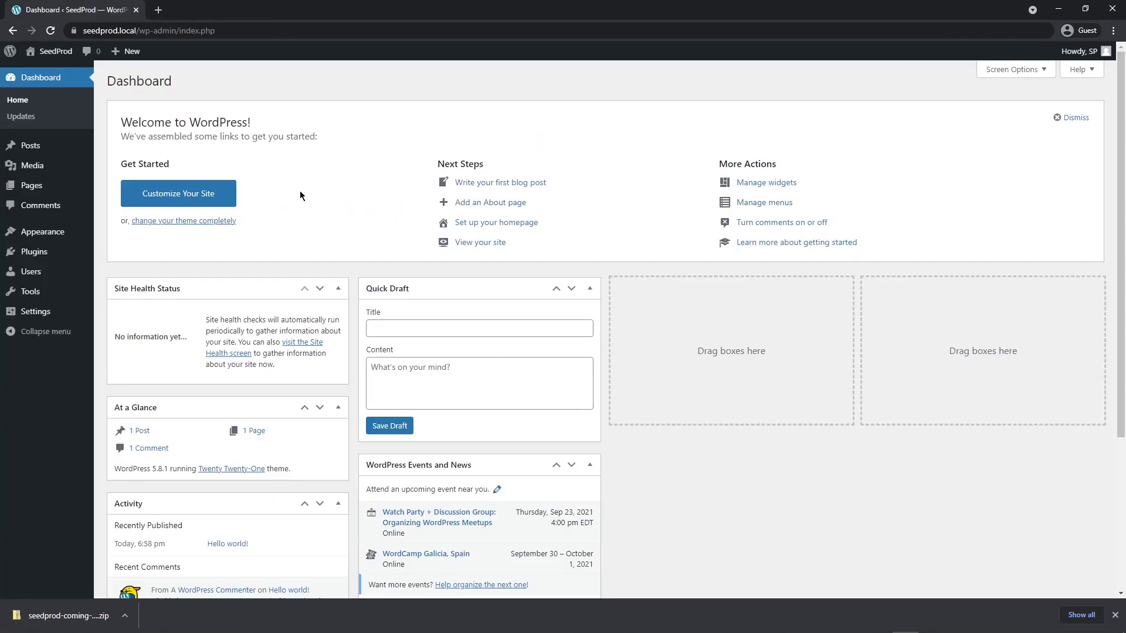
pyautogui.moveTo(33, 257)
pyautogui.click(129, 272)
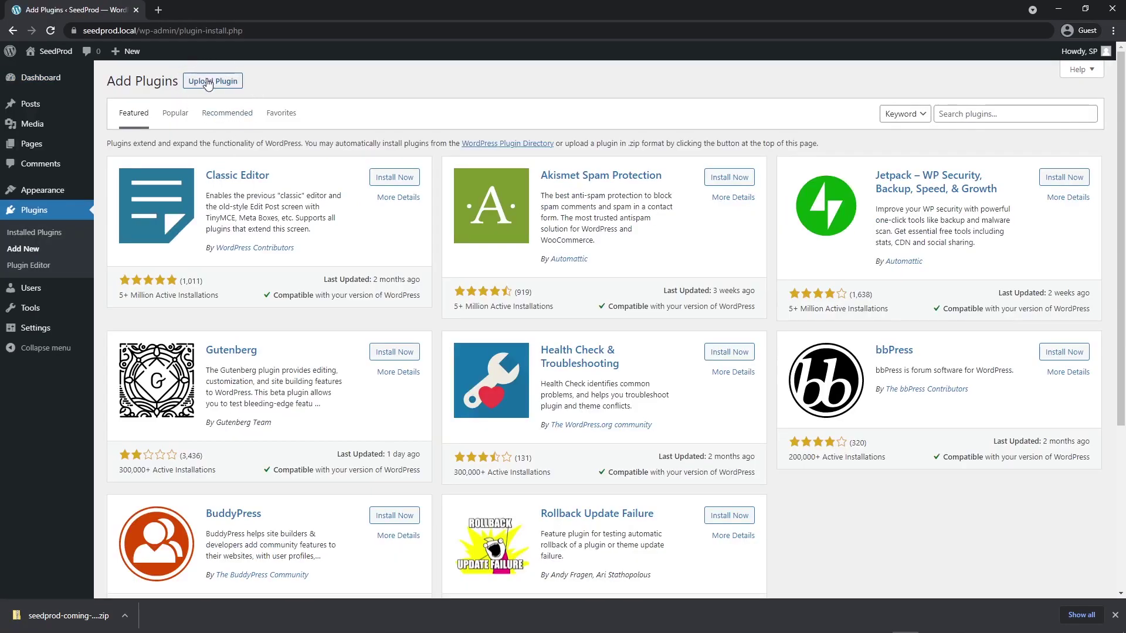
pyautogui.click(214, 82)
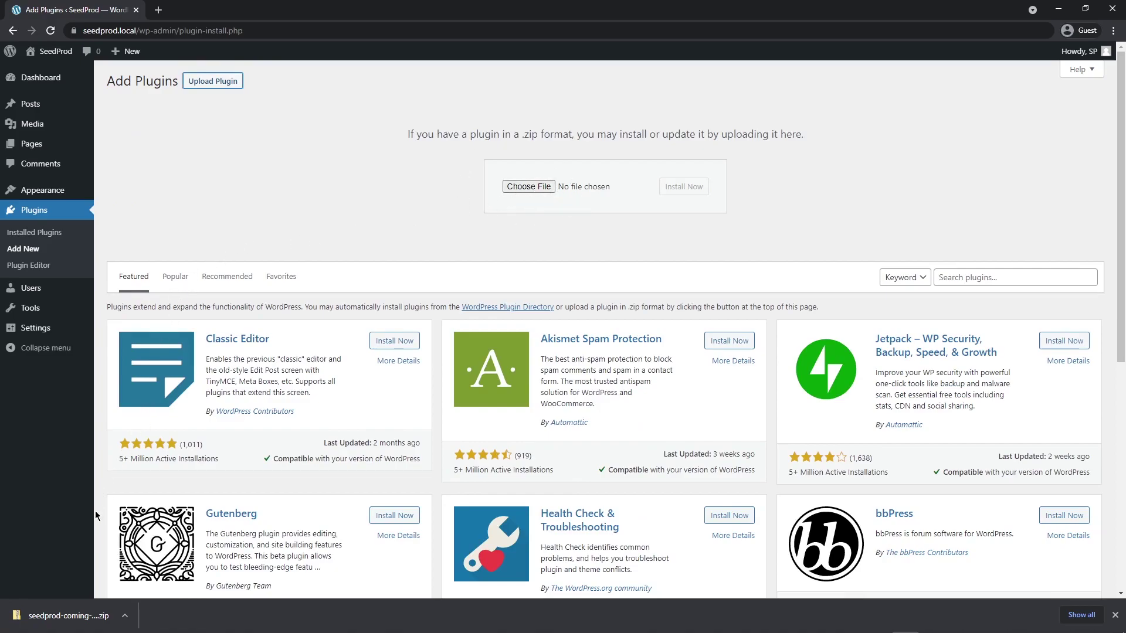
pyautogui.moveTo(68, 623); pyautogui.dragTo(532, 188)
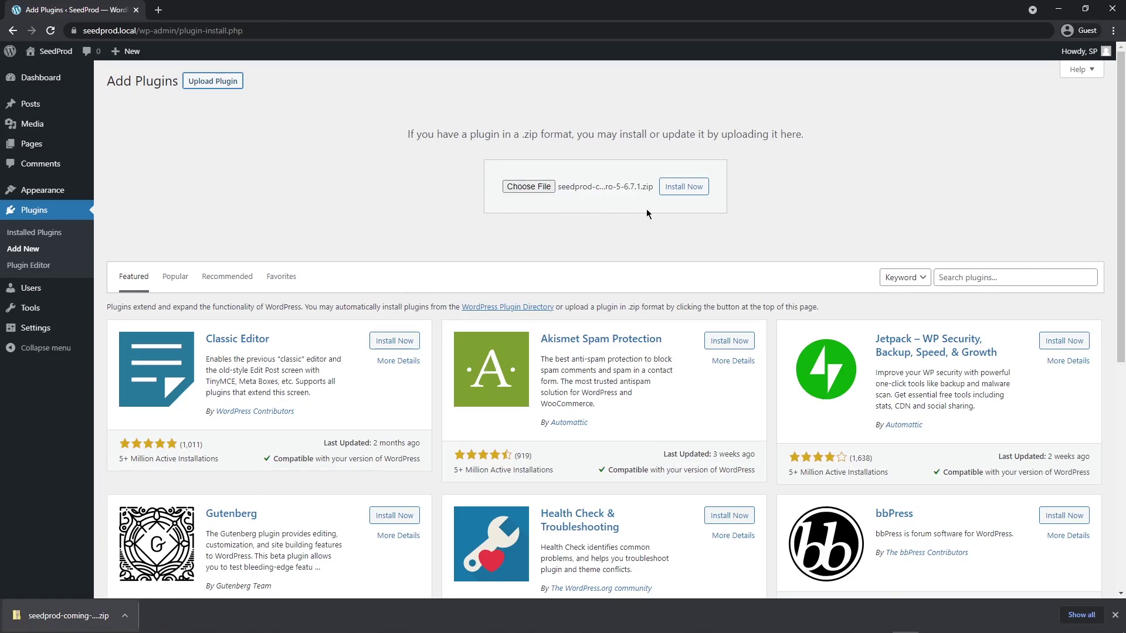
pyautogui.click(683, 187)
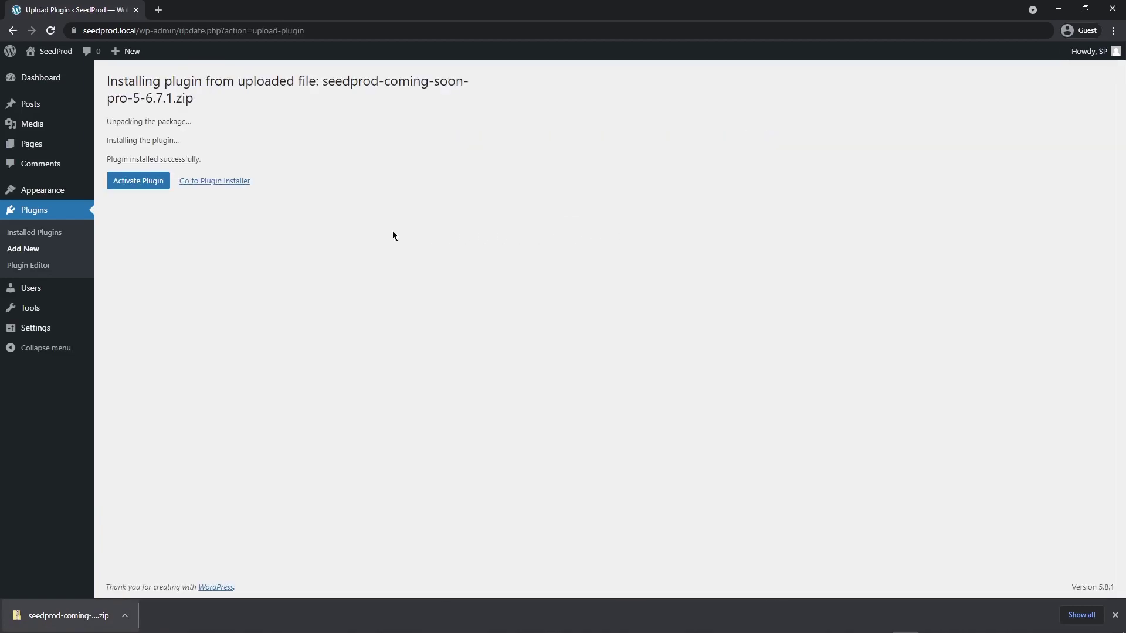
pyautogui.click(138, 183)
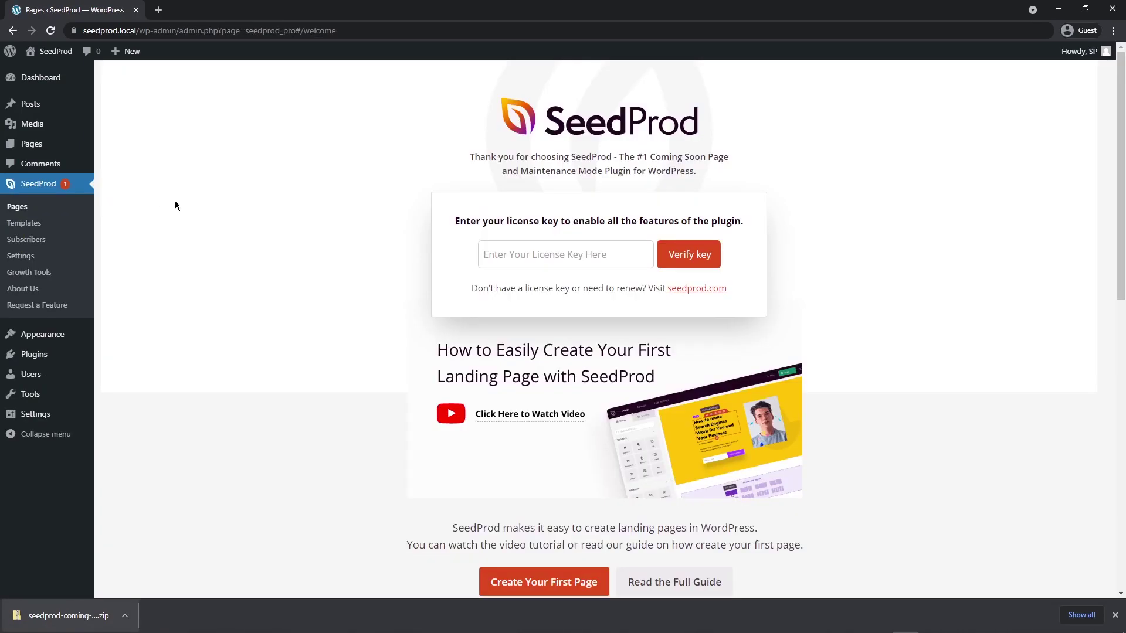
# Paste the SeedProd license key into the license field and verify it.
pyautogui.rightClick(525, 255)
pyautogui.click(588, 347)
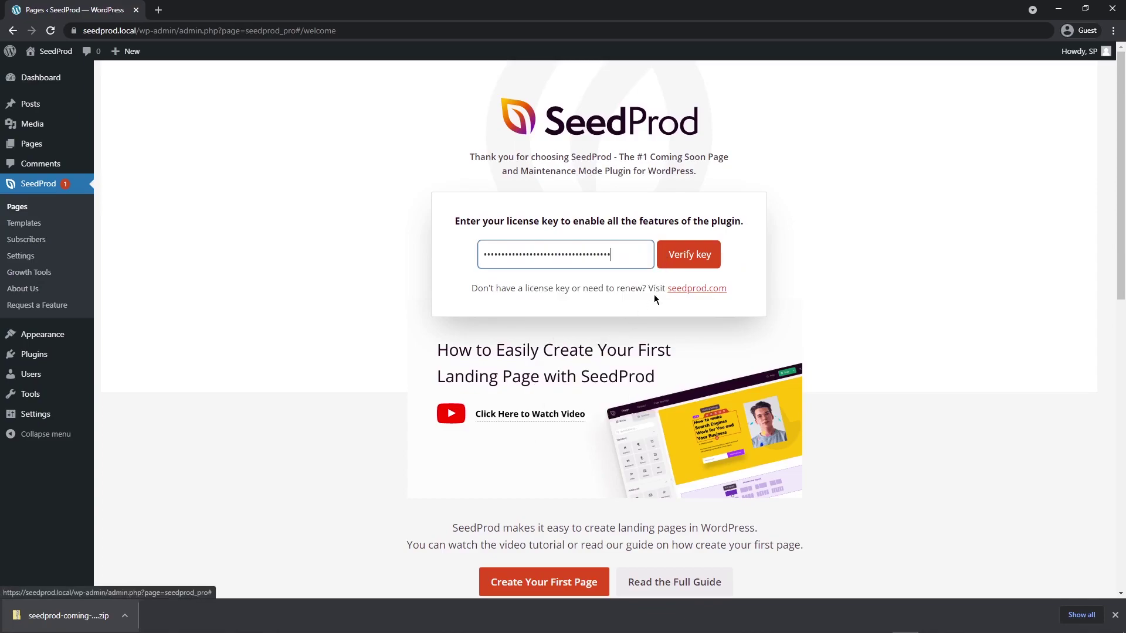
pyautogui.click(695, 255)
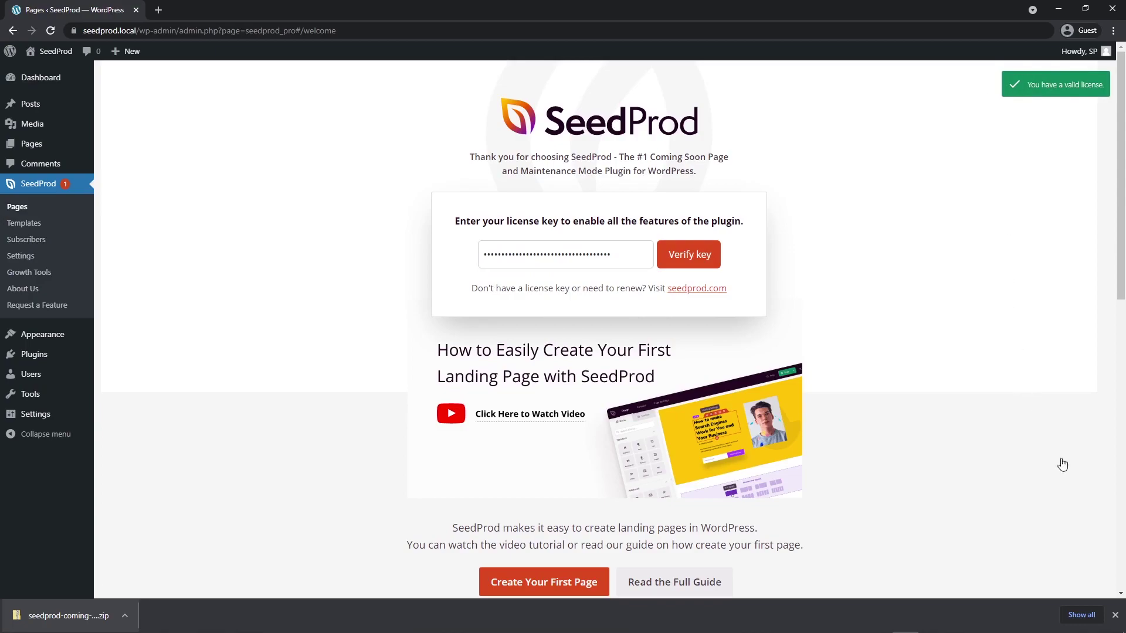
pyautogui.click(1115, 616)
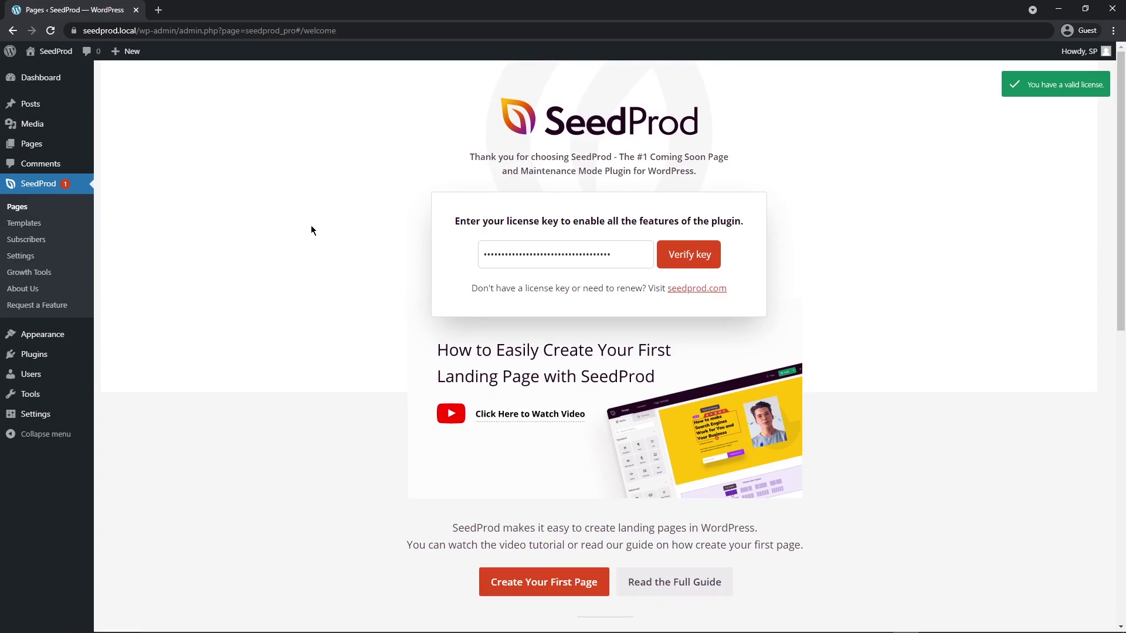
# Start a new landing page from SeedProd Pages and search the templates for 'podcast'.
pyautogui.click(17, 209)
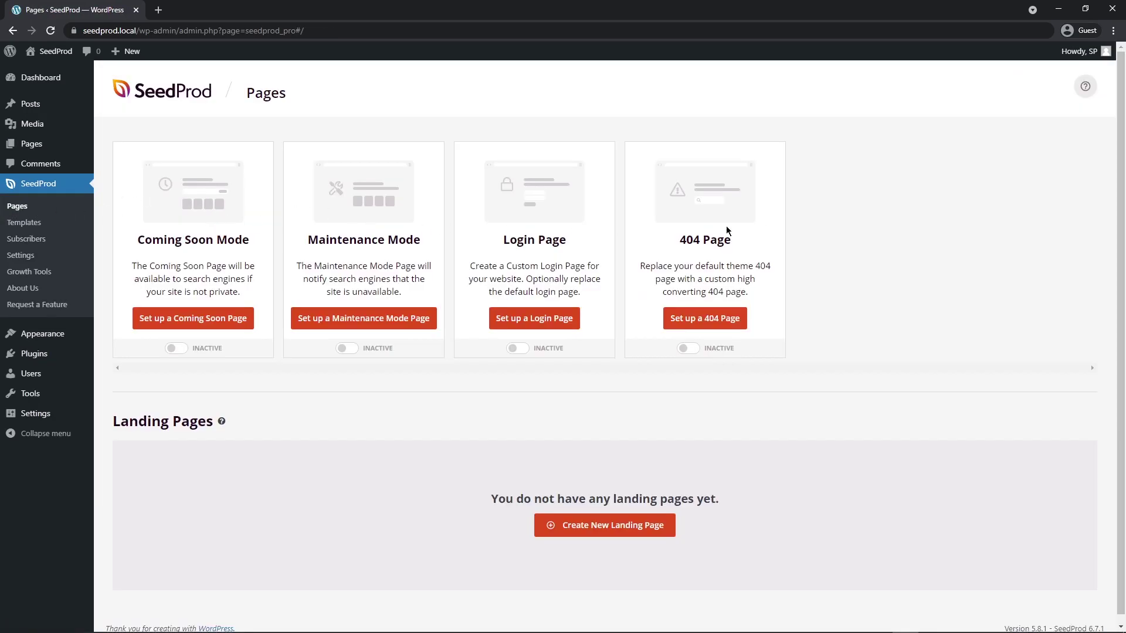
pyautogui.scroll(-1, 622, 232)
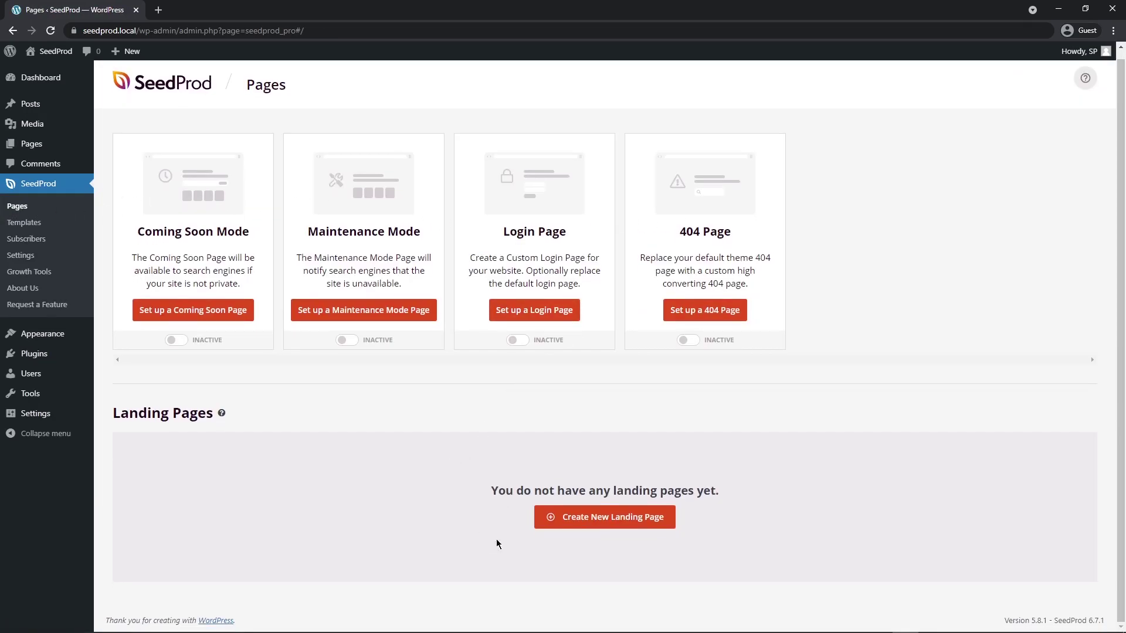
pyautogui.click(620, 524)
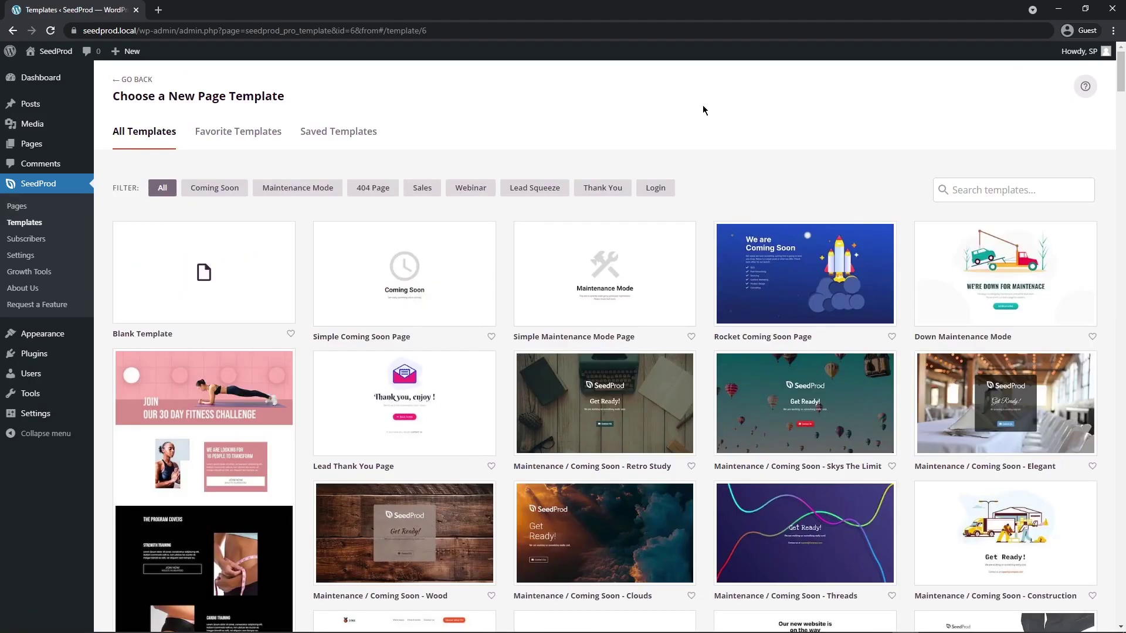
pyautogui.scroll(-15, 889, 134)
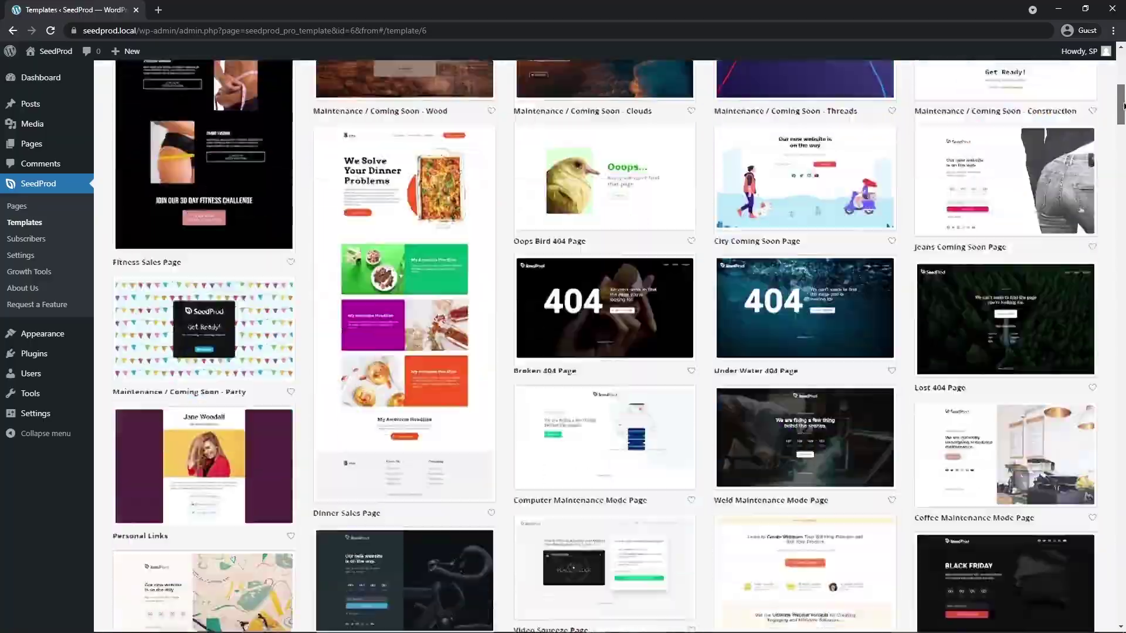
pyautogui.scroll(-20, 889, 134)
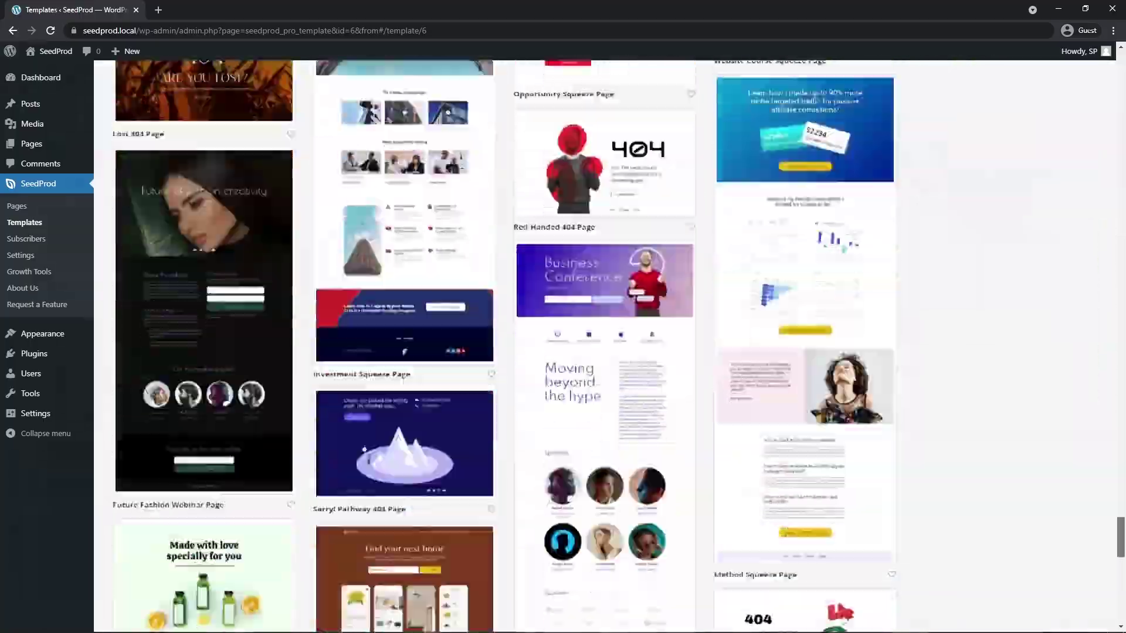
pyautogui.scroll(20, 604, 346)
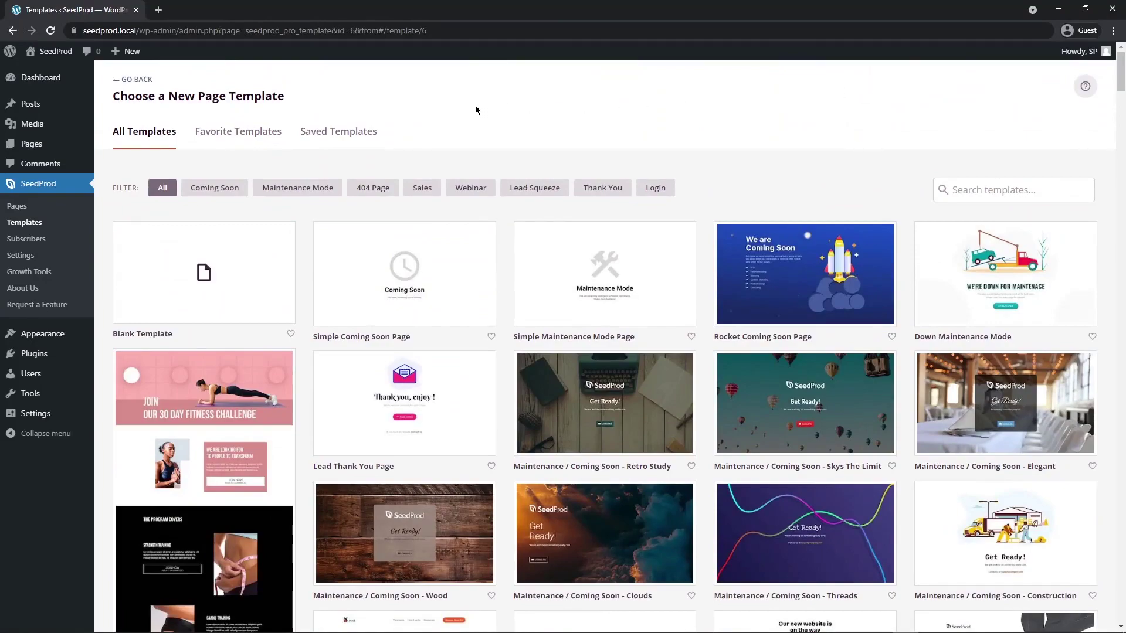
pyautogui.moveTo(190, 226)
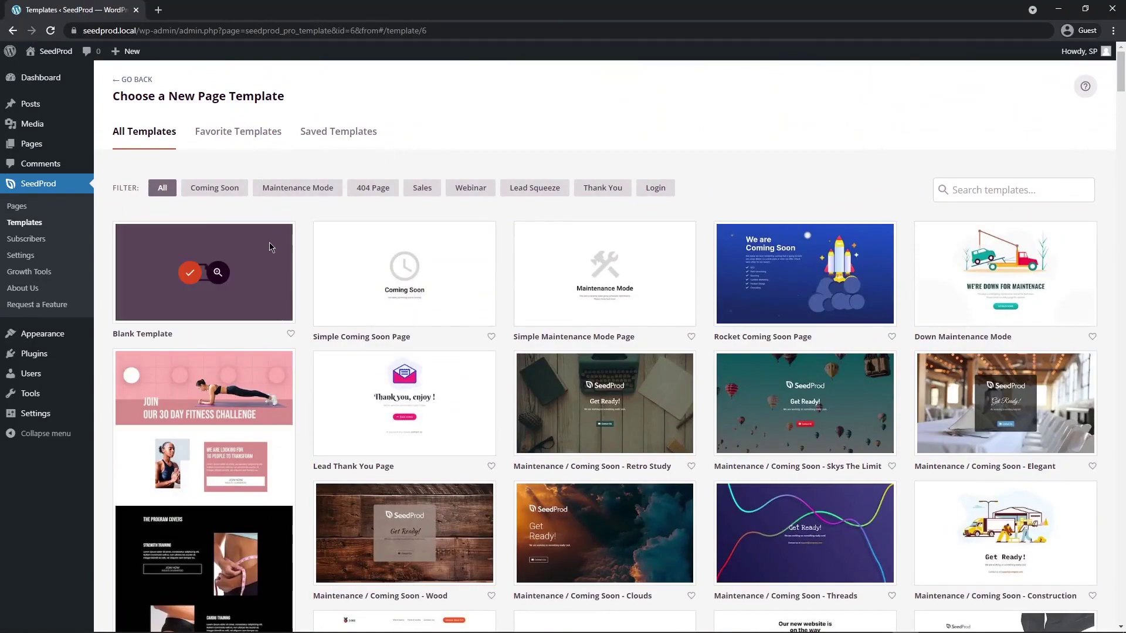
pyautogui.click(982, 189)
pyautogui.write('podcast')
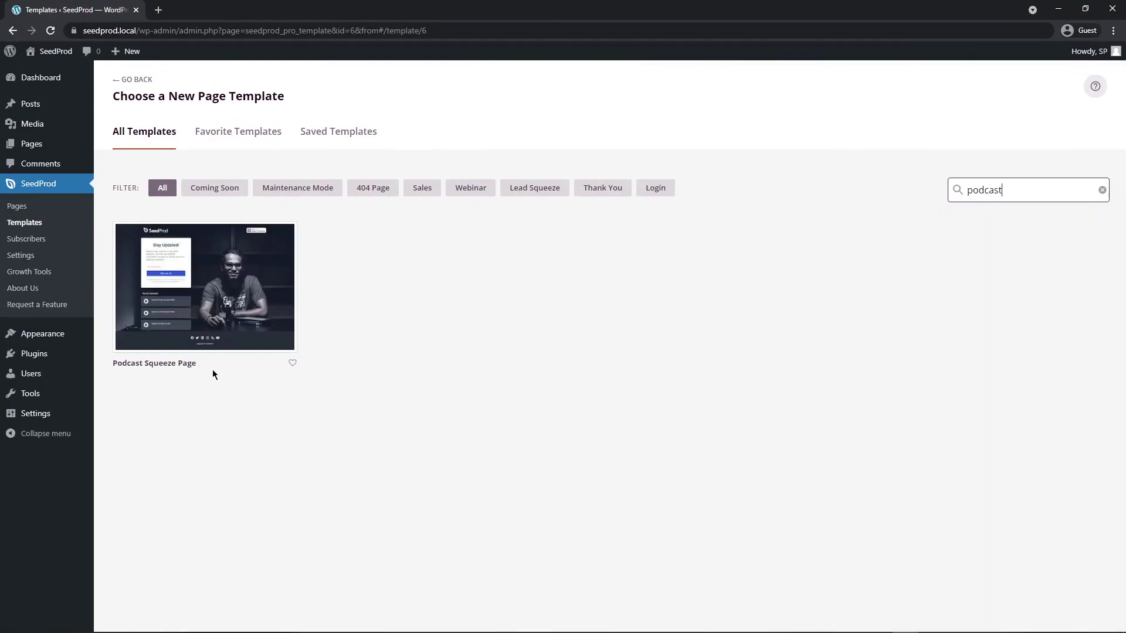
# Create a page named 'Podcast' from the Podcast Squeeze Page template and open it in the builder.
pyautogui.moveTo(206, 335)
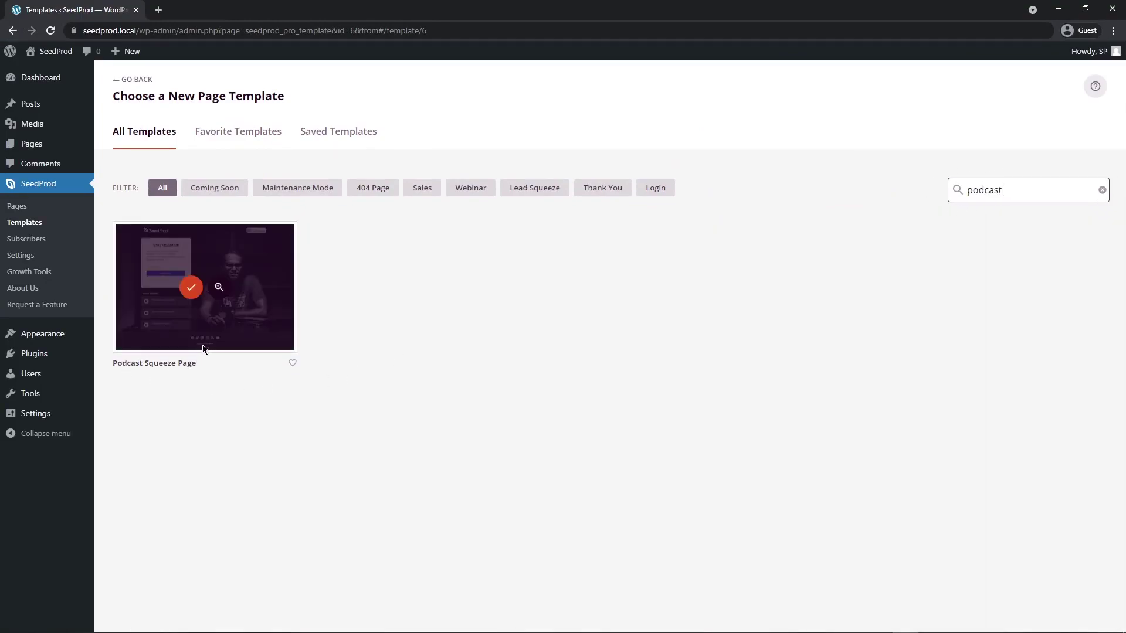
pyautogui.click(191, 291)
pyautogui.write('Podcast')
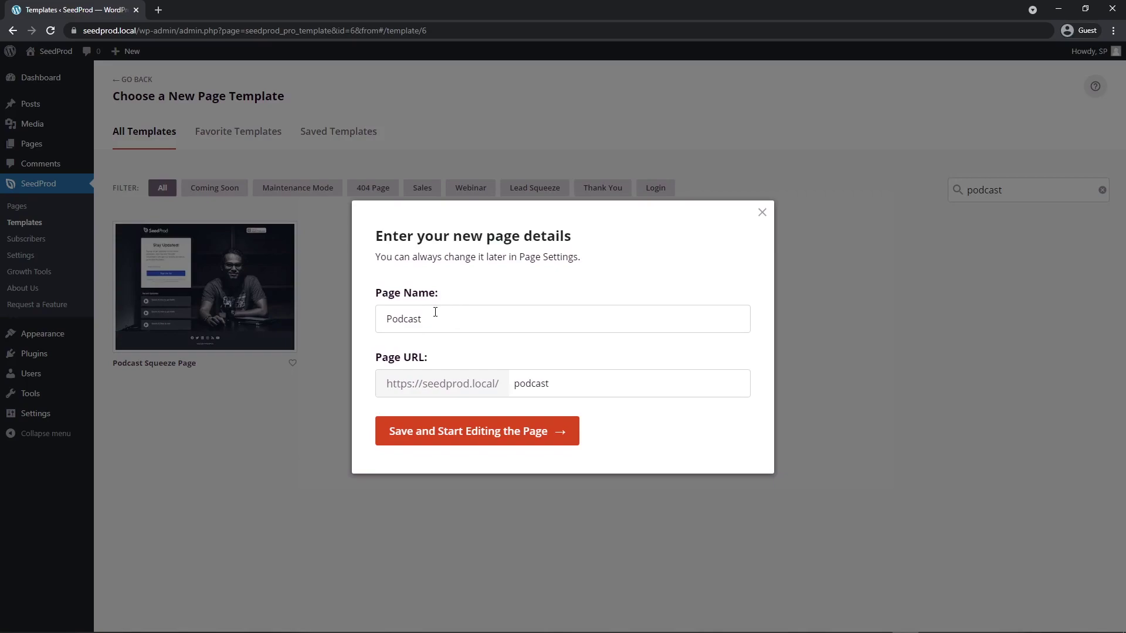
pyautogui.click(499, 435)
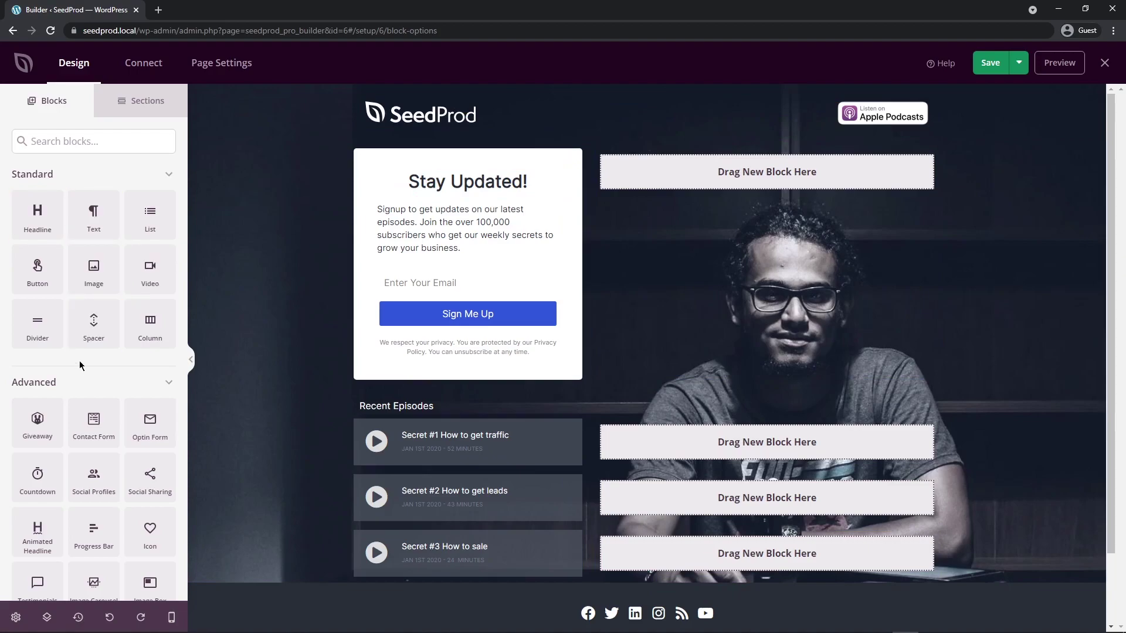
pyautogui.moveTo(38, 217); pyautogui.dragTo(475, 177)
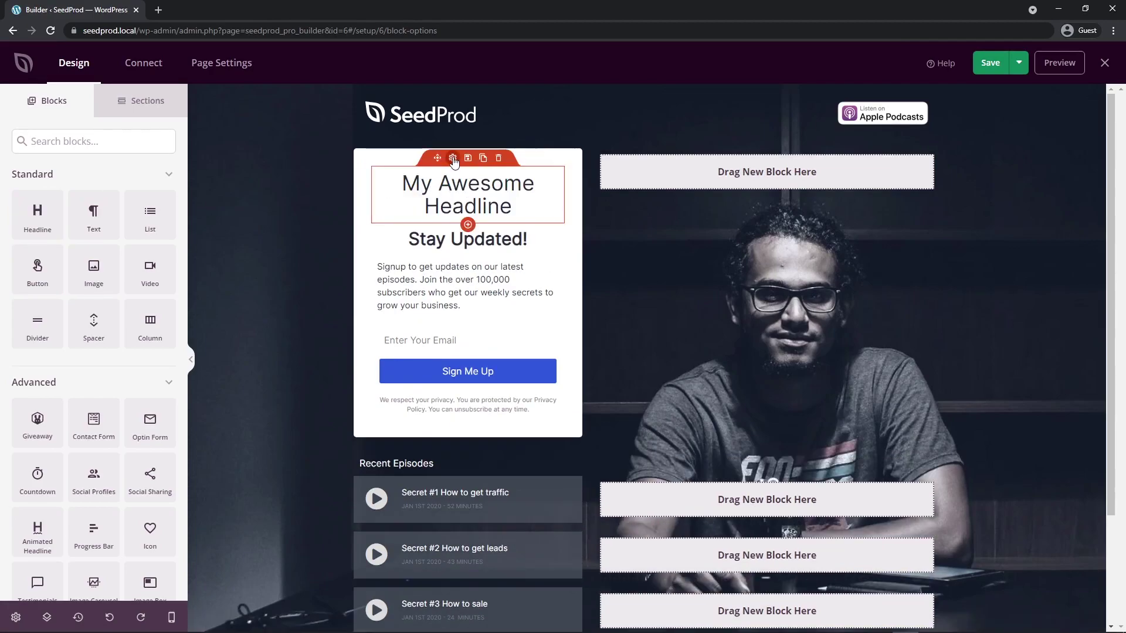
pyautogui.click(453, 158)
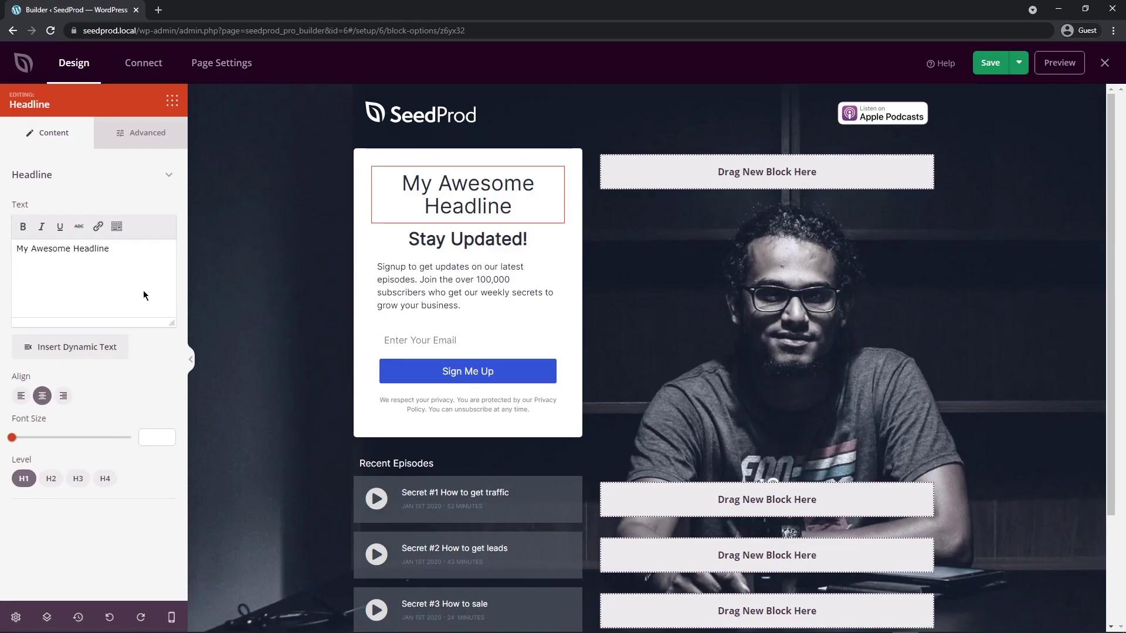
pyautogui.click(498, 161)
pyautogui.click(516, 350)
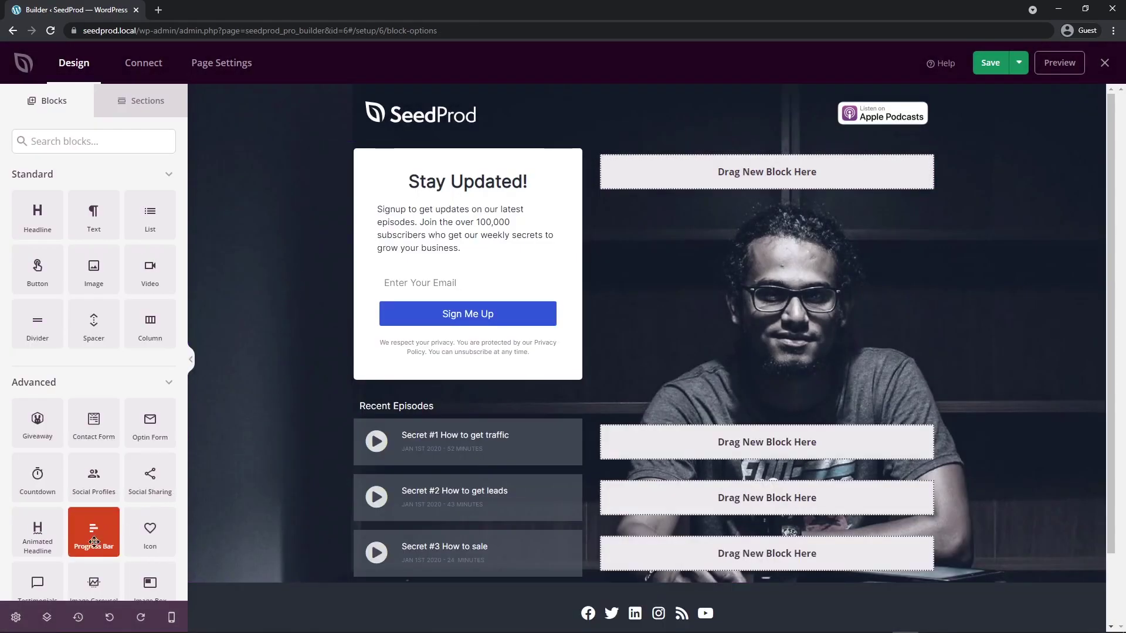
# Apply the Poppins / Roboto font theme under Global Settings > Fonts.
pyautogui.click(16, 619)
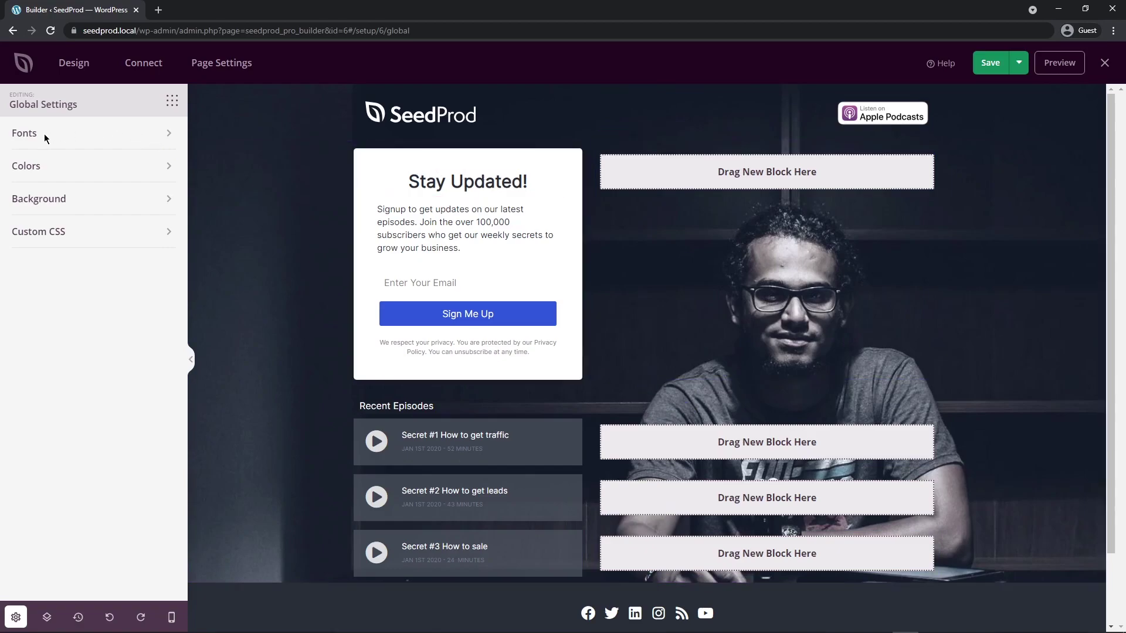
pyautogui.click(25, 135)
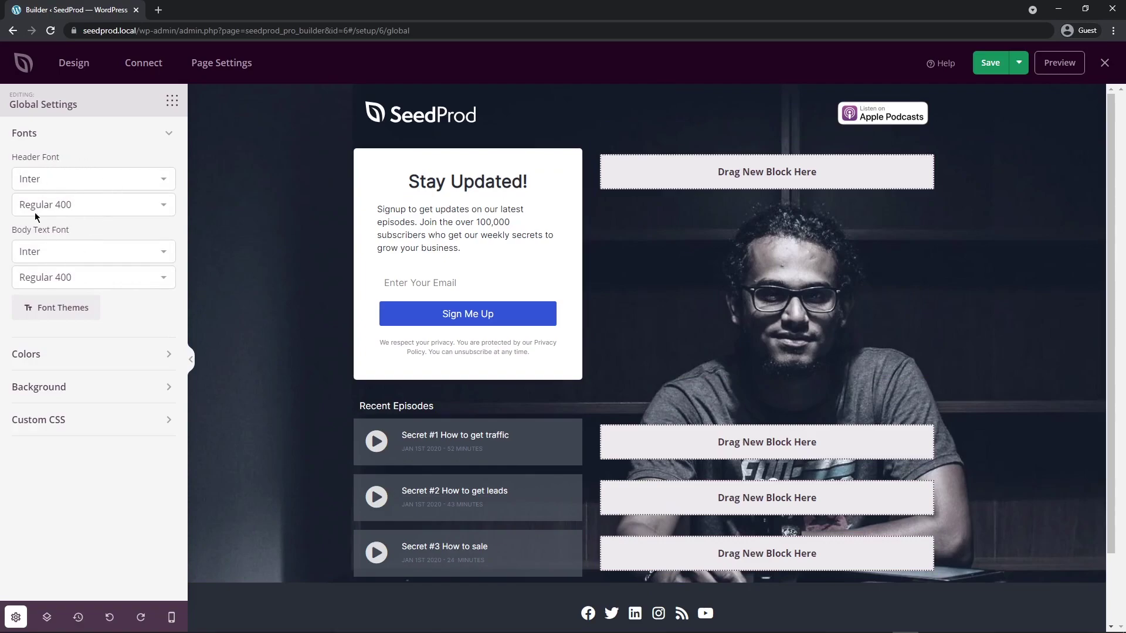
pyautogui.click(62, 316)
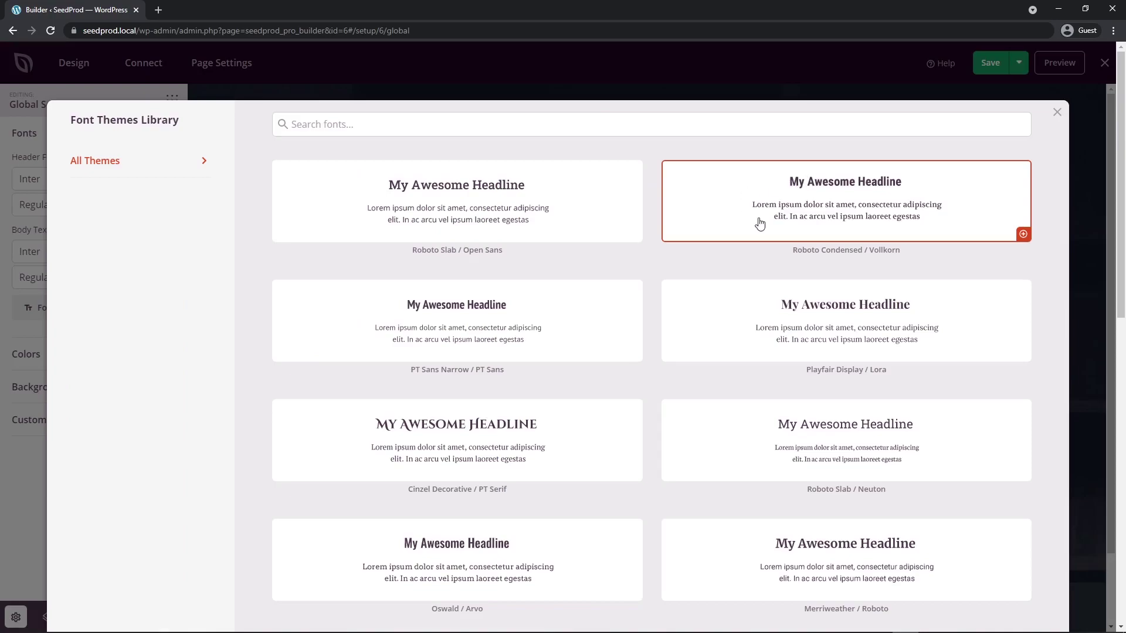
pyautogui.scroll(-10, 643, 261)
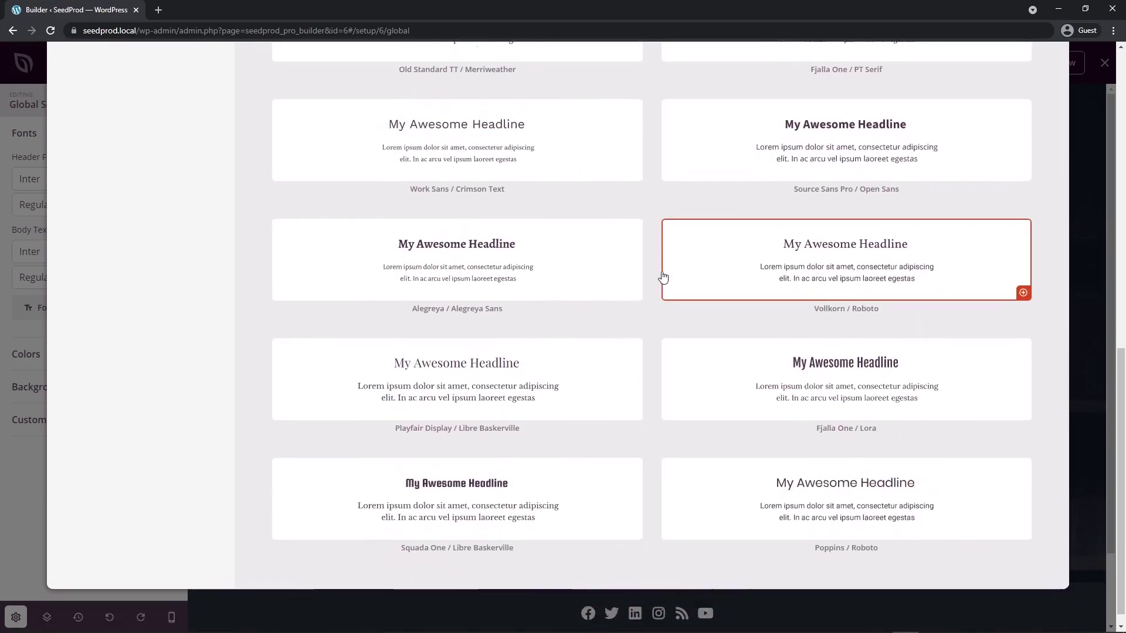
pyautogui.click(861, 490)
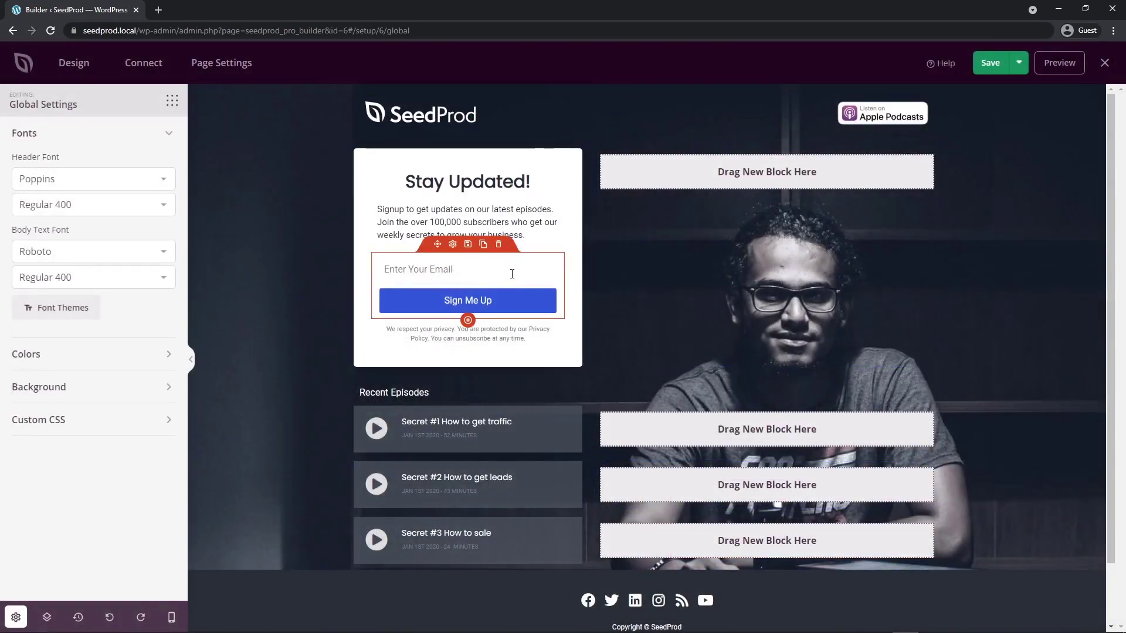
pyautogui.click(168, 134)
pyautogui.click(51, 167)
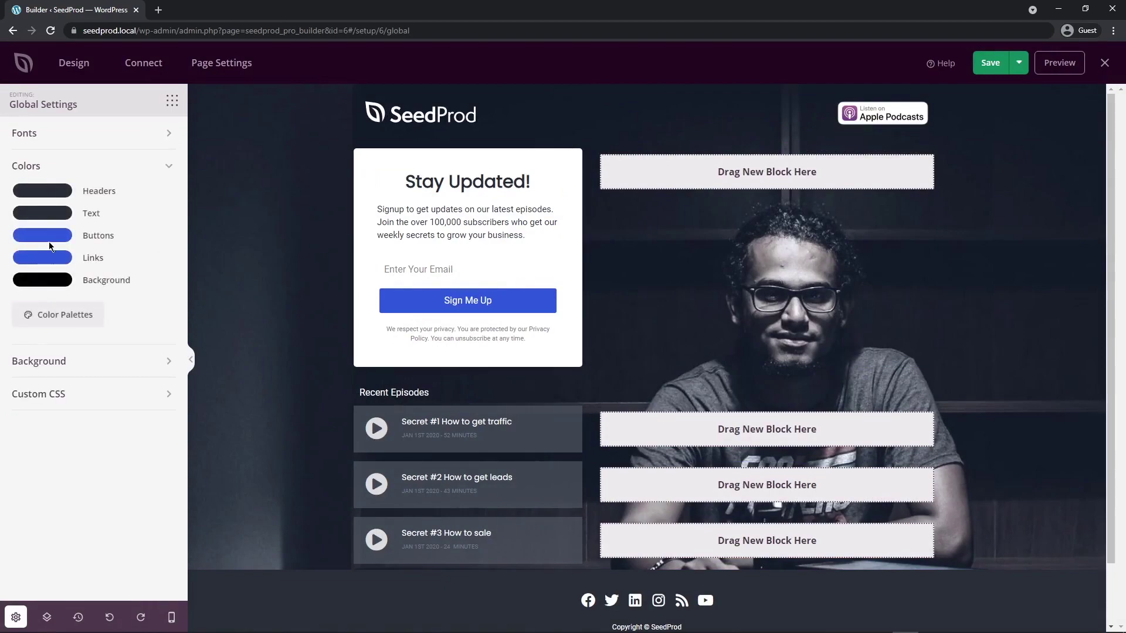
# Delete the background image in Global Settings > Background, leaving a solid black background.
pyautogui.click(168, 167)
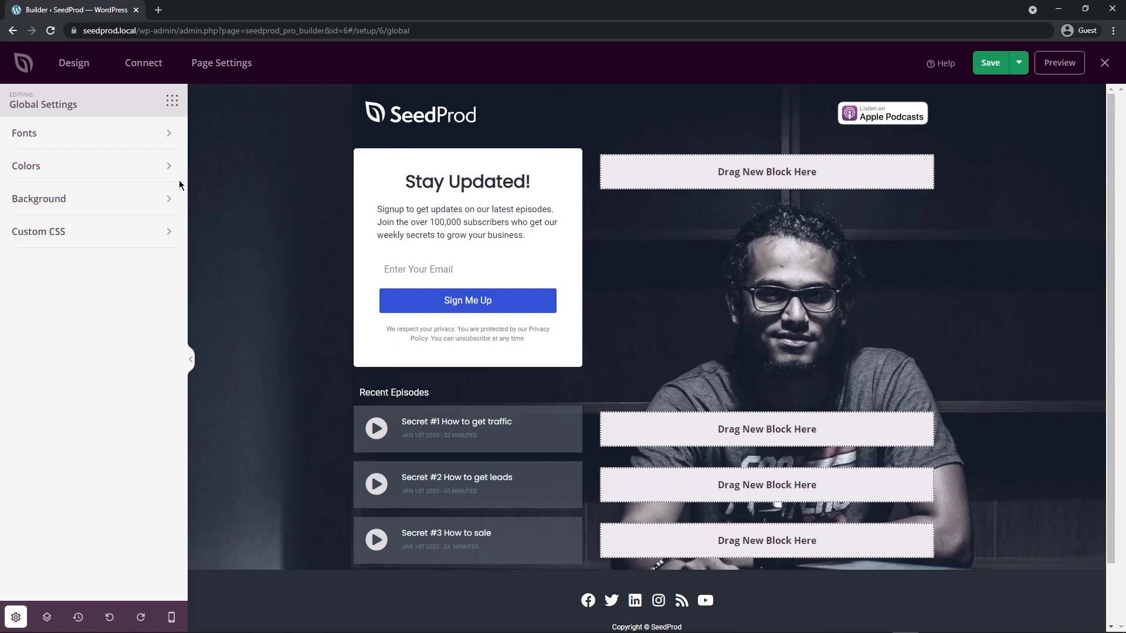
pyautogui.click(168, 199)
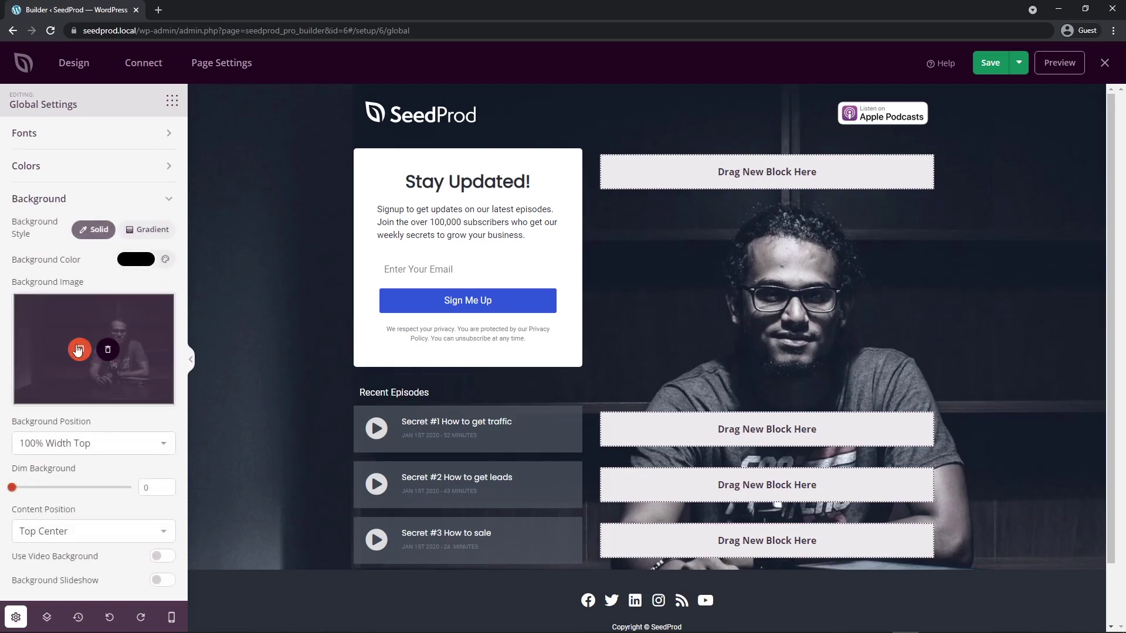
pyautogui.click(109, 354)
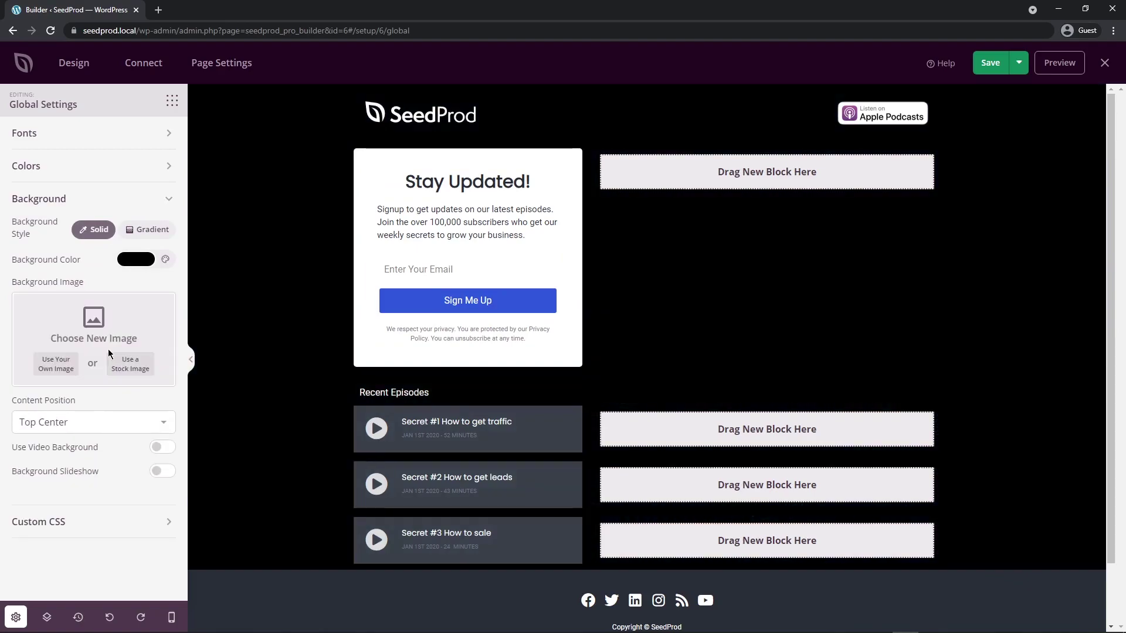
pyautogui.click(168, 201)
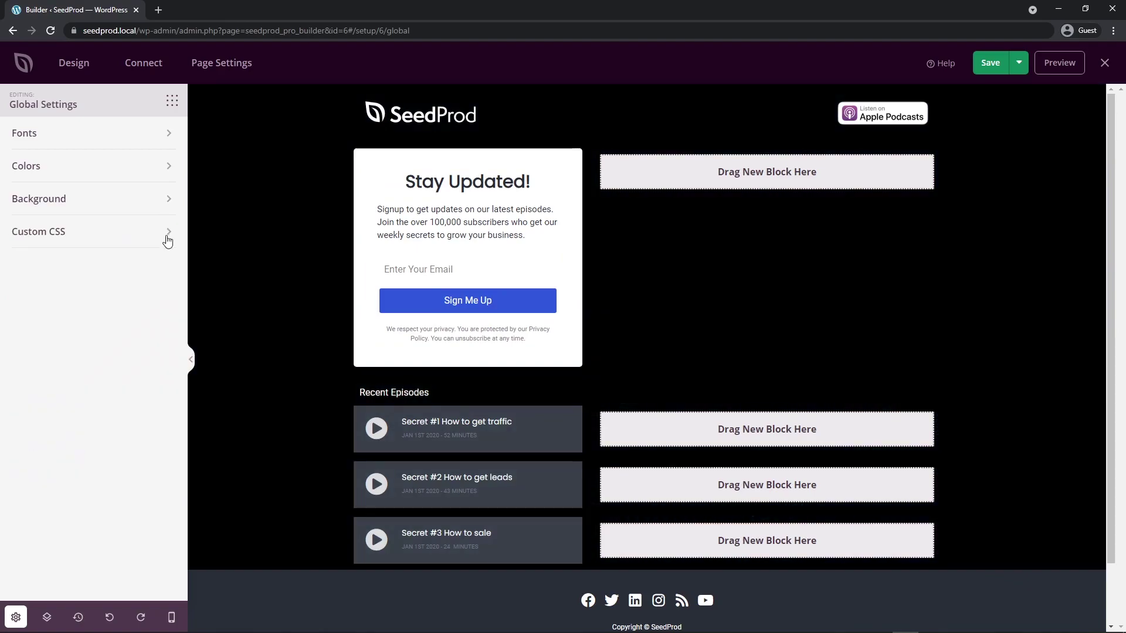
pyautogui.click(169, 234)
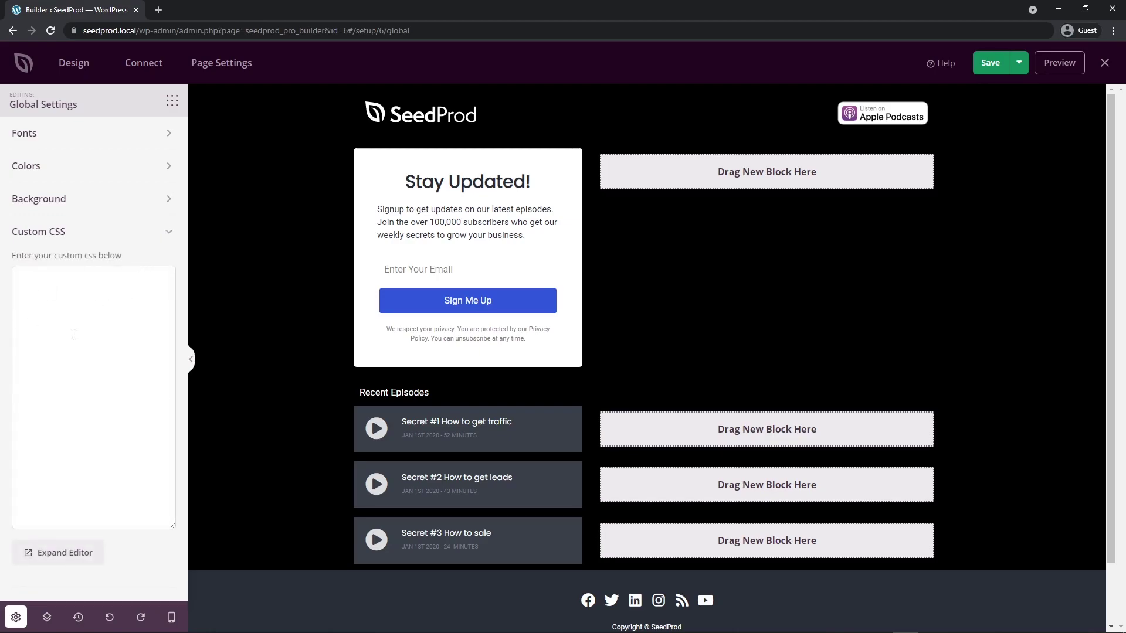
pyautogui.click(167, 235)
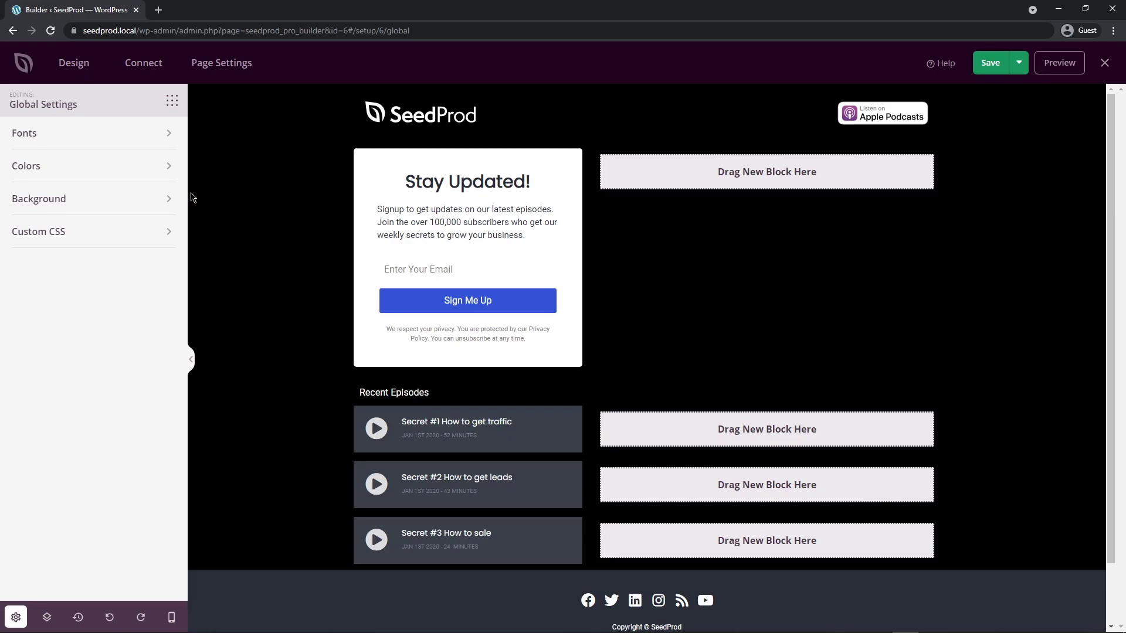
# Swap the header logo for the Outdoor Adventure logo.png and set its width to 200 px.
pyautogui.click(172, 101)
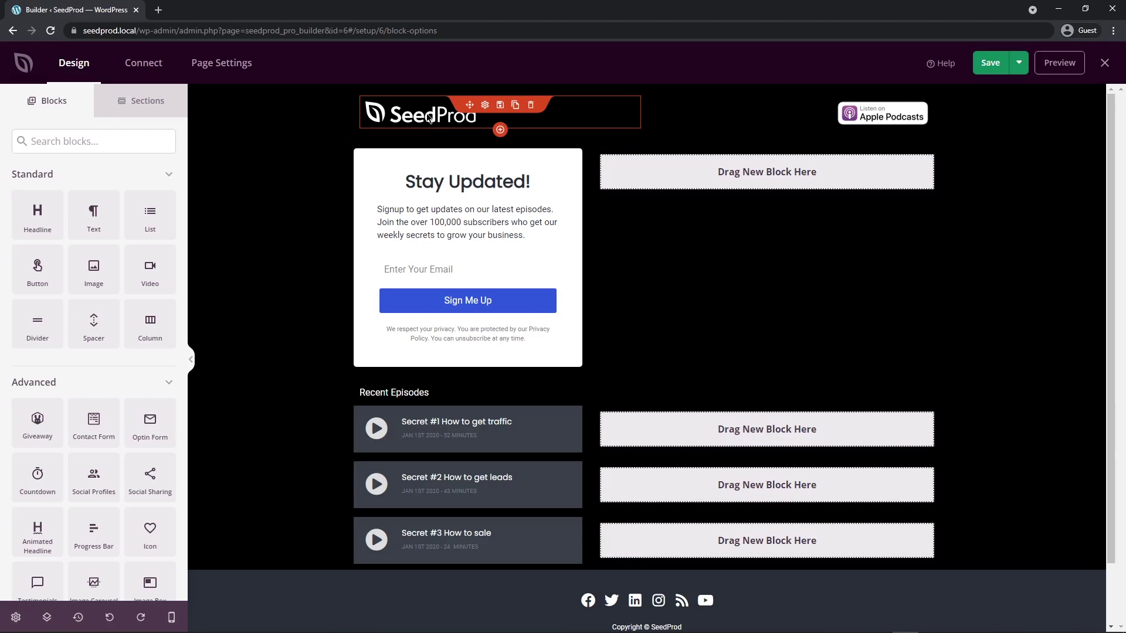
pyautogui.click(485, 106)
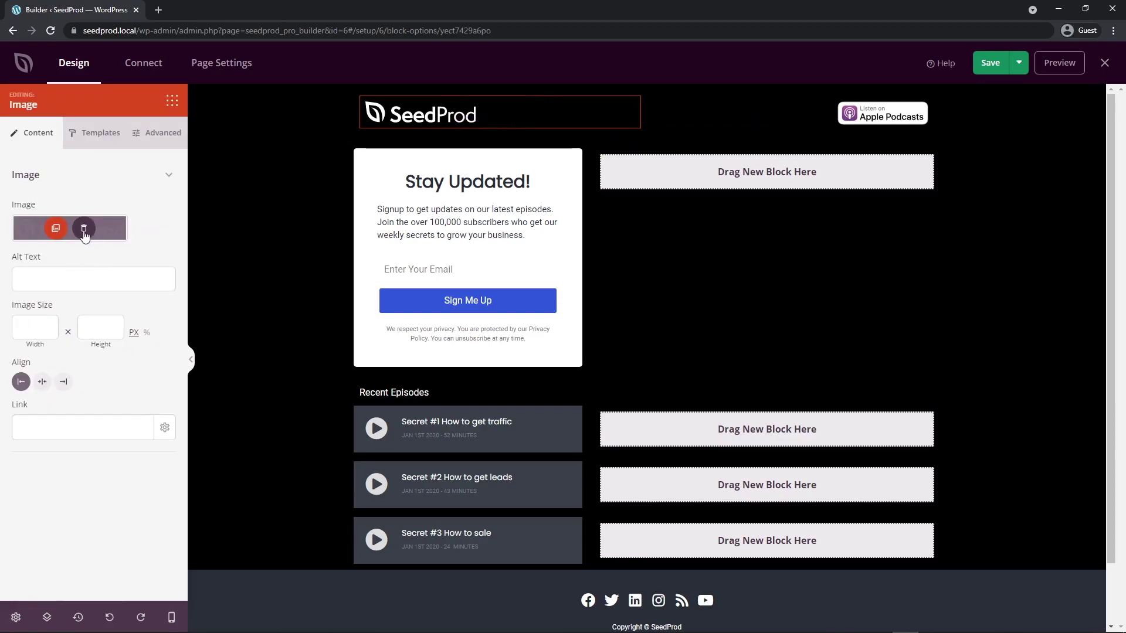
pyautogui.click(84, 230)
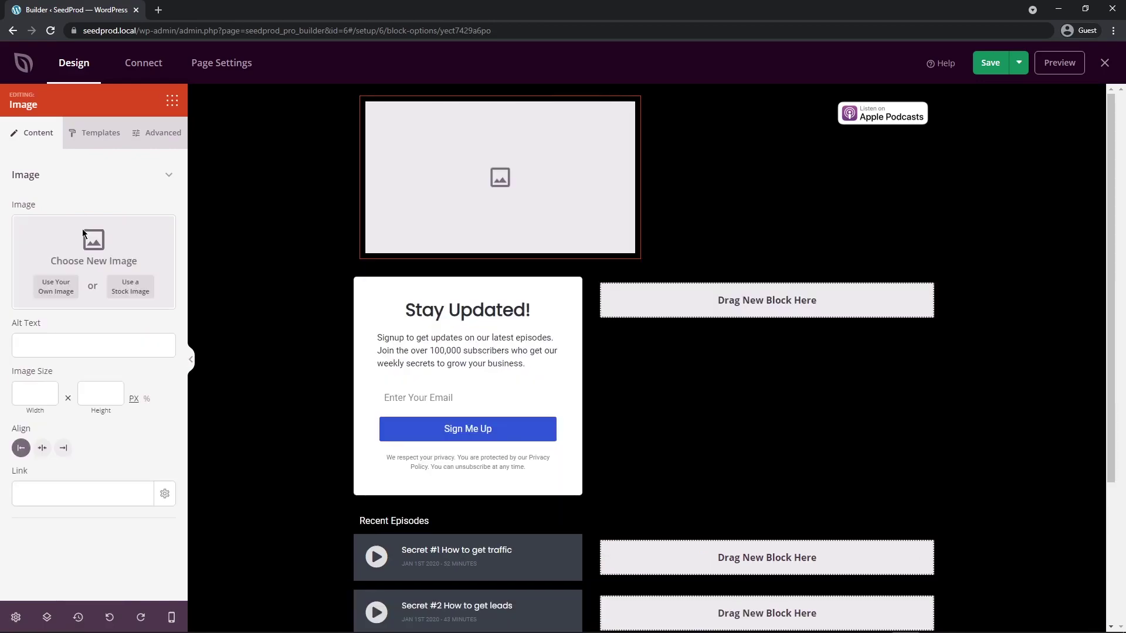
pyautogui.click(56, 286)
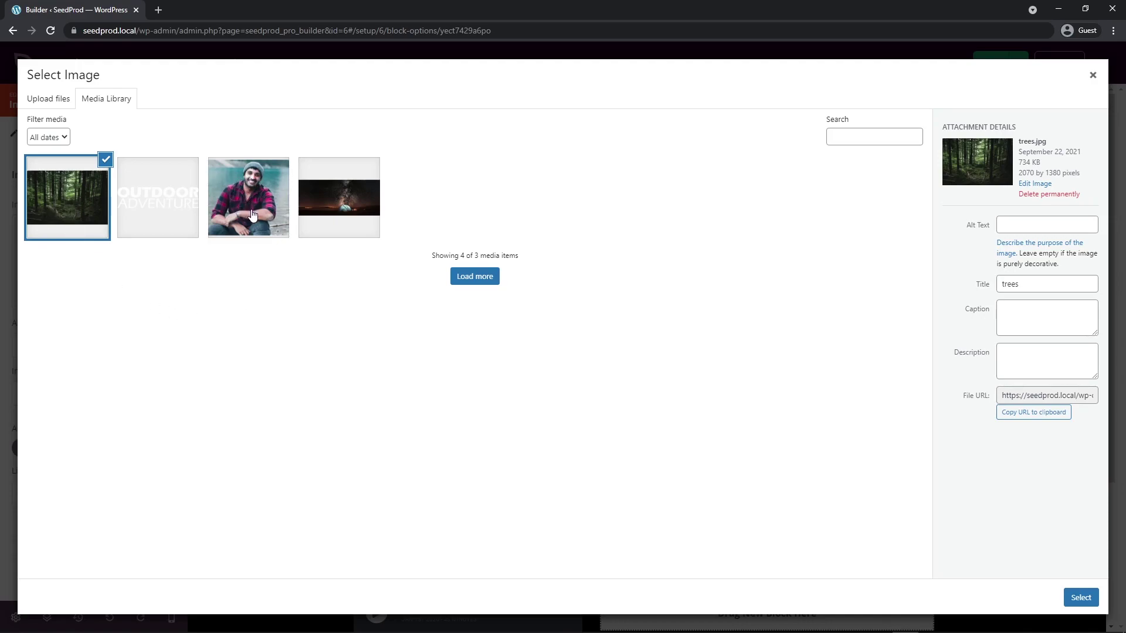
pyautogui.click(159, 201)
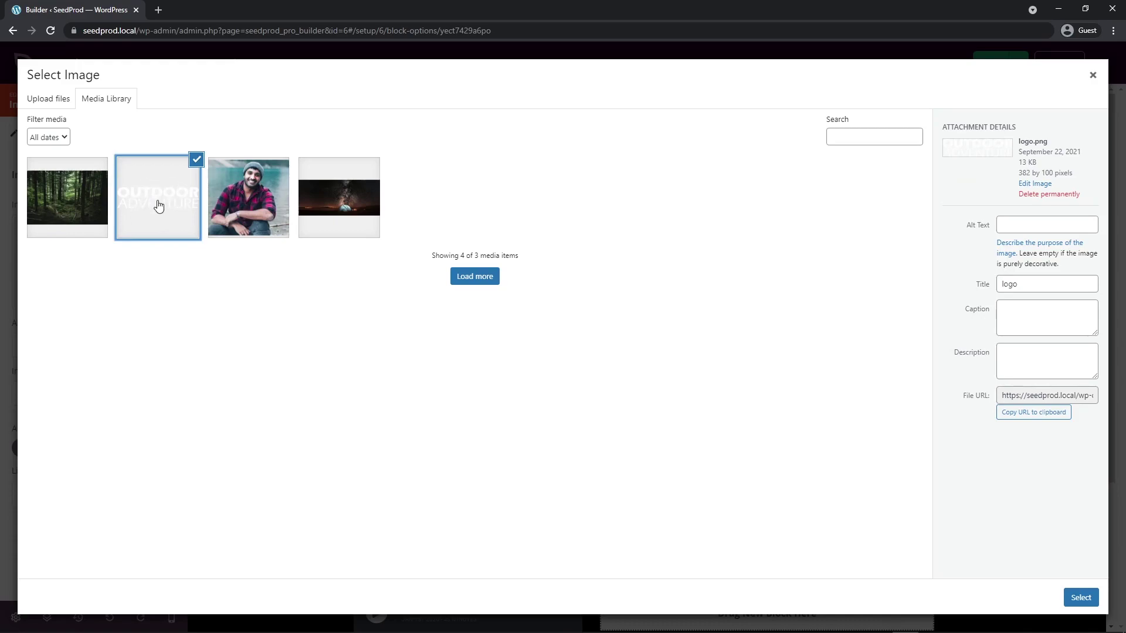
pyautogui.click(1081, 597)
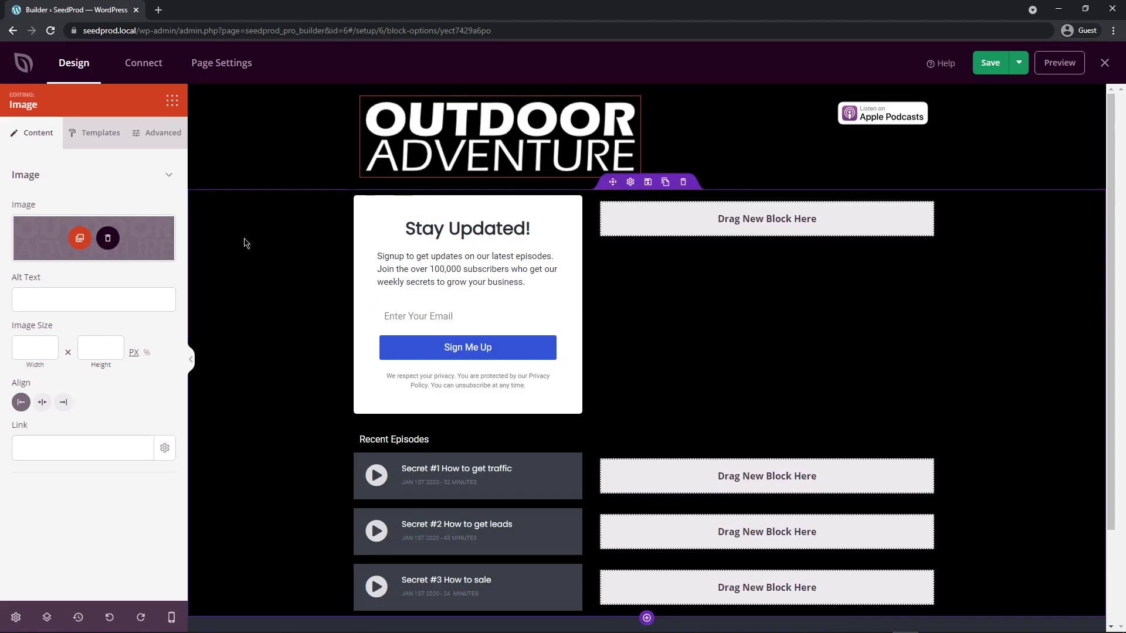
pyautogui.click(31, 348)
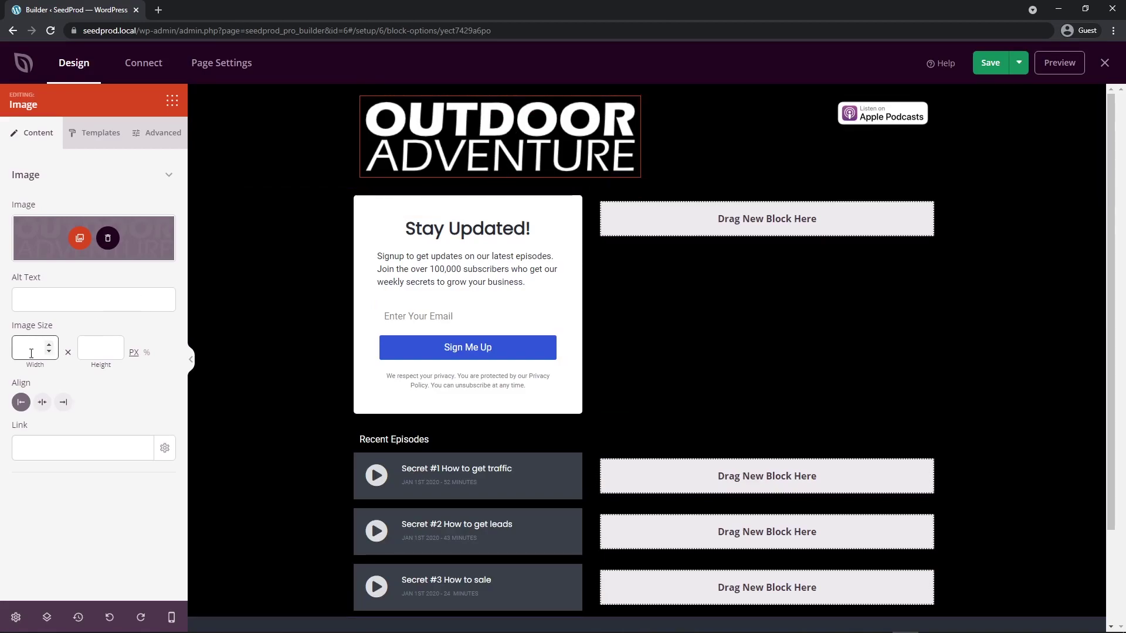
pyautogui.write('200')
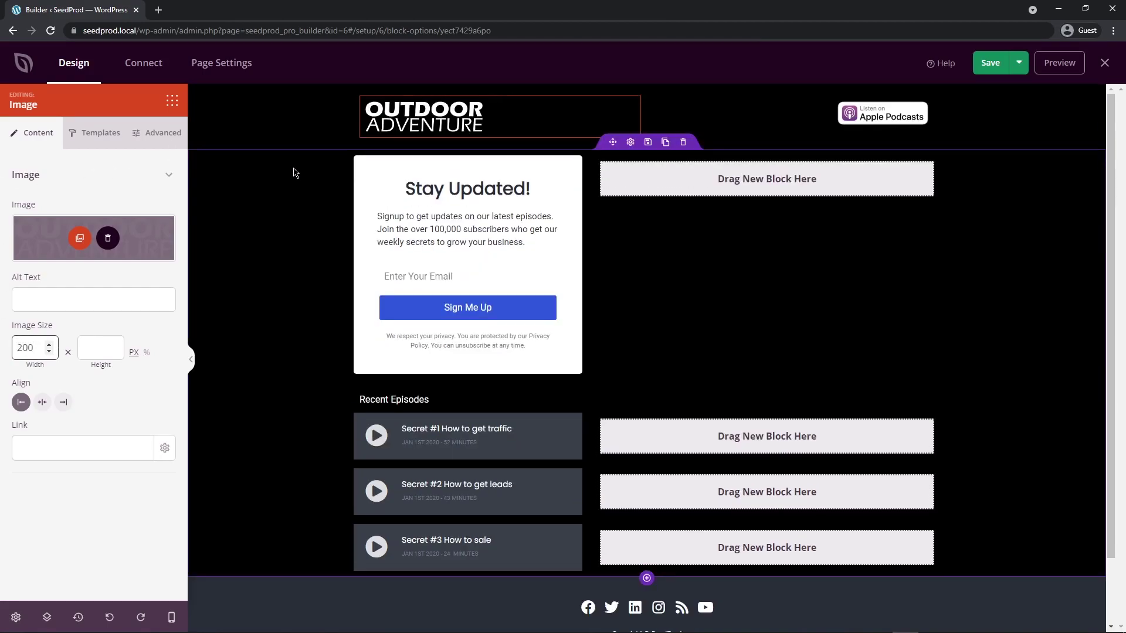
# Set the header Apple Podcasts badge's link to '#' and return to the Blocks panel.
pyautogui.click(886, 117)
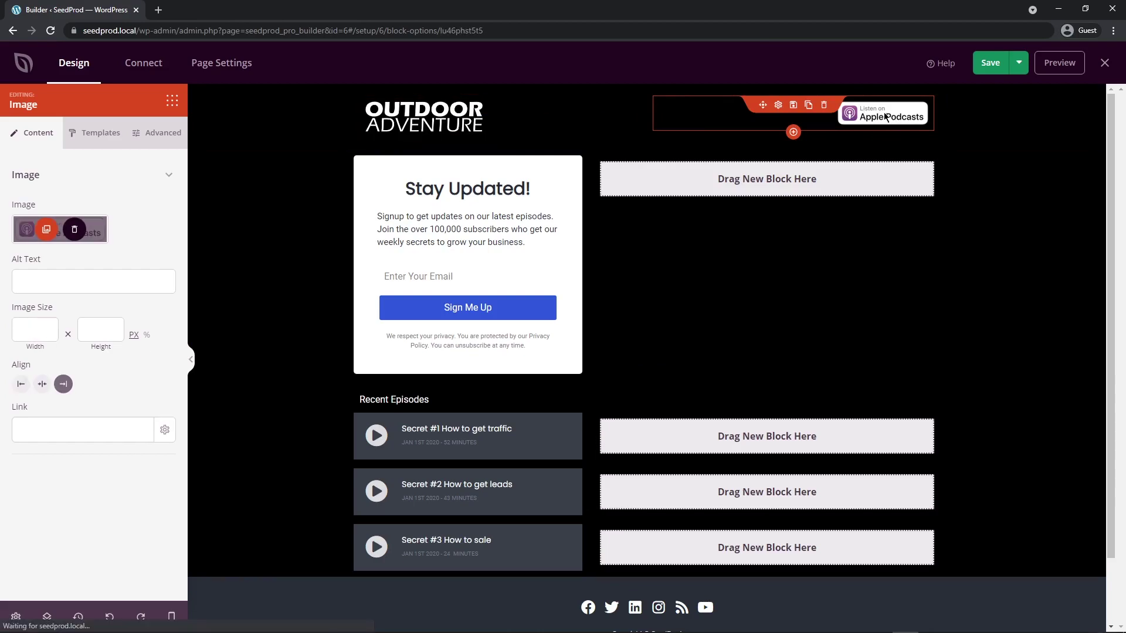
pyautogui.click(32, 429)
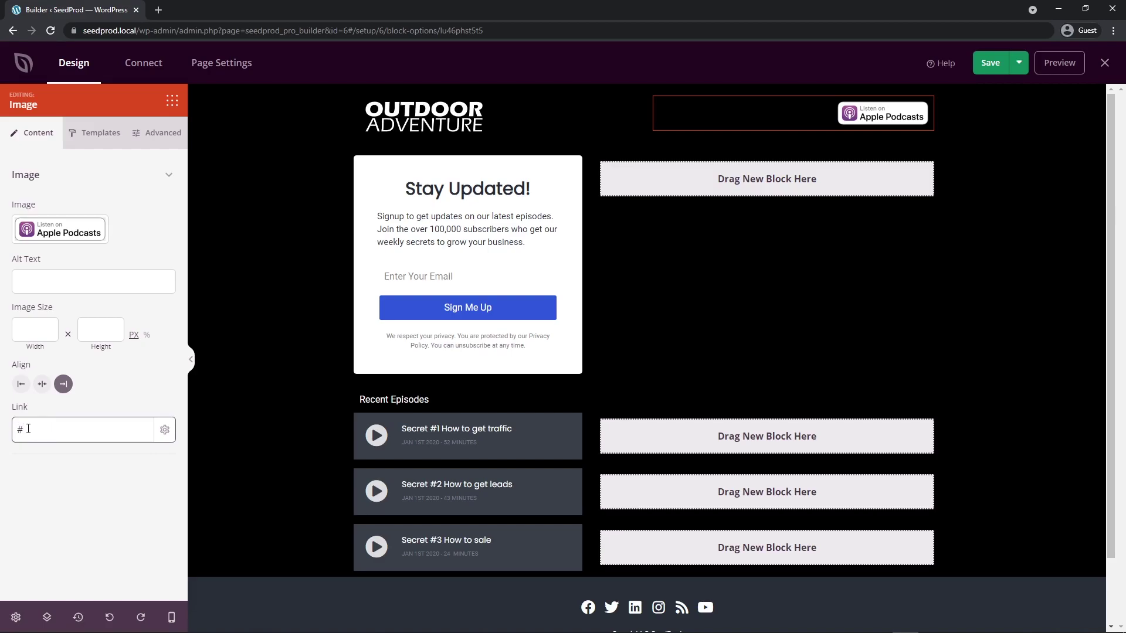
pyautogui.click(317, 126)
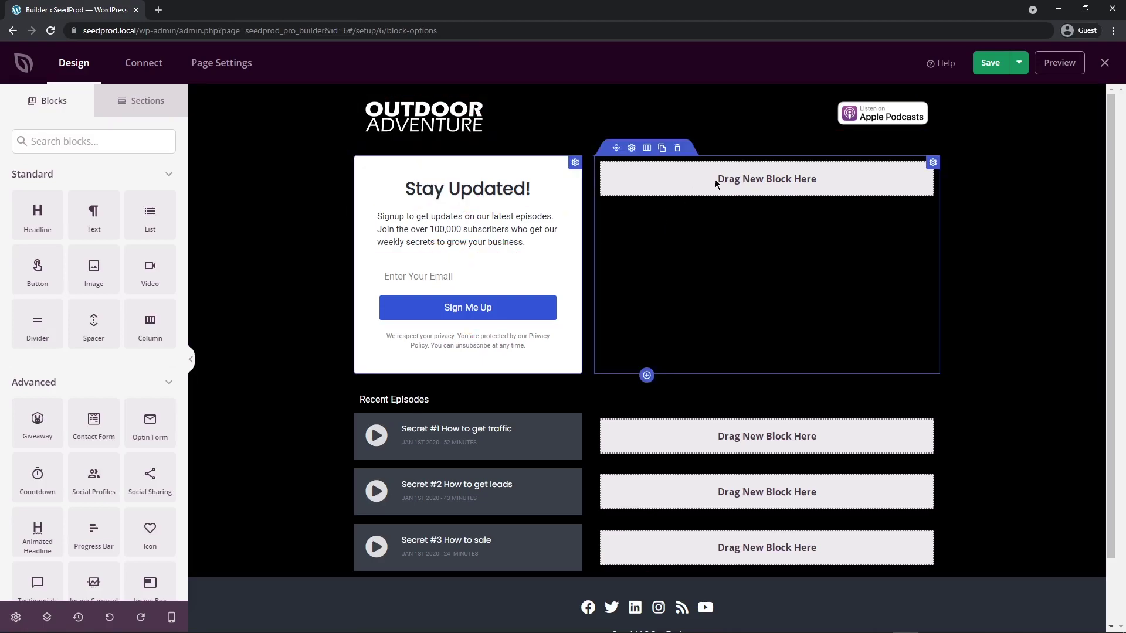
# Delete the Stay Updated signup row and add the Hero 9 'Jewelry Studio' section template.
pyautogui.click(677, 149)
pyautogui.click(525, 351)
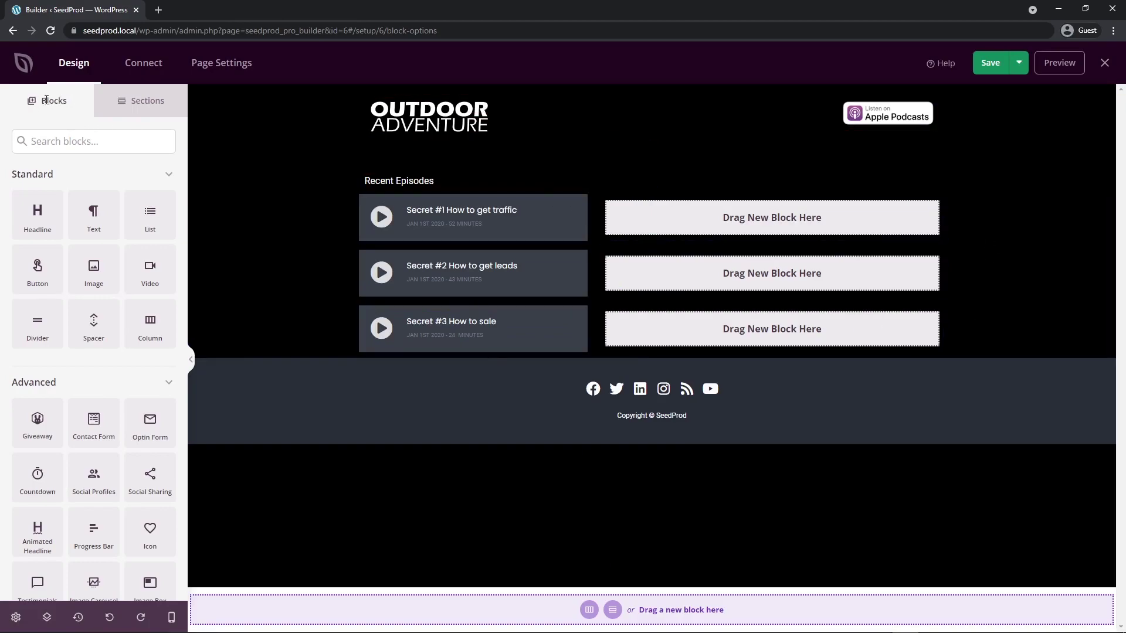
pyautogui.click(143, 105)
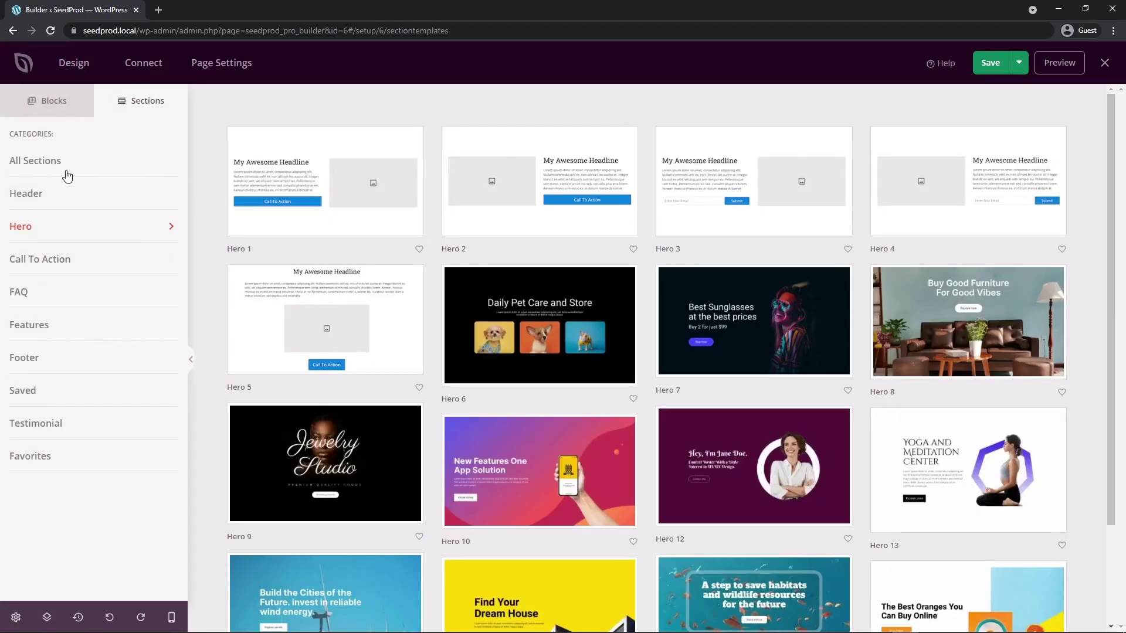
pyautogui.moveTo(361, 480)
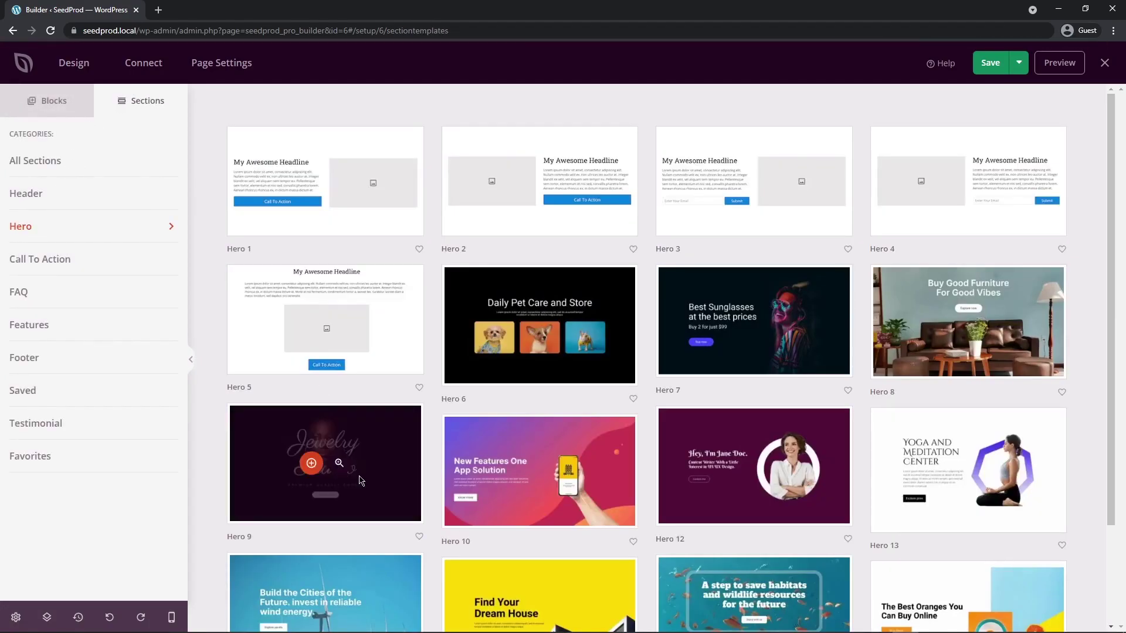
pyautogui.click(311, 465)
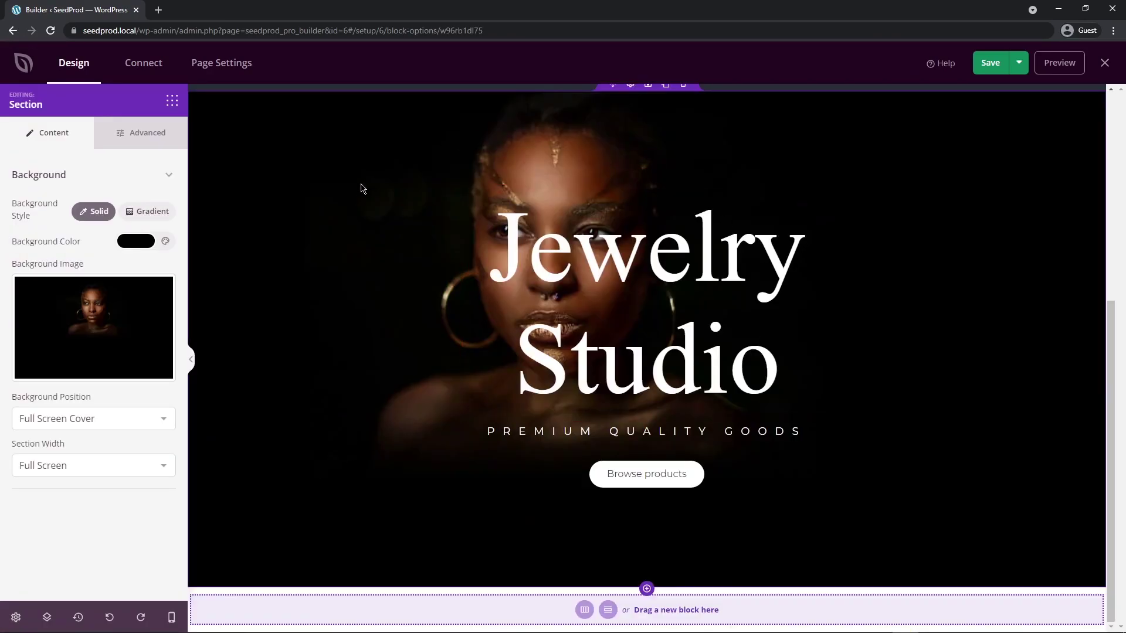
# Drag the Jewelry Studio section directly under the header, then select it in the collapsed Layout Navigation.
pyautogui.scroll(6, 945, 434)
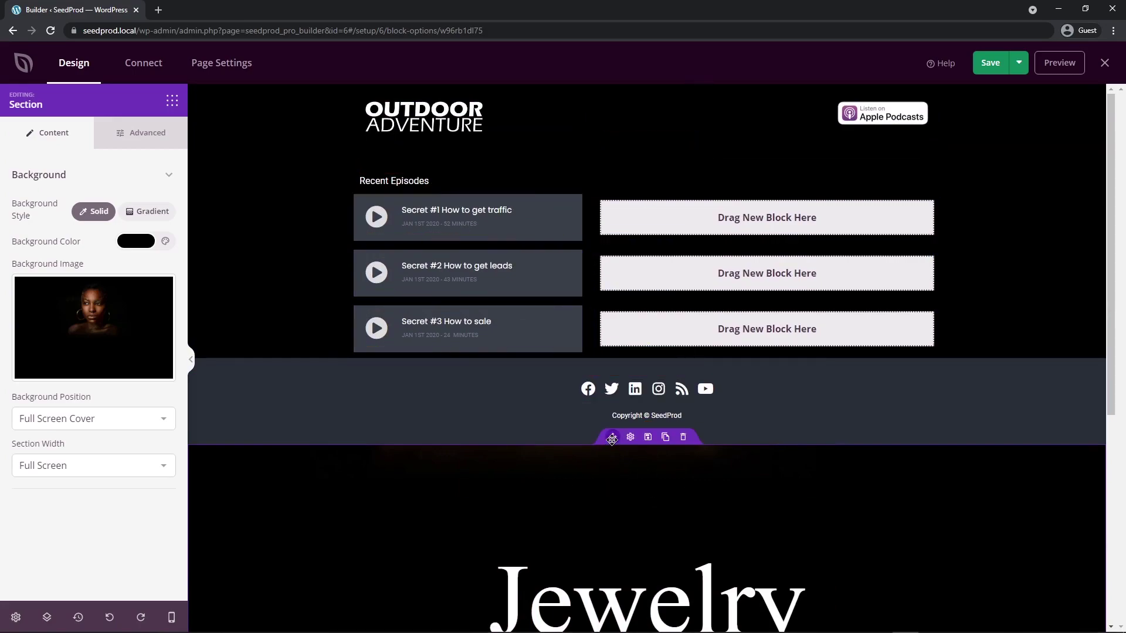
pyautogui.moveTo(612, 437); pyautogui.dragTo(598, 189)
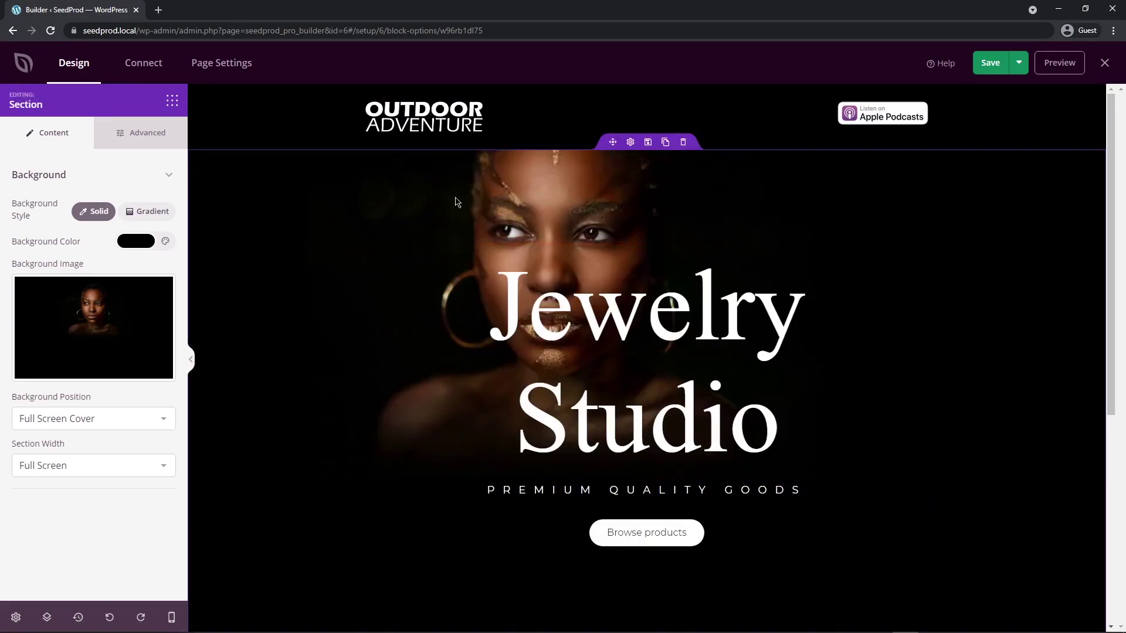
pyautogui.click(48, 618)
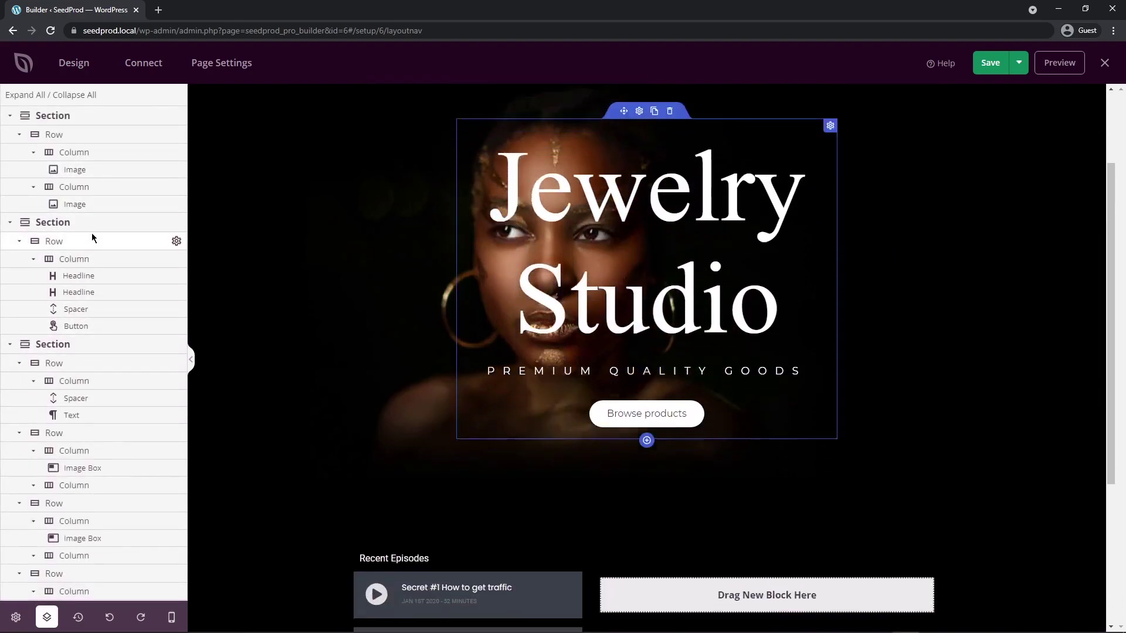
pyautogui.click(10, 114)
pyautogui.click(10, 135)
pyautogui.click(10, 153)
pyautogui.click(10, 172)
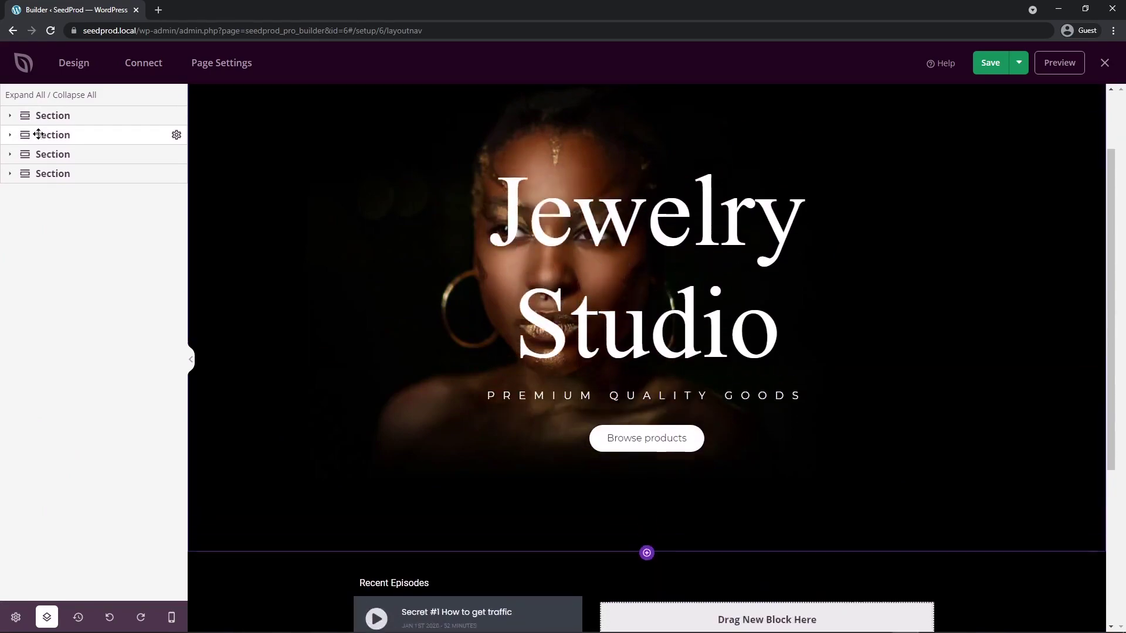
pyautogui.click(48, 136)
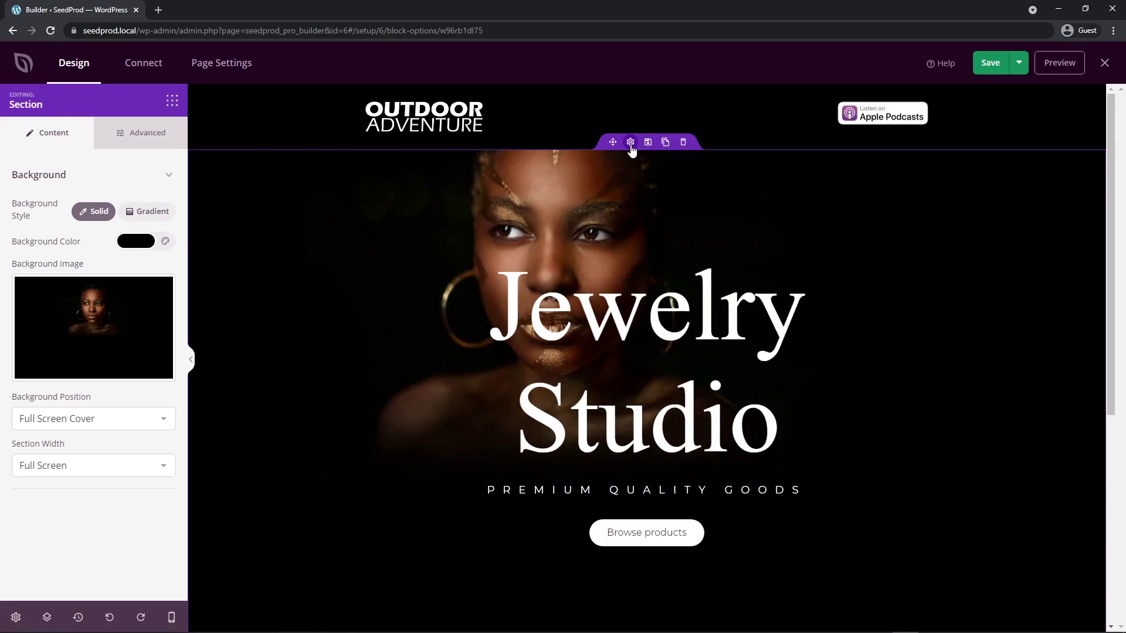
# Replace the hero background with the starry camping photo and open the headline's settings.
pyautogui.moveTo(106, 322)
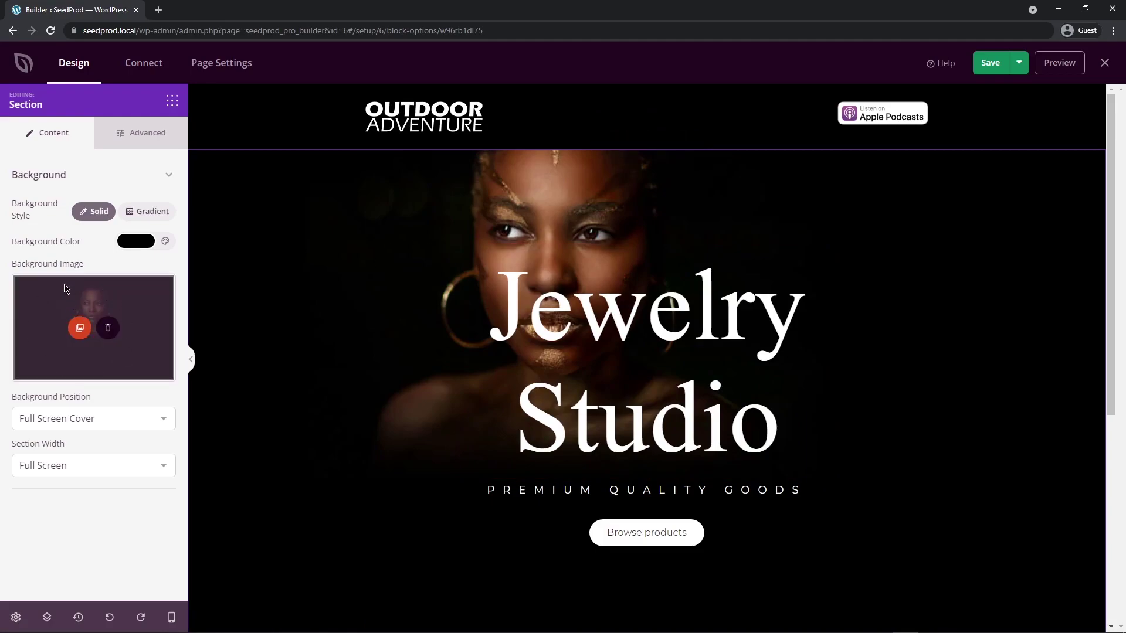
pyautogui.click(108, 328)
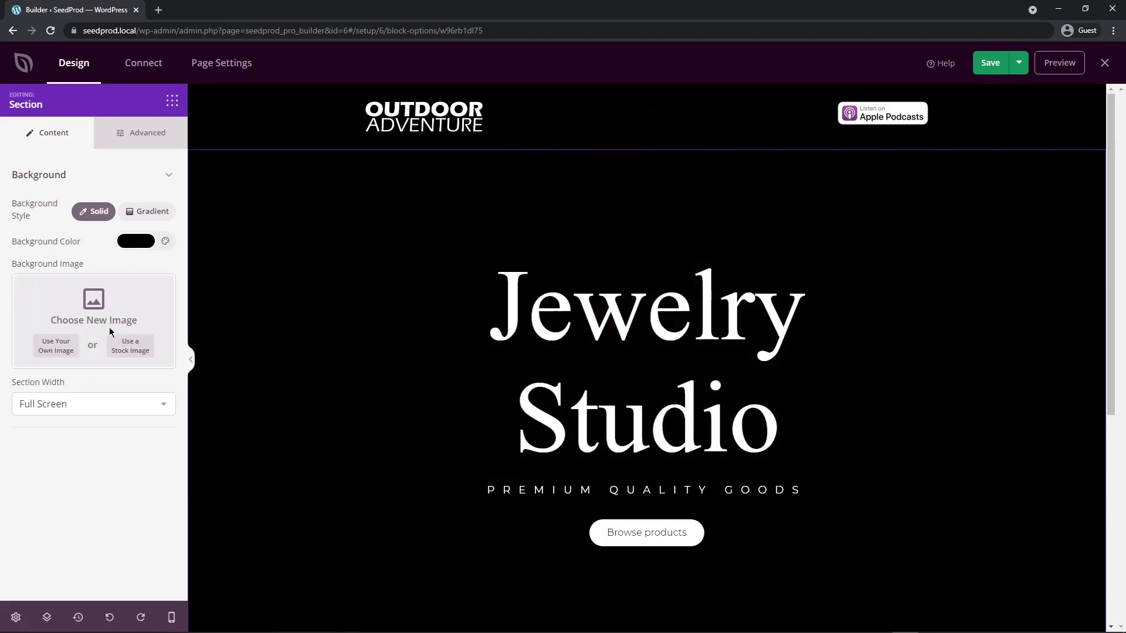
pyautogui.click(58, 346)
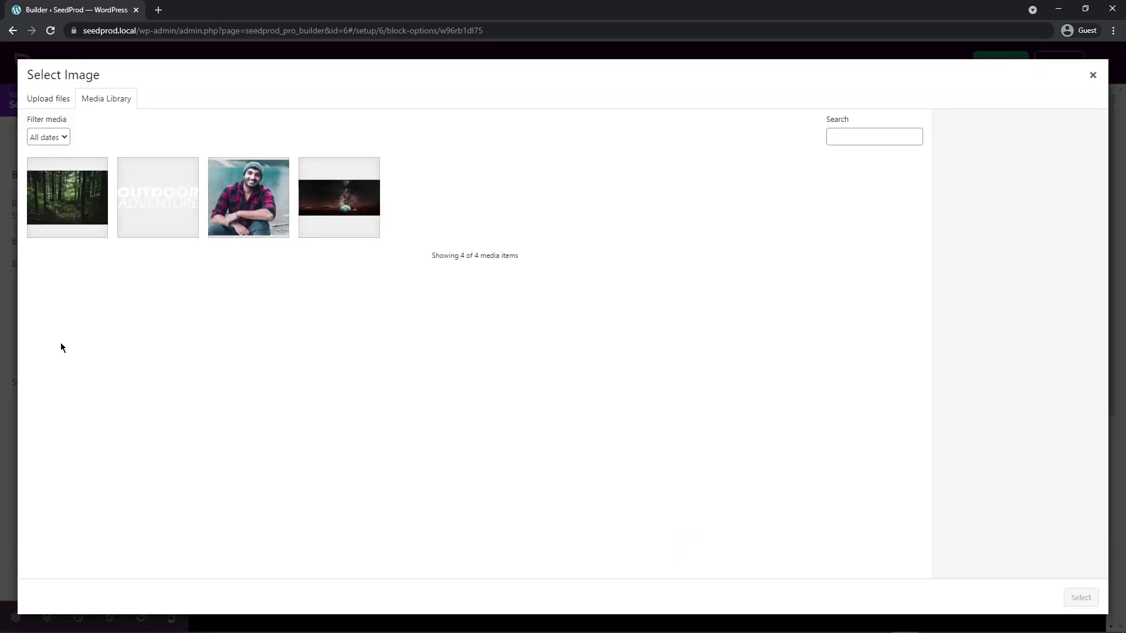
pyautogui.click(346, 222)
pyautogui.click(1082, 598)
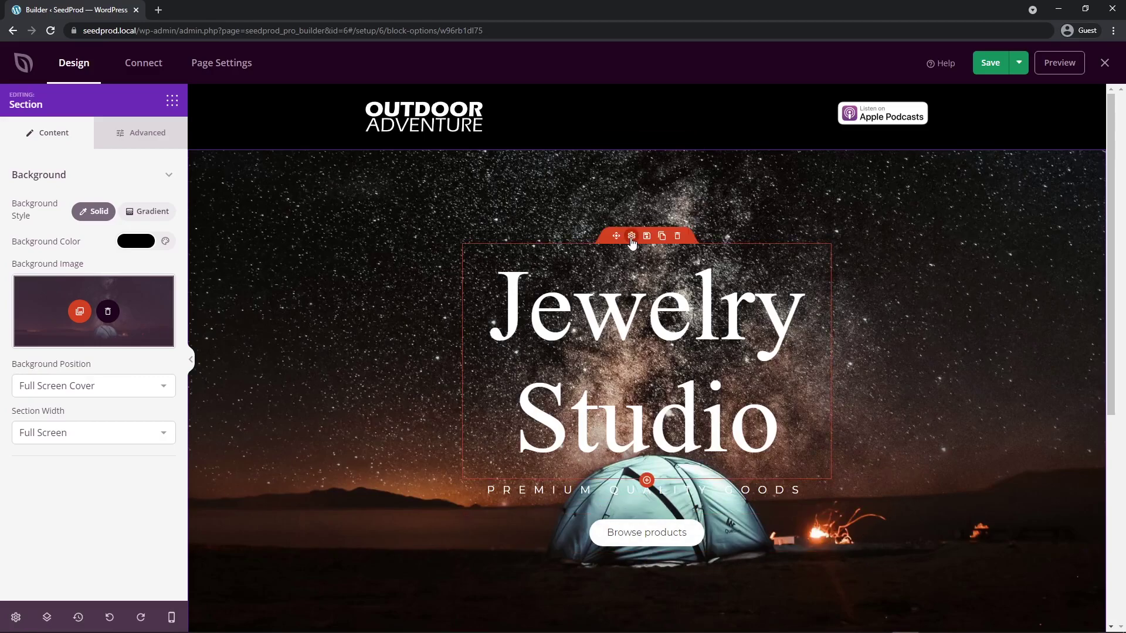
pyautogui.click(631, 238)
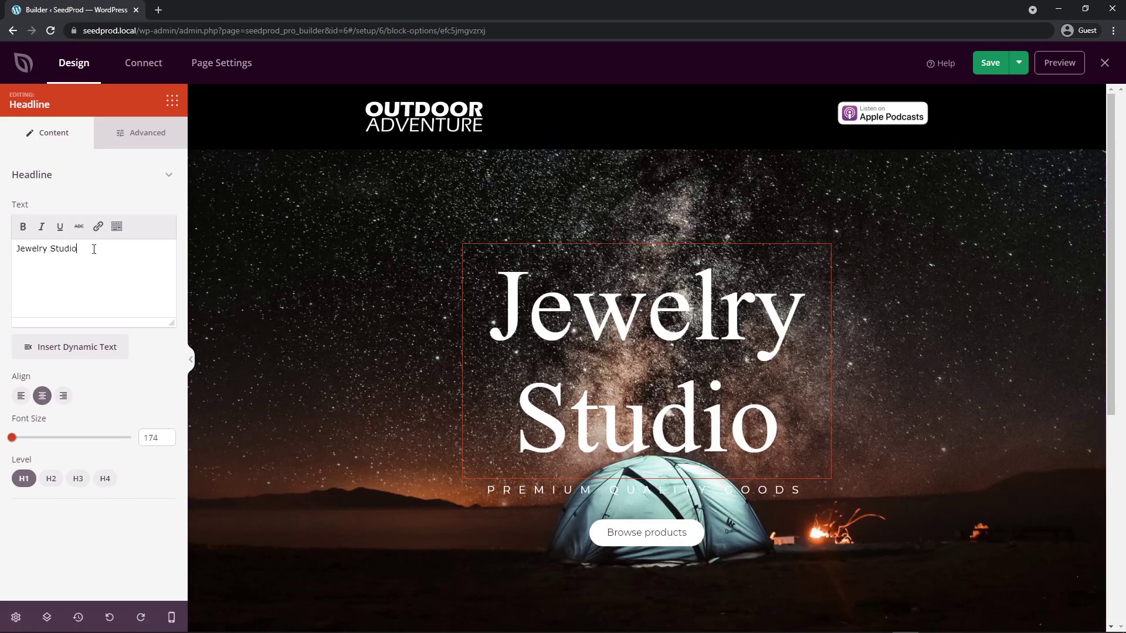
# Change the headline text to GET OUTDOORS at font size 100.
pyautogui.moveTo(116, 248); pyautogui.dragTo(16, 248)
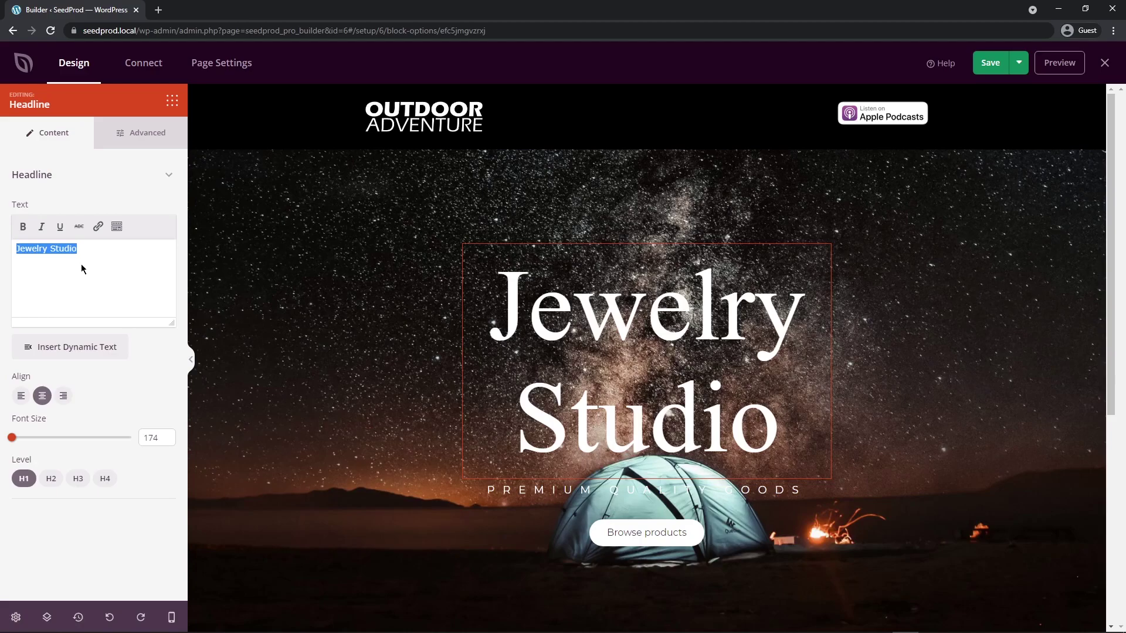
pyautogui.write('GET OUTDOORS')
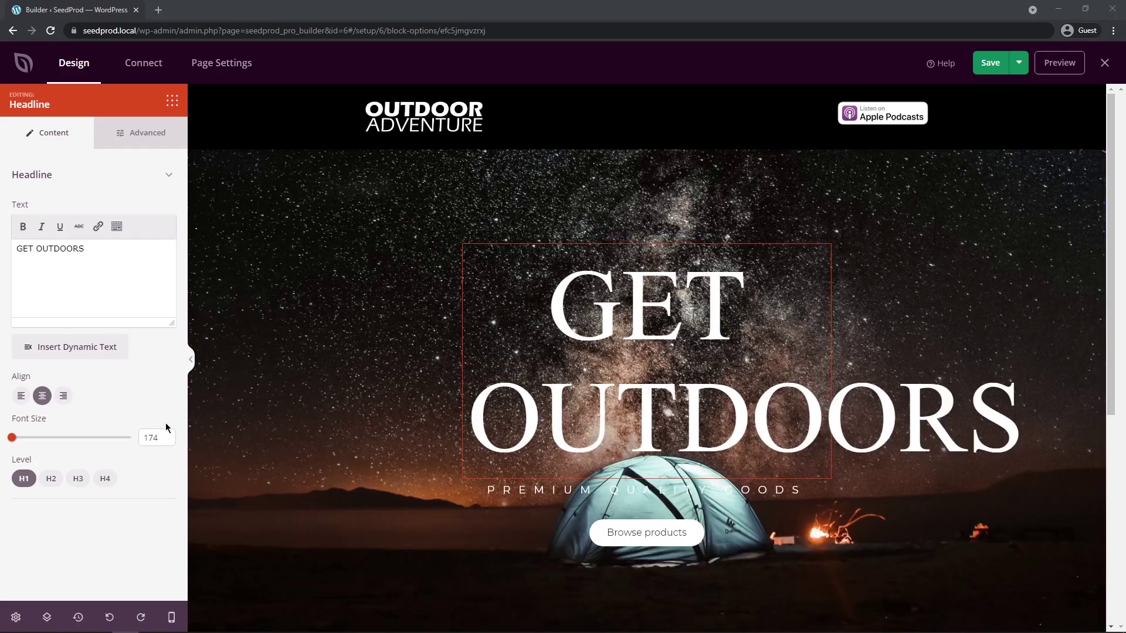
pyautogui.moveTo(8, 441); pyautogui.dragTo(126, 441)
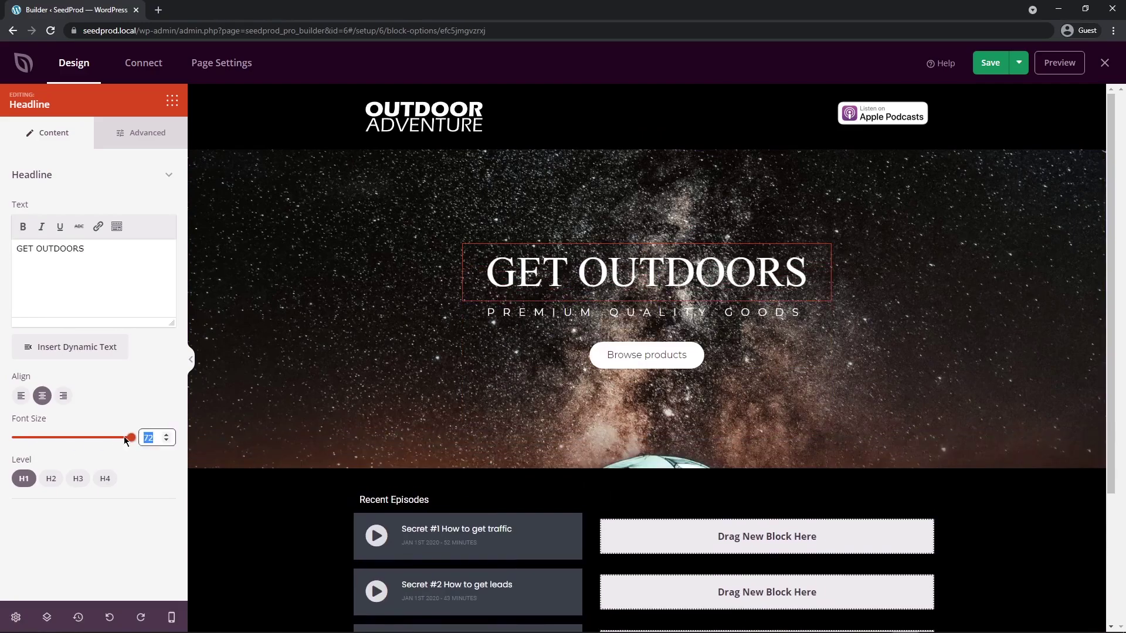
pyautogui.write('100')
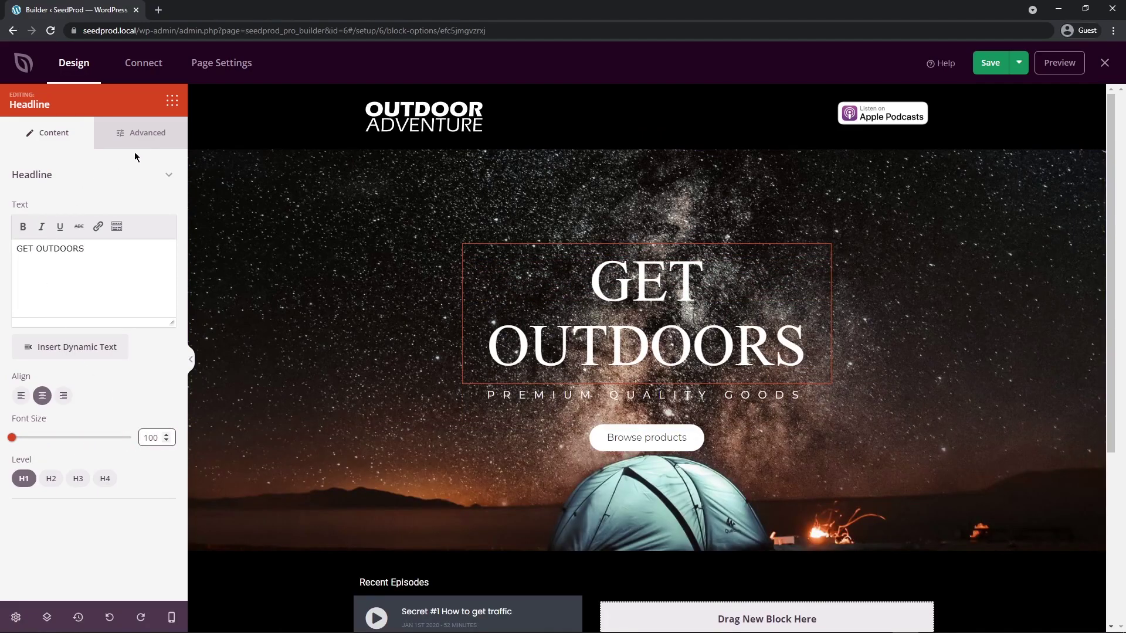
# Set the headline typography to the Default font, Bold, with a 2X Large text shadow.
pyautogui.click(141, 134)
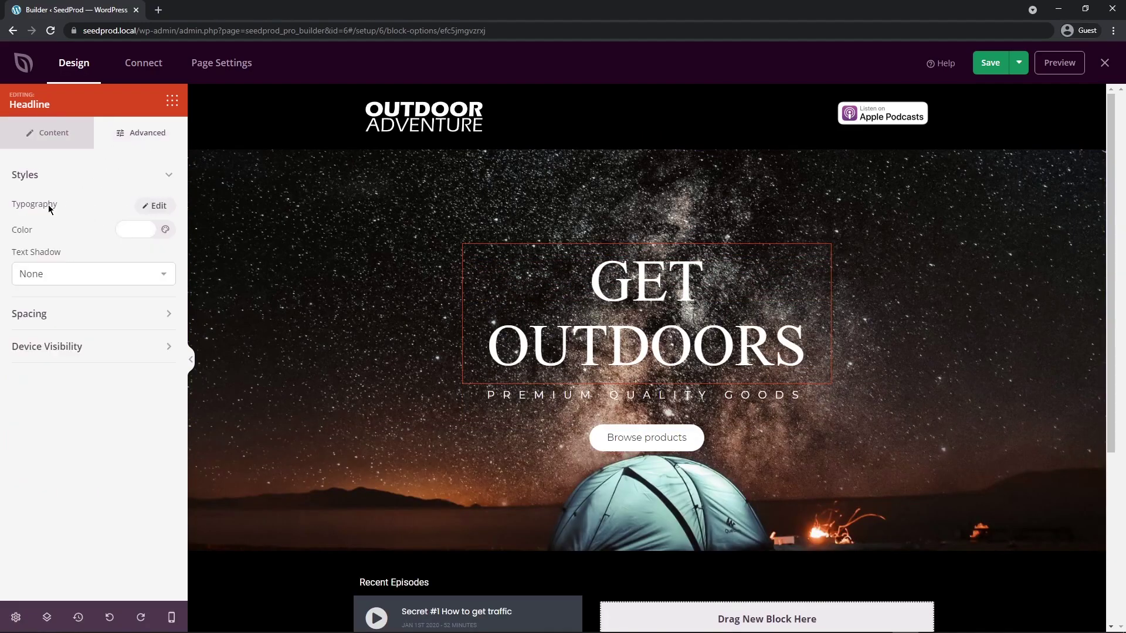
pyautogui.click(154, 206)
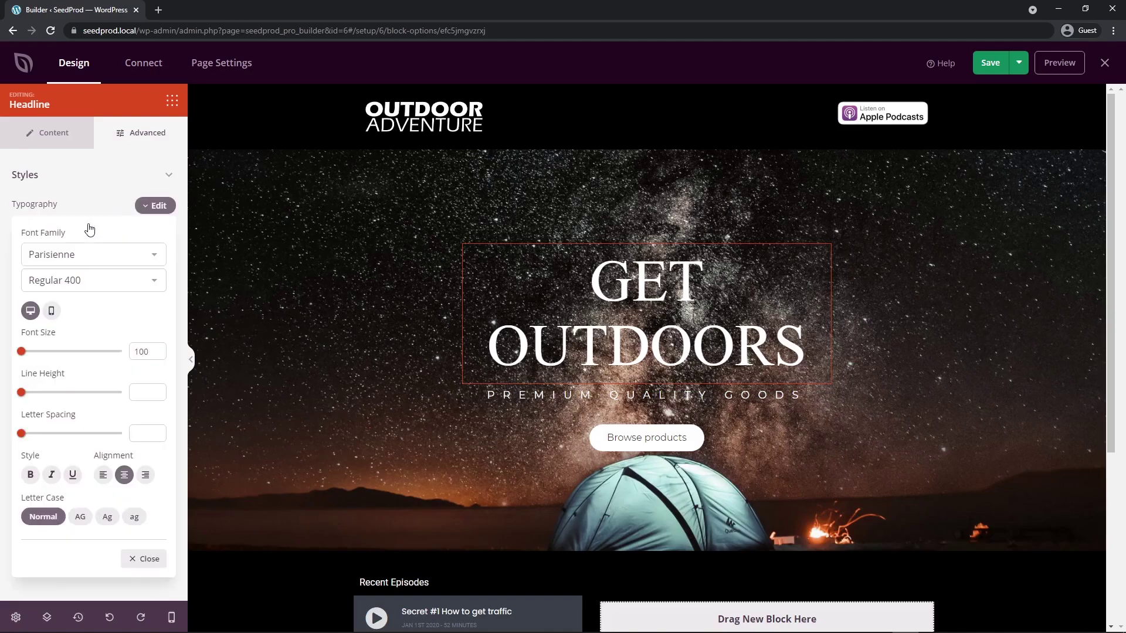
pyautogui.click(68, 256)
pyautogui.moveTo(188, 446); pyautogui.dragTo(186, 282)
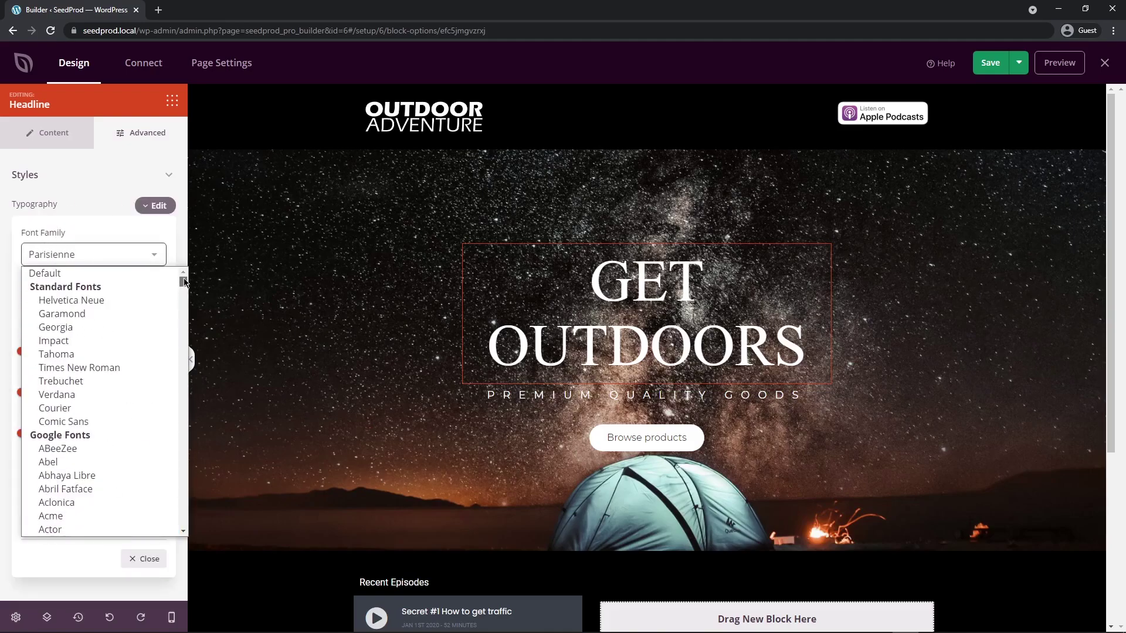
pyautogui.click(77, 274)
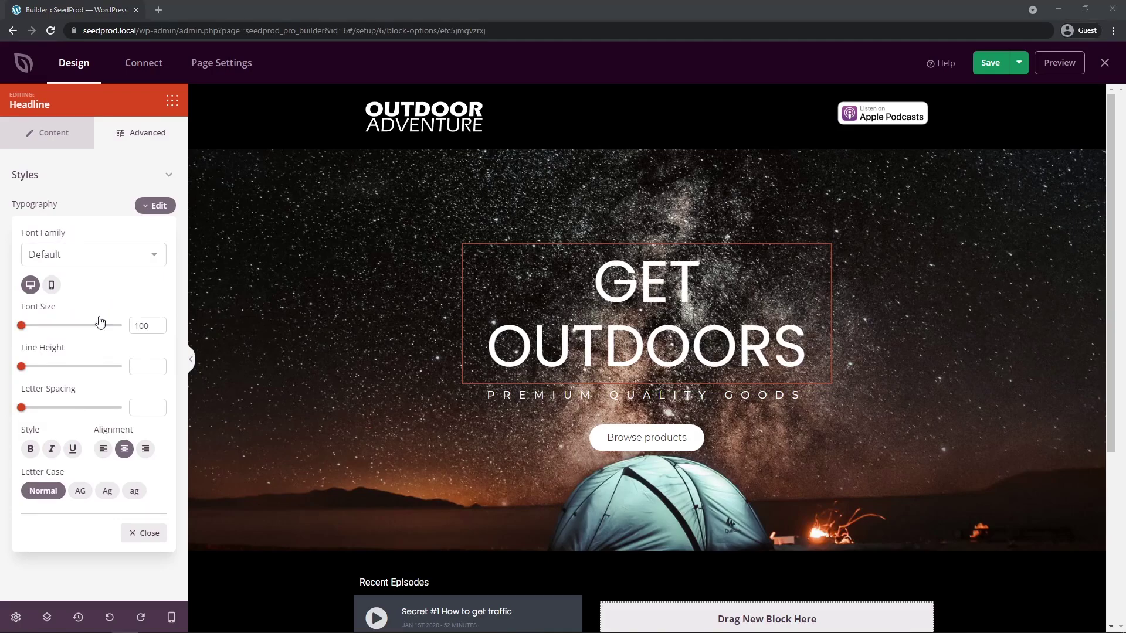
pyautogui.click(31, 453)
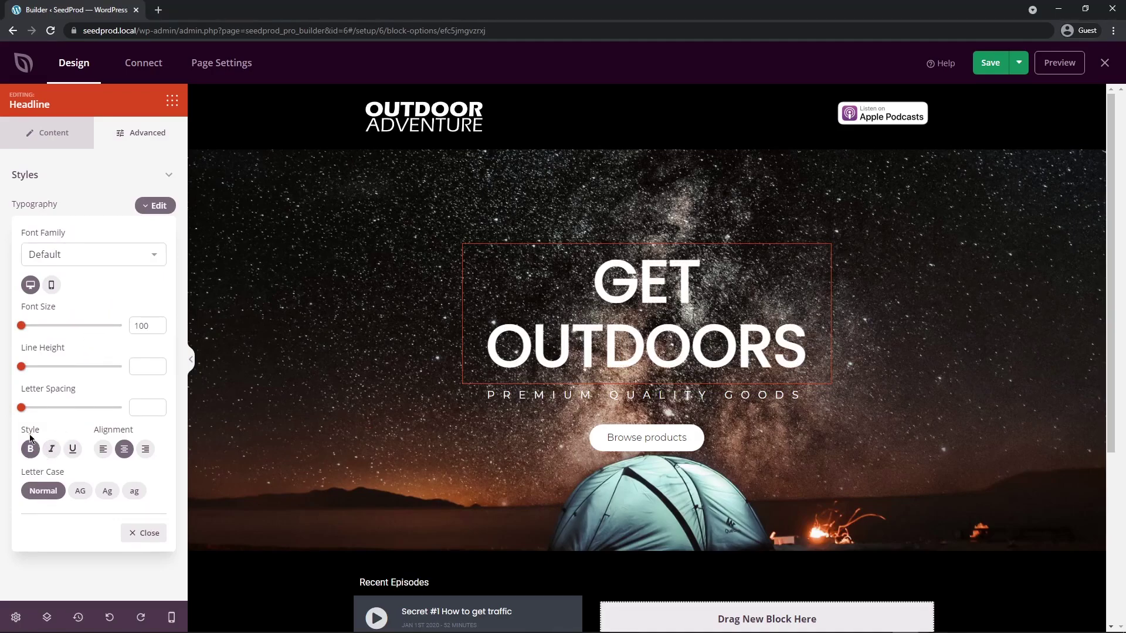
pyautogui.click(159, 206)
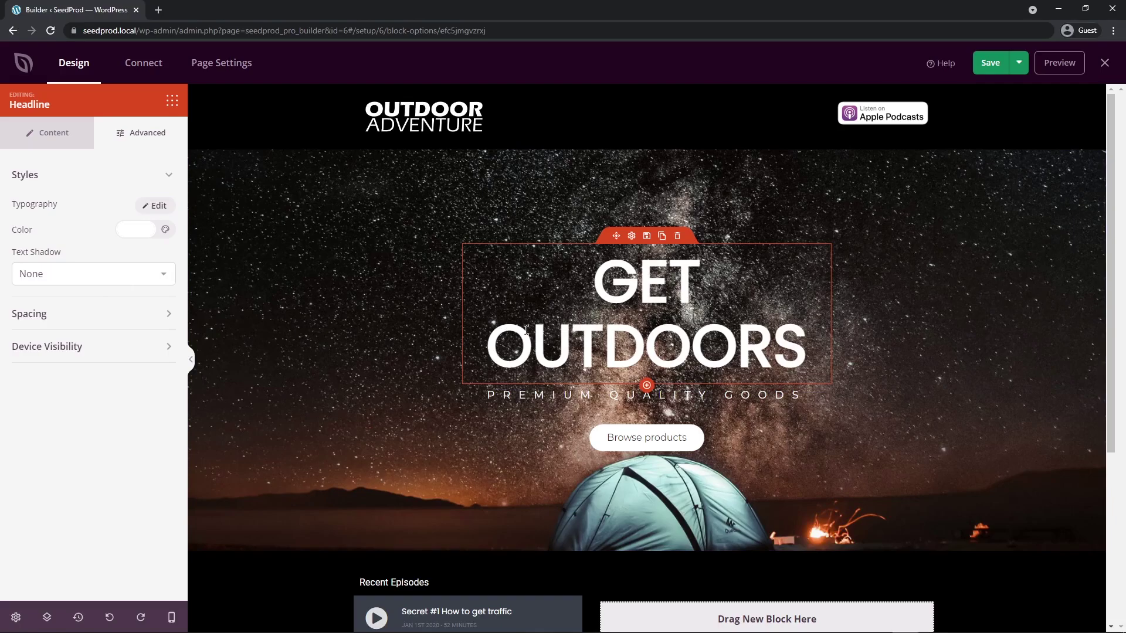
pyautogui.click(91, 279)
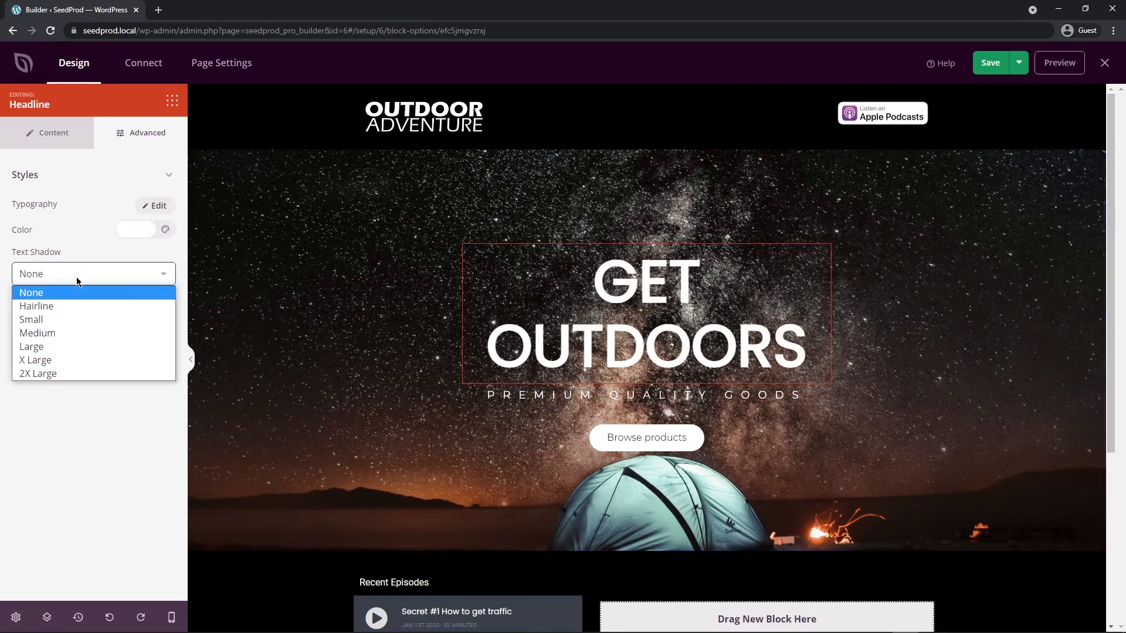
pyautogui.click(66, 376)
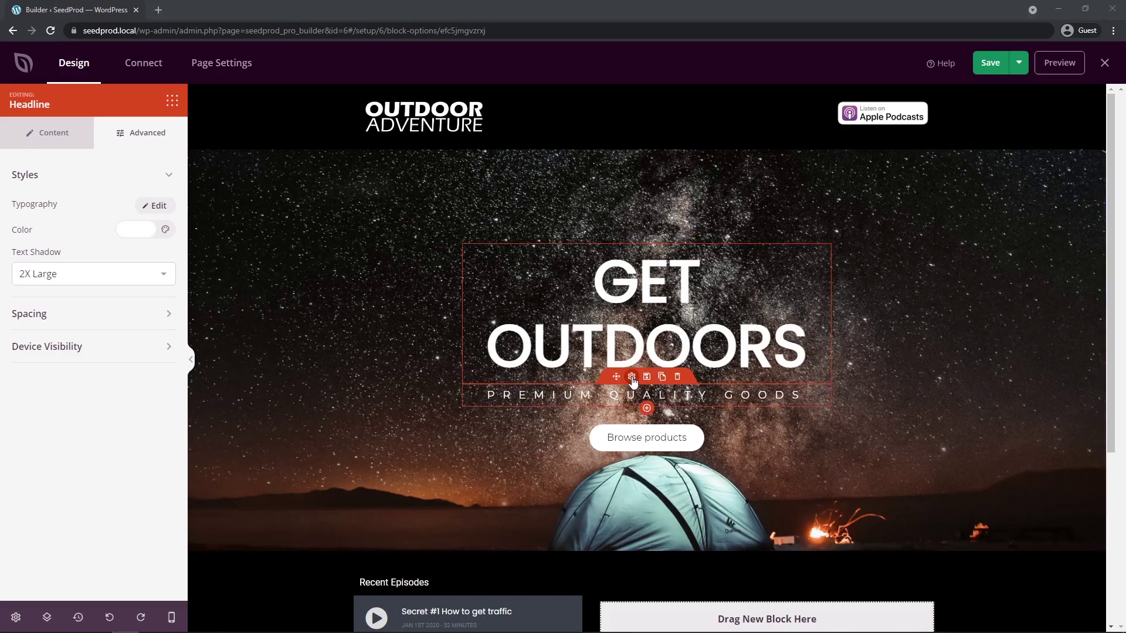
pyautogui.click(632, 377)
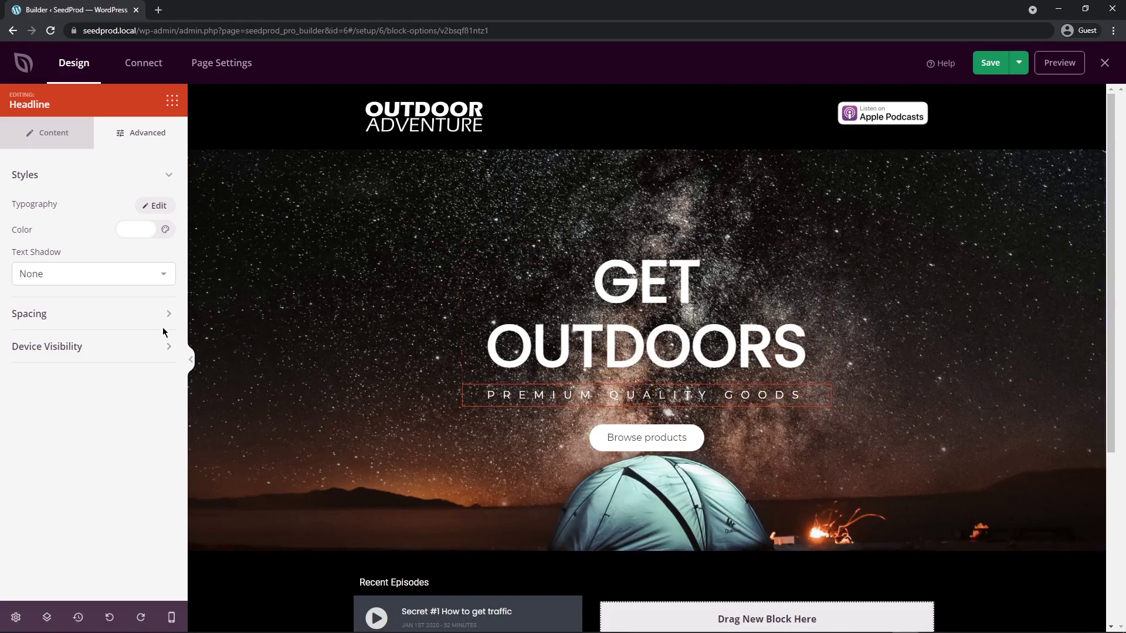
# Paste the new 'LISTEN TO REAL ADVENTURES…NOMAD LIFE' subheadline text and set its size to 22.
pyautogui.click(50, 139)
pyautogui.moveTo(129, 249); pyautogui.dragTo(8, 244)
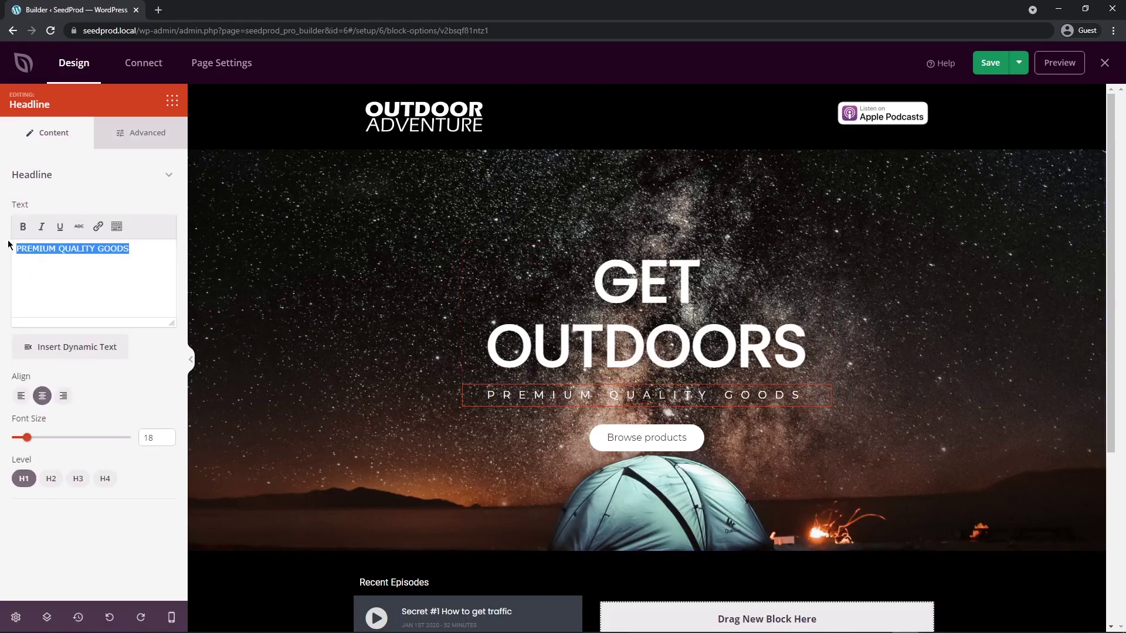
pyautogui.rightClick(70, 246)
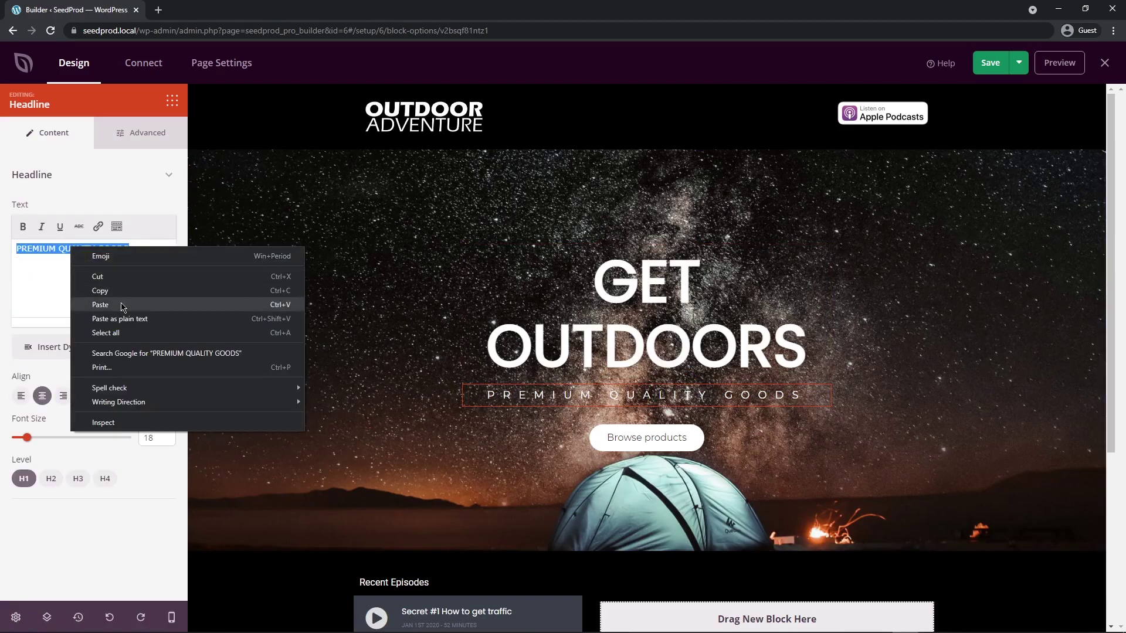
pyautogui.click(120, 304)
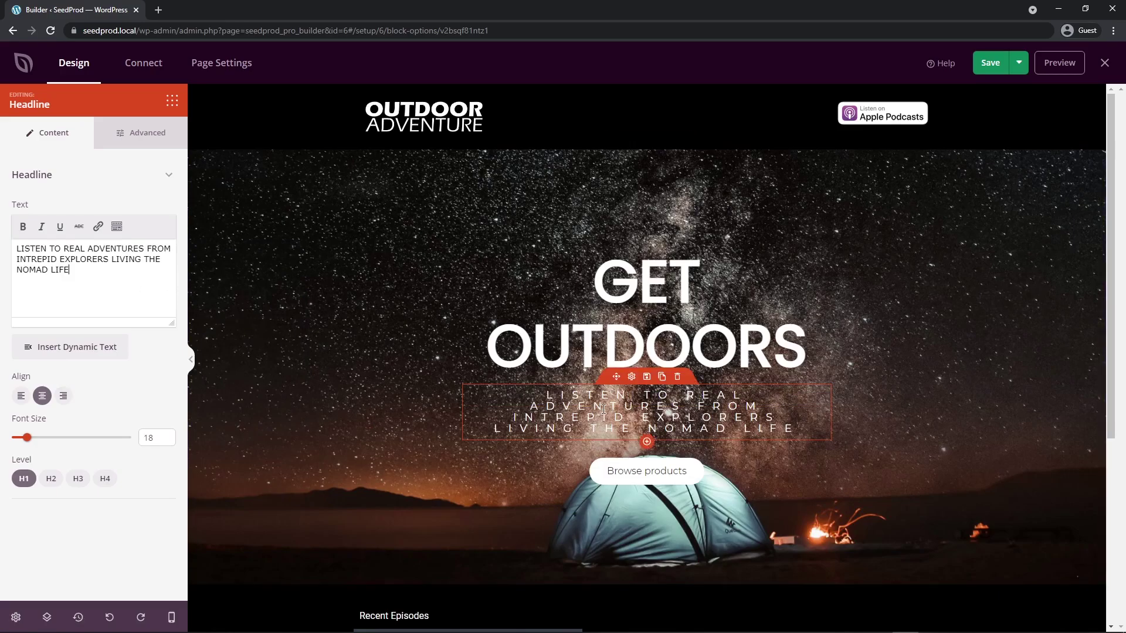
pyautogui.click(166, 436)
pyautogui.doubleClick(167, 435)
pyautogui.click(167, 435)
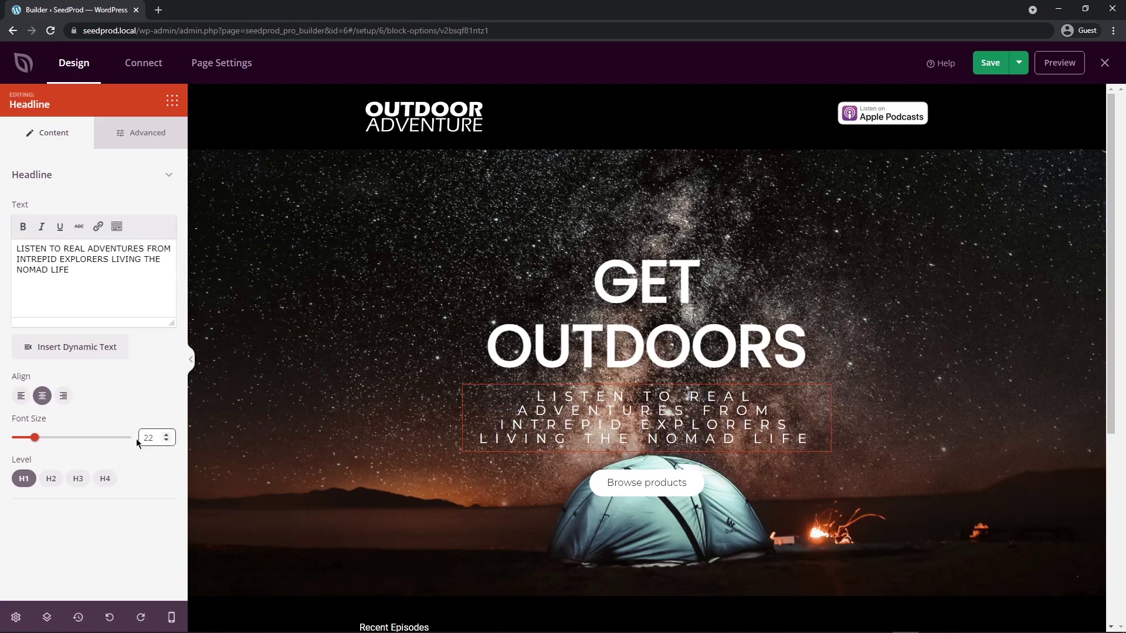
# Switch the subheadline to the Default font and remove its letter spacing of 14.
pyautogui.click(146, 134)
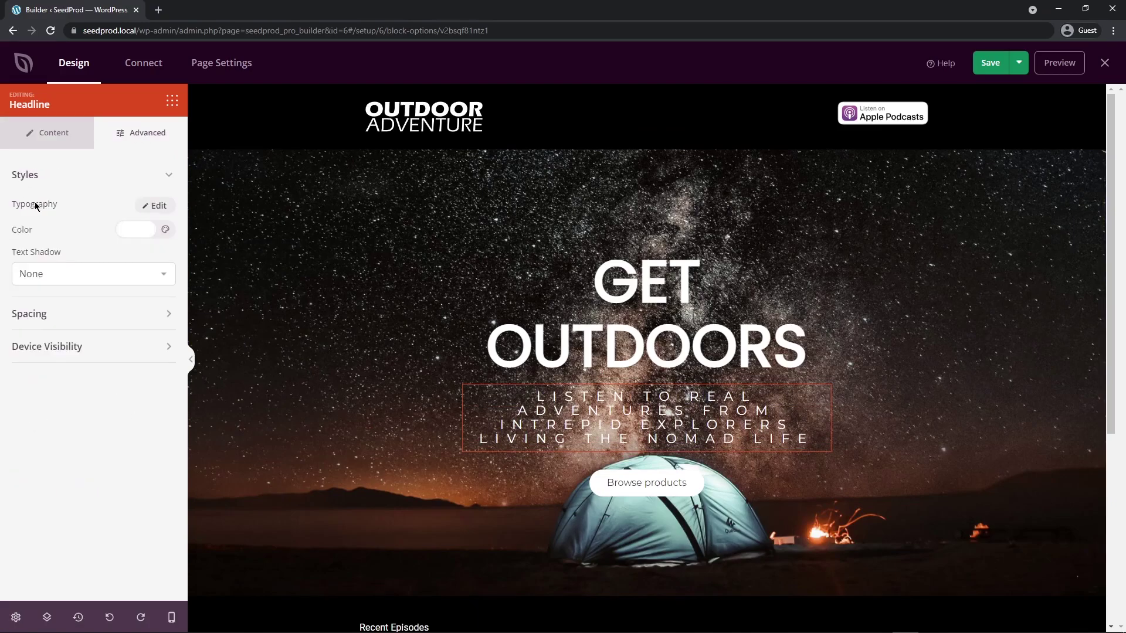
pyautogui.click(156, 205)
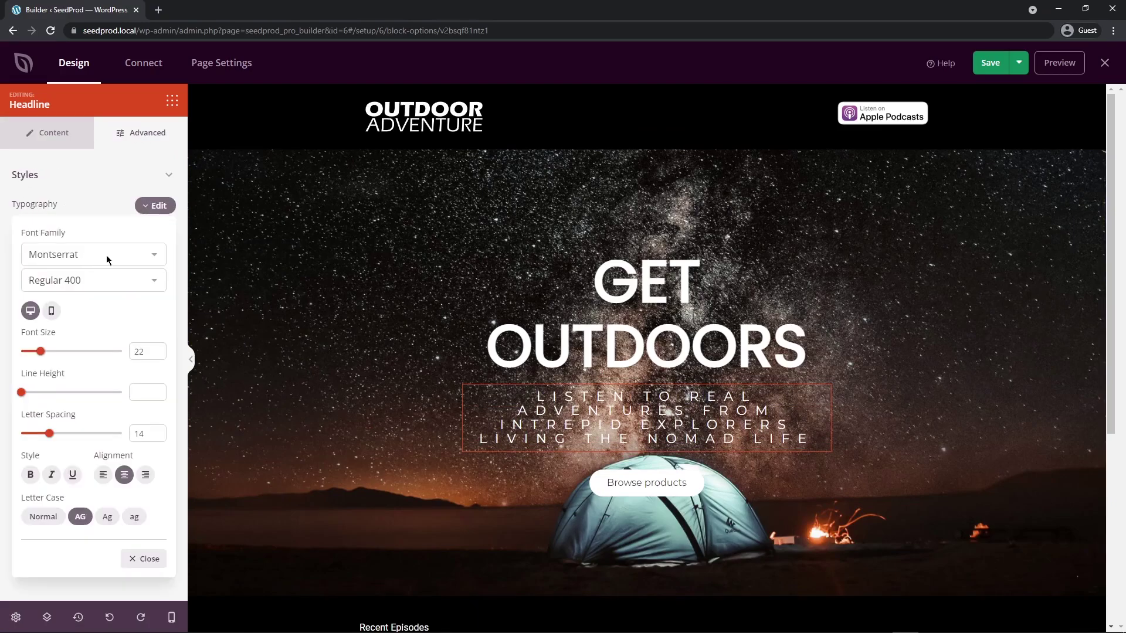
pyautogui.click(153, 254)
pyautogui.moveTo(183, 427); pyautogui.dragTo(183, 273)
pyautogui.click(52, 273)
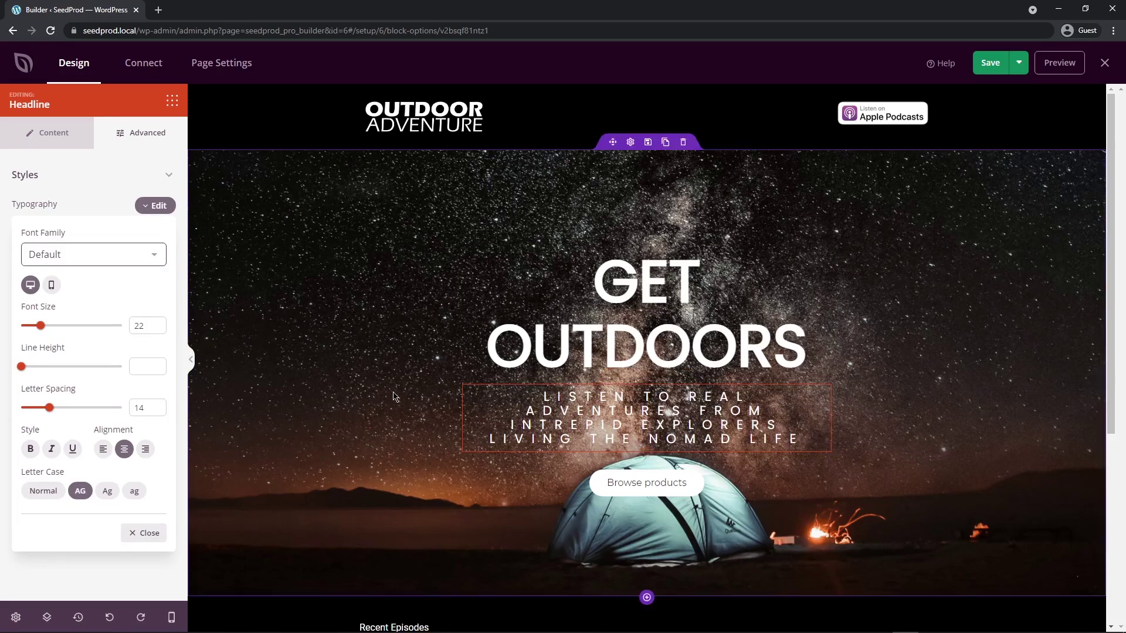
pyautogui.doubleClick(149, 408)
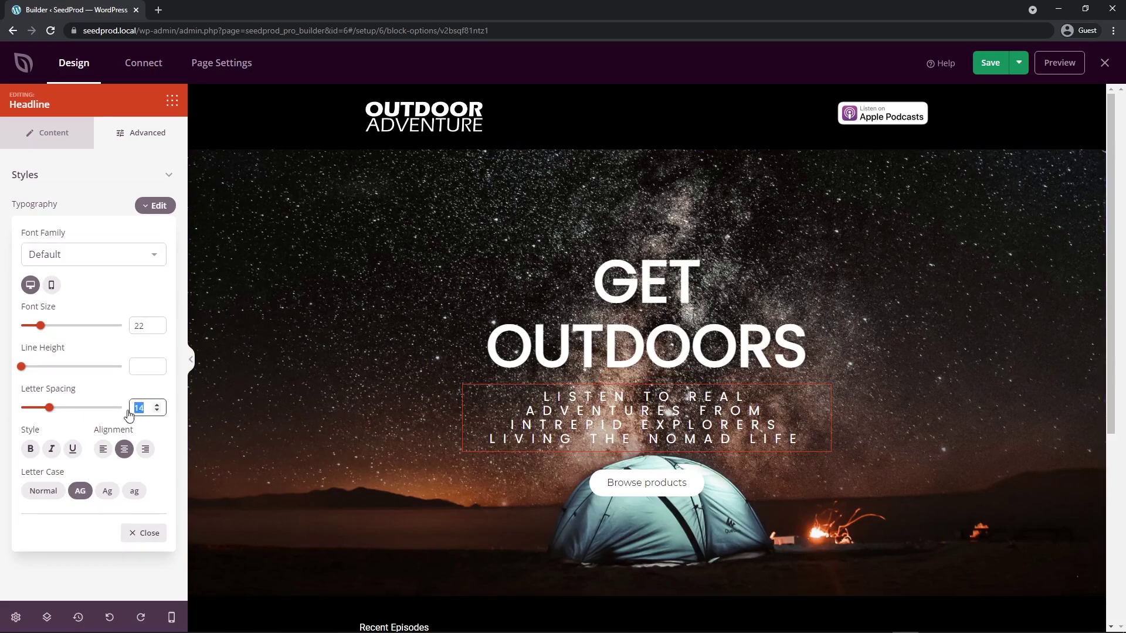
pyautogui.press('BackSpace')
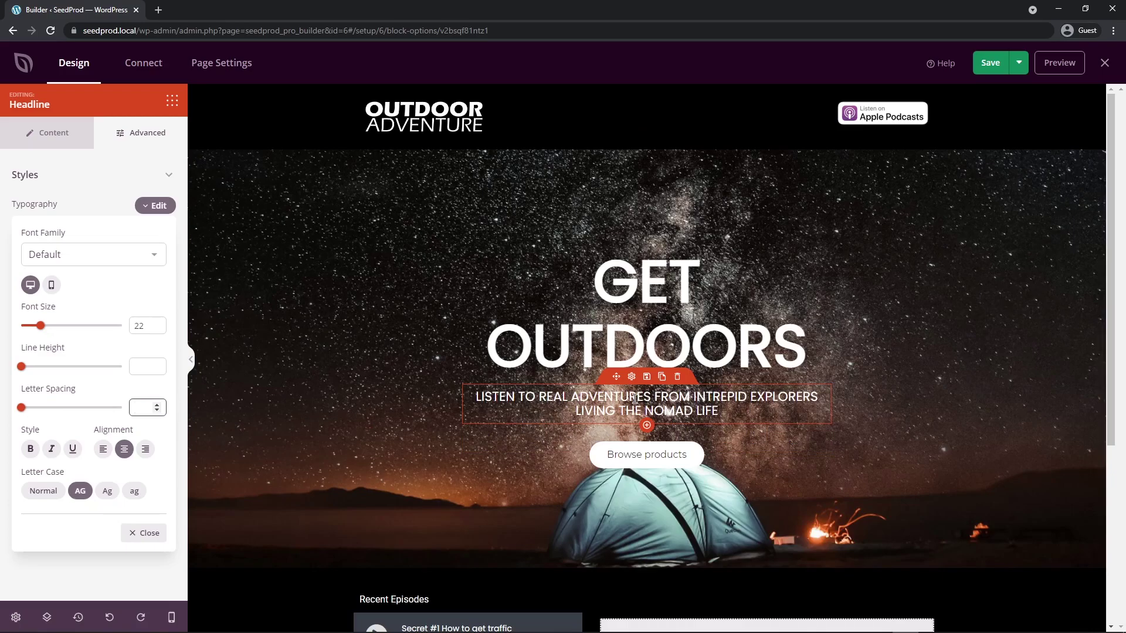
pyautogui.click(55, 144)
pyautogui.moveTo(88, 269); pyautogui.dragTo(15, 251)
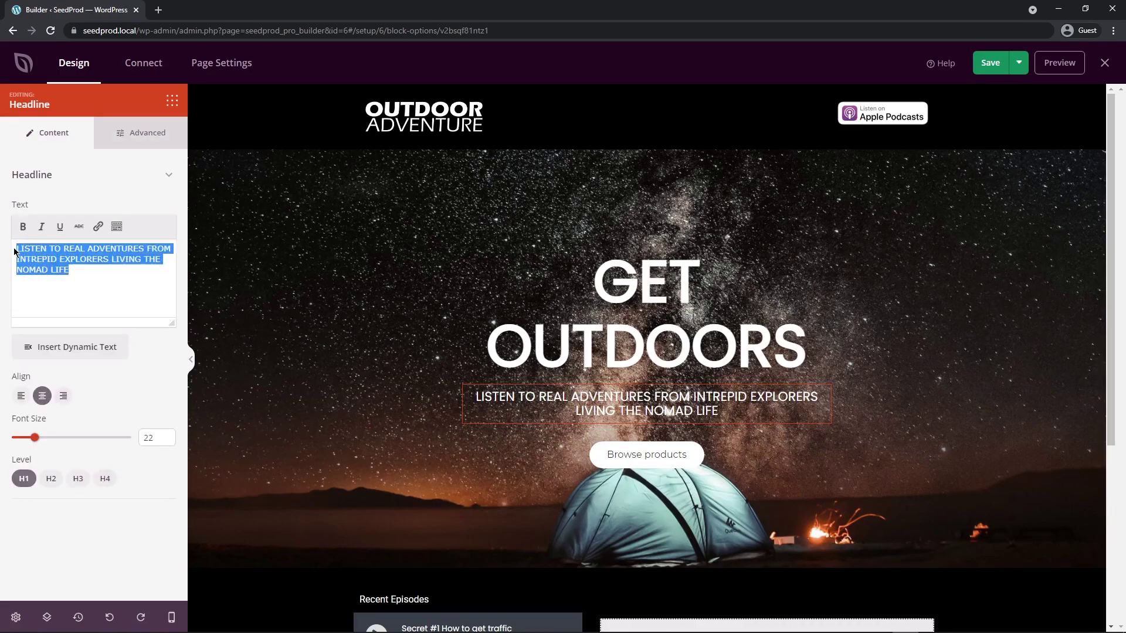
# Give the subheadline text a dark green #1a7347 highlight.
pyautogui.click(117, 227)
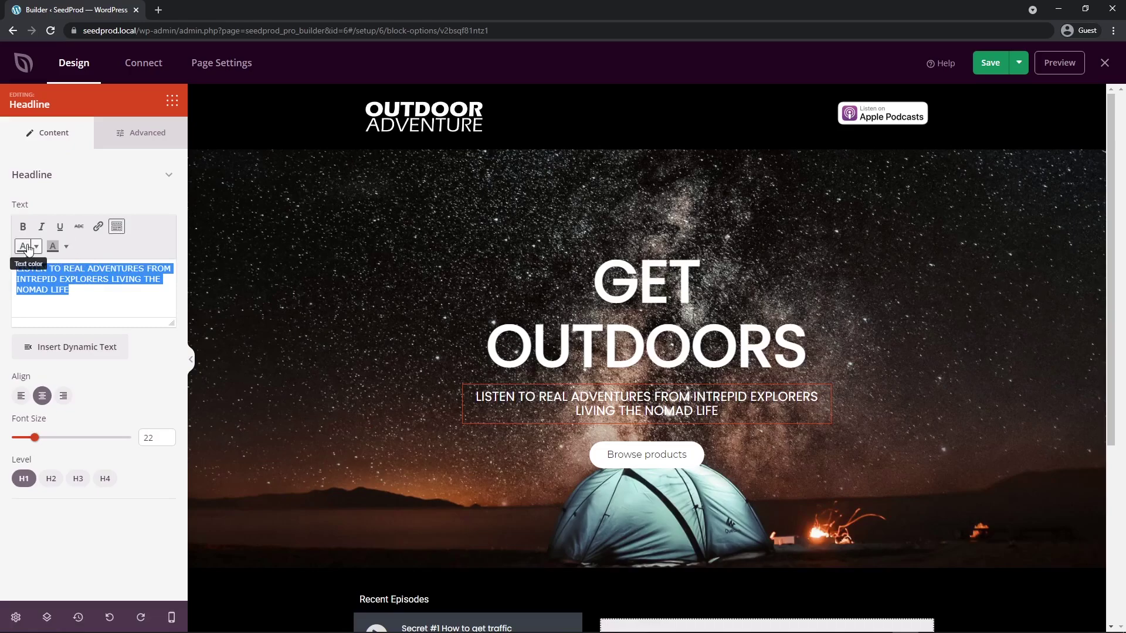
pyautogui.click(66, 247)
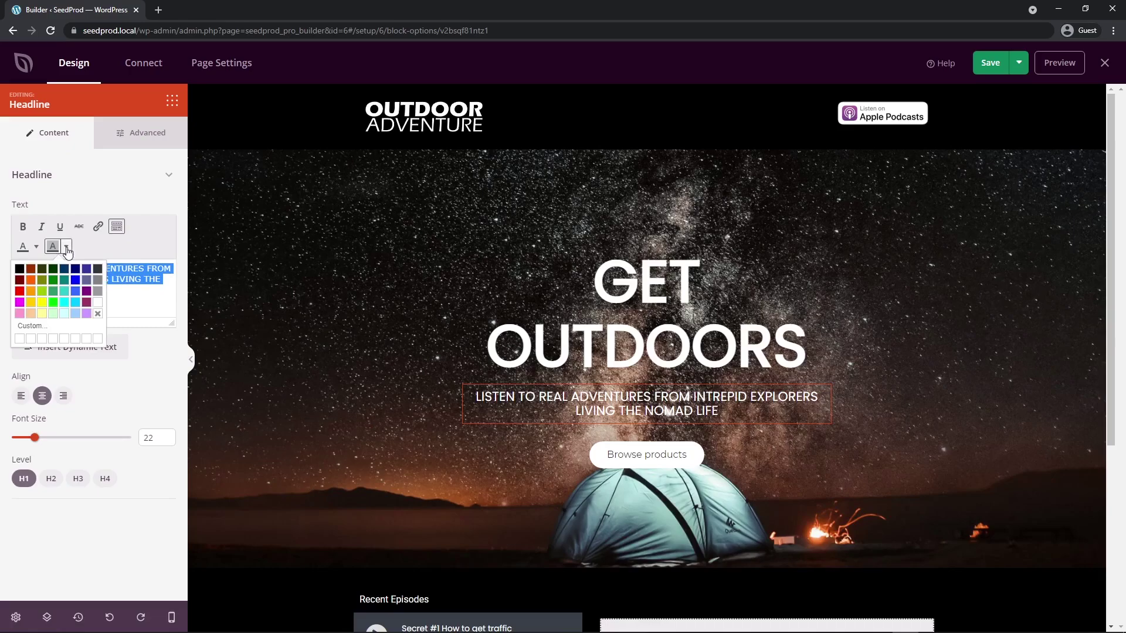
pyautogui.click(53, 291)
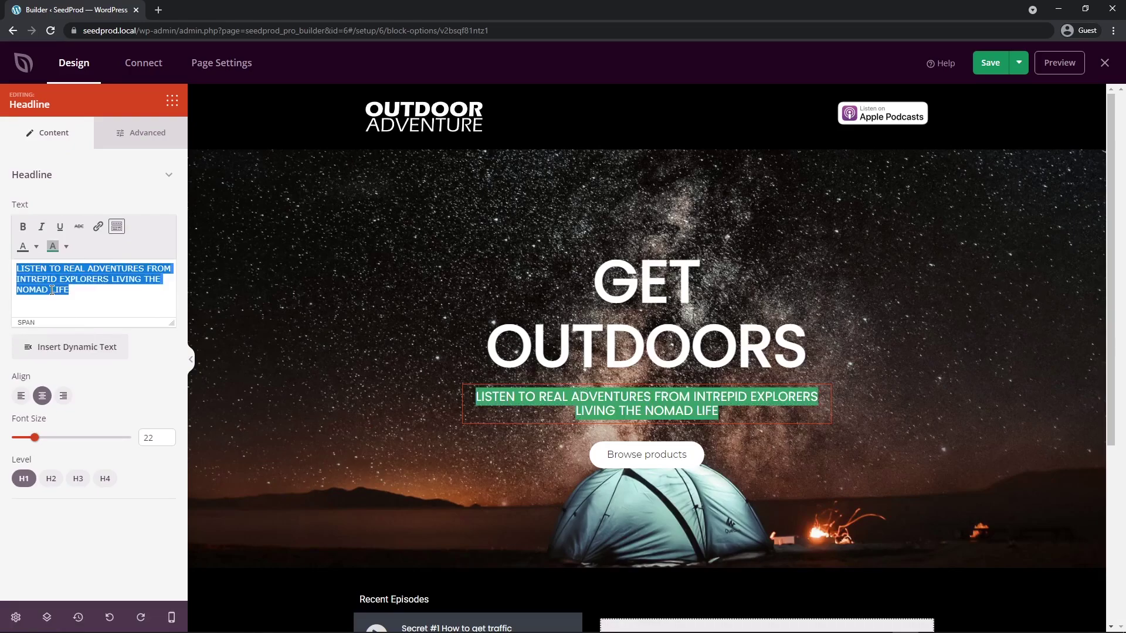
pyautogui.click(67, 248)
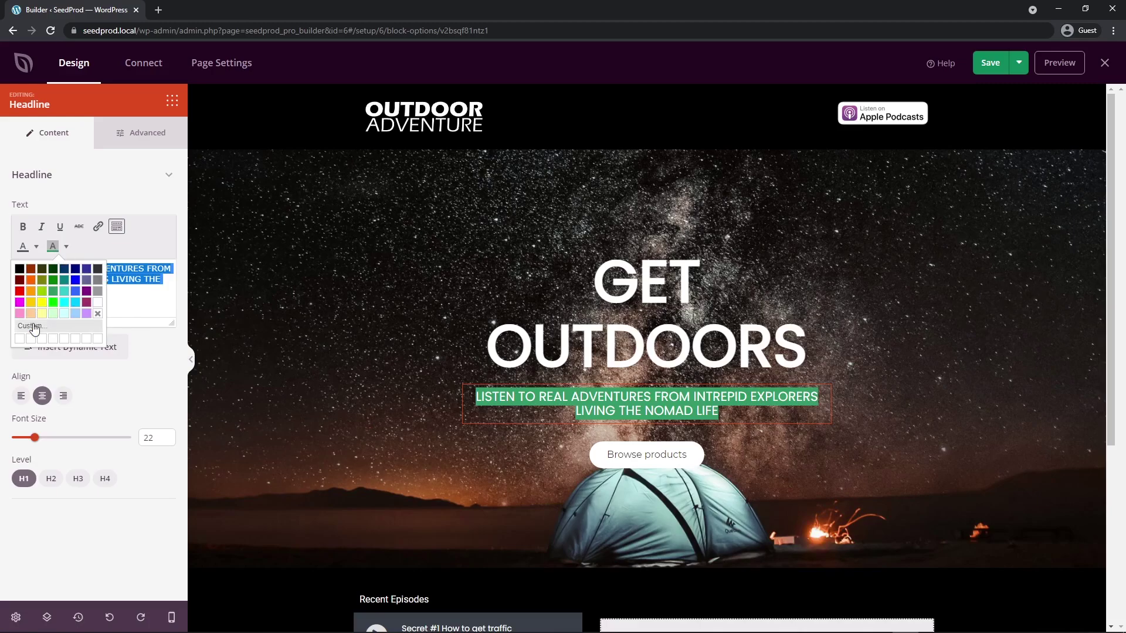
pyautogui.click(33, 323)
pyautogui.moveTo(550, 326); pyautogui.dragTo(555, 337)
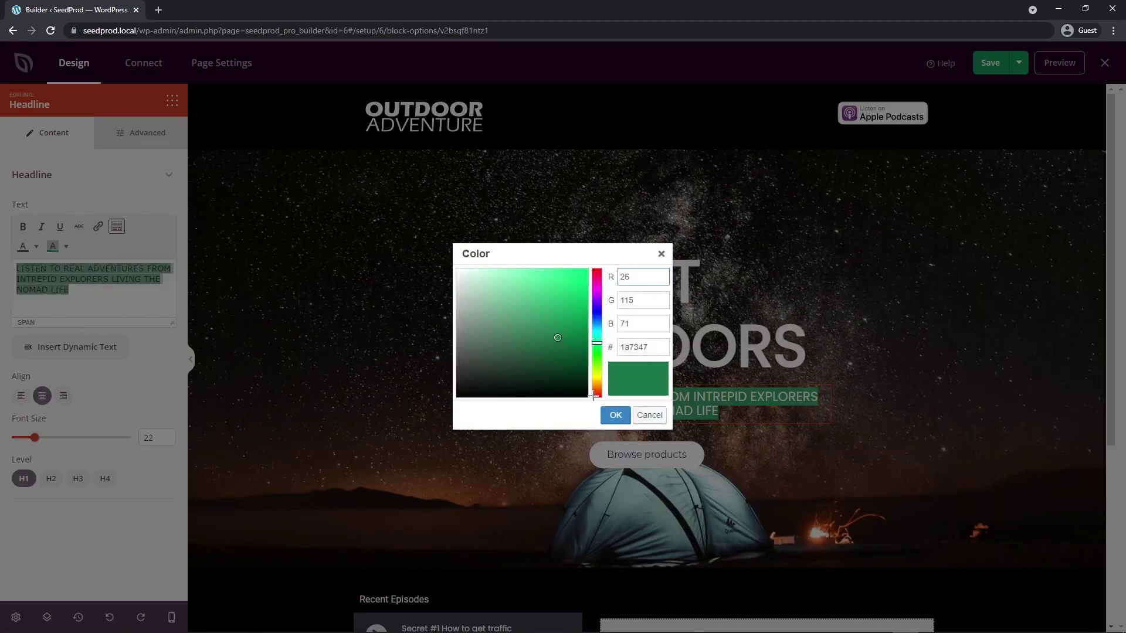
pyautogui.click(616, 415)
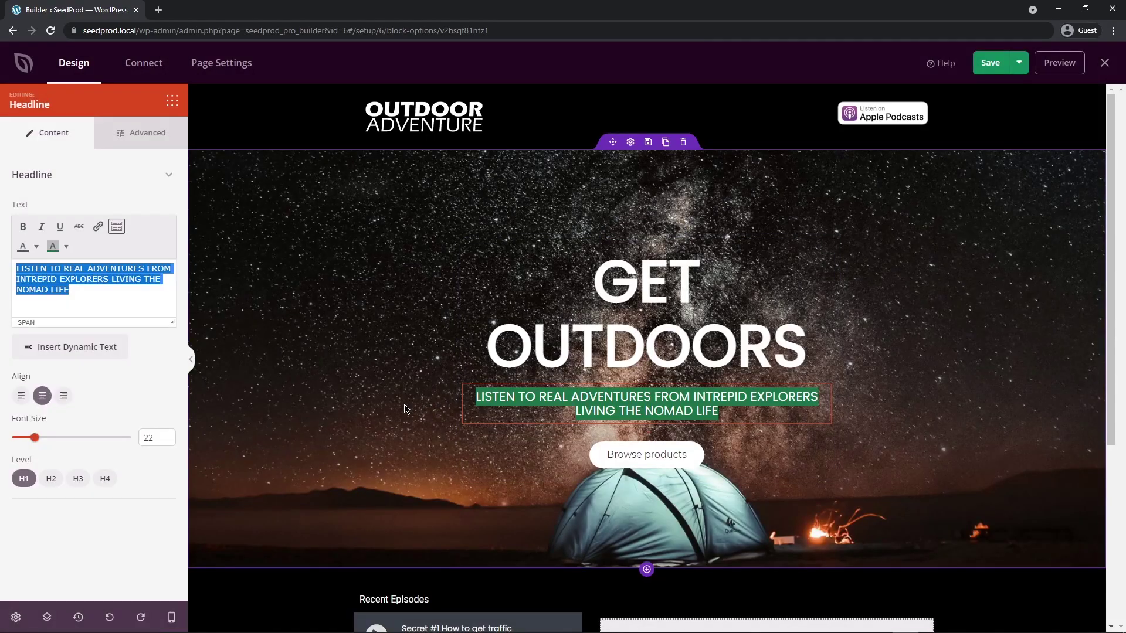
# Raise the subheadline's line height to 1.8.
pyautogui.click(149, 140)
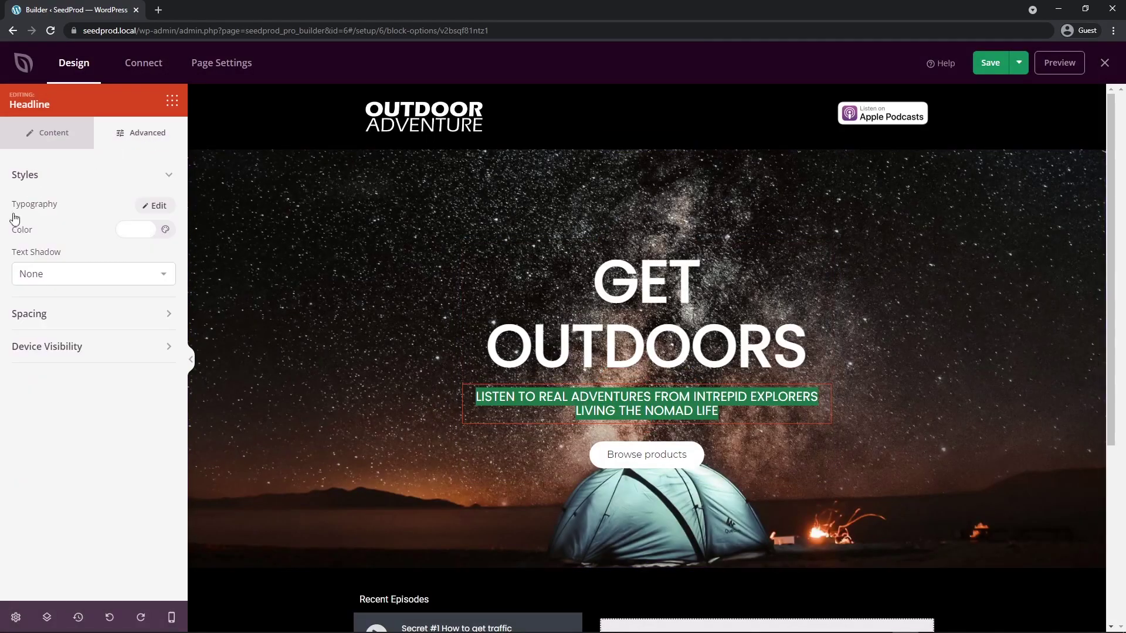
pyautogui.click(155, 205)
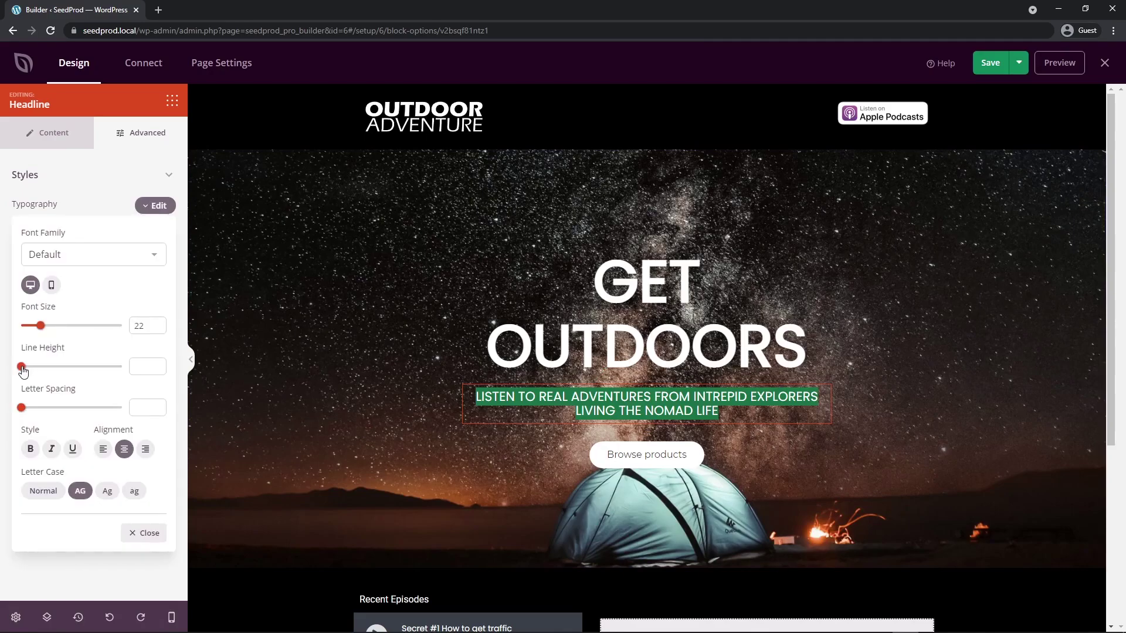
pyautogui.moveTo(22, 367); pyautogui.dragTo(33, 368)
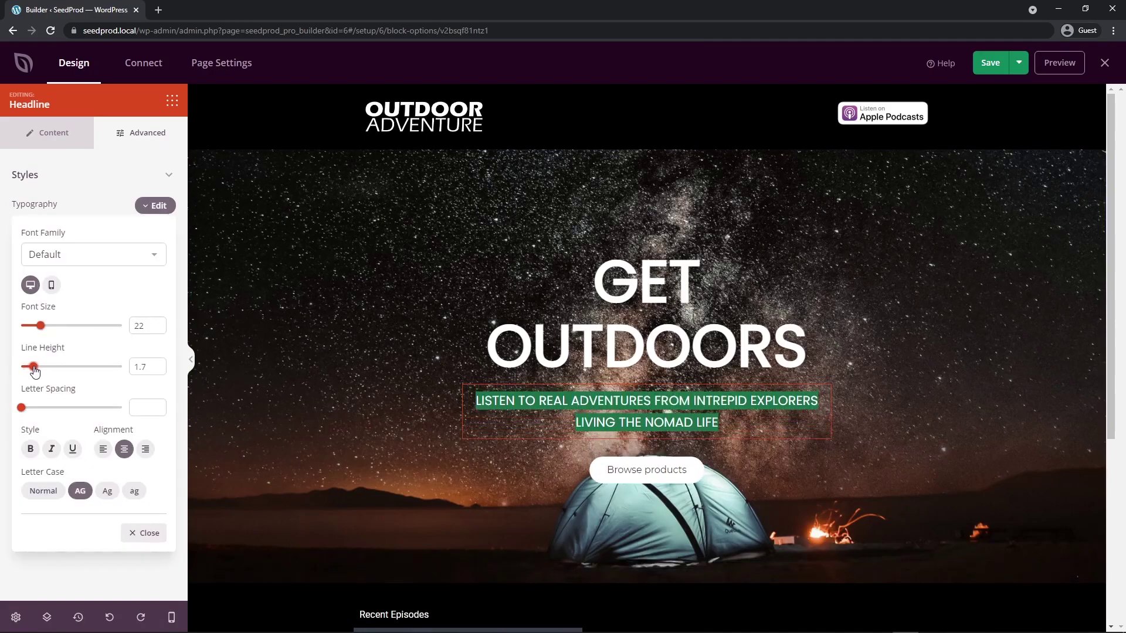
pyautogui.click(157, 363)
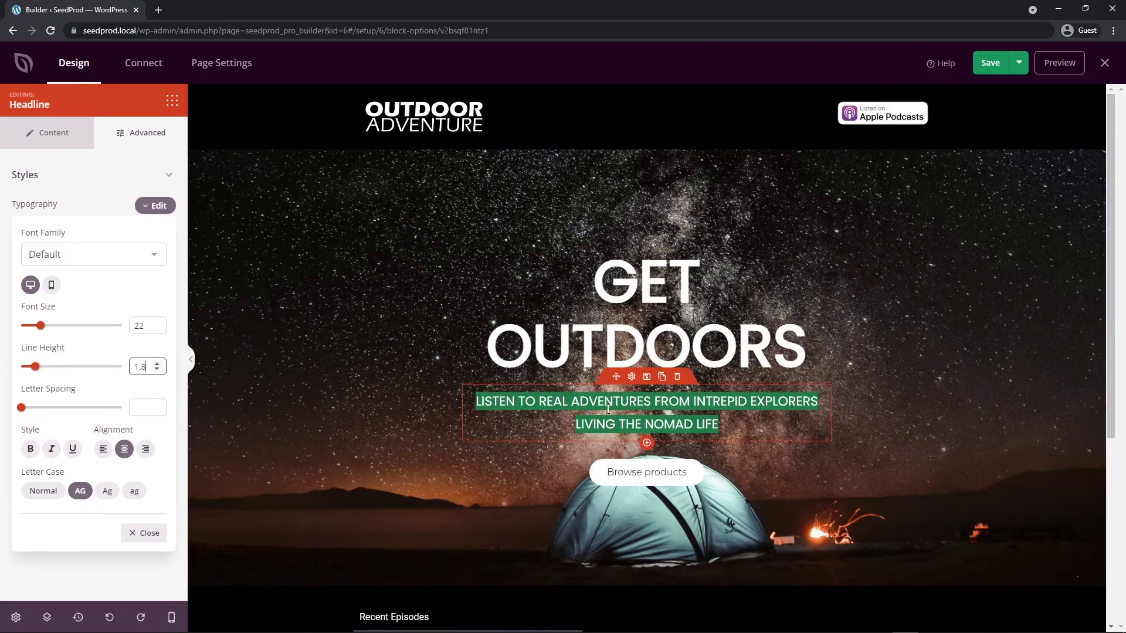
# Relabel the hero button LISTEN NOW with a # link and X Large size.
pyautogui.click(631, 448)
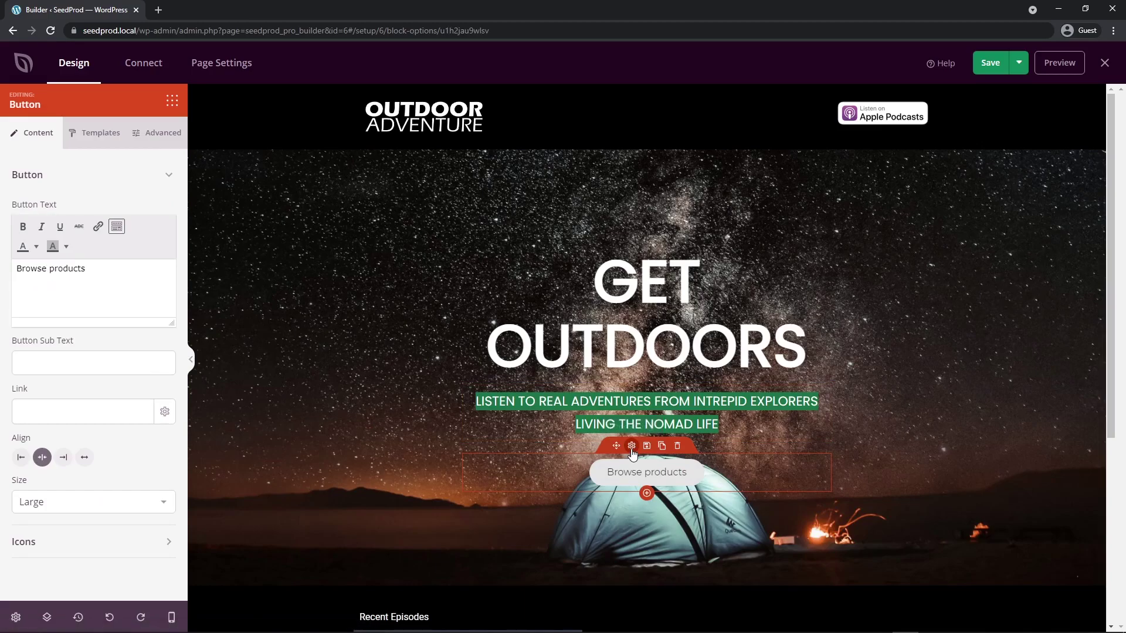
pyautogui.moveTo(87, 269); pyautogui.dragTo(14, 268)
pyautogui.write('LISTEN NOW')
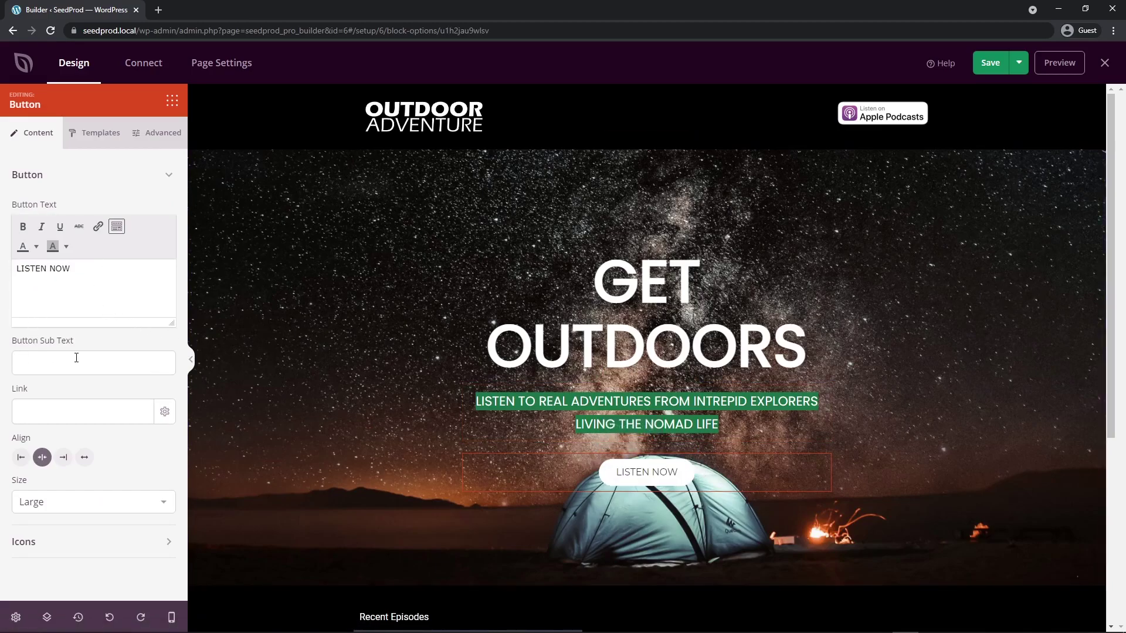
pyautogui.click(19, 405)
pyautogui.click(73, 501)
pyautogui.click(47, 559)
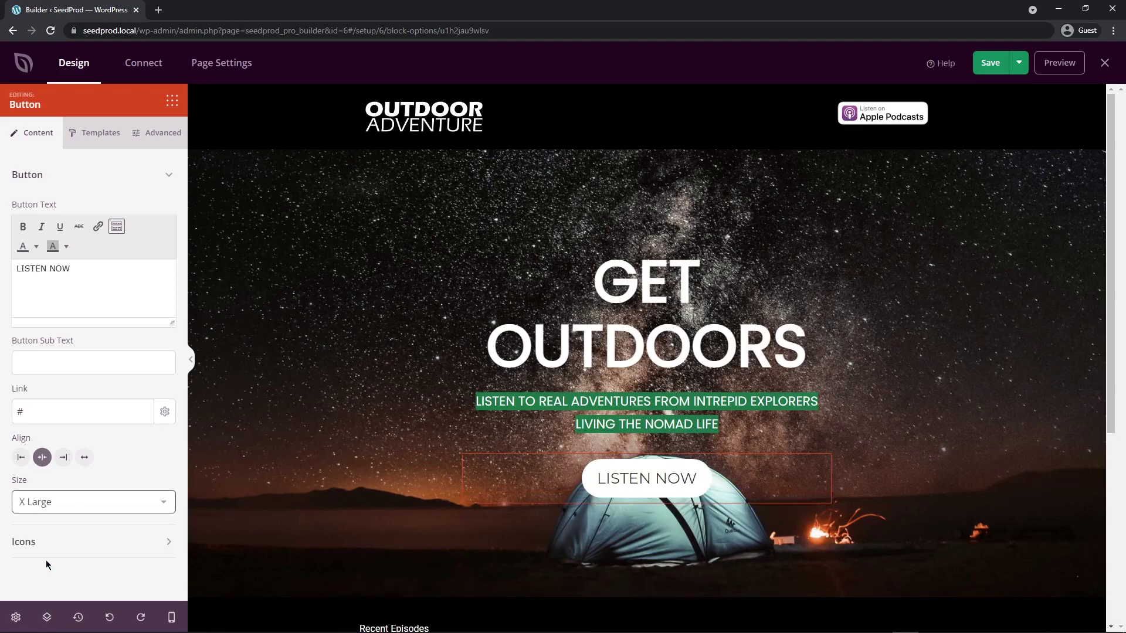
# Apply the Yellow Button style and set the button font to Default.
pyautogui.click(98, 134)
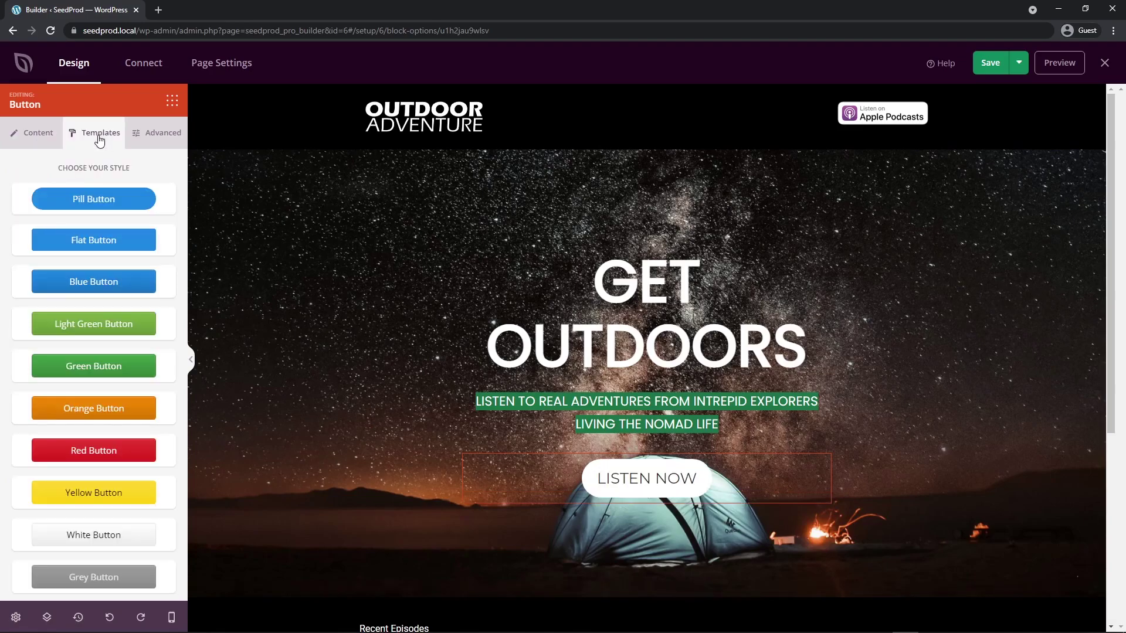
pyautogui.click(97, 494)
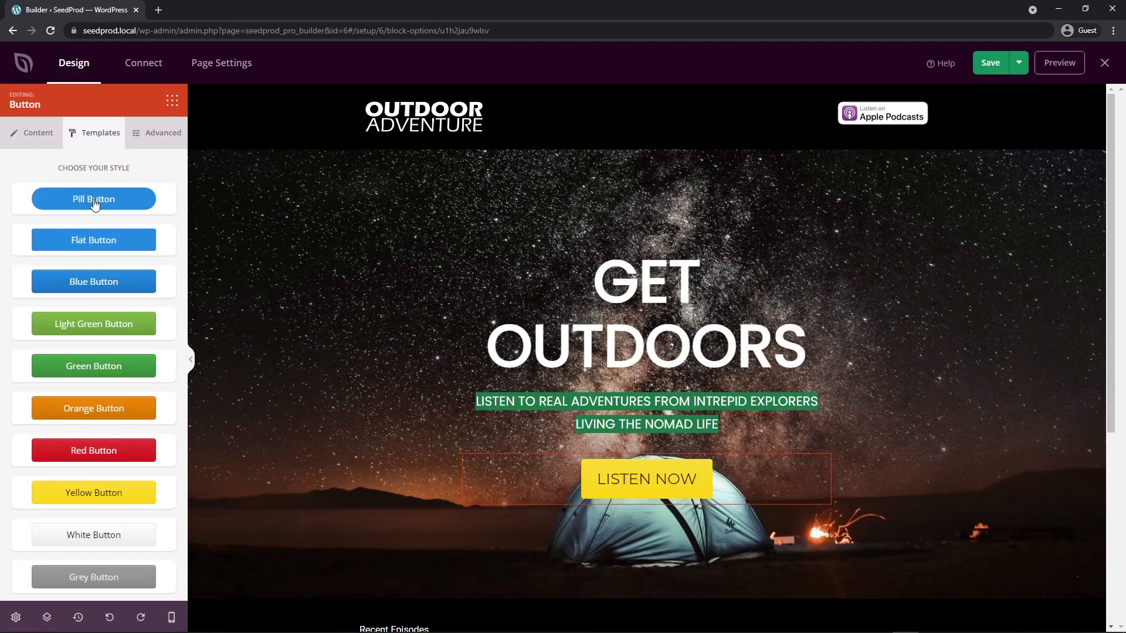
pyautogui.click(159, 133)
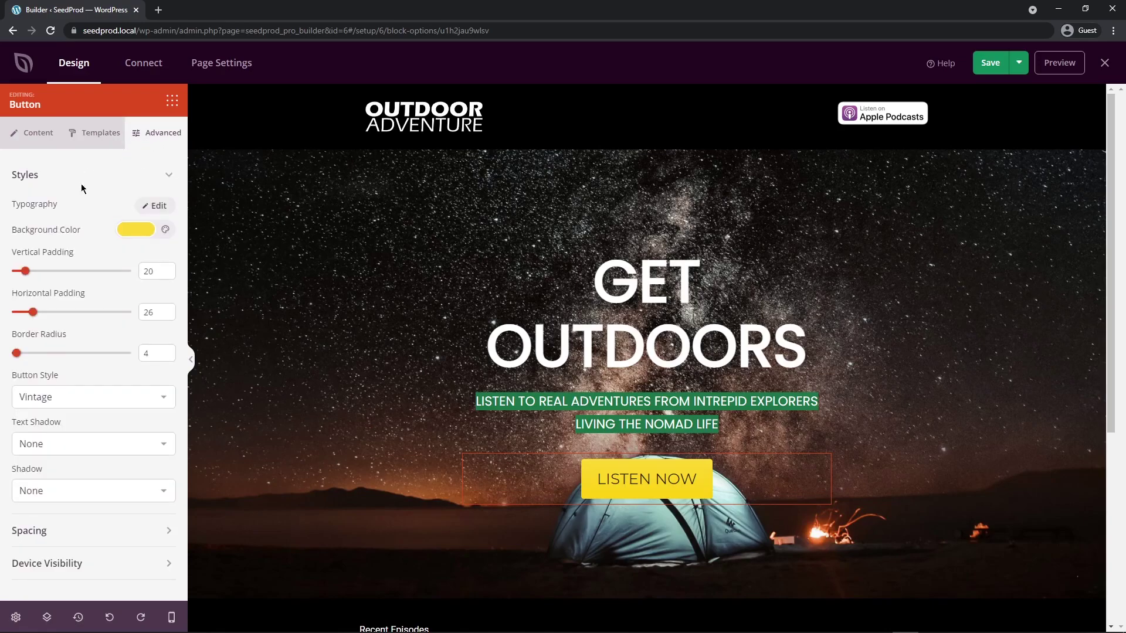
pyautogui.click(155, 205)
pyautogui.click(94, 254)
pyautogui.moveTo(183, 431); pyautogui.dragTo(177, 281)
pyautogui.click(66, 274)
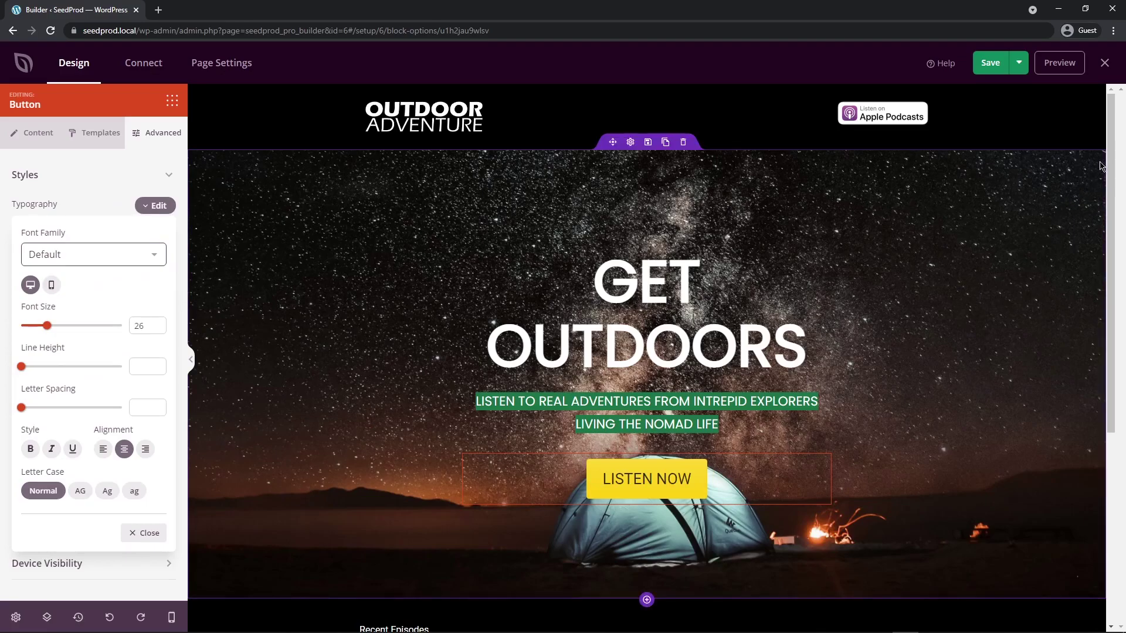
pyautogui.moveTo(1117, 124); pyautogui.dragTo(1114, 318)
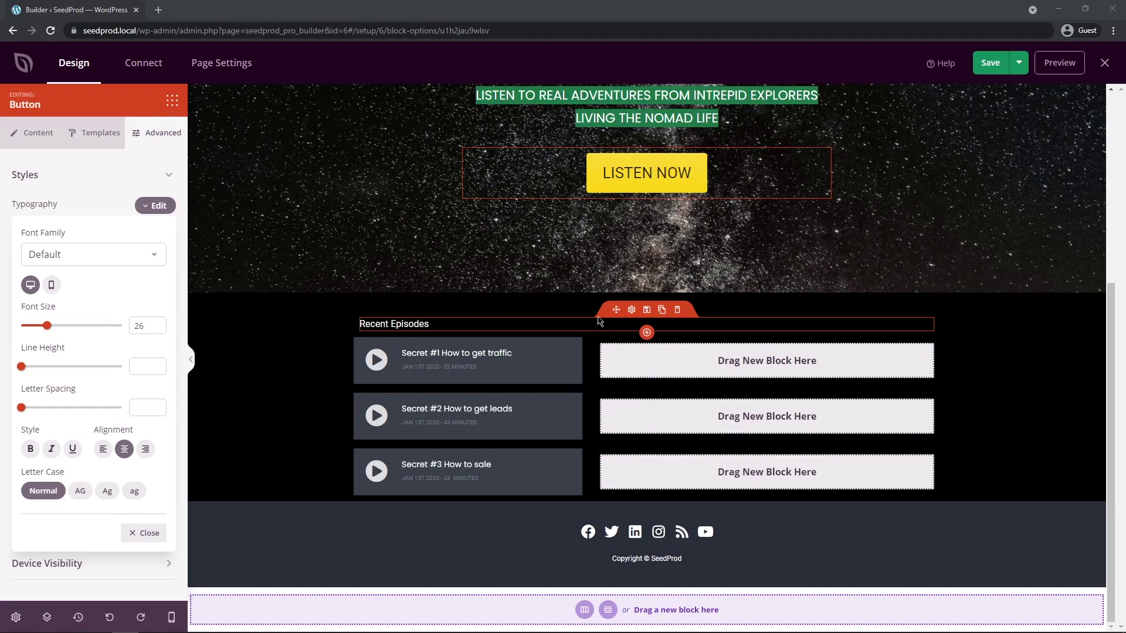
# Delete the small Recent Episodes text block.
pyautogui.click(631, 310)
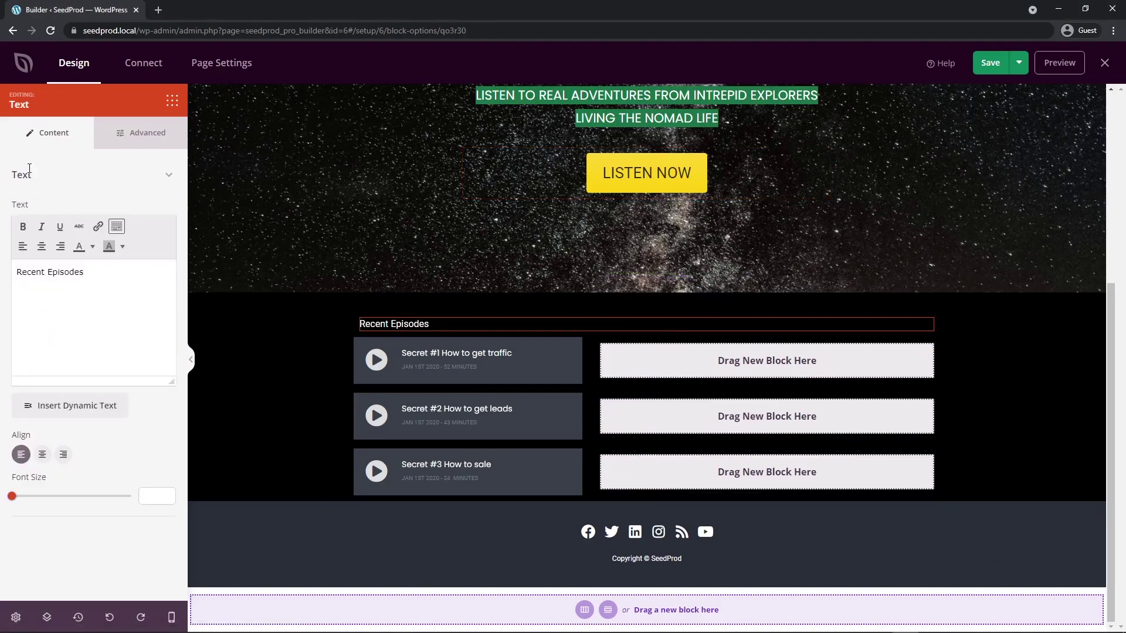
pyautogui.click(675, 312)
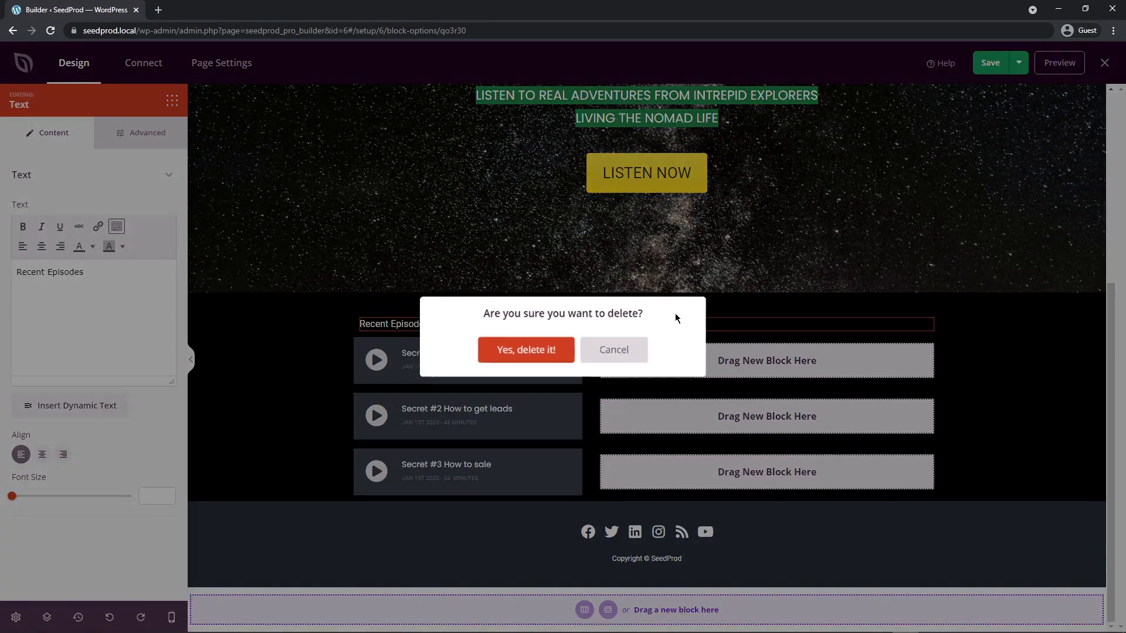
pyautogui.click(516, 350)
# Add a white RECENT EPISODES headline at font size 50 above the episode list.
pyautogui.moveTo(36, 222); pyautogui.dragTo(635, 338)
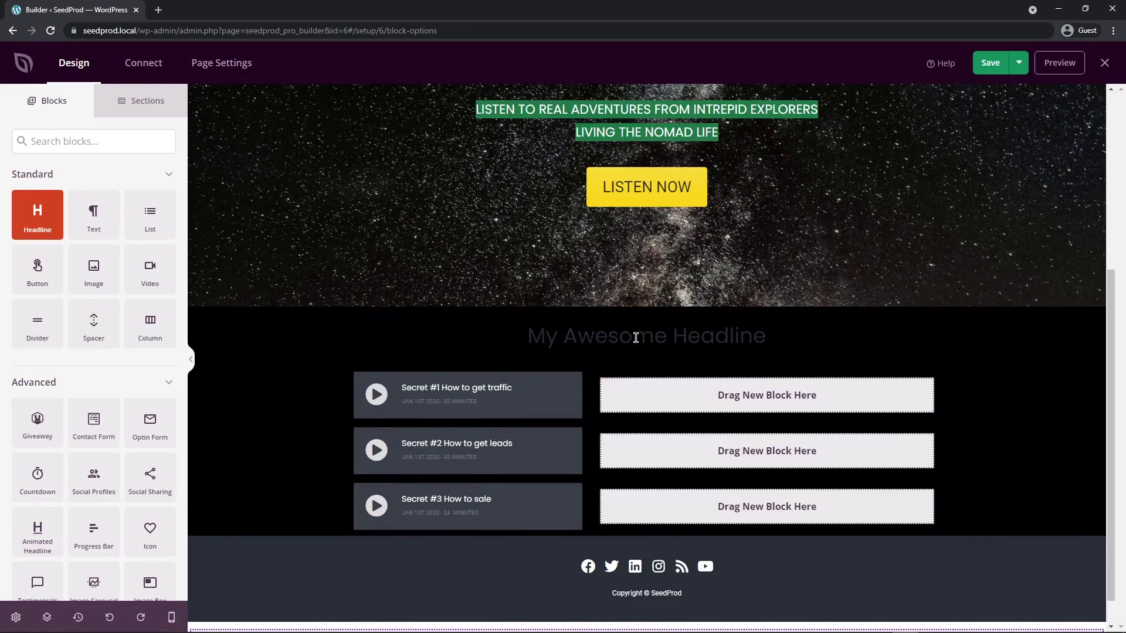
pyautogui.moveTo(128, 266); pyautogui.dragTo(3, 266)
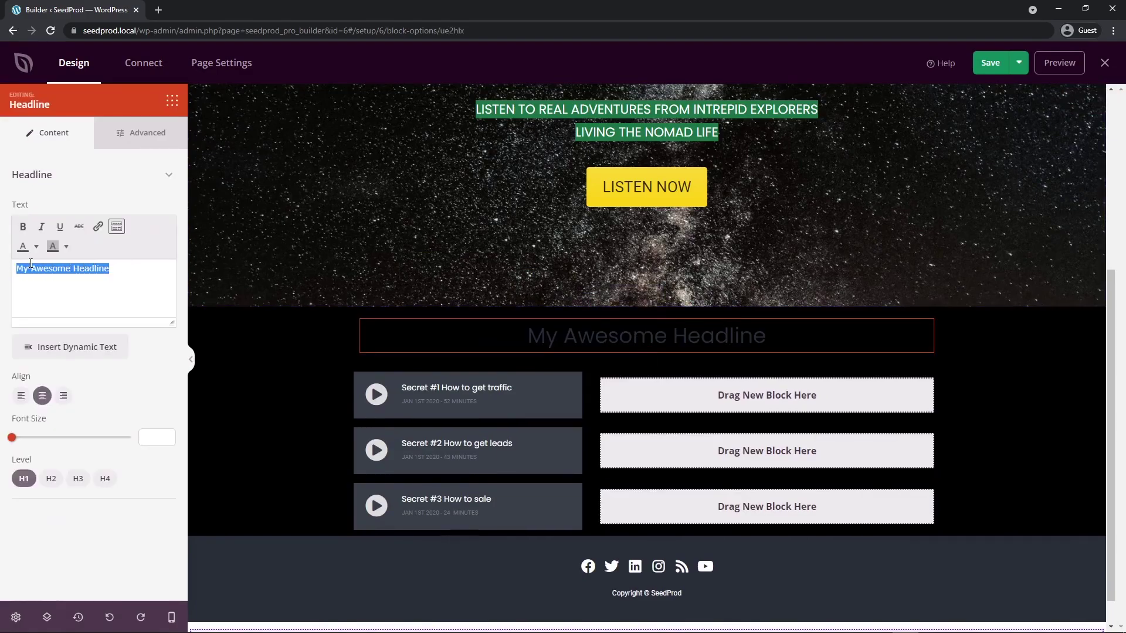
pyautogui.write('RECENT EPISODES')
pyautogui.click(151, 435)
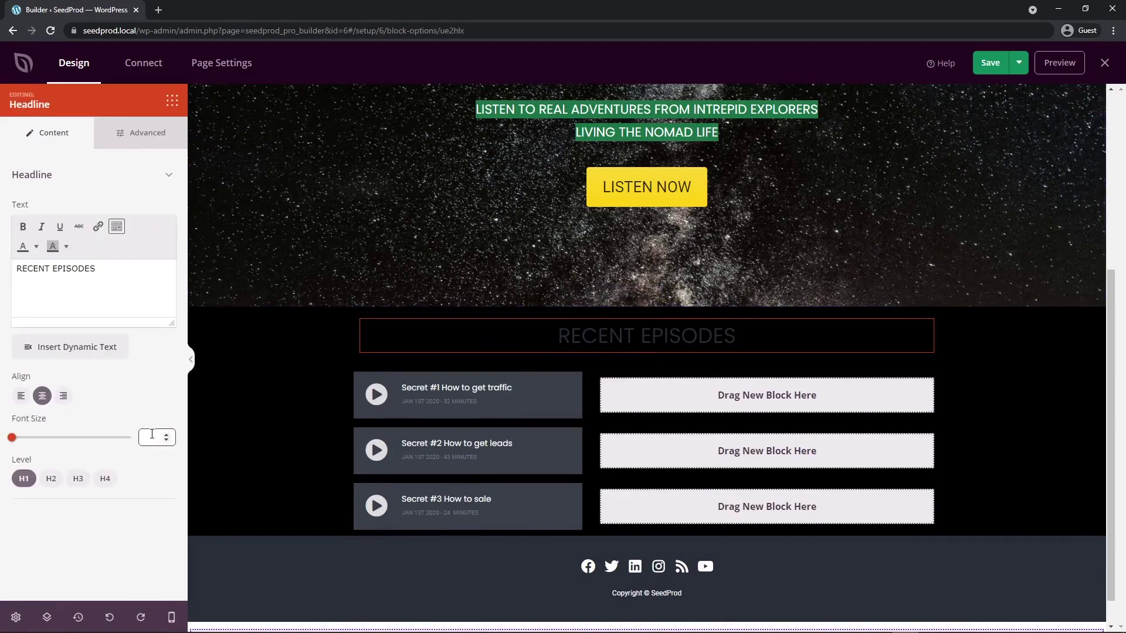
pyautogui.write('50')
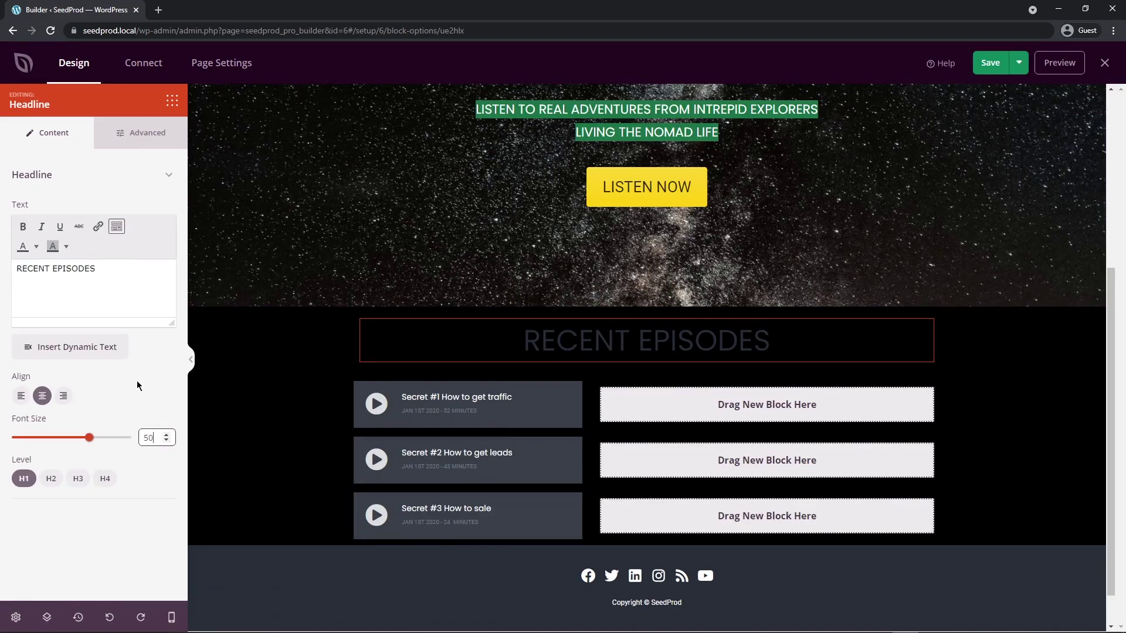
pyautogui.click(142, 135)
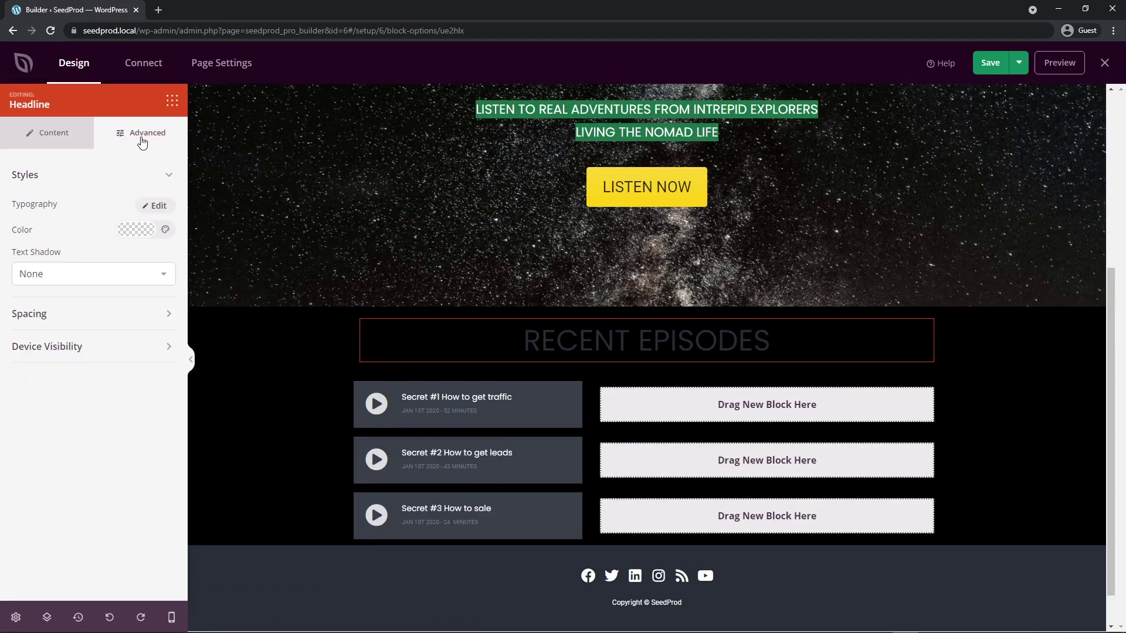
pyautogui.click(144, 234)
pyautogui.click(126, 253)
pyautogui.click(196, 407)
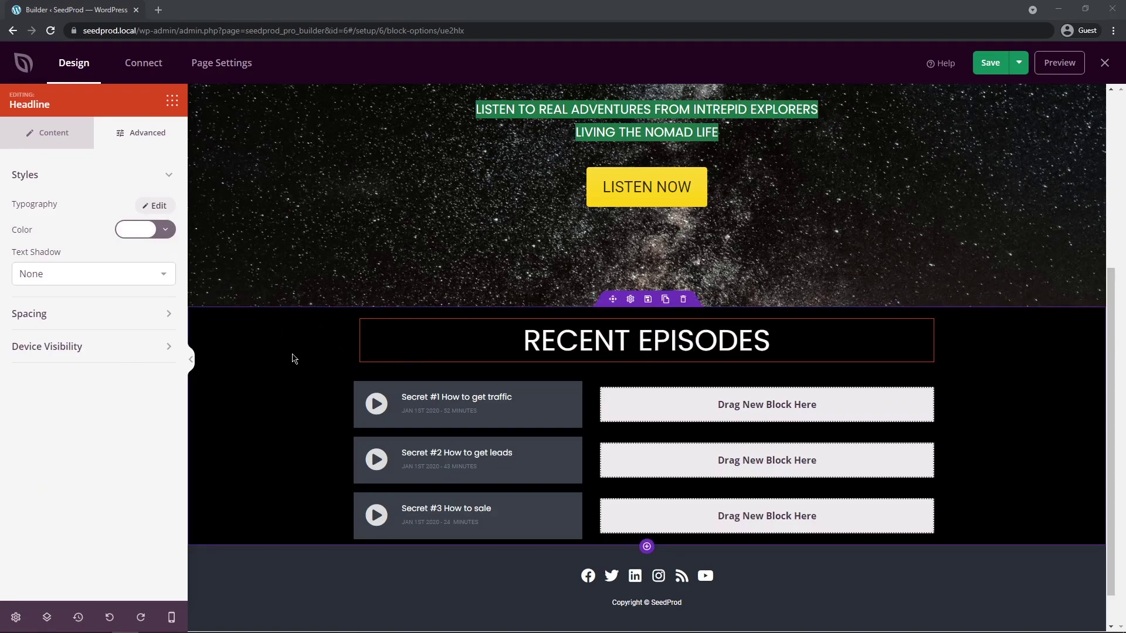
# Set the Recent Episodes section padding to 0 on the sides and 100 top and bottom.
pyautogui.click(630, 300)
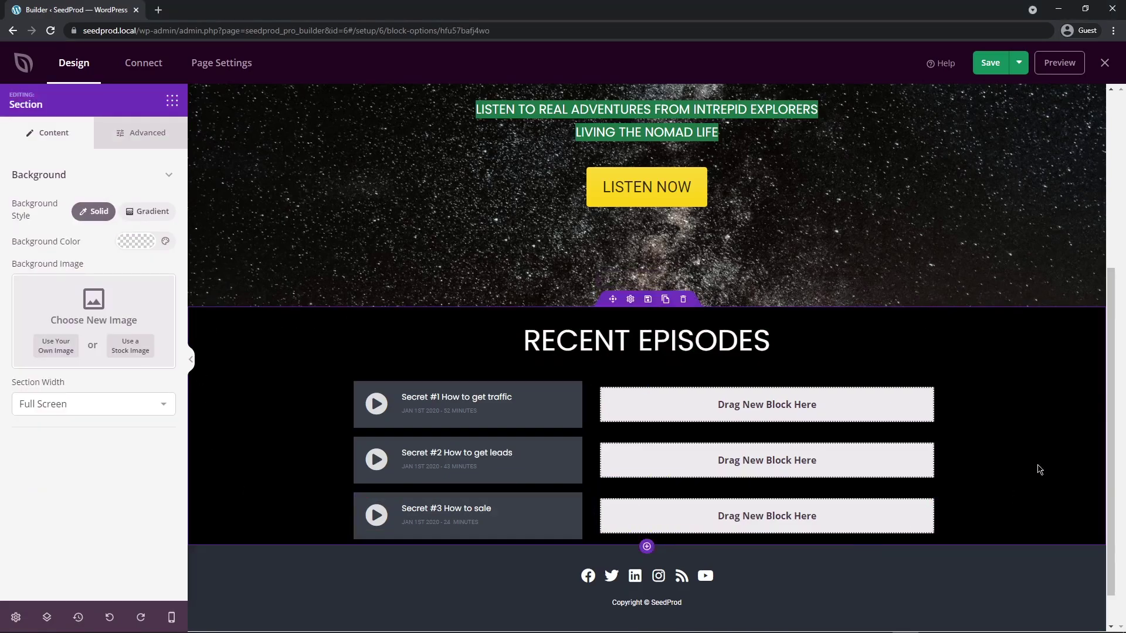
pyautogui.click(146, 138)
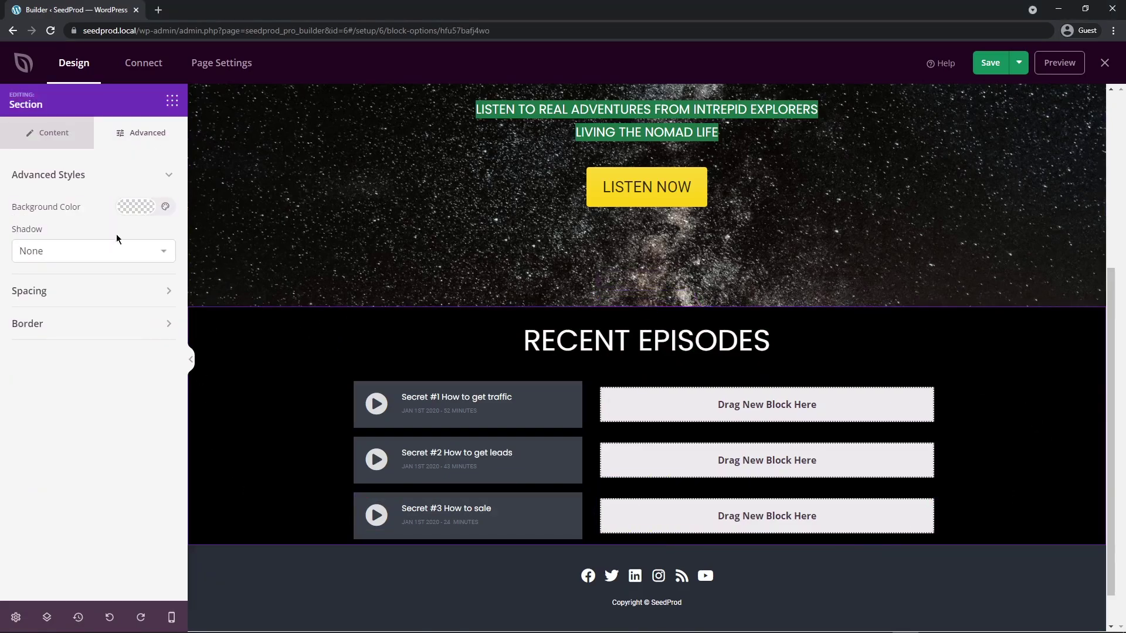
pyautogui.click(77, 291)
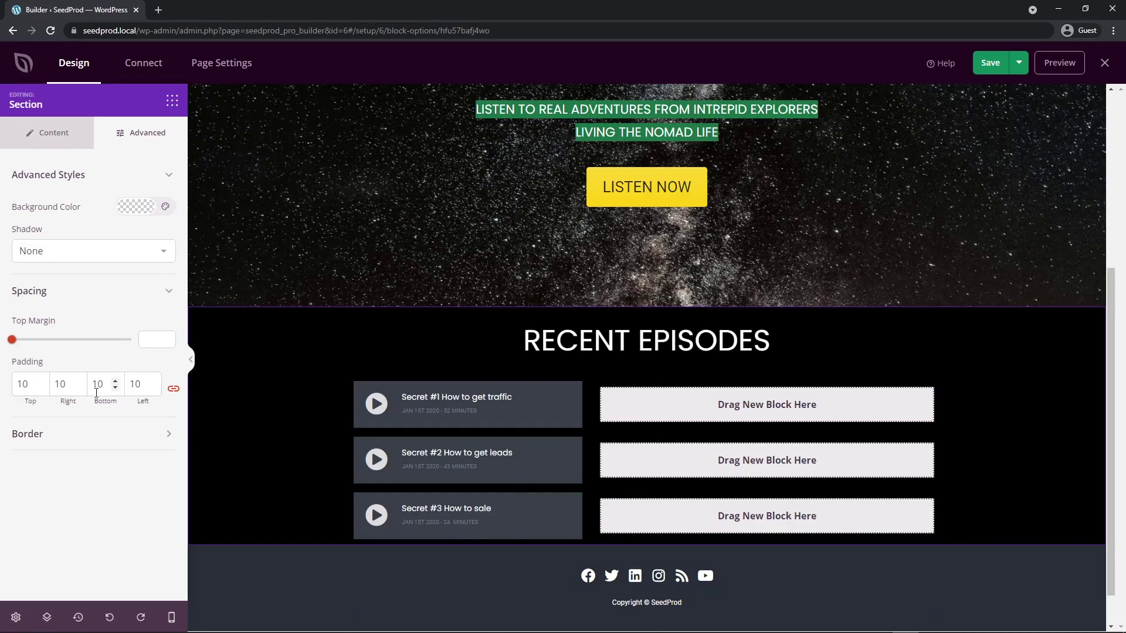
pyautogui.moveTo(134, 384); pyautogui.dragTo(132, 383)
pyautogui.press('BackSpace')
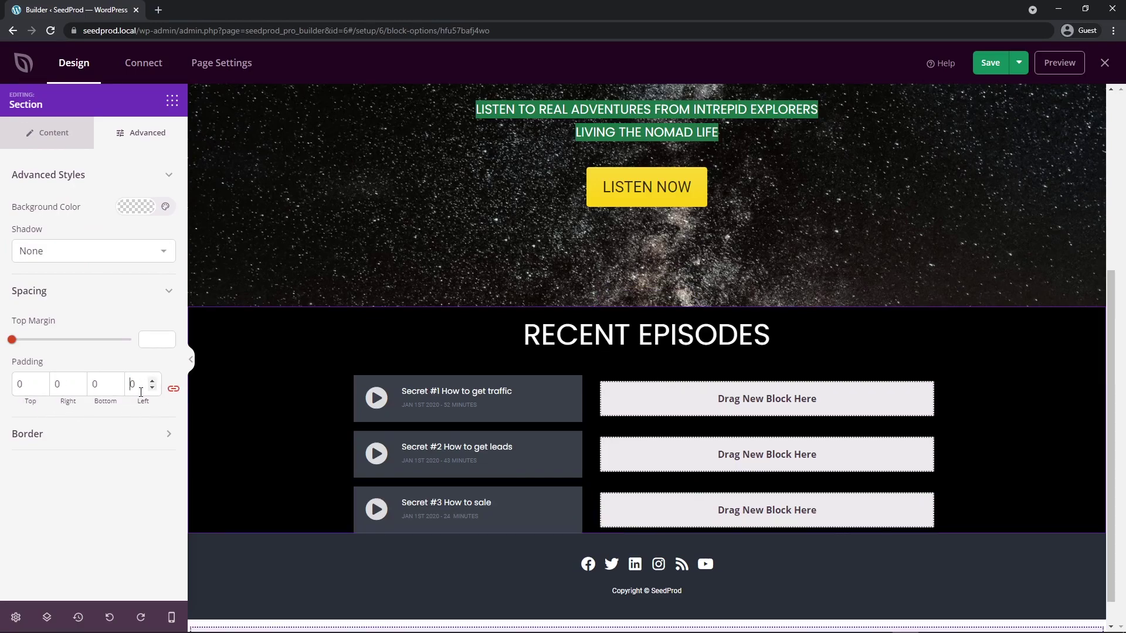
pyautogui.click(174, 390)
pyautogui.click(22, 384)
pyautogui.write('100')
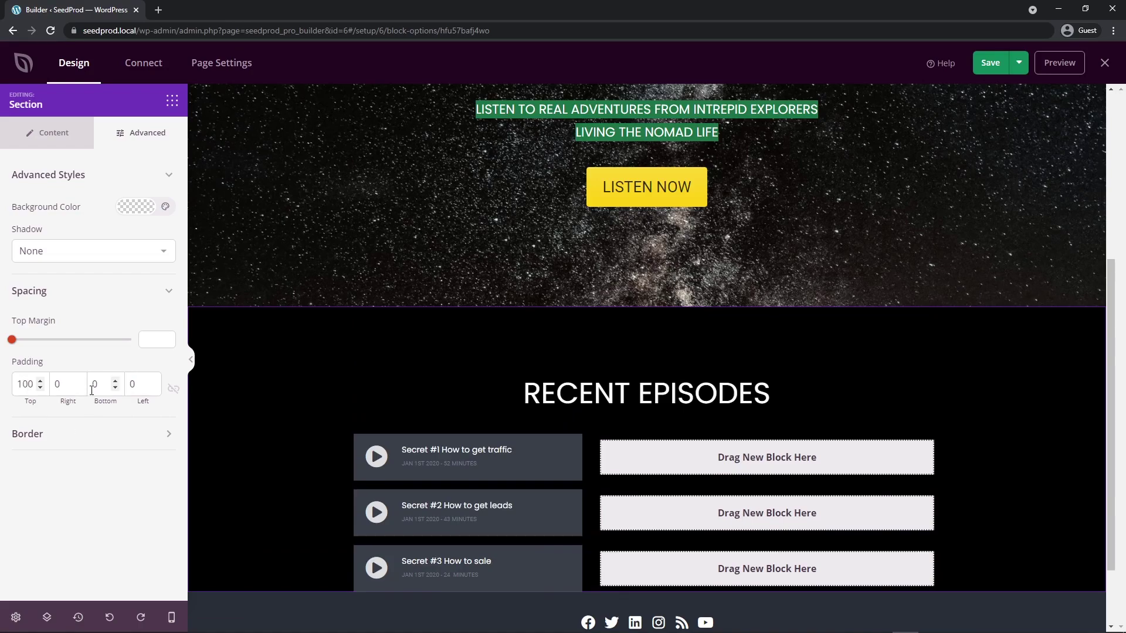
pyautogui.write('100')
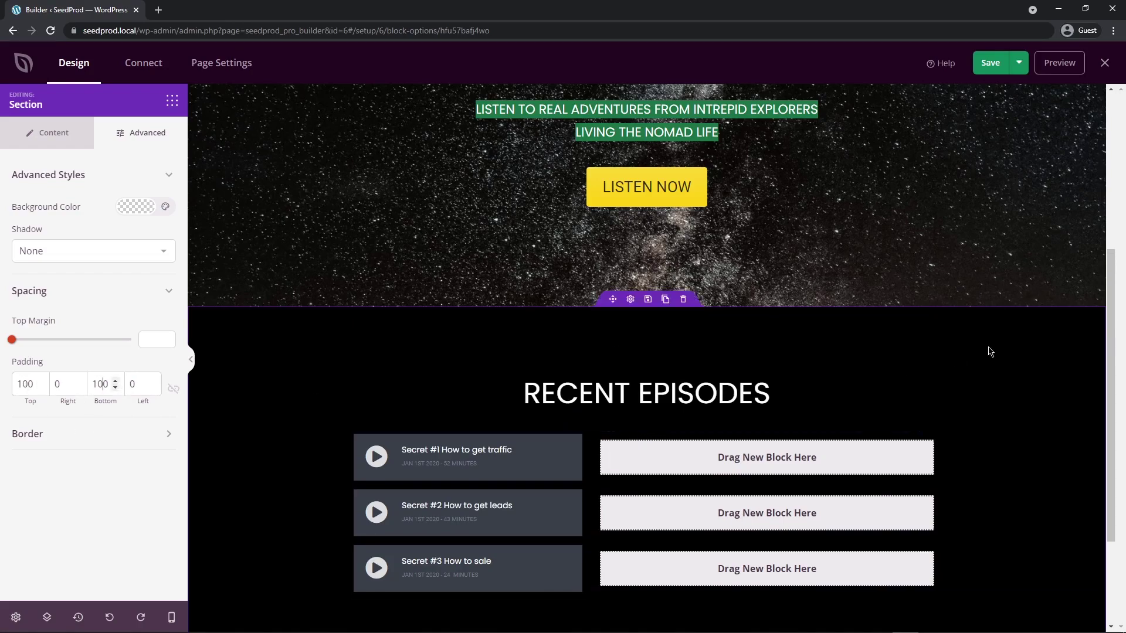
pyautogui.scroll(-2, 854, 363)
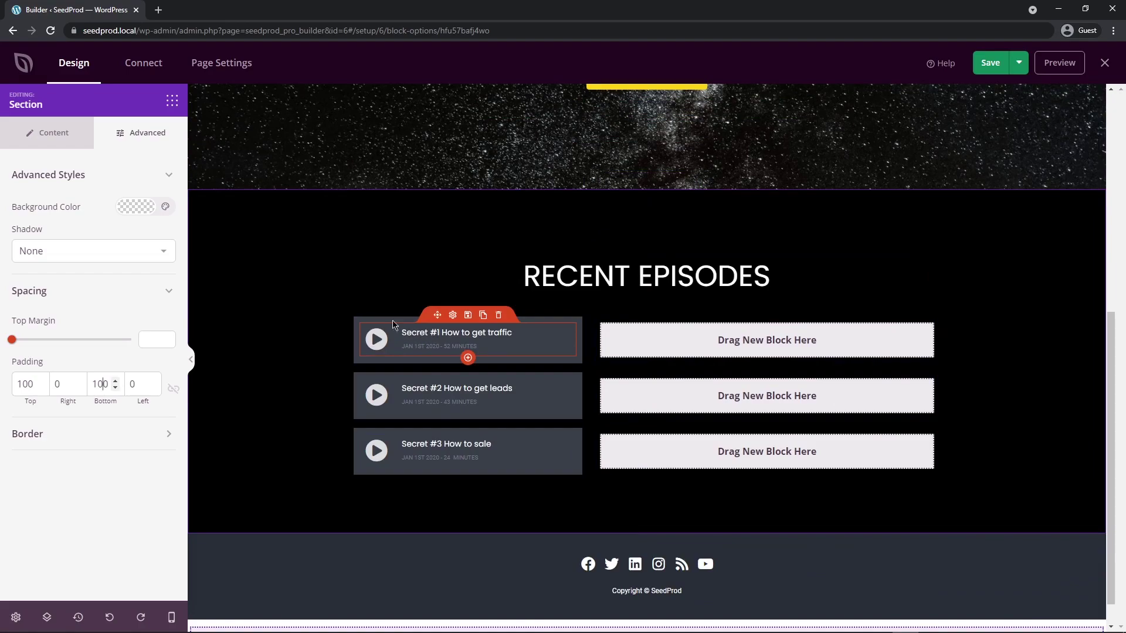
# Add a one-column row, move the Secret #1 episode into it, and delete the old rows.
pyautogui.click(172, 102)
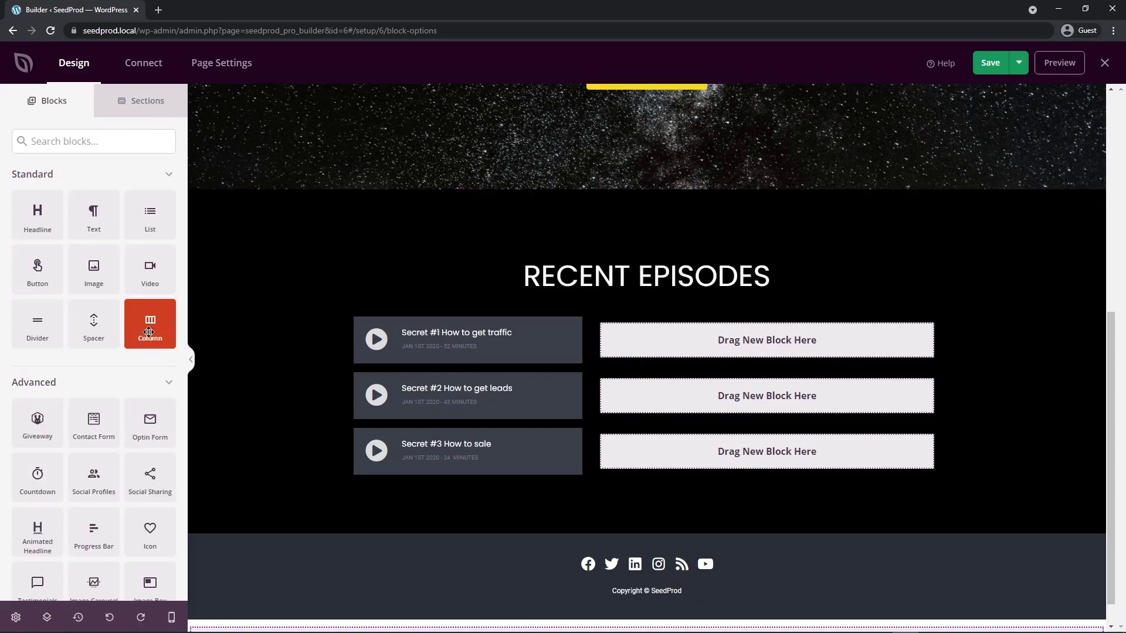
pyautogui.moveTo(149, 332); pyautogui.dragTo(670, 328)
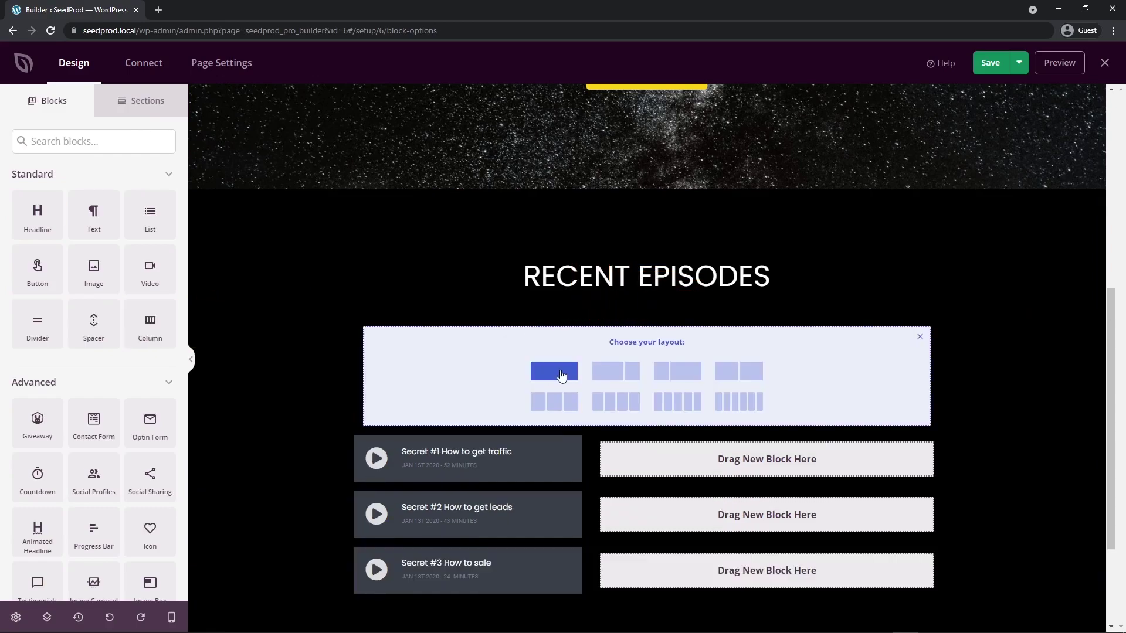
pyautogui.click(554, 371)
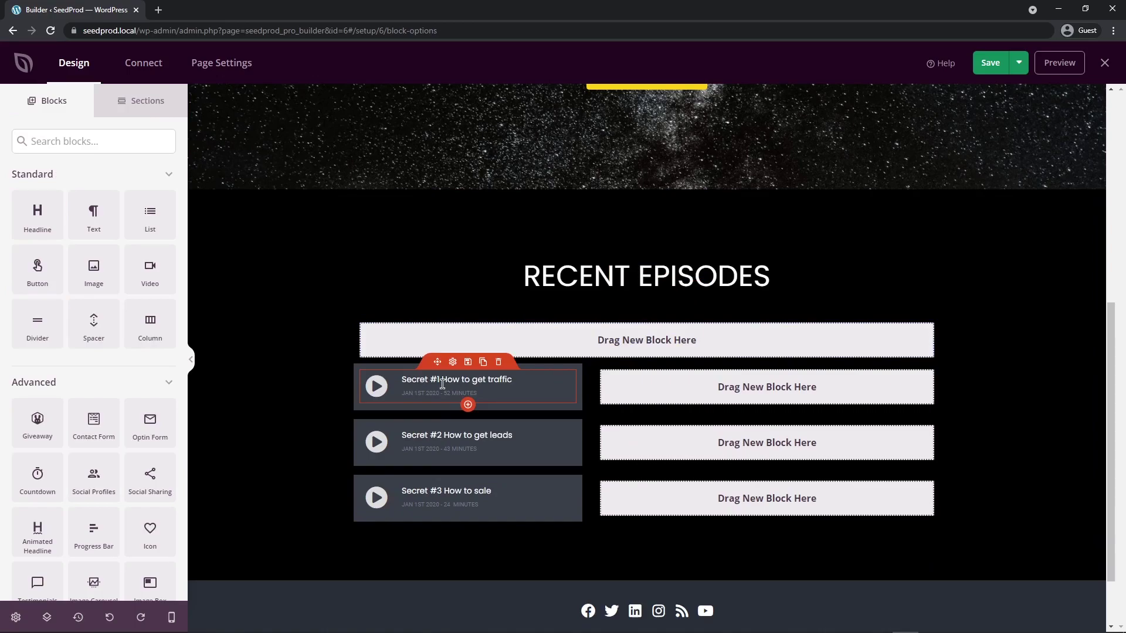
pyautogui.moveTo(437, 362); pyautogui.dragTo(635, 342)
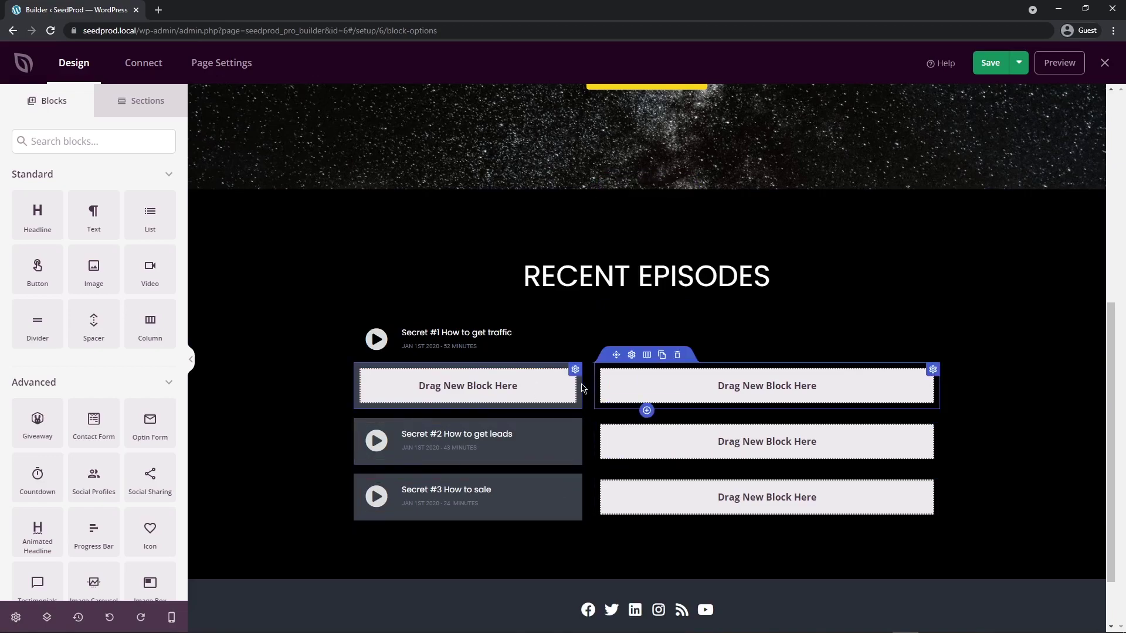
pyautogui.click(677, 354)
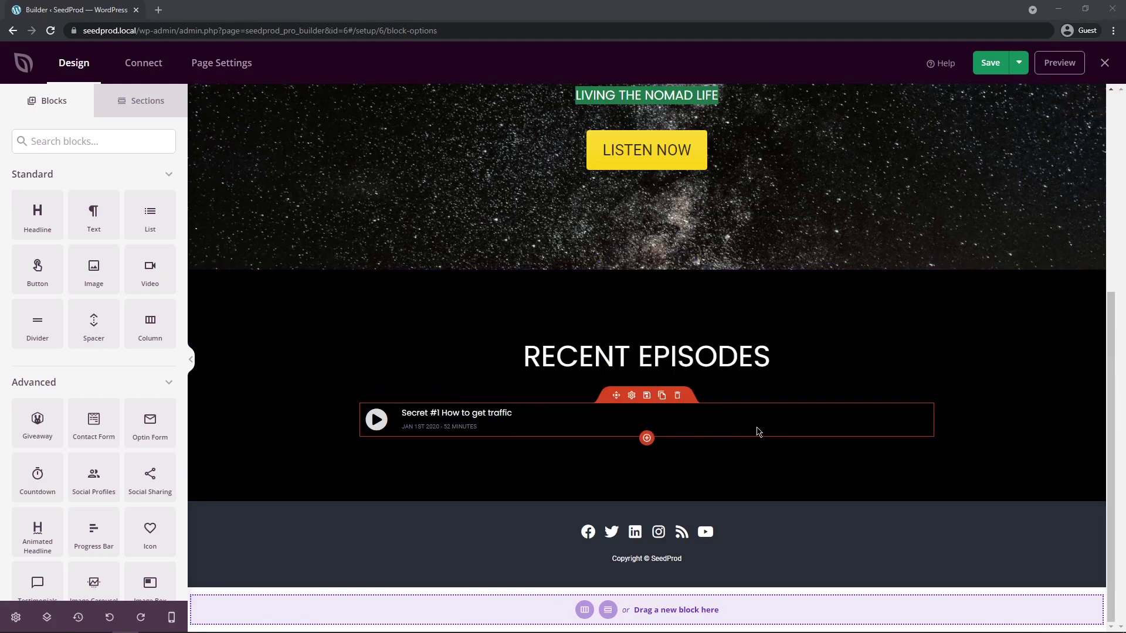
# Copy the headline highlight's green hex 1a7347, then bring up the Secret #1 episode row settings.
pyautogui.scroll(1, 568, 327)
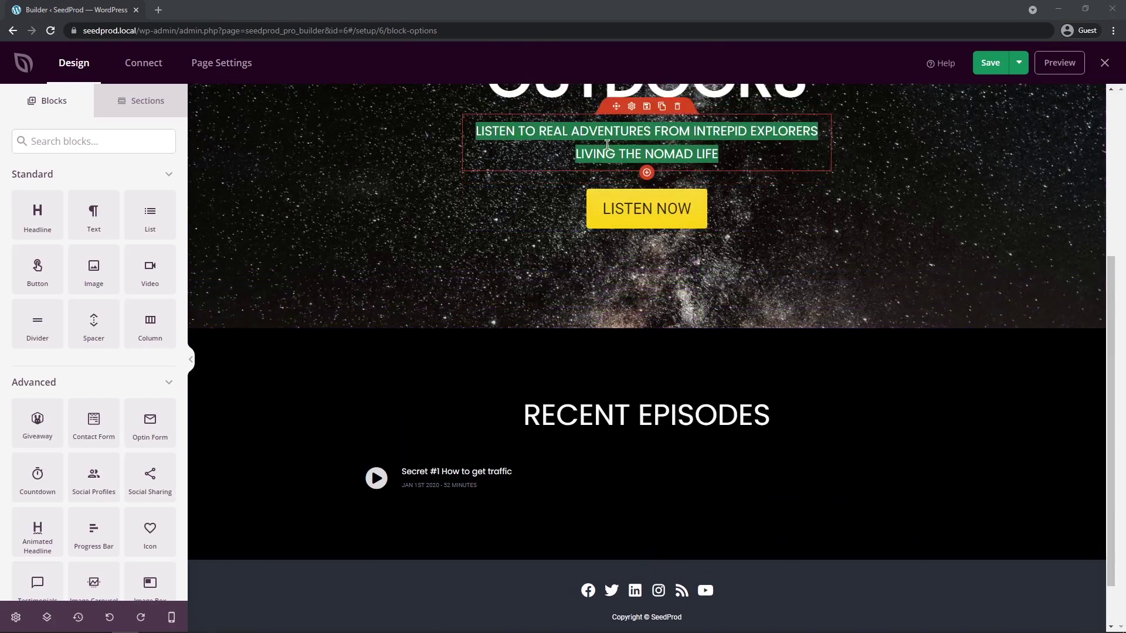
pyautogui.click(623, 125)
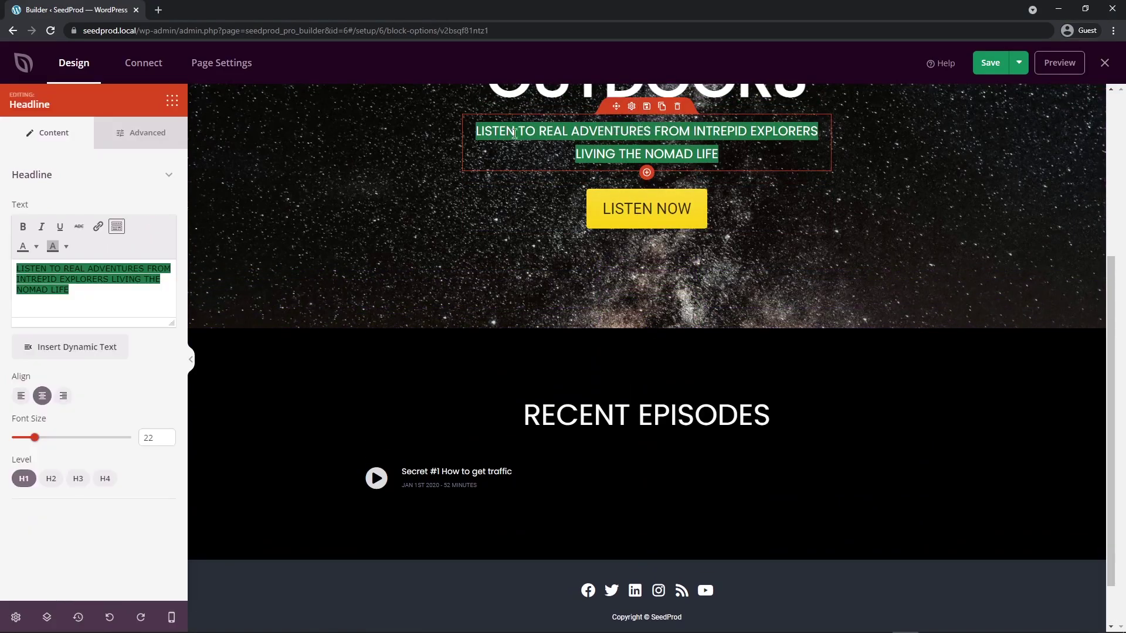
pyautogui.click(65, 246)
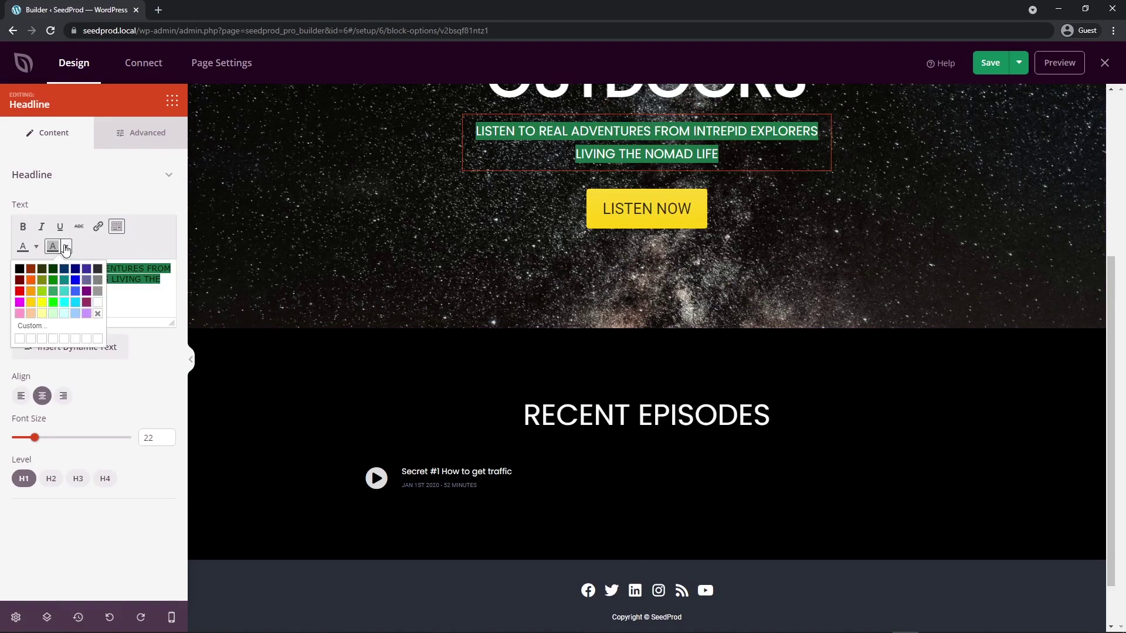
pyautogui.click(41, 327)
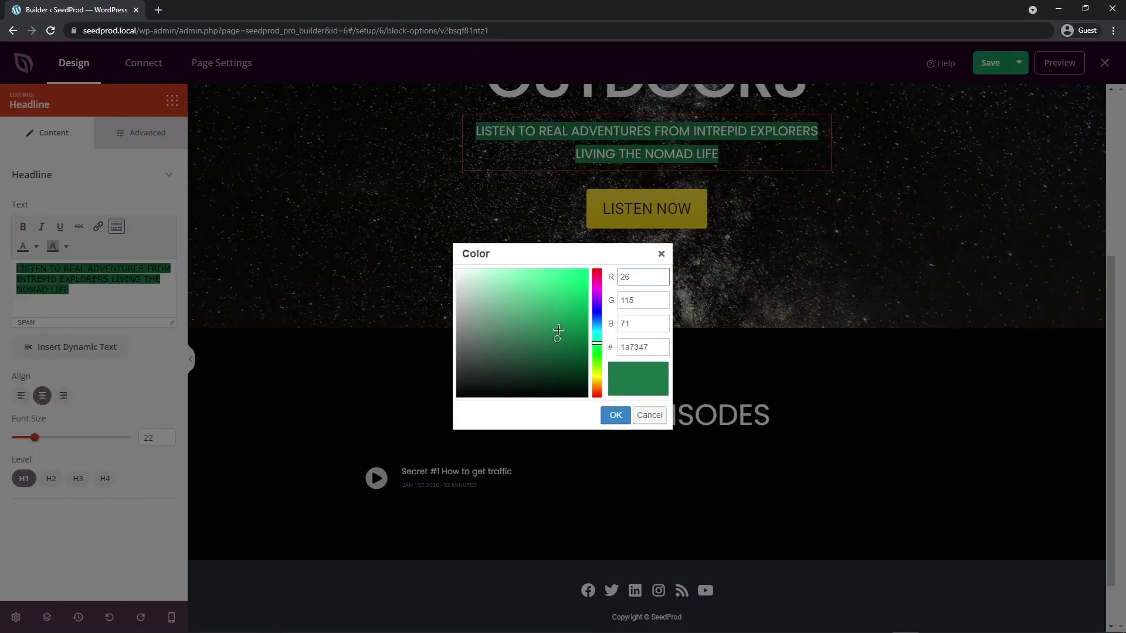
pyautogui.doubleClick(637, 347)
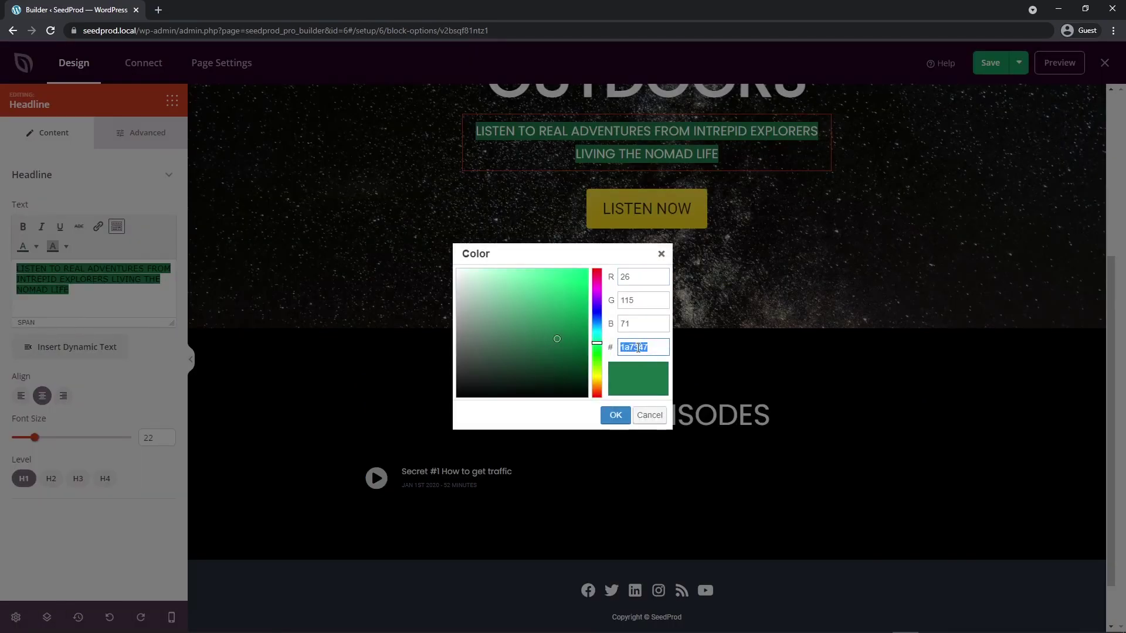
pyautogui.rightClick(638, 347)
pyautogui.click(686, 392)
pyautogui.click(650, 415)
pyautogui.scroll(-1, 633, 392)
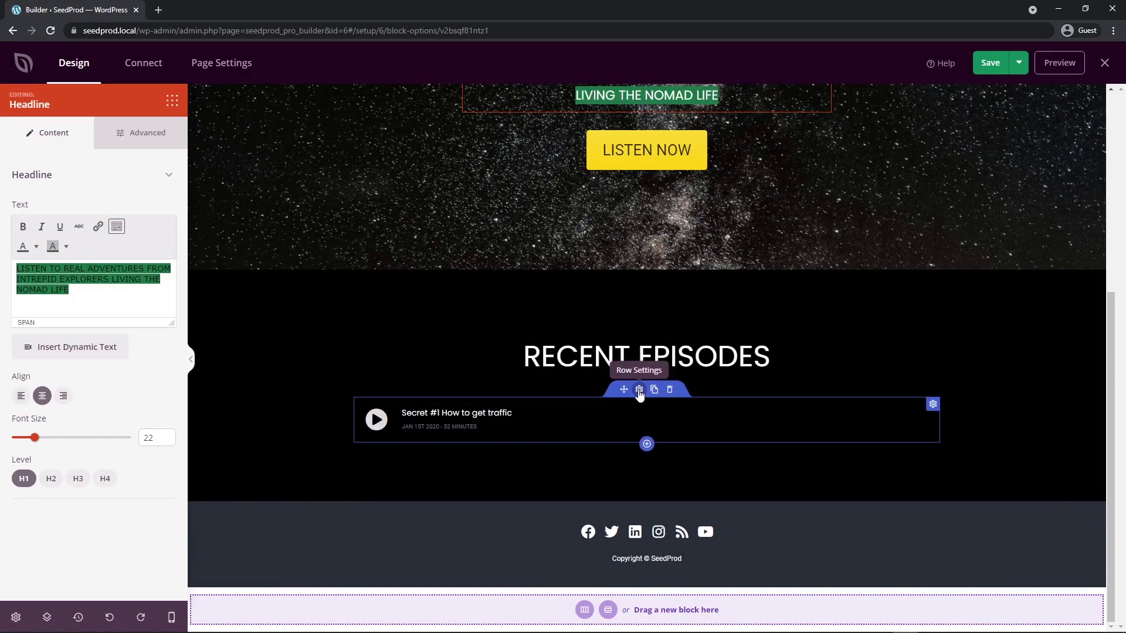
pyautogui.click(639, 390)
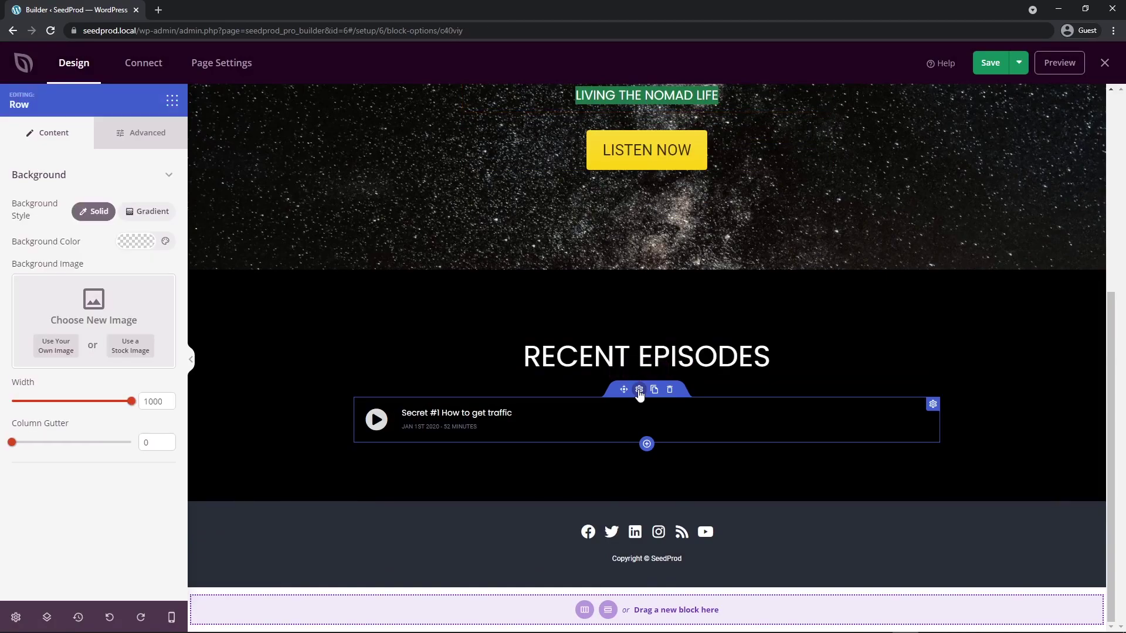
# Give the episode row the pasted #1a7347 green background and a width of 700.
pyautogui.click(134, 242)
pyautogui.doubleClick(162, 370)
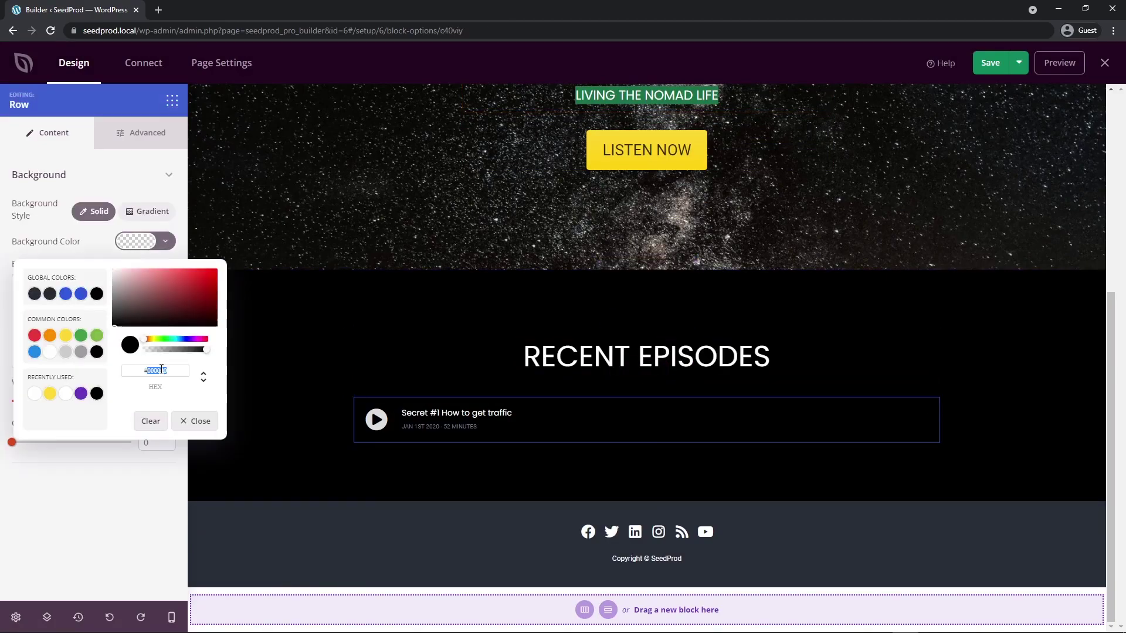
pyautogui.rightClick(162, 370)
pyautogui.click(210, 427)
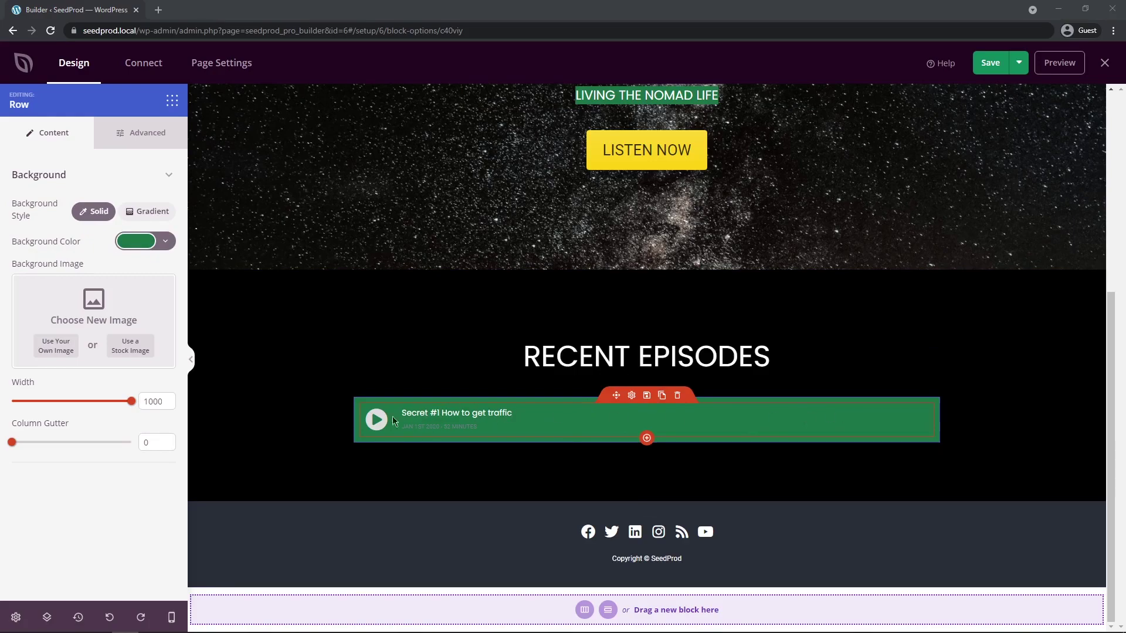
pyautogui.moveTo(154, 401); pyautogui.dragTo(143, 401)
pyautogui.write('7')
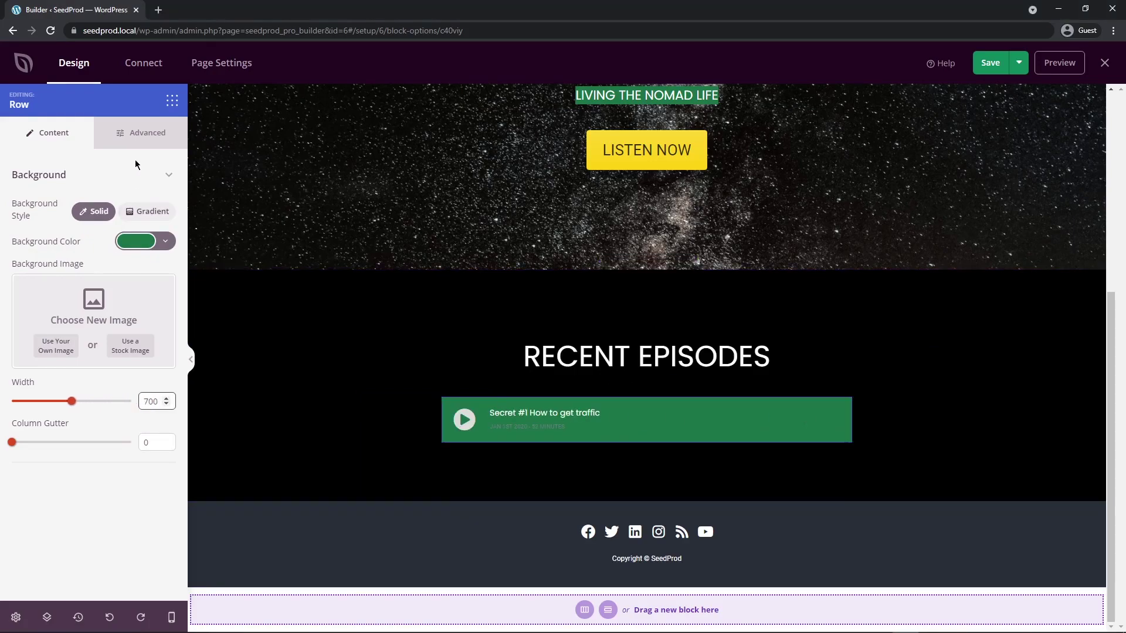
# Frame the episode row with a solid white border, 5 on each side.
pyautogui.click(143, 136)
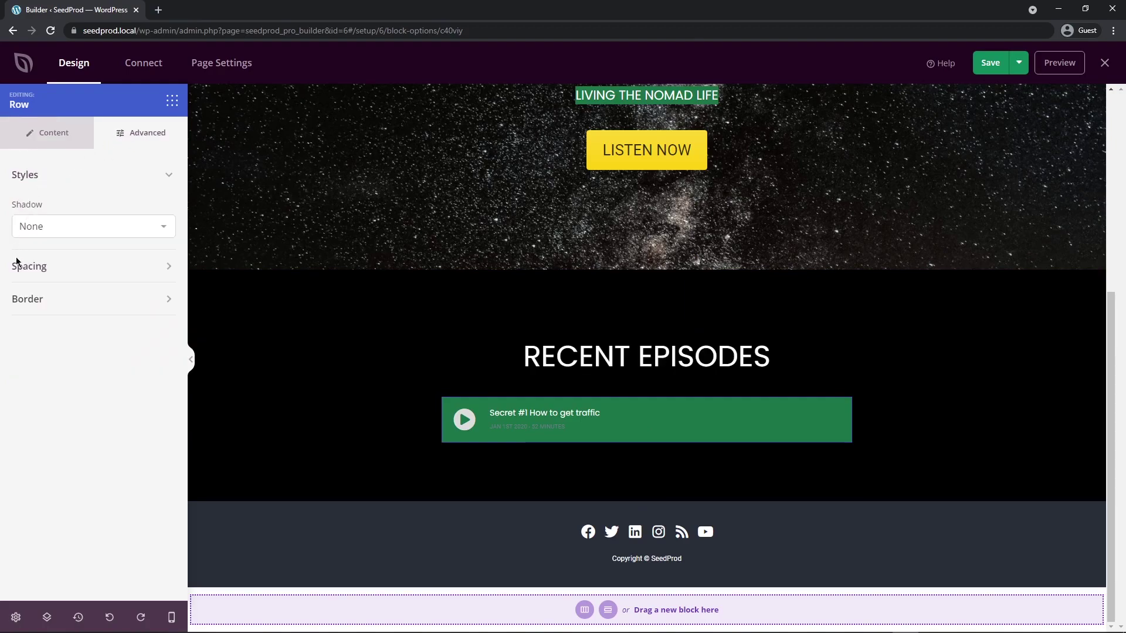
pyautogui.click(166, 300)
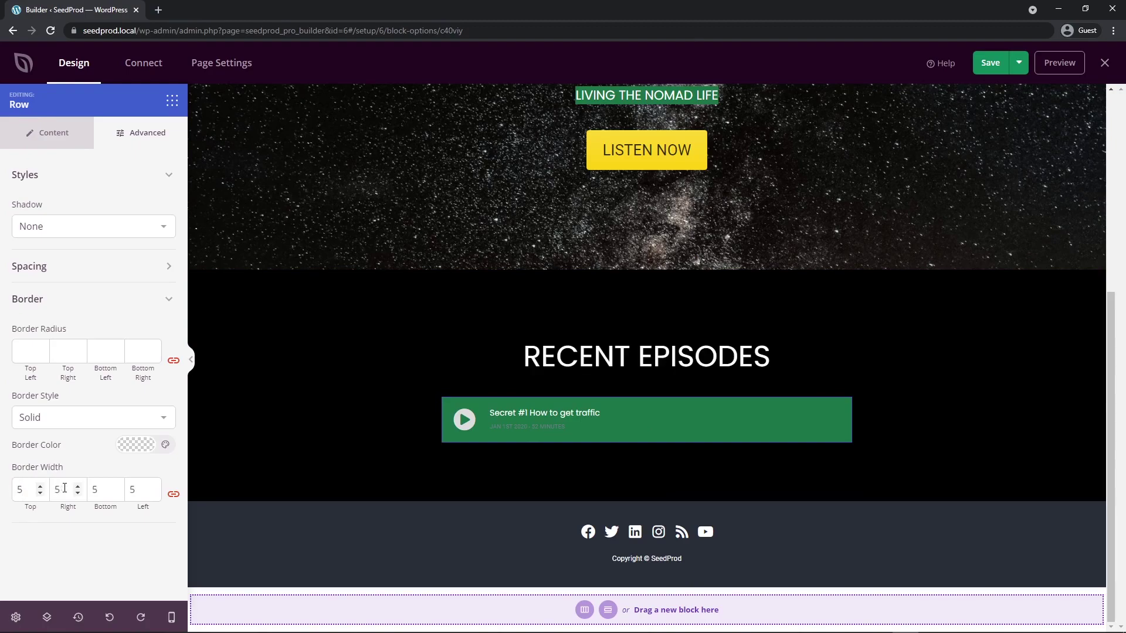
pyautogui.click(136, 449)
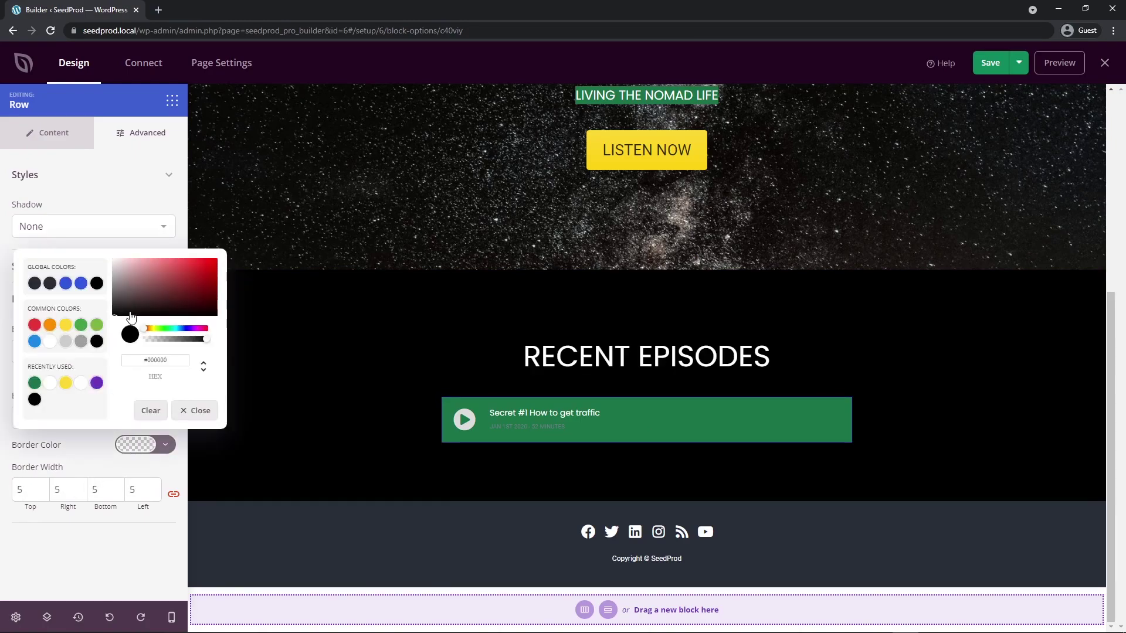
pyautogui.moveTo(130, 317); pyautogui.dragTo(107, 258)
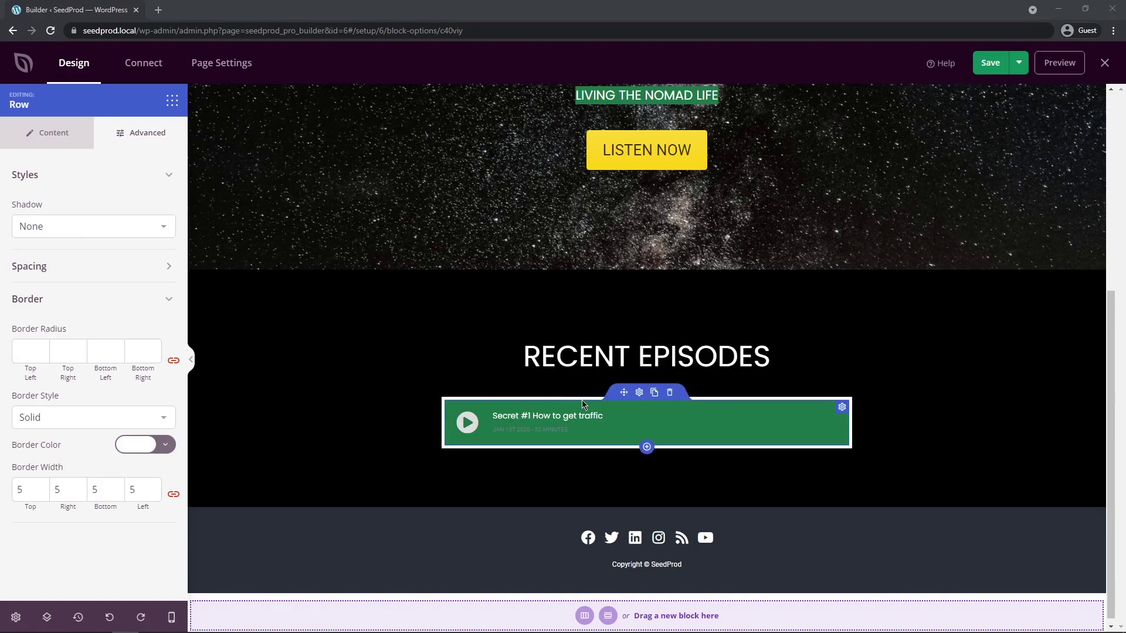
pyautogui.click(631, 399)
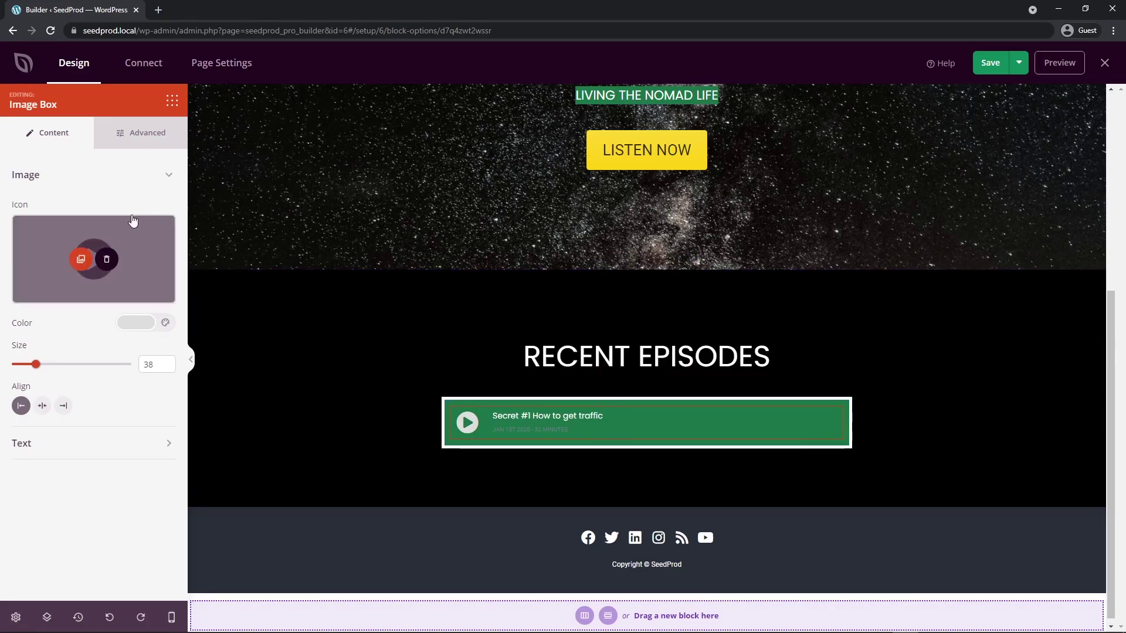
# Keep the play icon and make it yellow #FDD835 at size 50.
pyautogui.moveTo(136, 228)
pyautogui.click(53, 263)
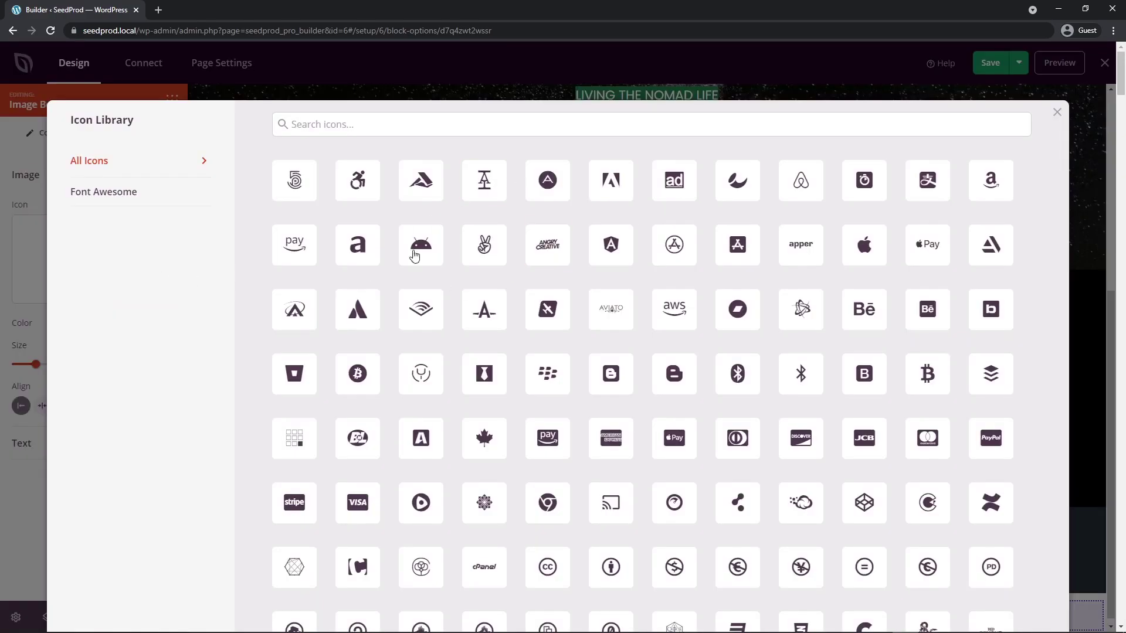
pyautogui.click(1057, 115)
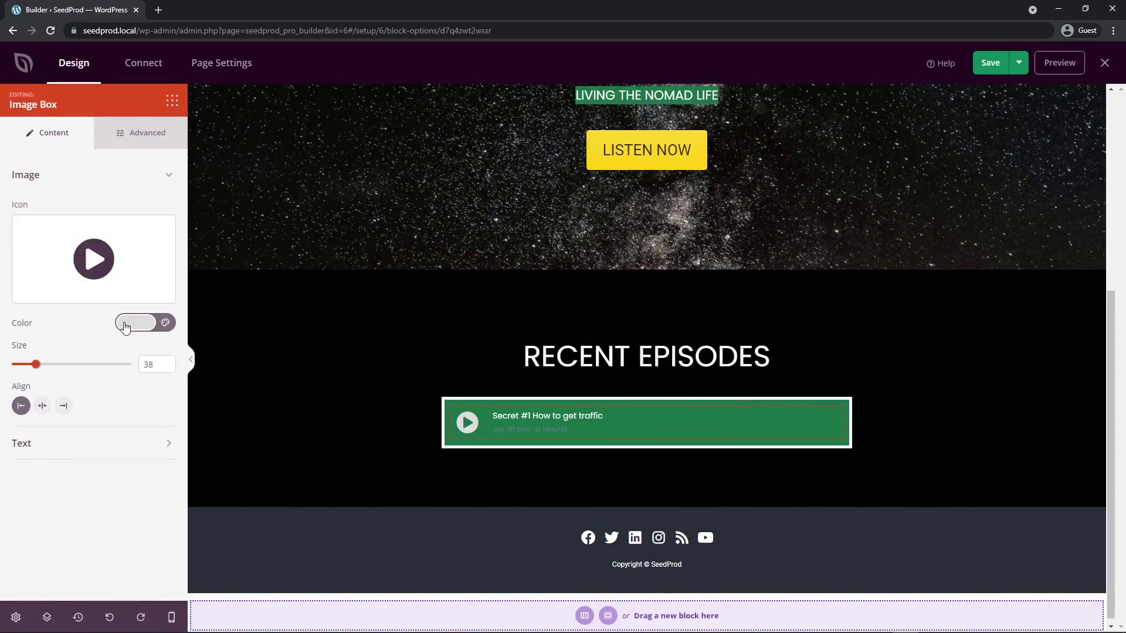
pyautogui.click(135, 324)
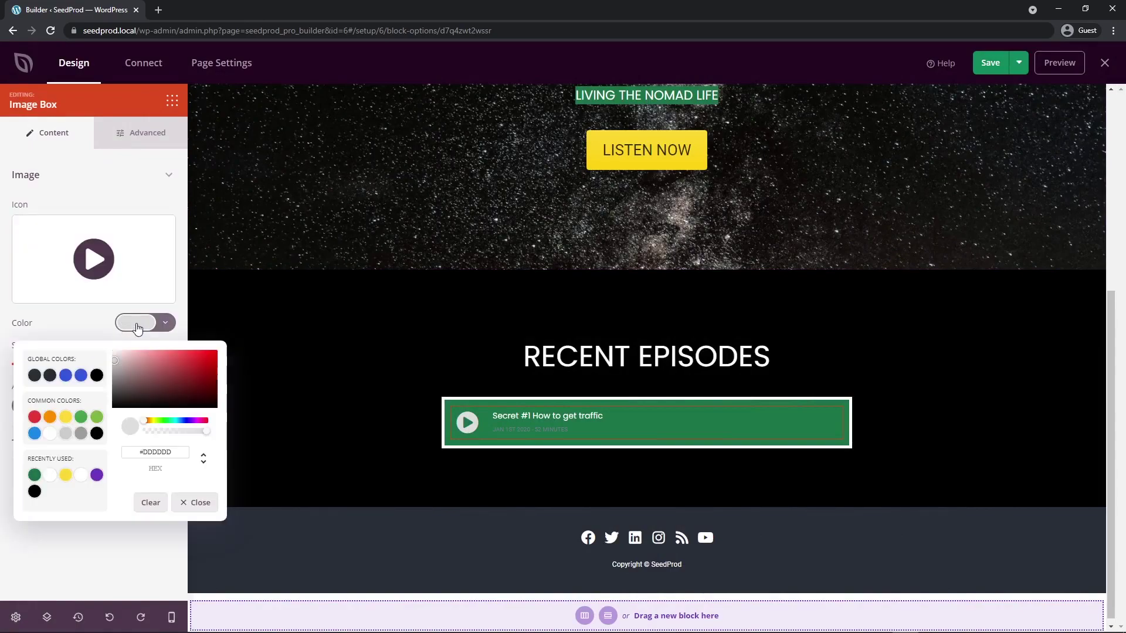
pyautogui.click(66, 419)
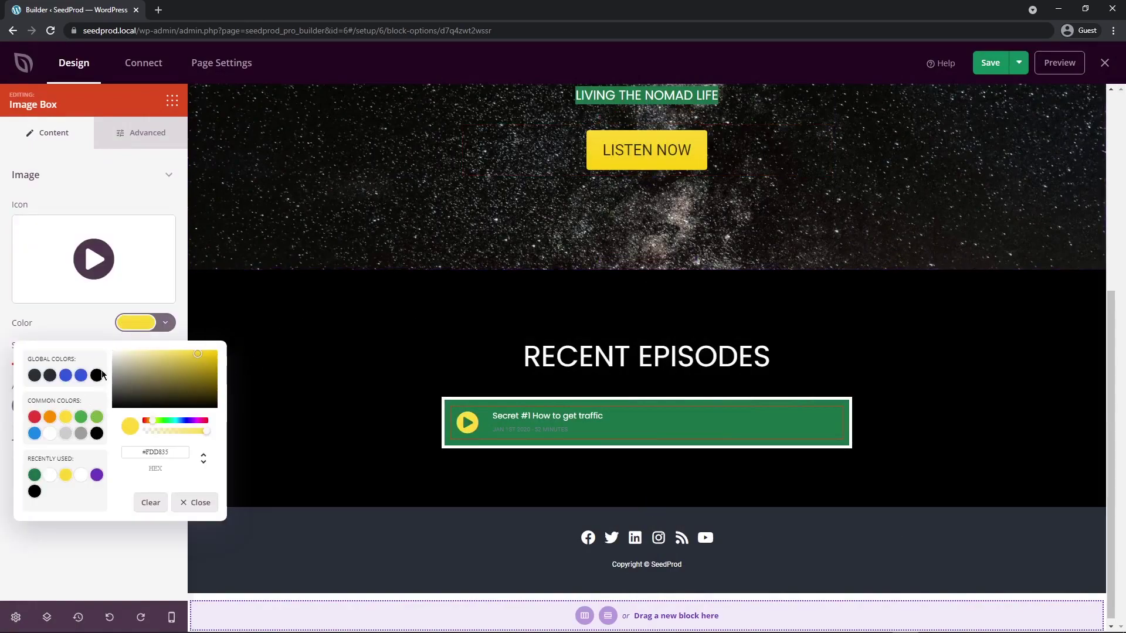
pyautogui.click(136, 323)
pyautogui.moveTo(154, 364); pyautogui.dragTo(134, 367)
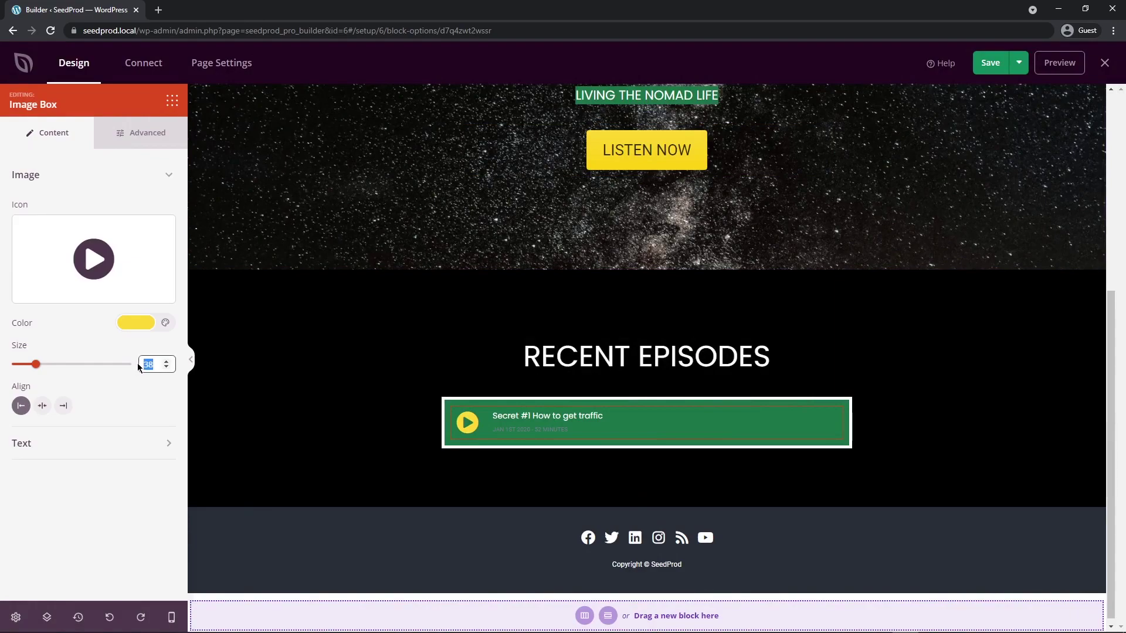
pyautogui.write('50')
pyautogui.click(168, 175)
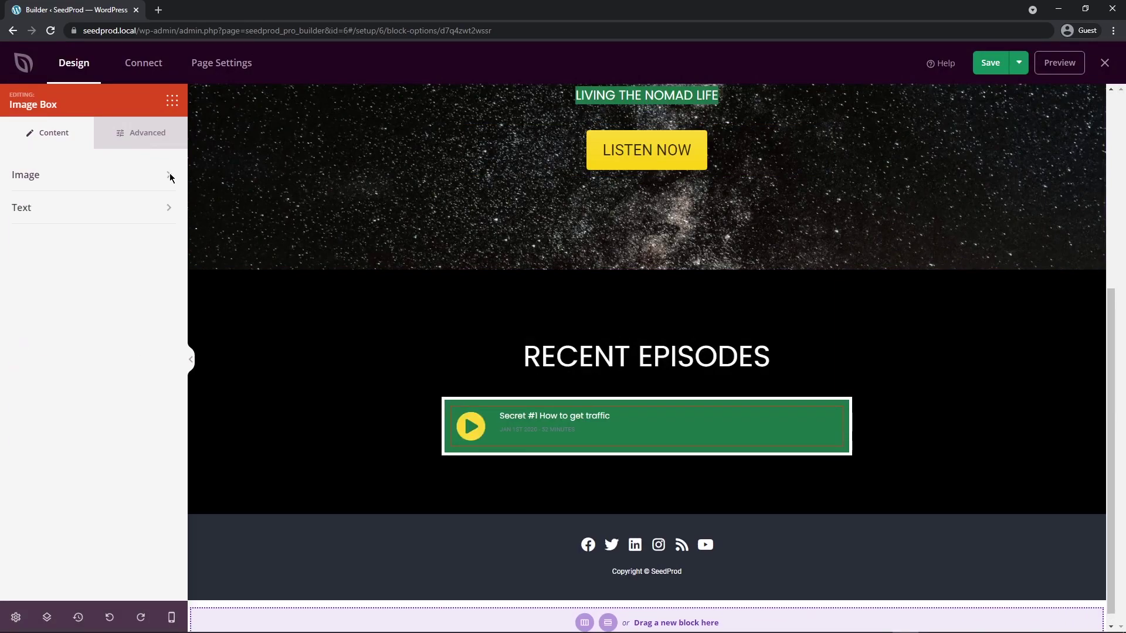
# Retitle the episode 'Episode #1 - The Best Places To Star Gaze in Alaska'.
pyautogui.click(170, 209)
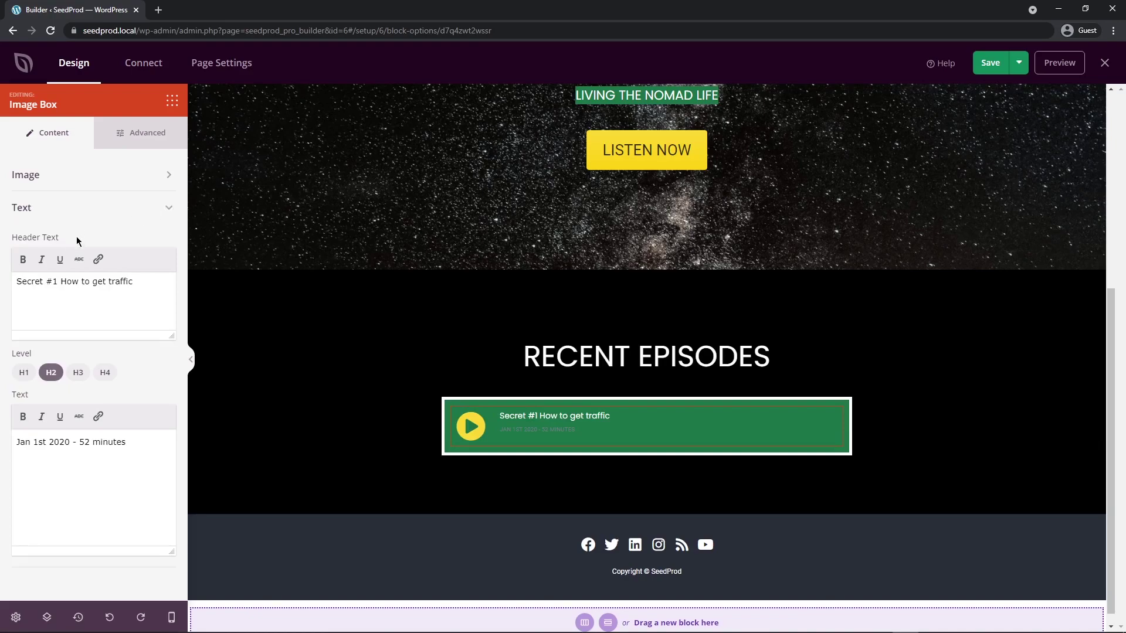
pyautogui.doubleClick(120, 282)
pyautogui.tripleClick(94, 282)
pyautogui.moveTo(131, 442); pyautogui.dragTo(9, 445)
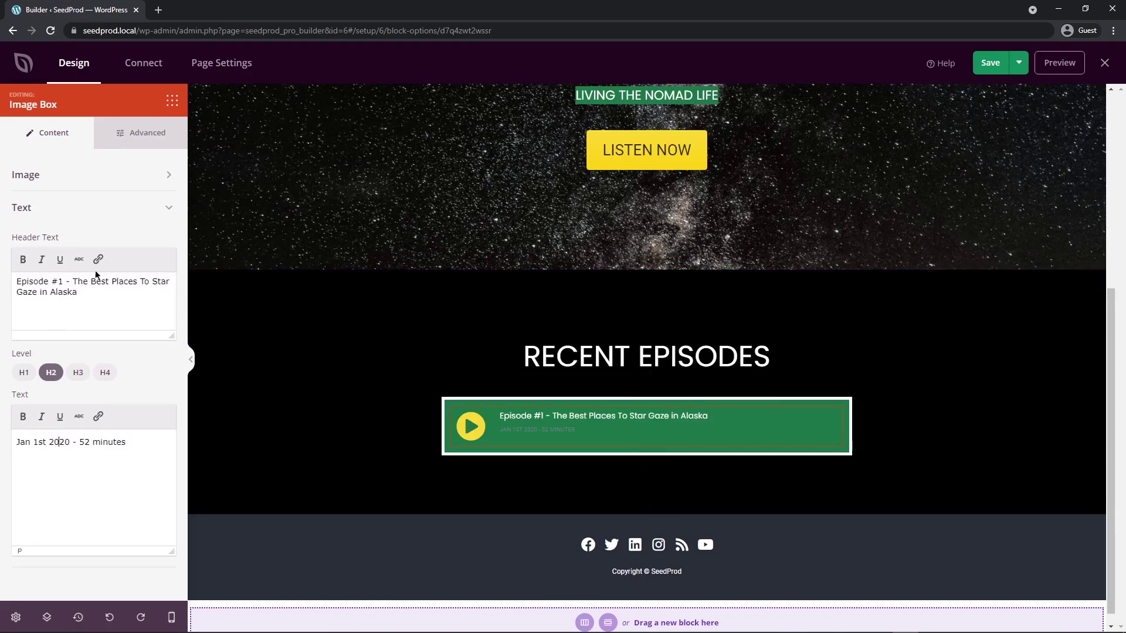
# Set the episode title's header typography to size 20.
pyautogui.click(142, 134)
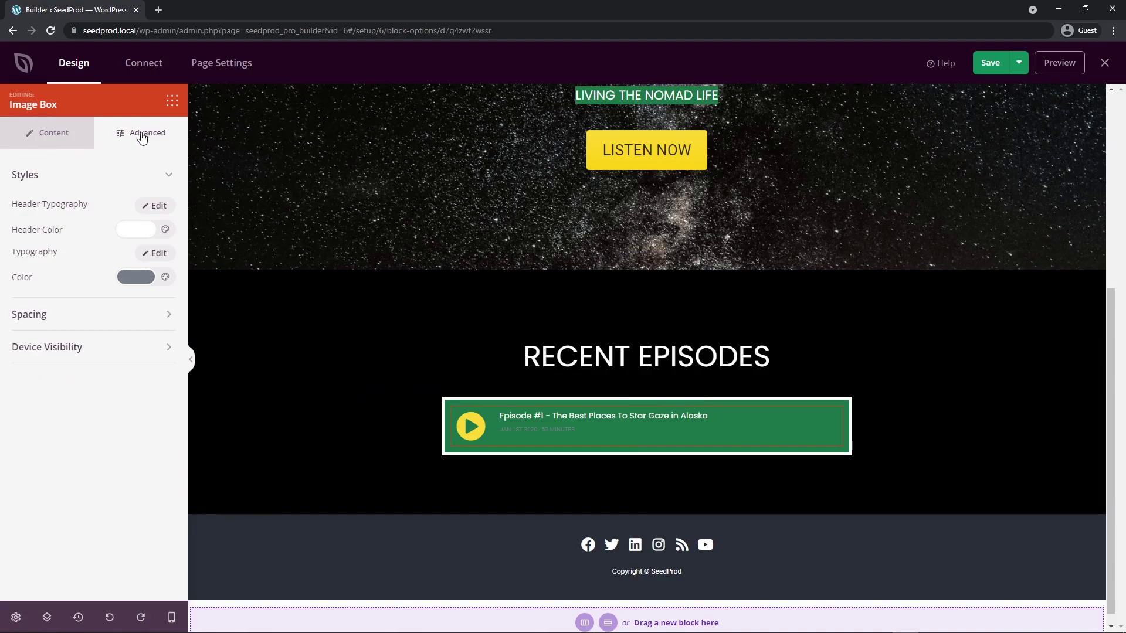
pyautogui.click(158, 205)
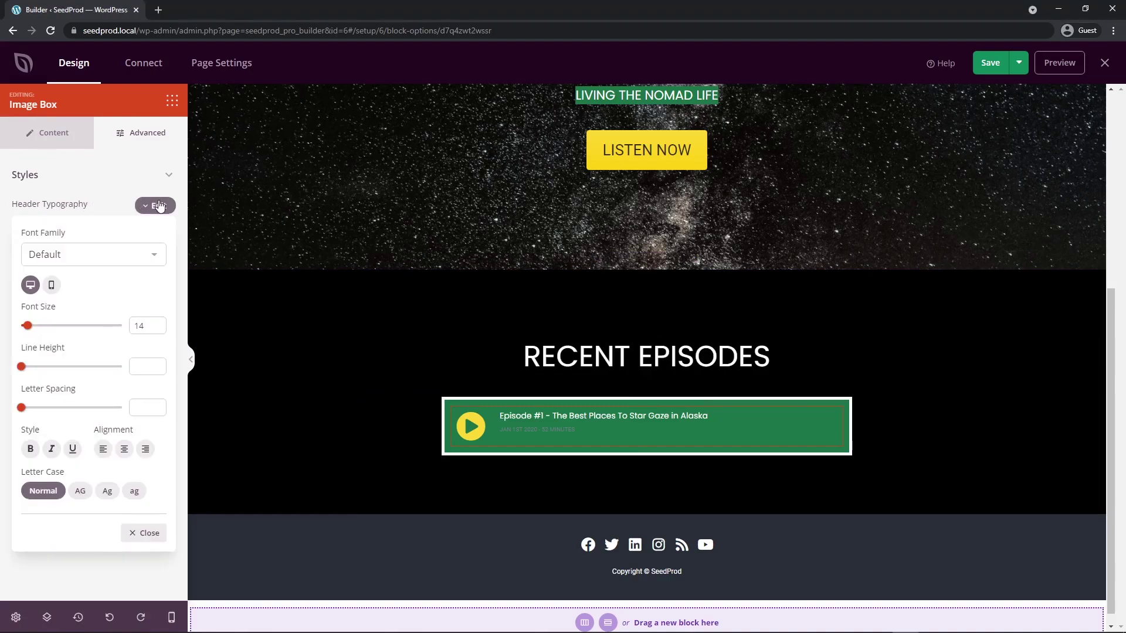
pyautogui.click(157, 323)
pyautogui.click(157, 323)
pyautogui.click(157, 323)
pyautogui.click(157, 323)
pyautogui.click(157, 323)
pyautogui.click(157, 324)
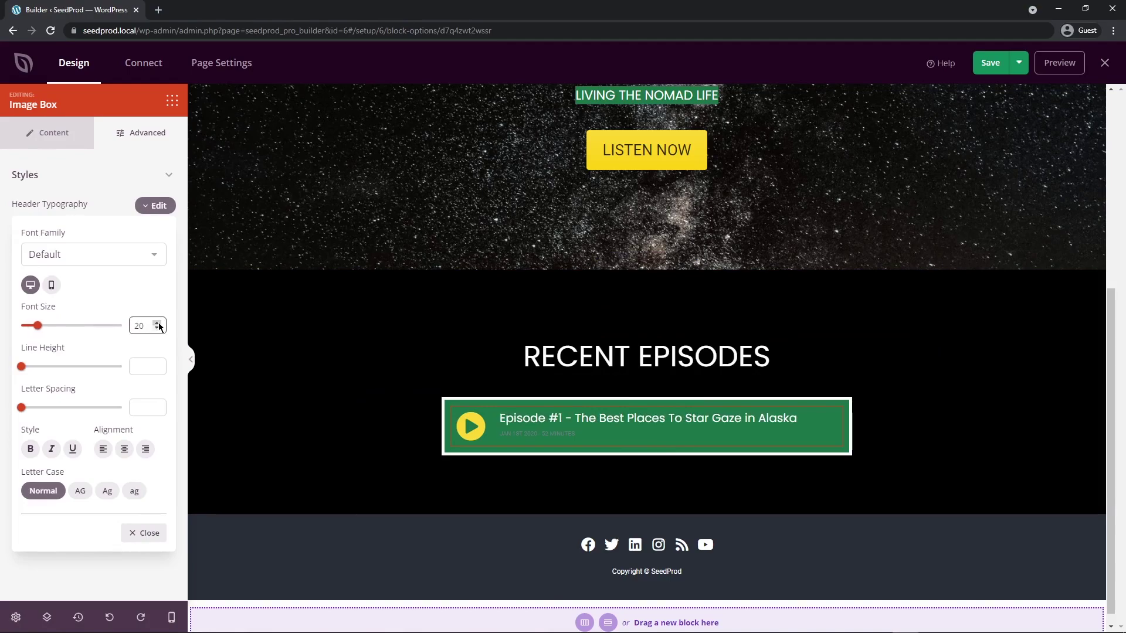
pyautogui.click(157, 205)
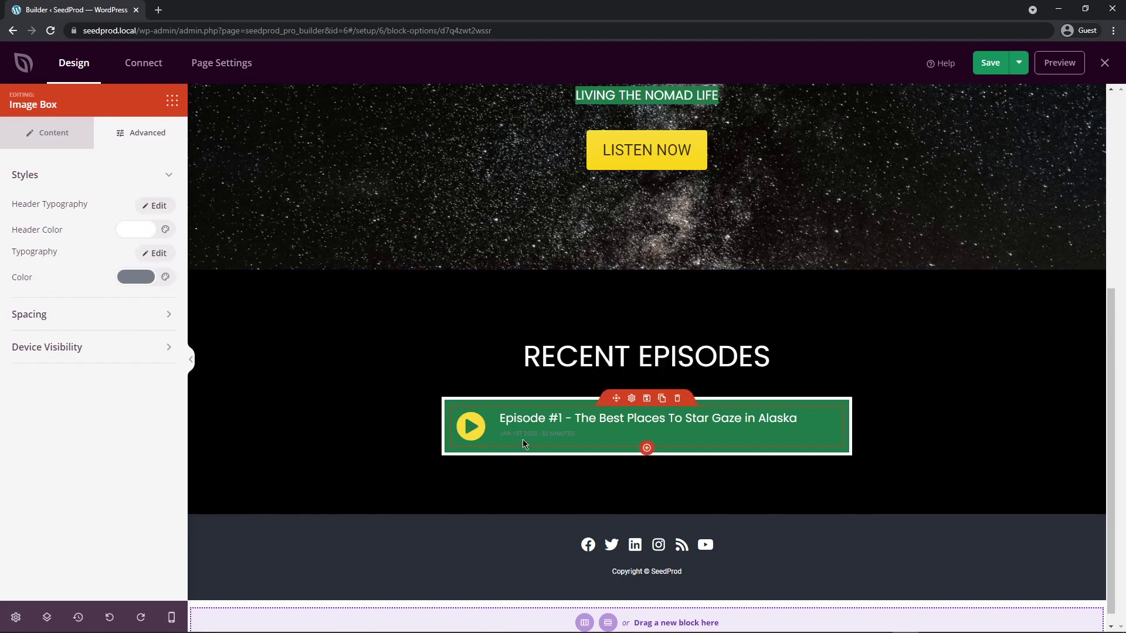
# Make the date line uppercase black at size 15 and pad the episode 20 all round.
pyautogui.click(155, 252)
pyautogui.click(157, 371)
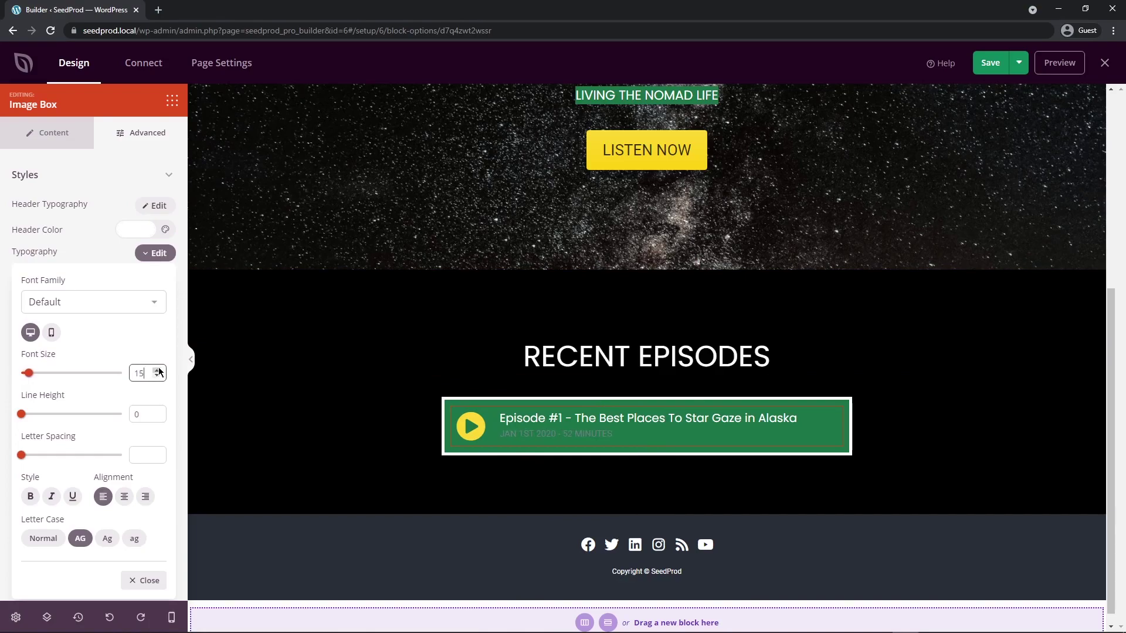
pyautogui.click(155, 252)
pyautogui.click(136, 276)
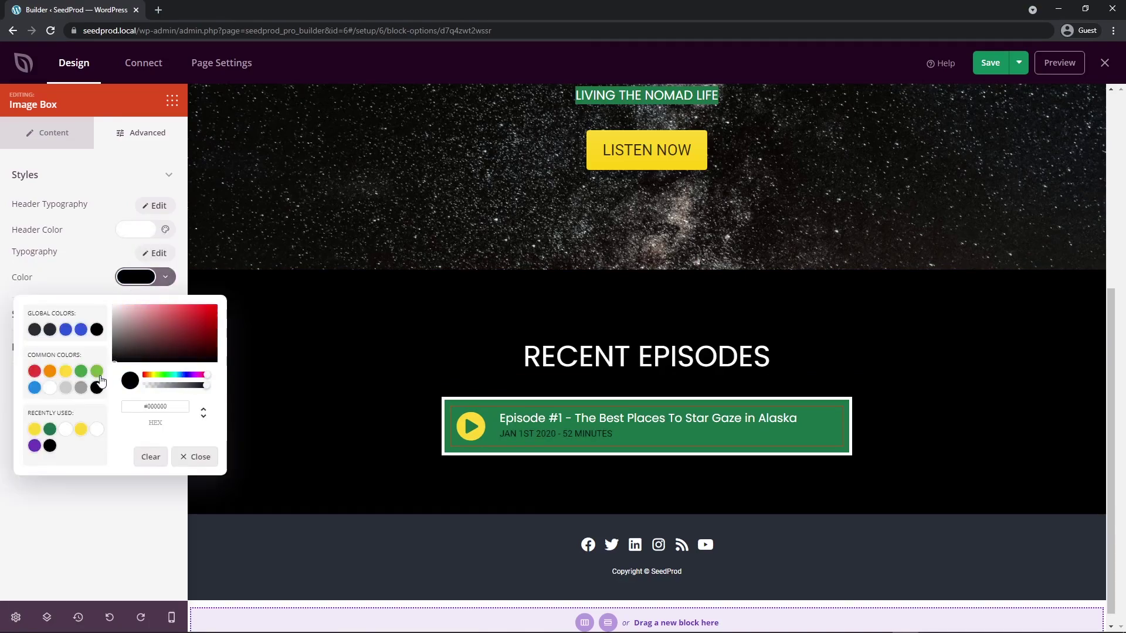
pyautogui.click(48, 176)
pyautogui.click(168, 208)
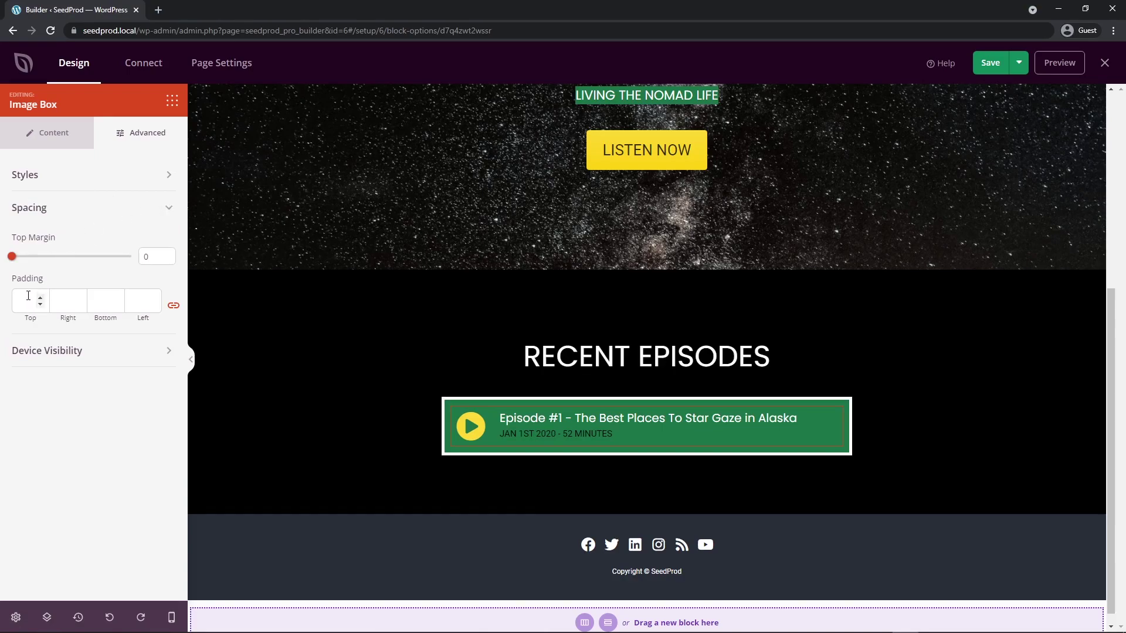
pyautogui.write('20')
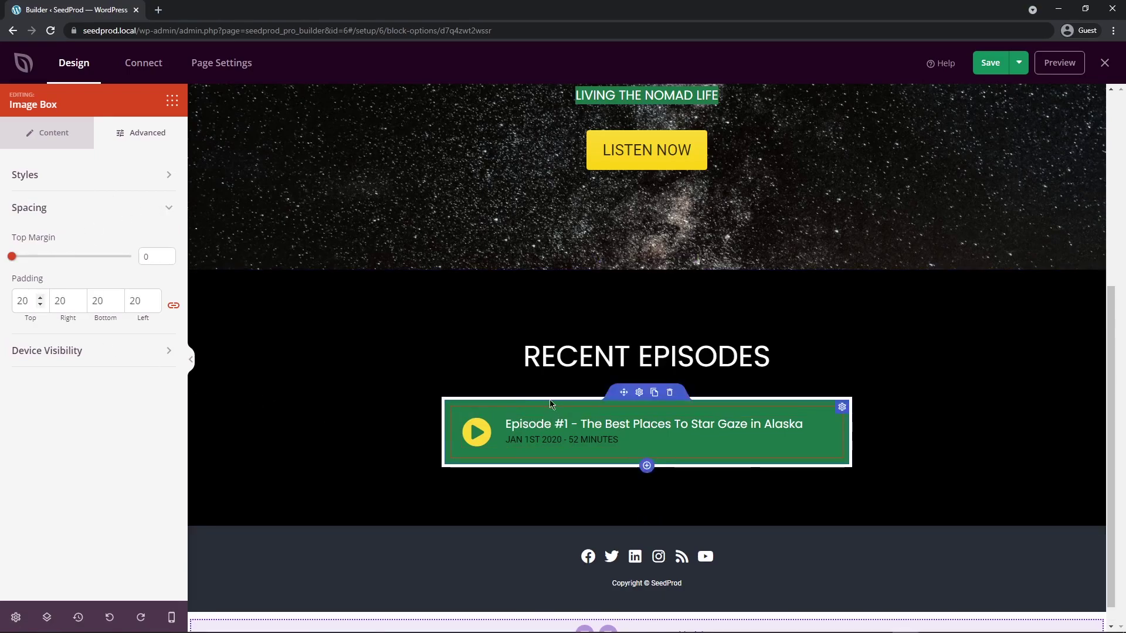
# Delete the extra episode rows and duplicate the remaining one.
pyautogui.click(617, 399)
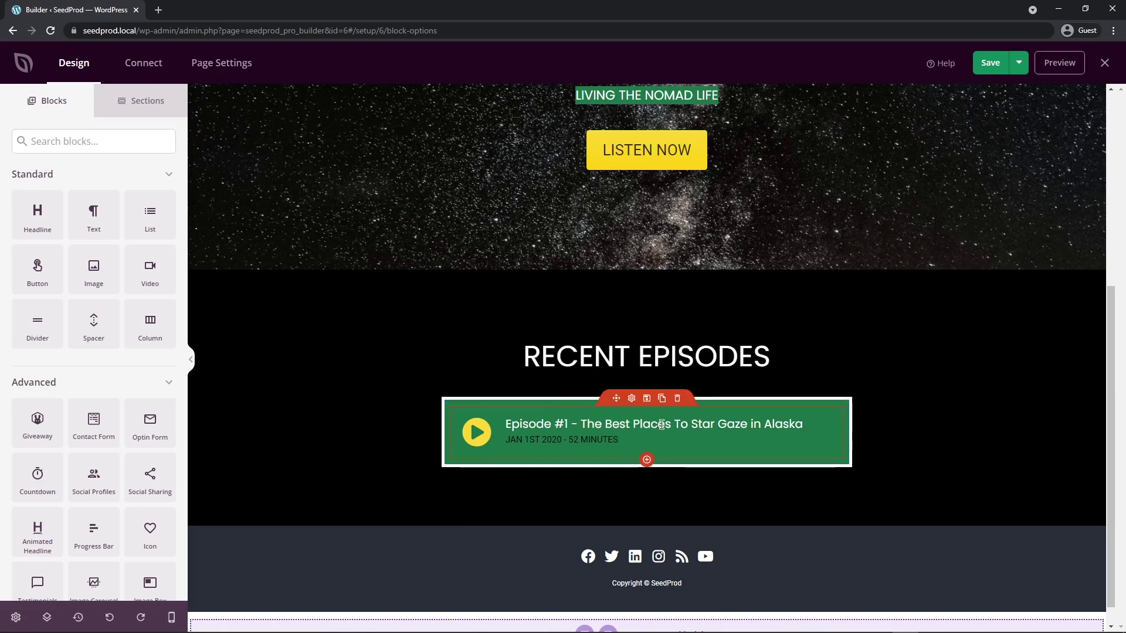
pyautogui.click(662, 399)
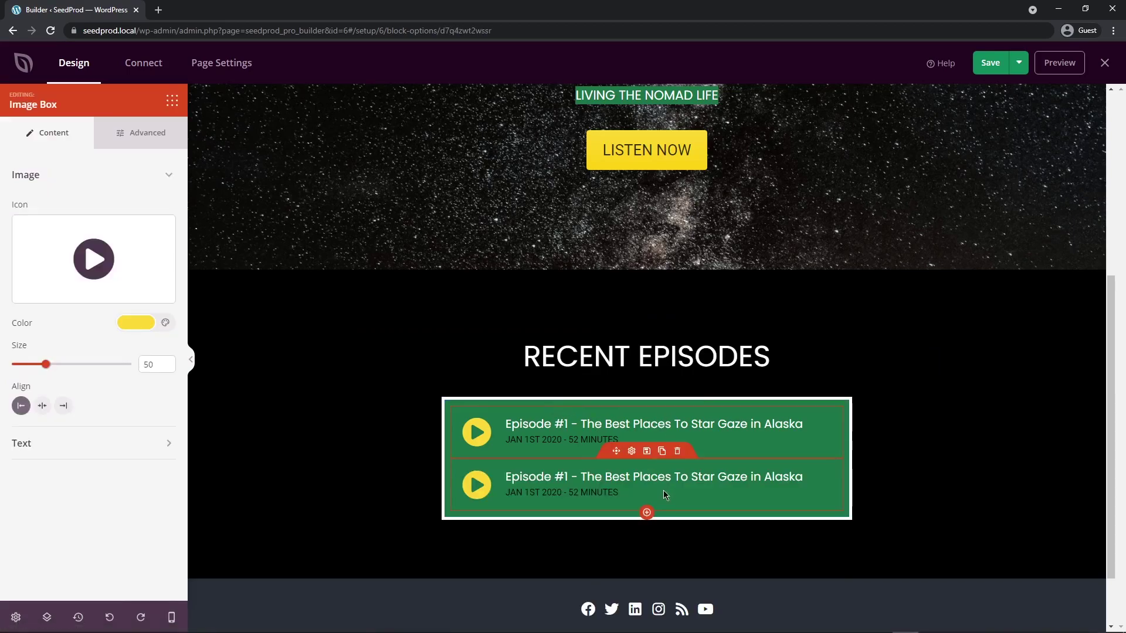
pyautogui.click(663, 453)
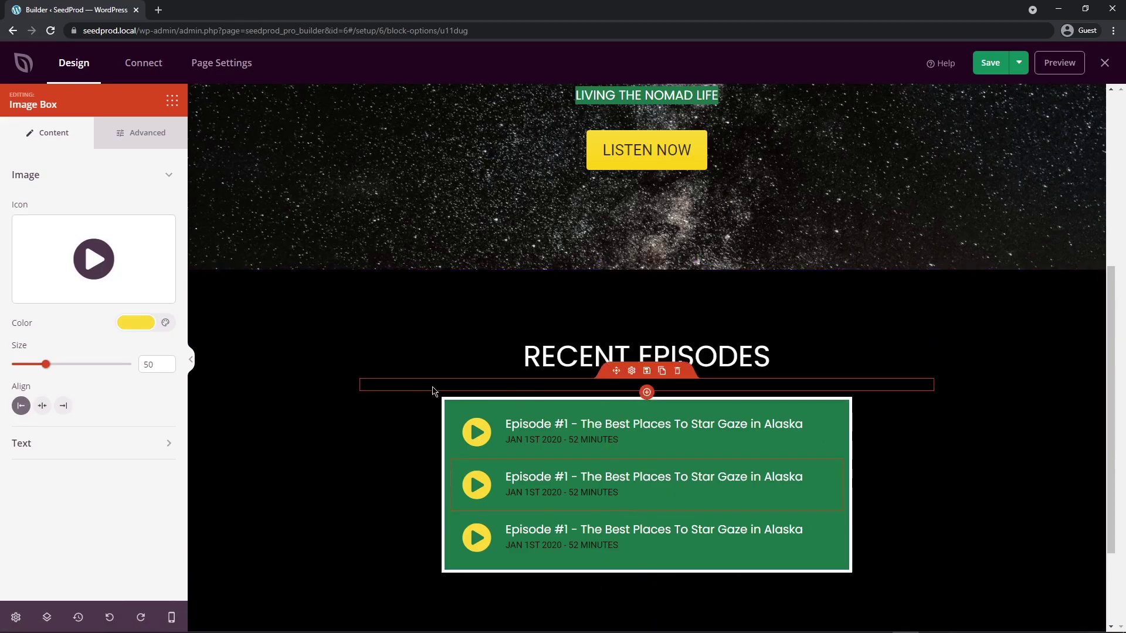
pyautogui.click(677, 452)
pyautogui.click(677, 451)
pyautogui.click(525, 350)
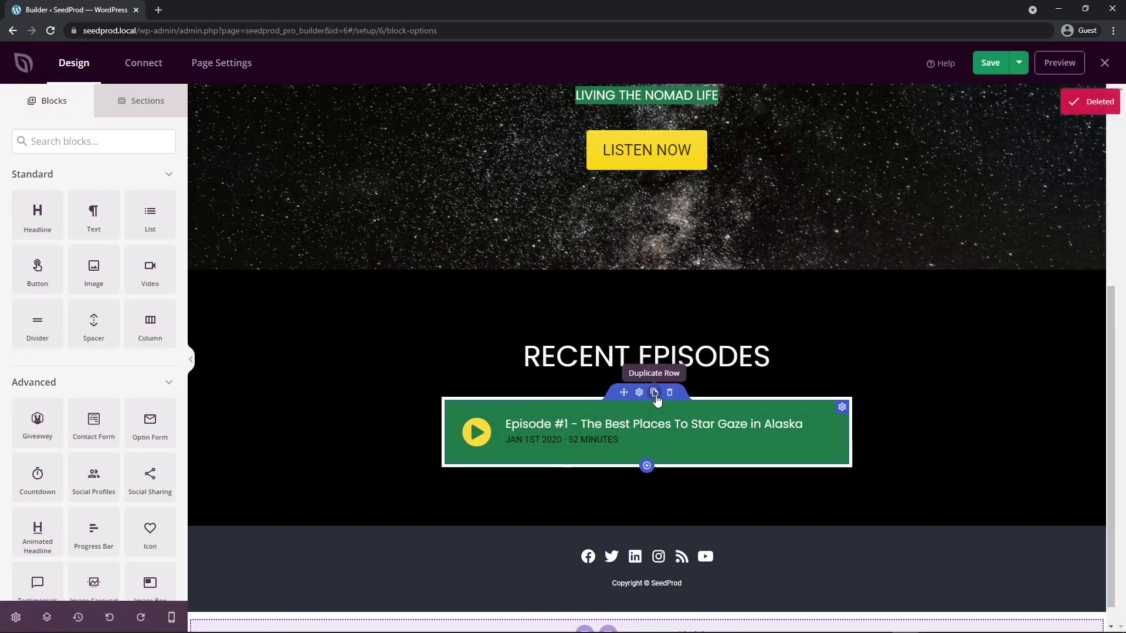
pyautogui.click(656, 395)
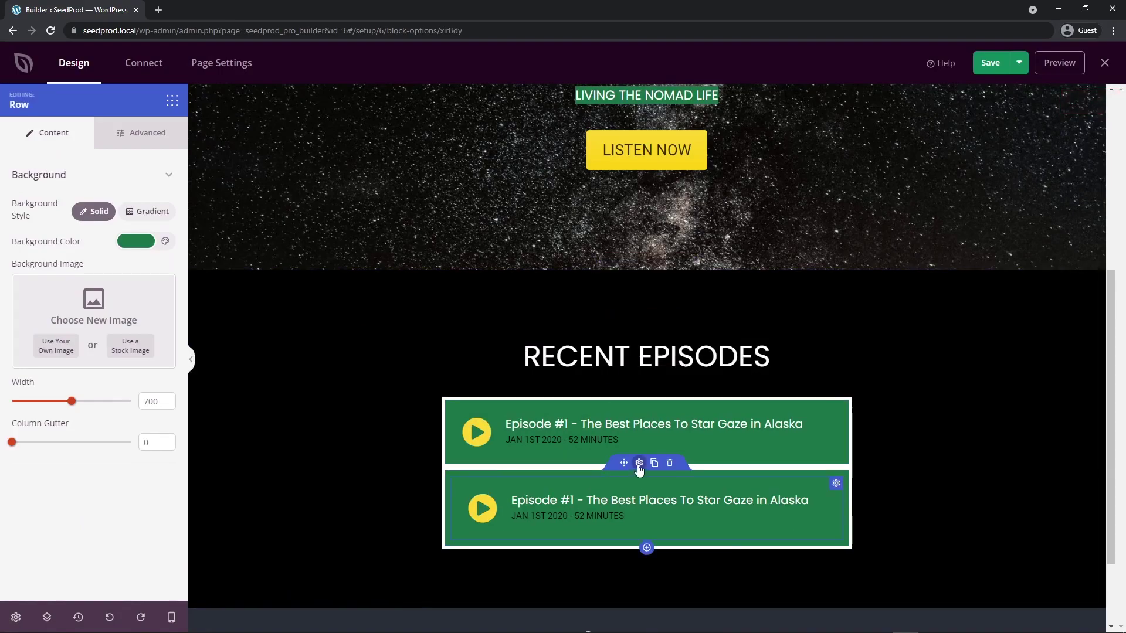
# Give the duplicated row a top margin of 10 and duplicate it again.
pyautogui.click(150, 139)
pyautogui.click(54, 270)
pyautogui.click(153, 315)
pyautogui.write('2')
pyautogui.write('10')
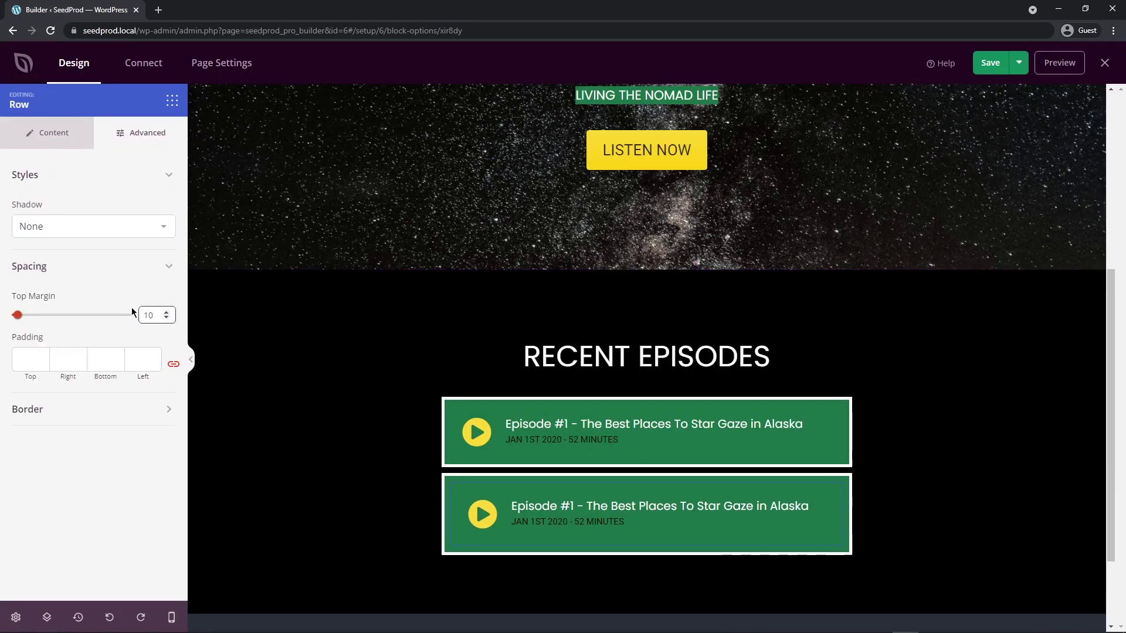
pyautogui.click(339, 432)
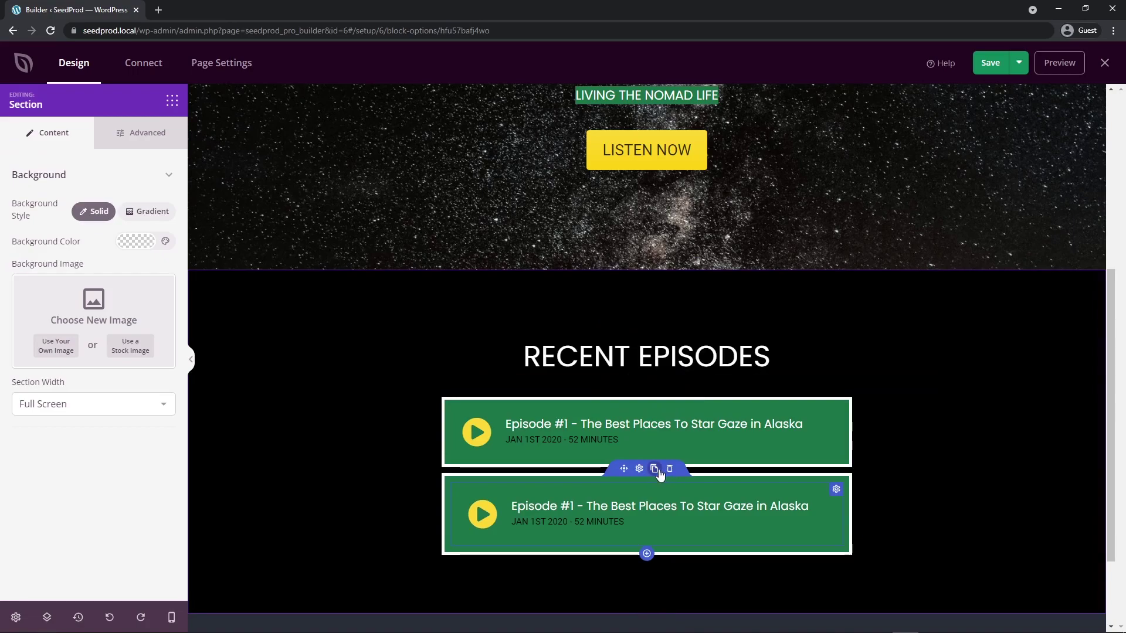
pyautogui.click(655, 469)
# Duplicate the episode row once more to make five rows.
pyautogui.click(655, 469)
pyautogui.scroll(-5, 945, 416)
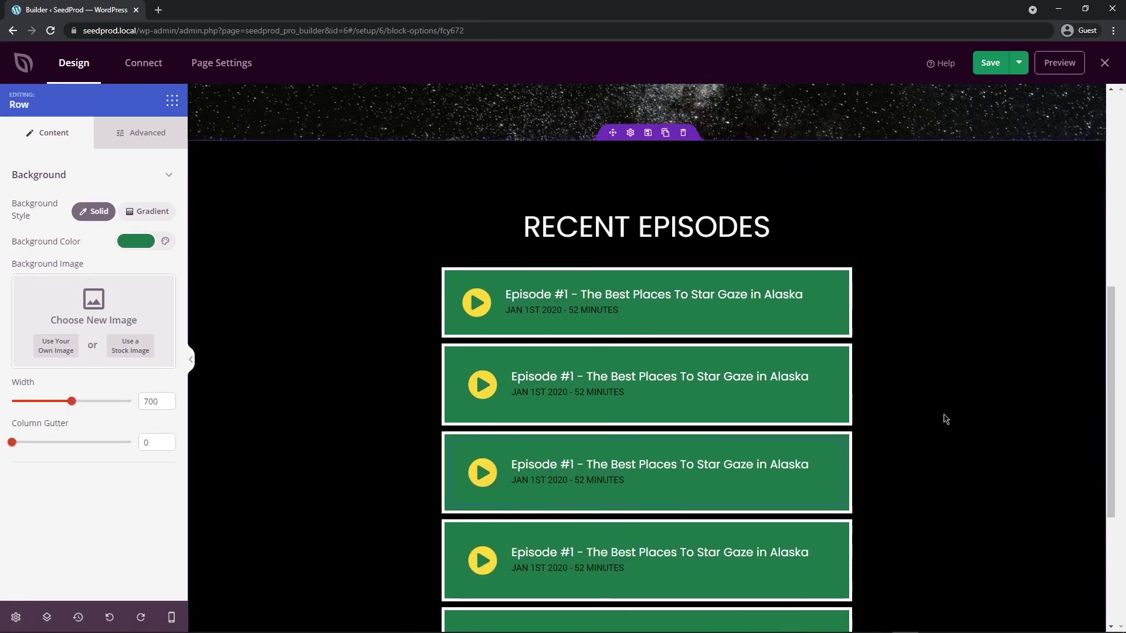
pyautogui.scroll(2, 954, 414)
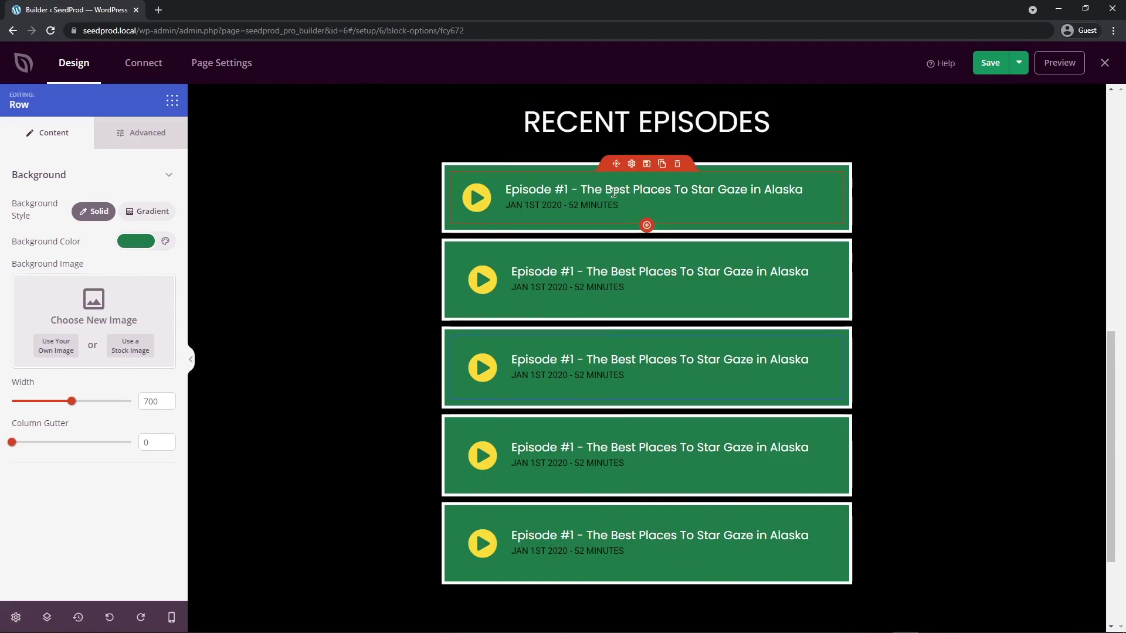
# Link the first episode's title text to '#'.
pyautogui.click(631, 166)
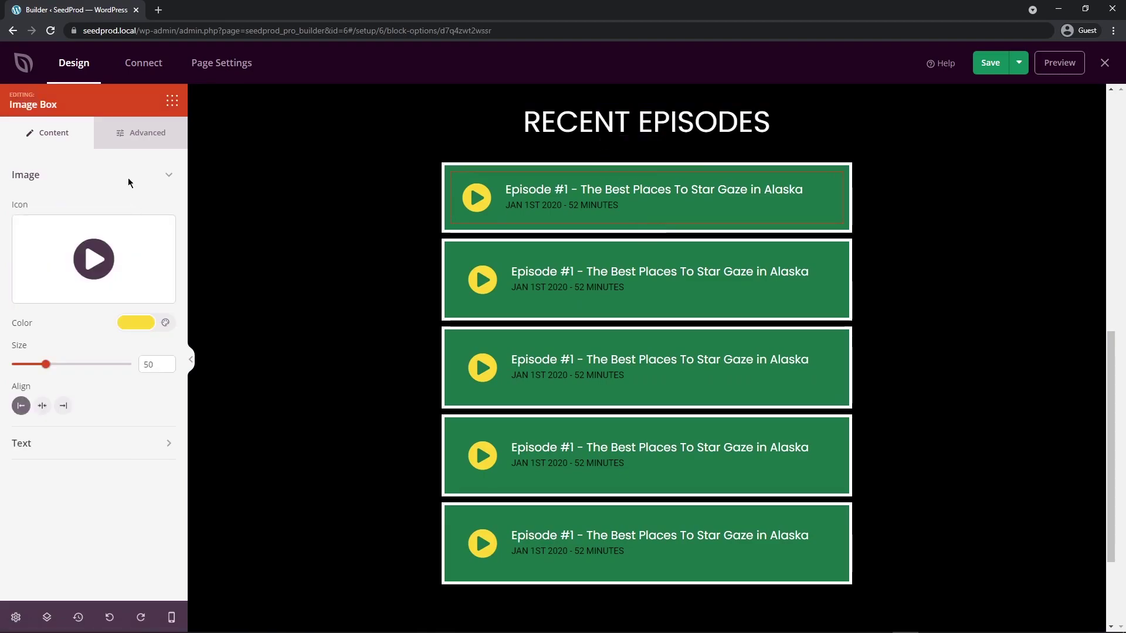
pyautogui.click(60, 441)
pyautogui.moveTo(77, 411); pyautogui.dragTo(17, 400)
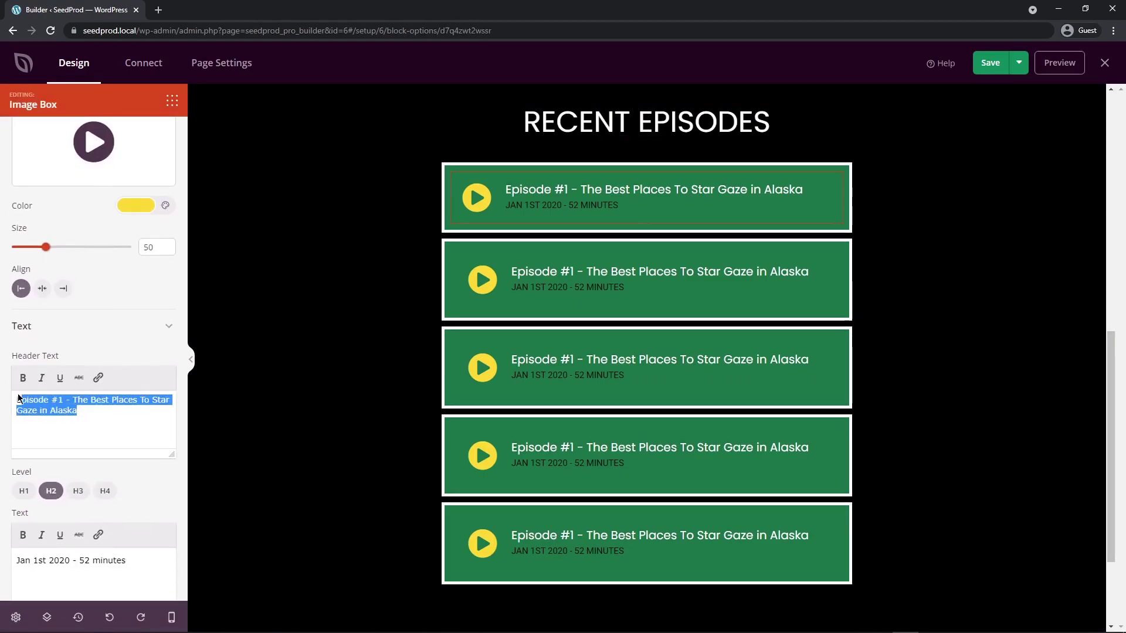
pyautogui.click(99, 379)
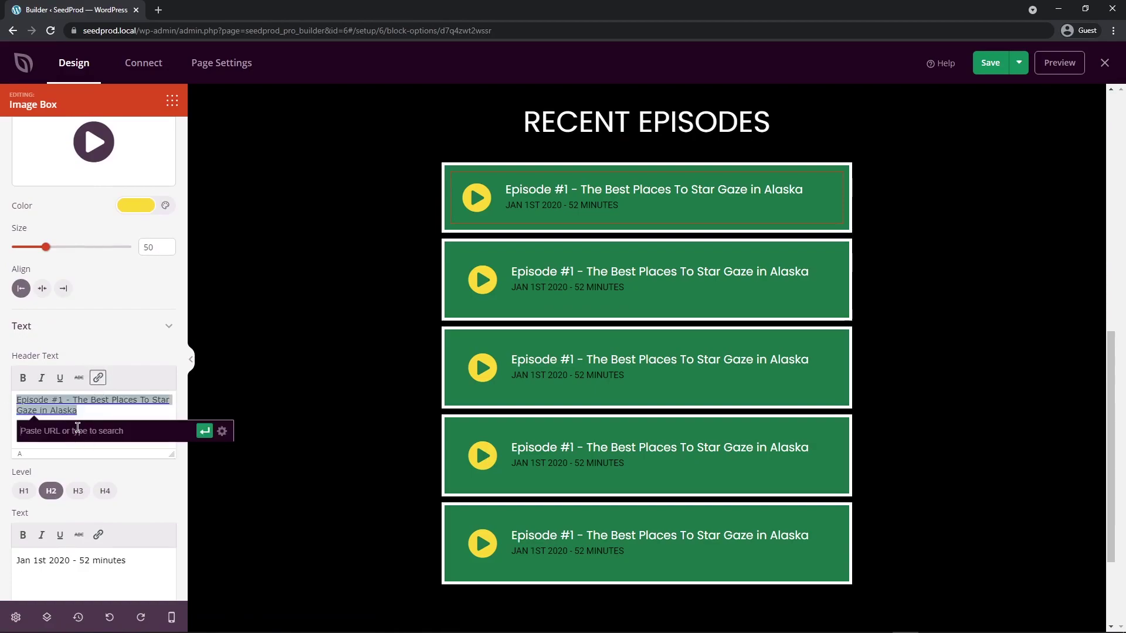
pyautogui.write('#')
pyautogui.press('Return')
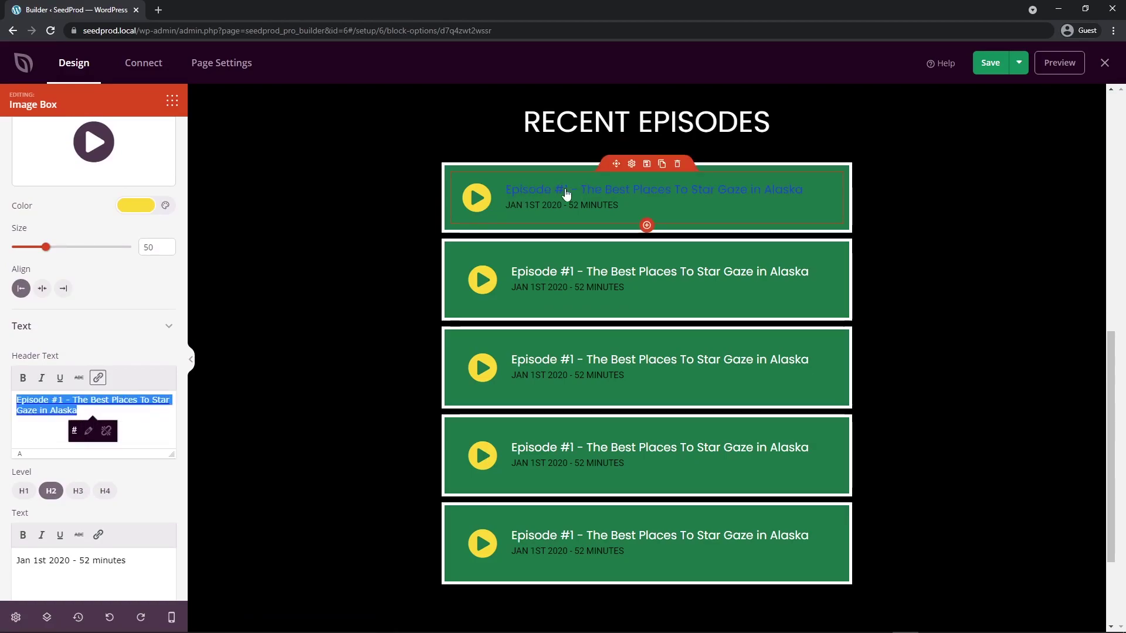
pyautogui.click(131, 423)
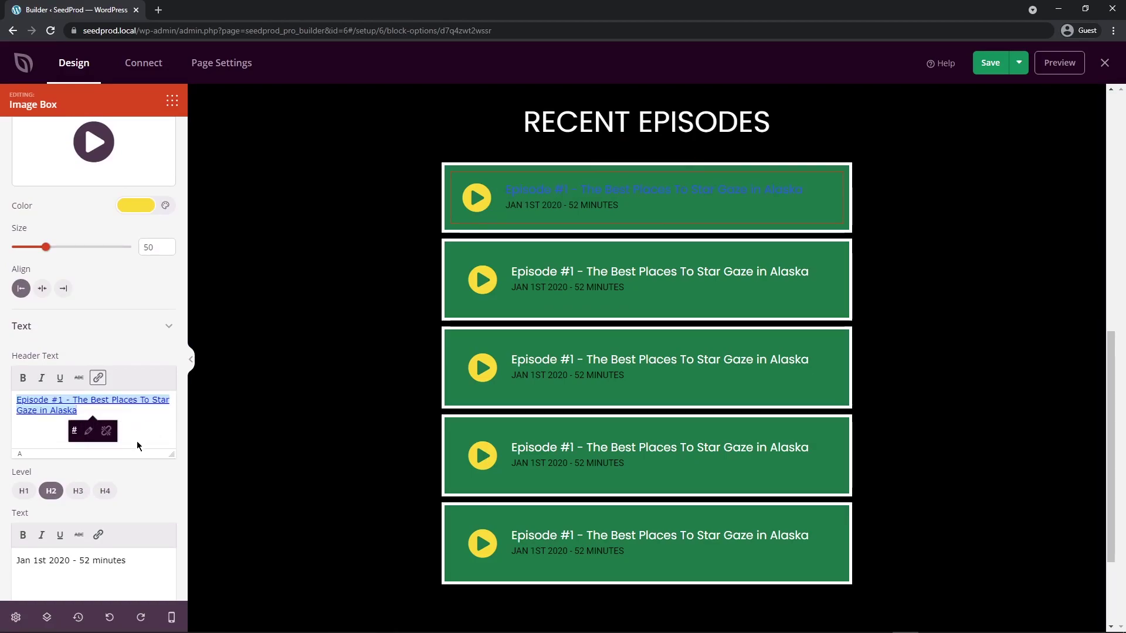
# Set the global Links colour to white in Global Settings, then review the page.
pyautogui.click(16, 618)
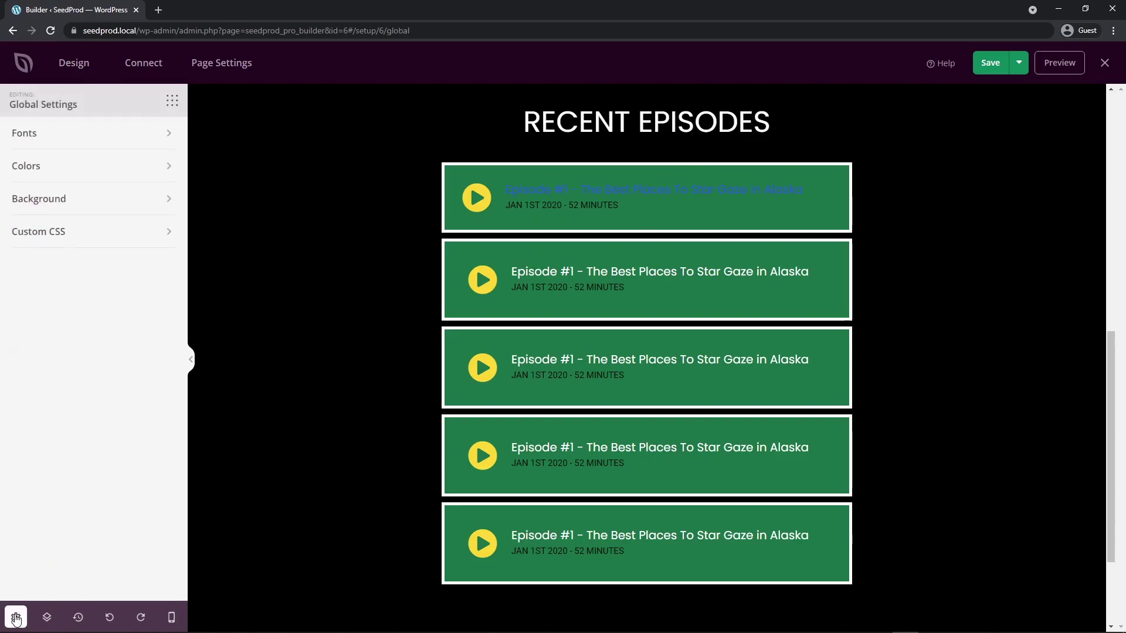
pyautogui.click(135, 167)
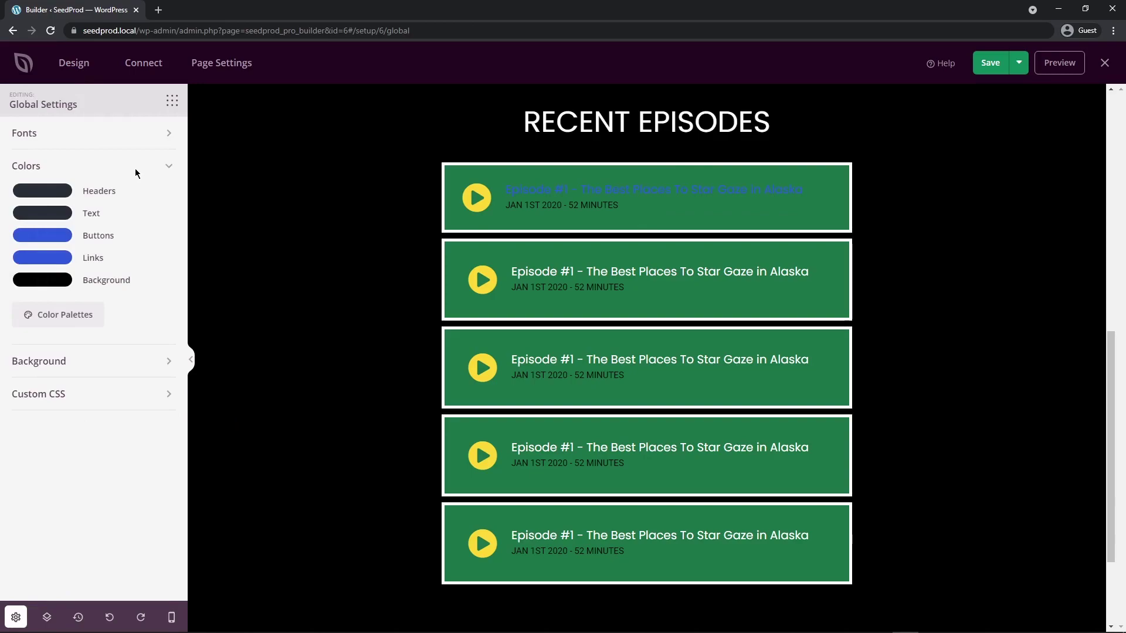
pyautogui.click(65, 261)
pyautogui.moveTo(82, 297); pyautogui.dragTo(23, 269)
pyautogui.click(96, 434)
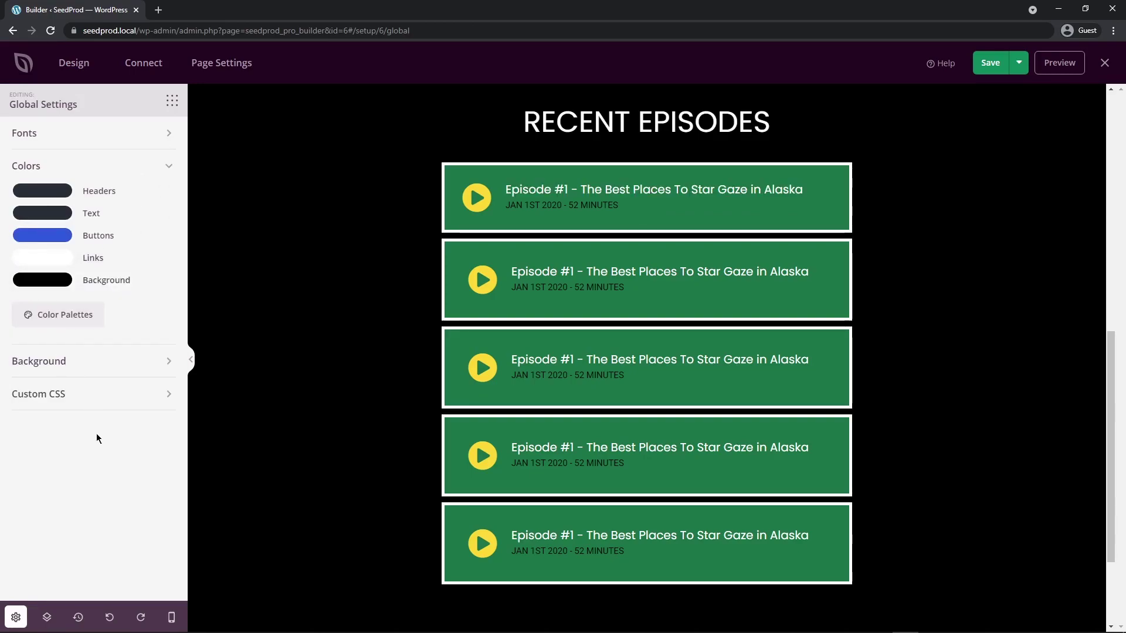
pyautogui.click(1007, 365)
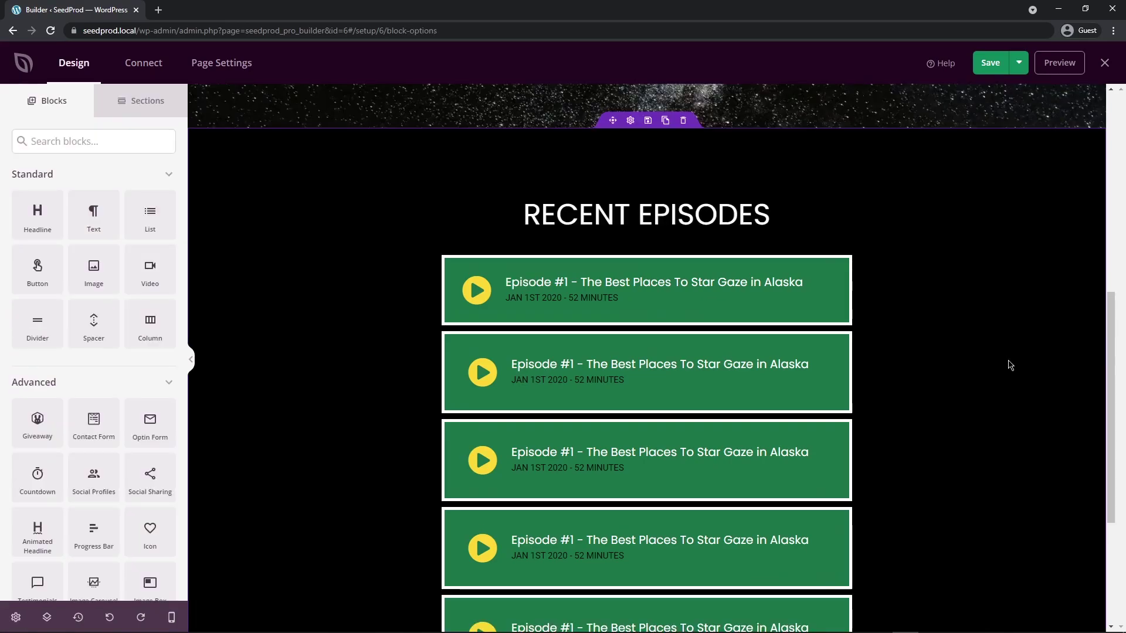
pyautogui.scroll(-5, 1007, 364)
pyautogui.scroll(5, 1008, 364)
pyautogui.scroll(10, 1008, 363)
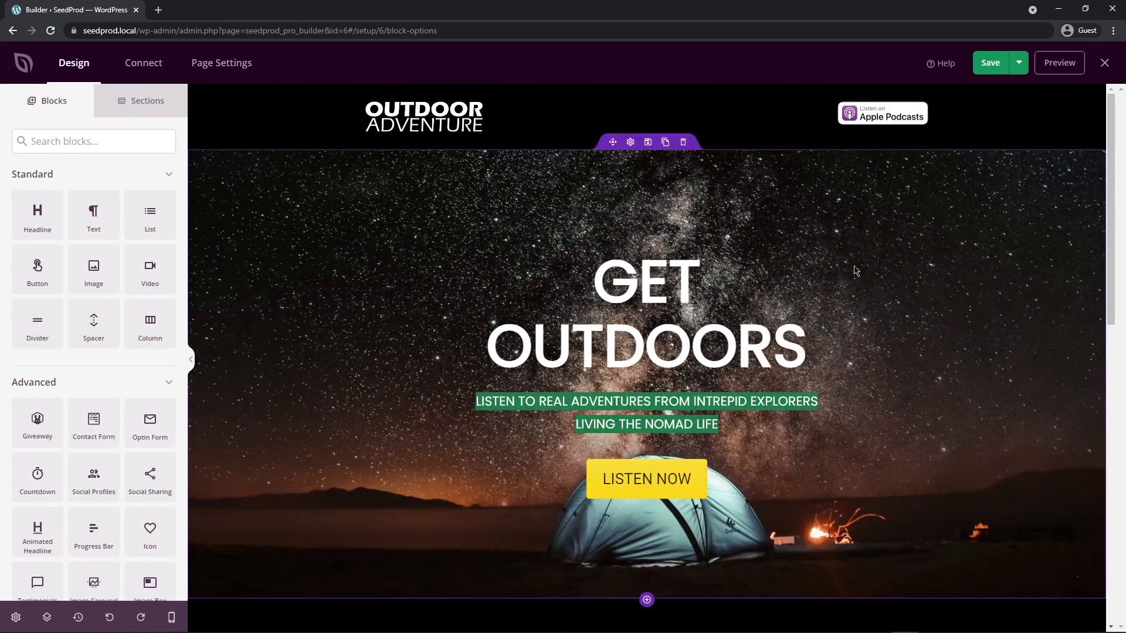
pyautogui.scroll(-10, 926, 367)
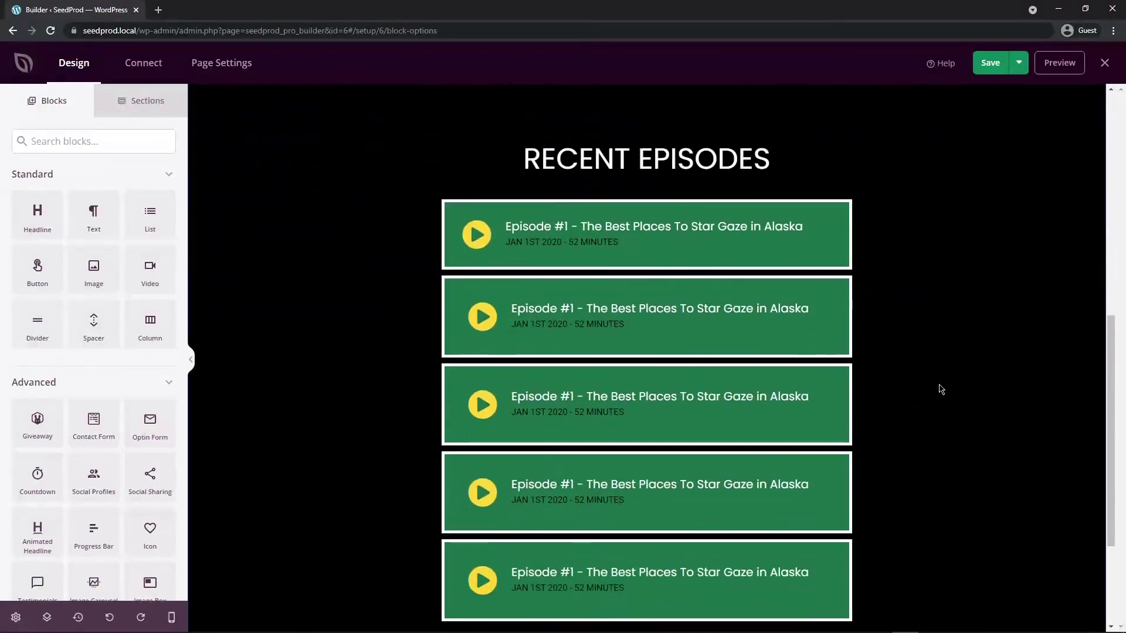
pyautogui.scroll(-3, 948, 397)
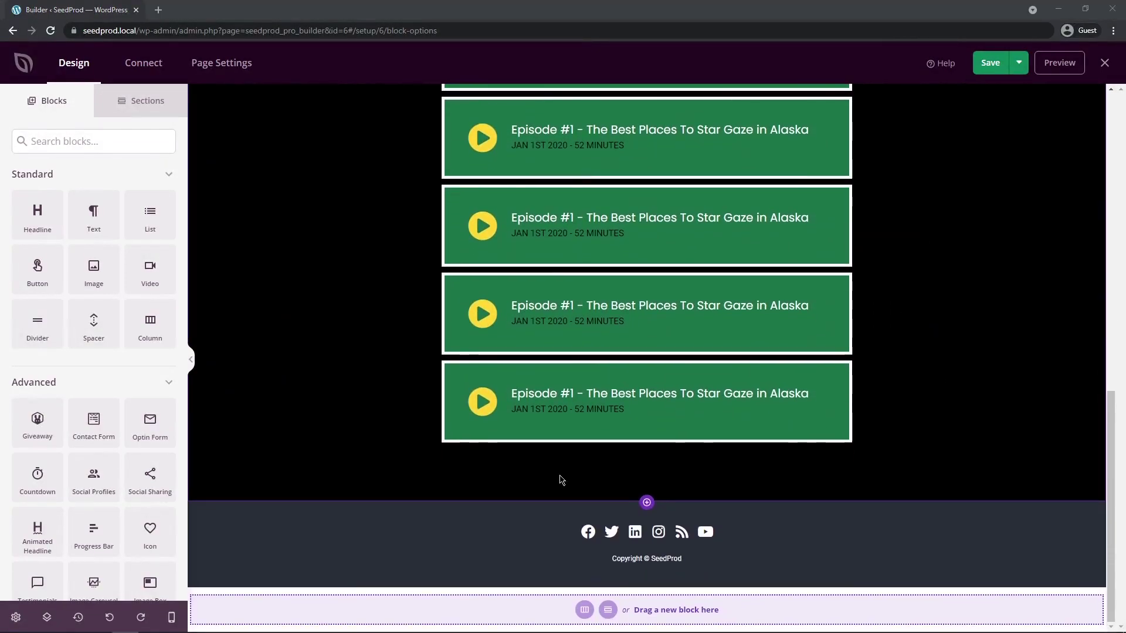
# Insert the Testimonial 9 'What people say' template as a new section above the footer.
pyautogui.click(647, 503)
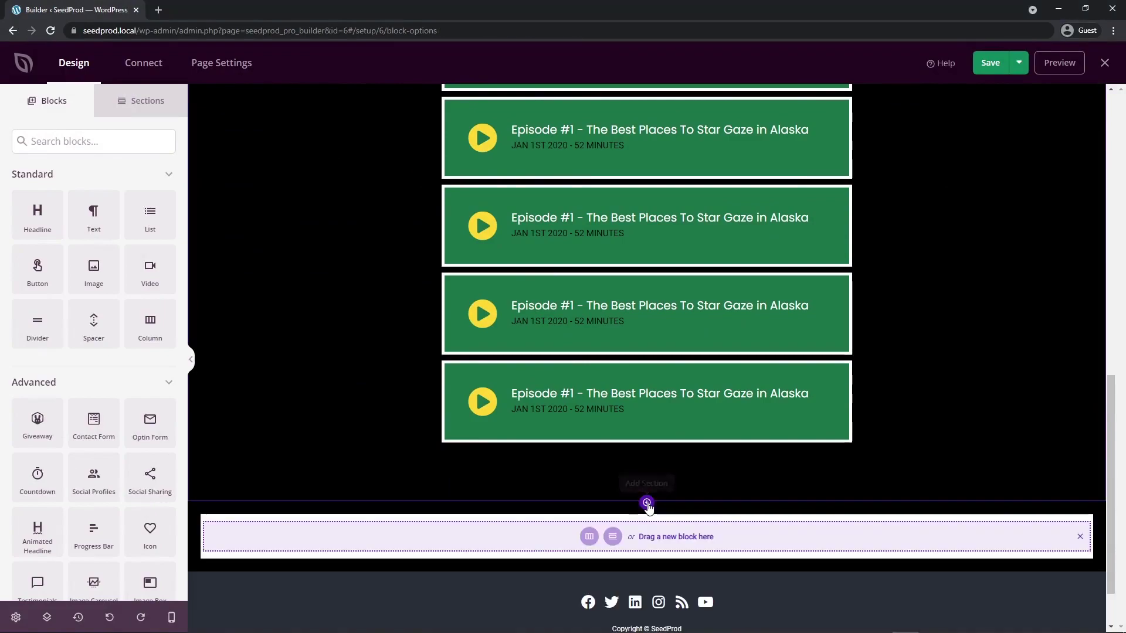
pyautogui.click(613, 536)
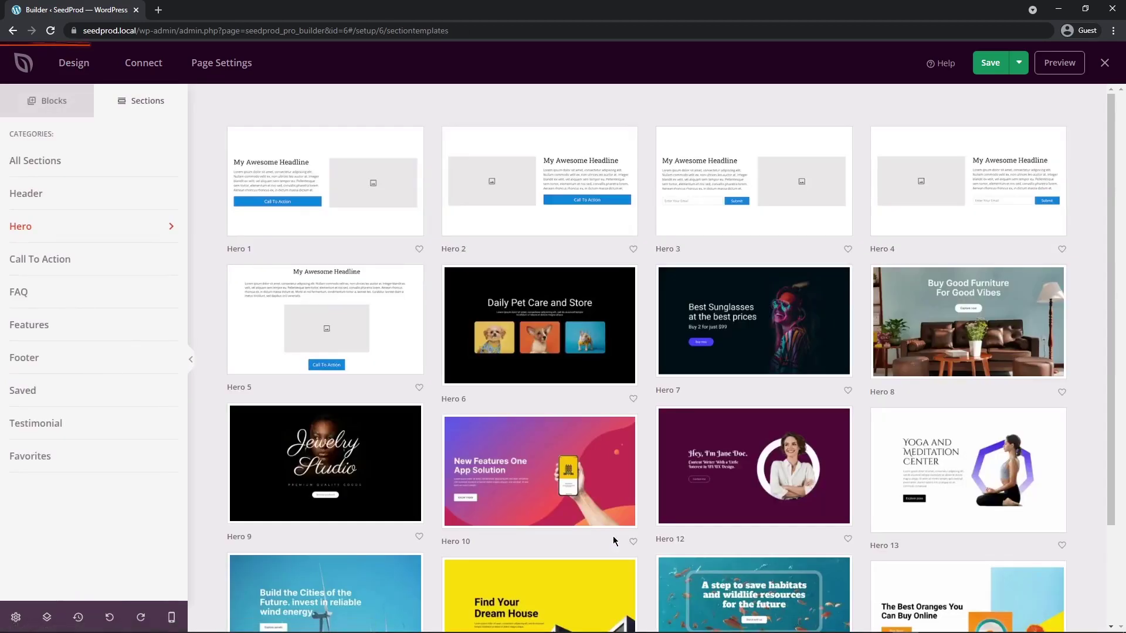
pyautogui.click(156, 434)
pyautogui.moveTo(292, 498)
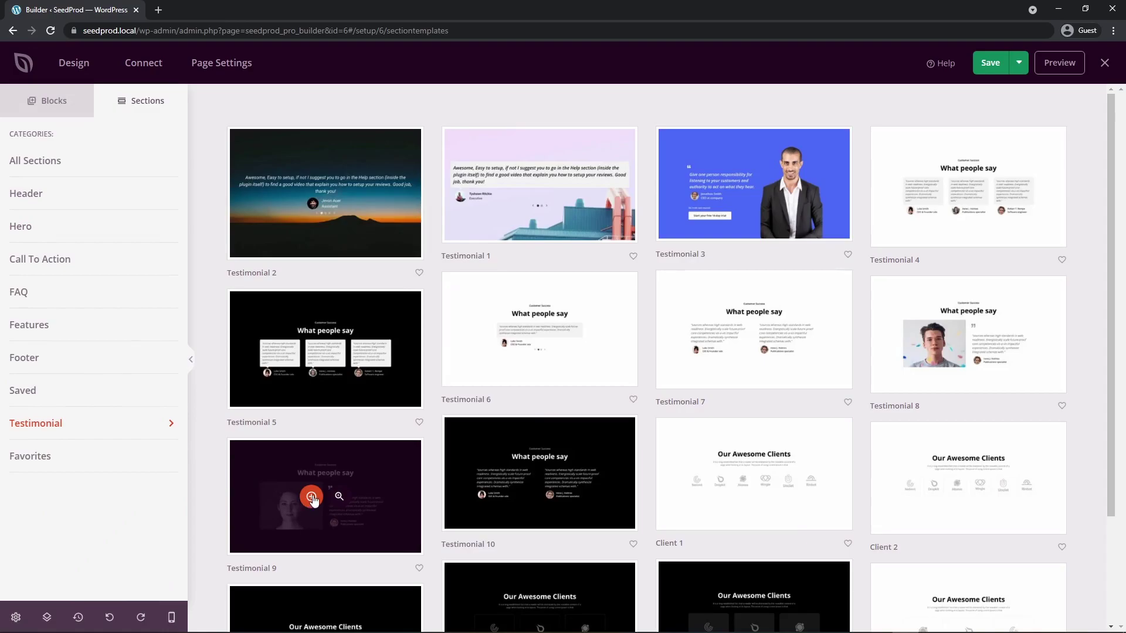
pyautogui.click(311, 497)
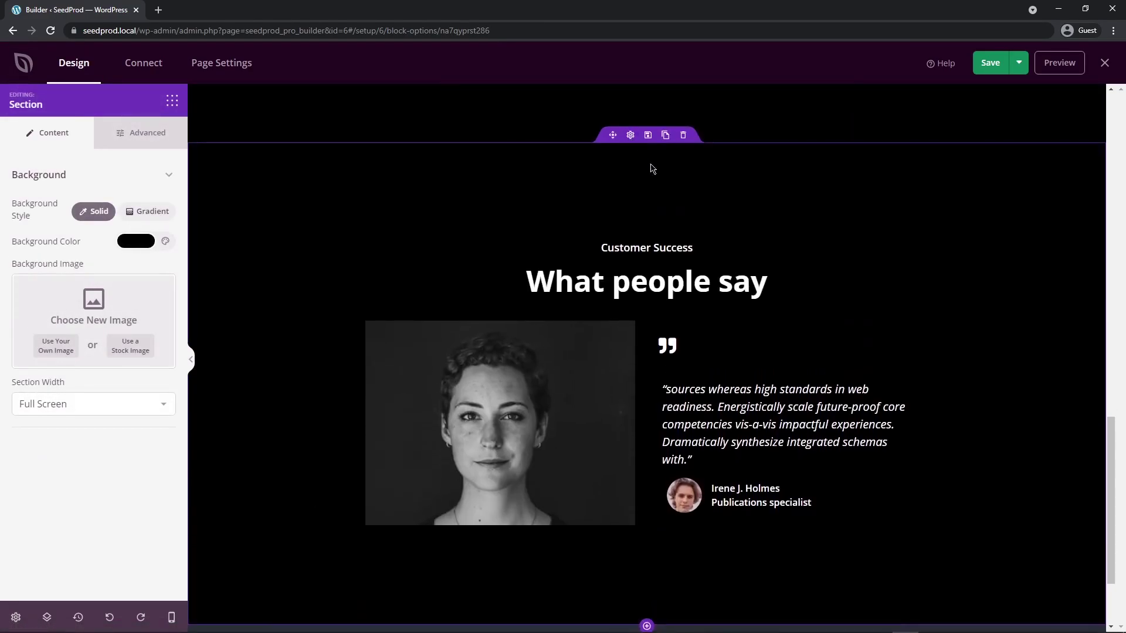
# Give the testimonial section a light grey background and delete the Customer Success line.
pyautogui.scroll(2, 856, 330)
pyautogui.scroll(7, 976, 432)
pyautogui.scroll(-6, 942, 231)
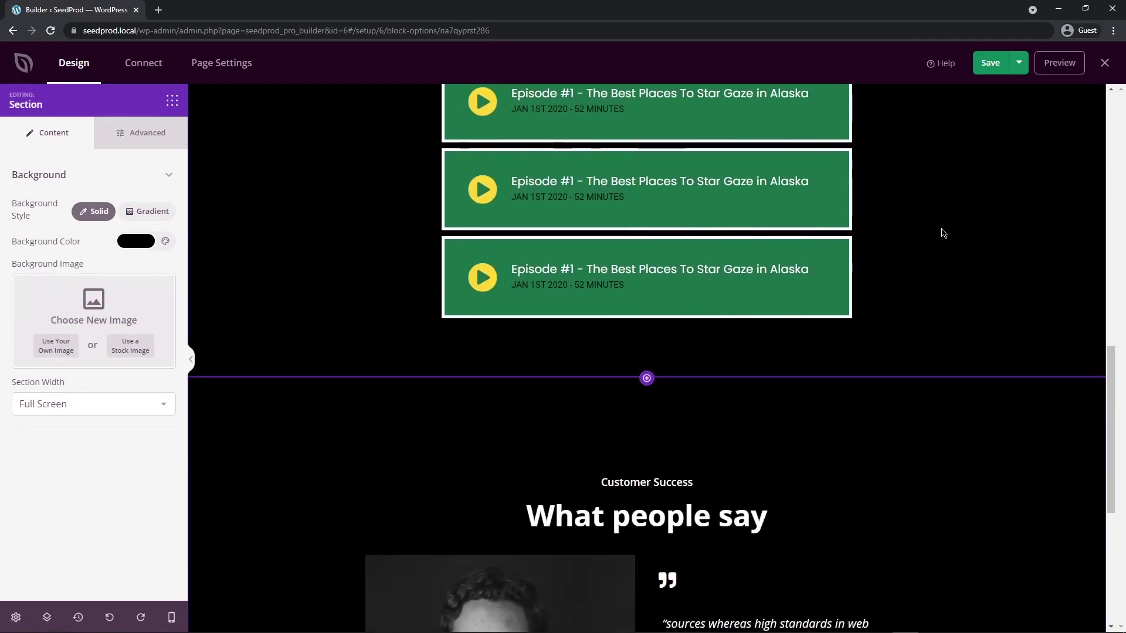
pyautogui.scroll(-2, 945, 376)
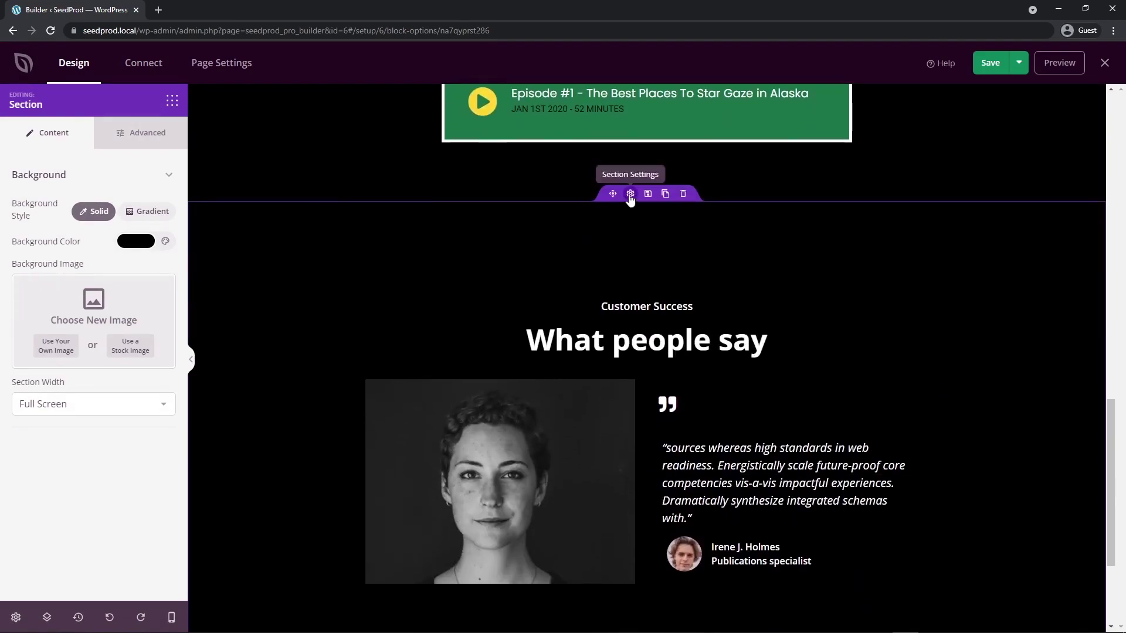
pyautogui.click(166, 241)
pyautogui.moveTo(121, 294); pyautogui.dragTo(108, 278)
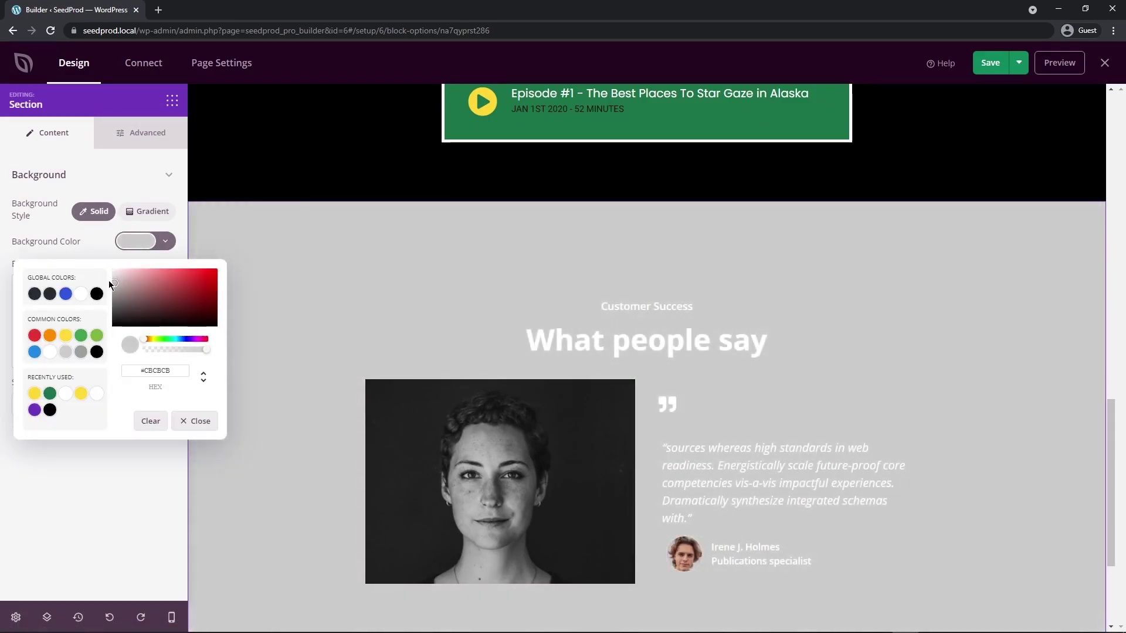
pyautogui.click(122, 476)
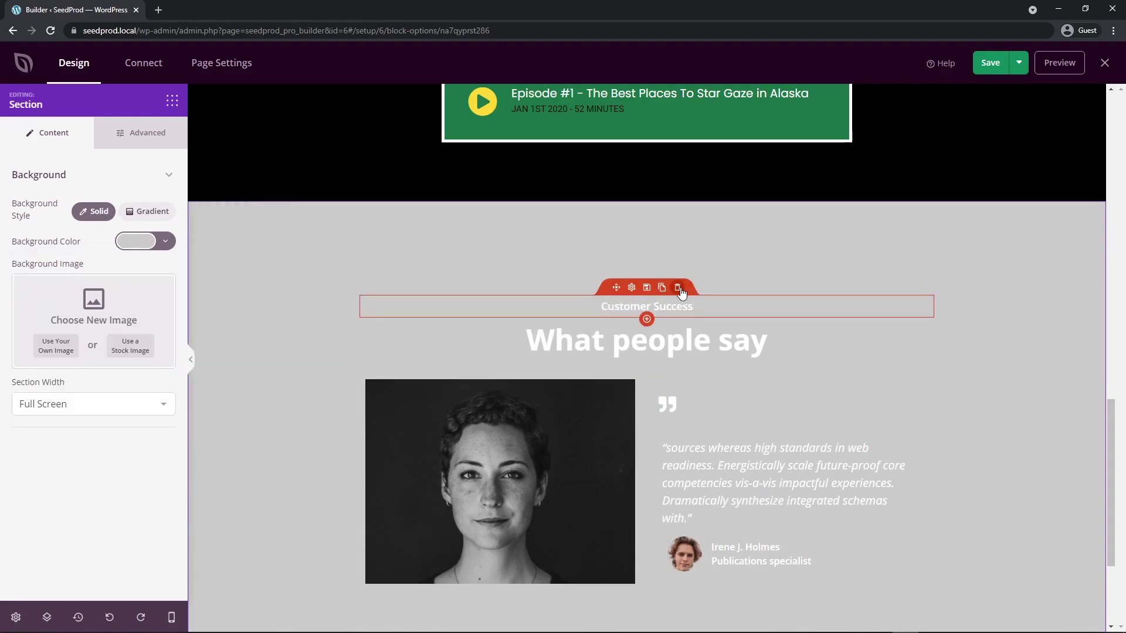
pyautogui.click(678, 288)
pyautogui.click(529, 351)
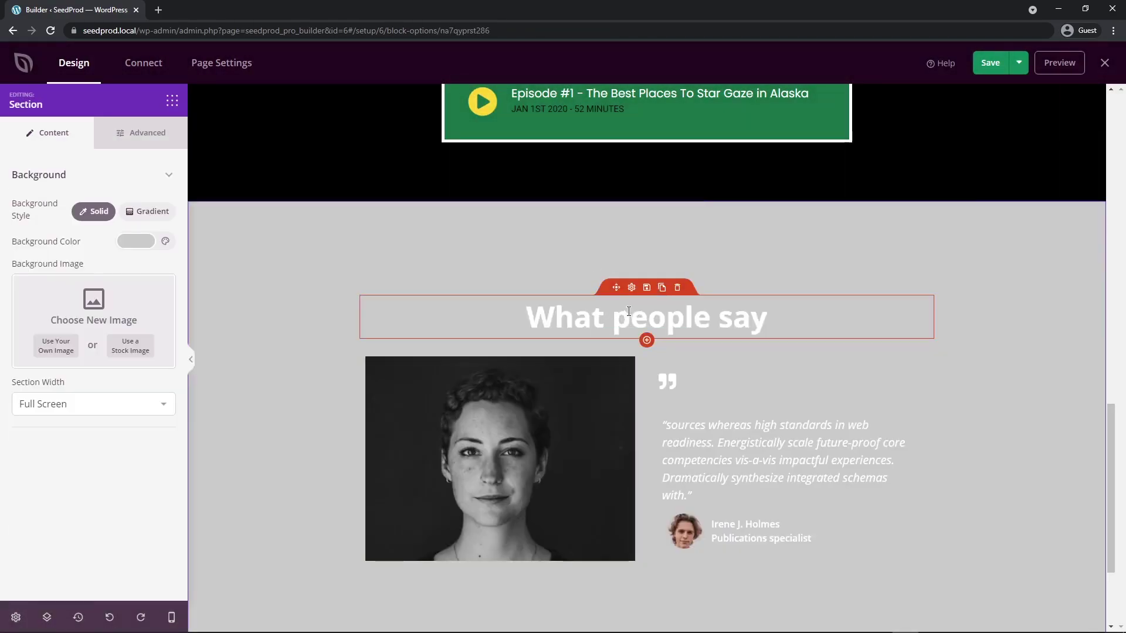
# Make the 'What people say' heading black and all uppercase.
pyautogui.click(630, 289)
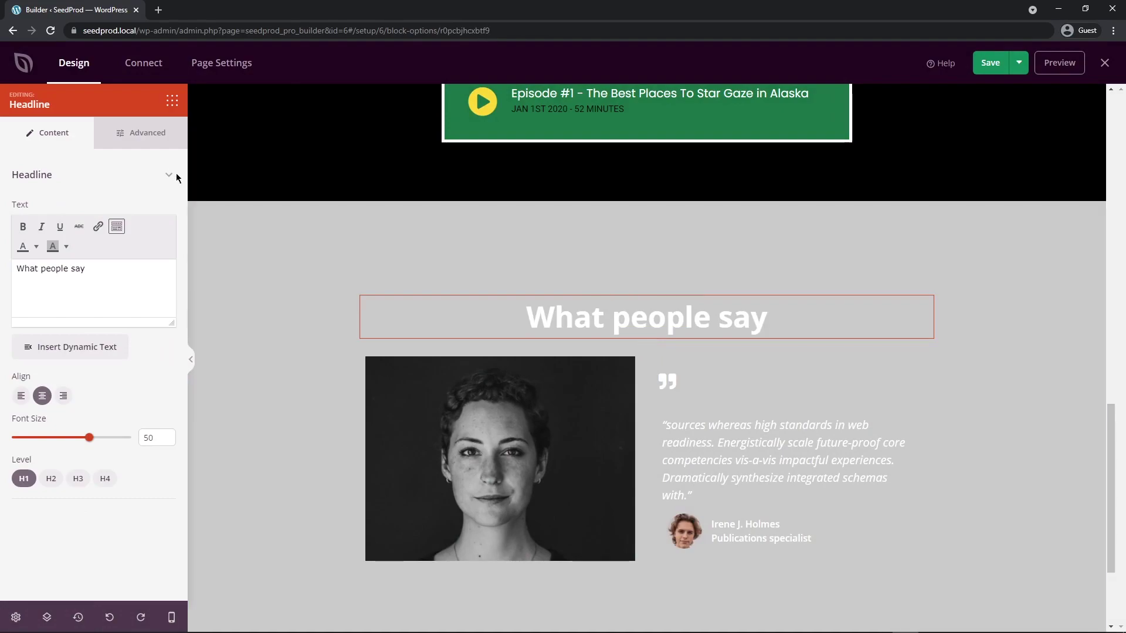
pyautogui.click(145, 140)
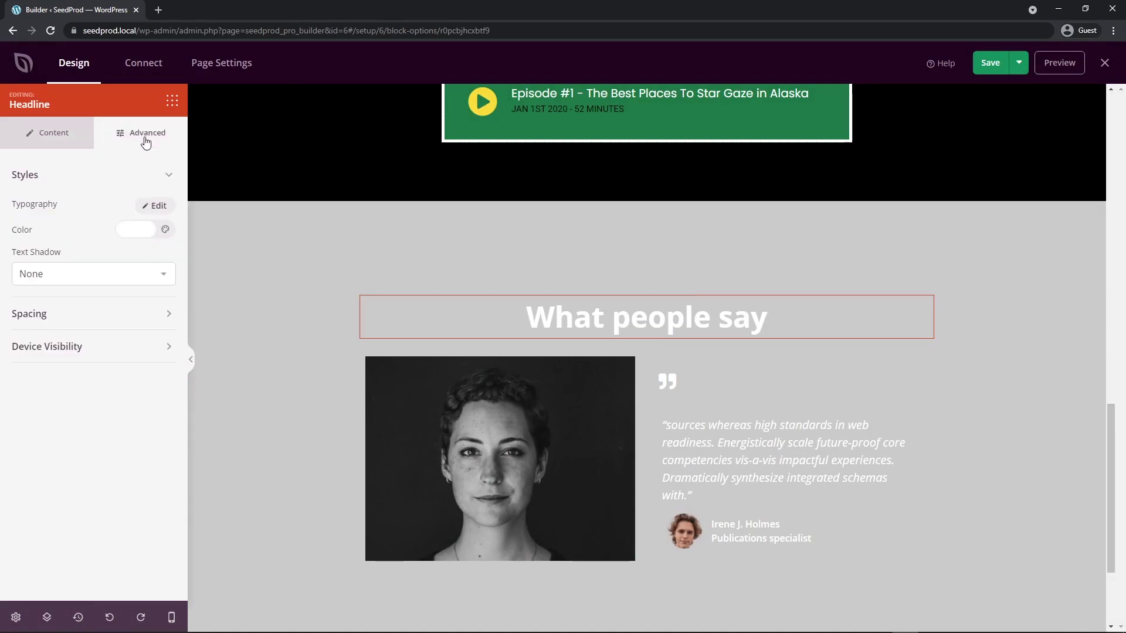
pyautogui.click(139, 229)
pyautogui.click(97, 282)
pyautogui.click(95, 237)
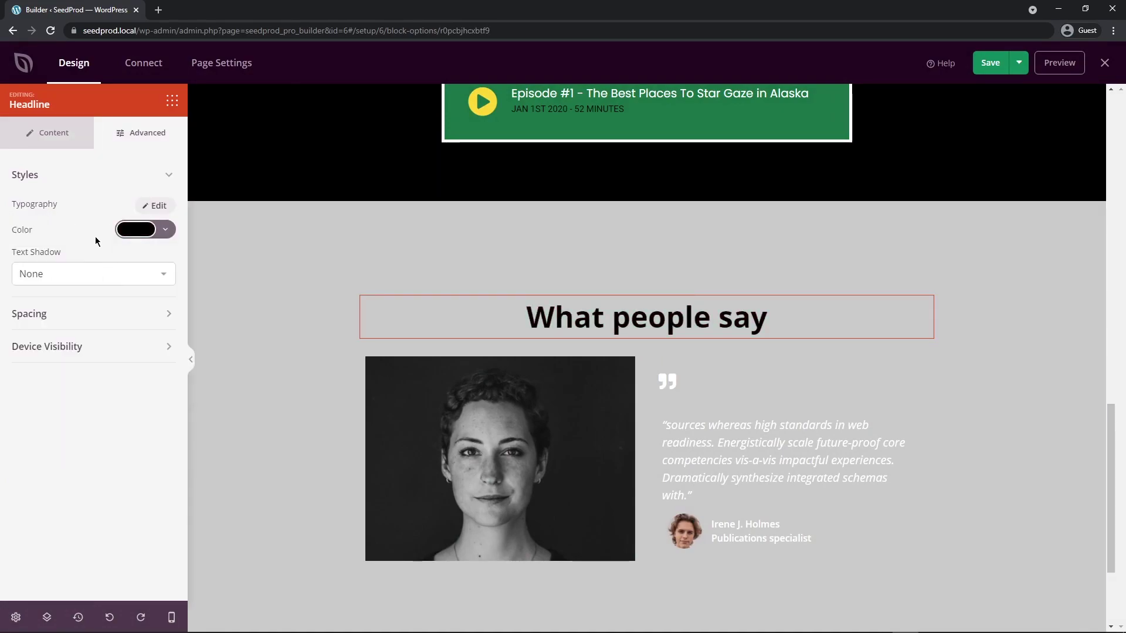
pyautogui.click(155, 205)
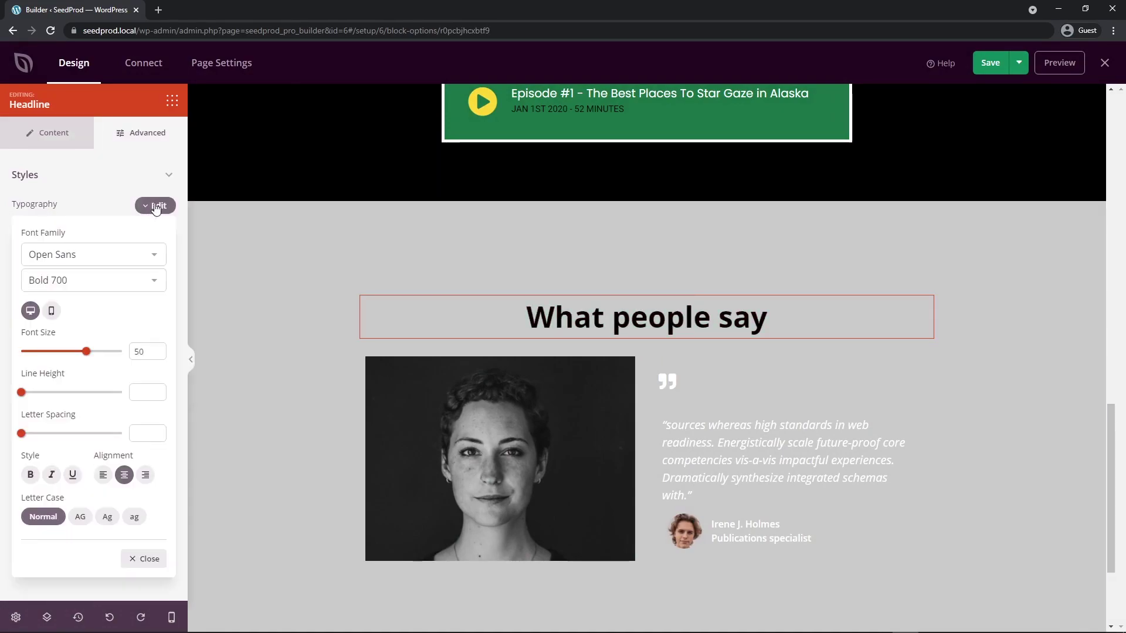
pyautogui.click(81, 524)
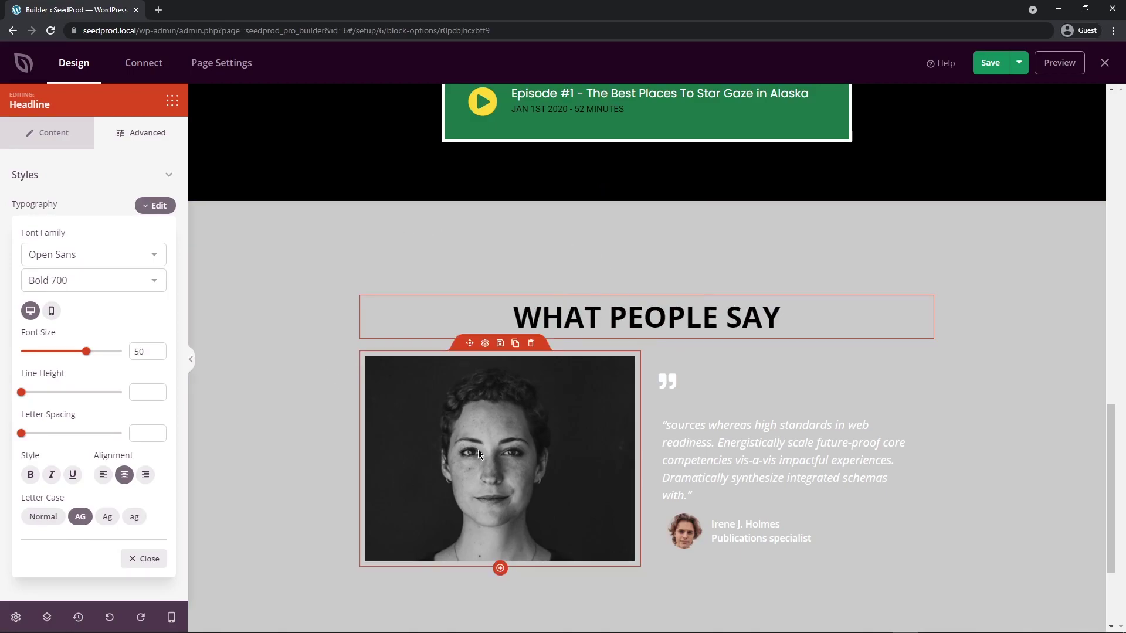
# Swap the testimonial portrait for hiker.jpg from the Media Library.
pyautogui.click(520, 461)
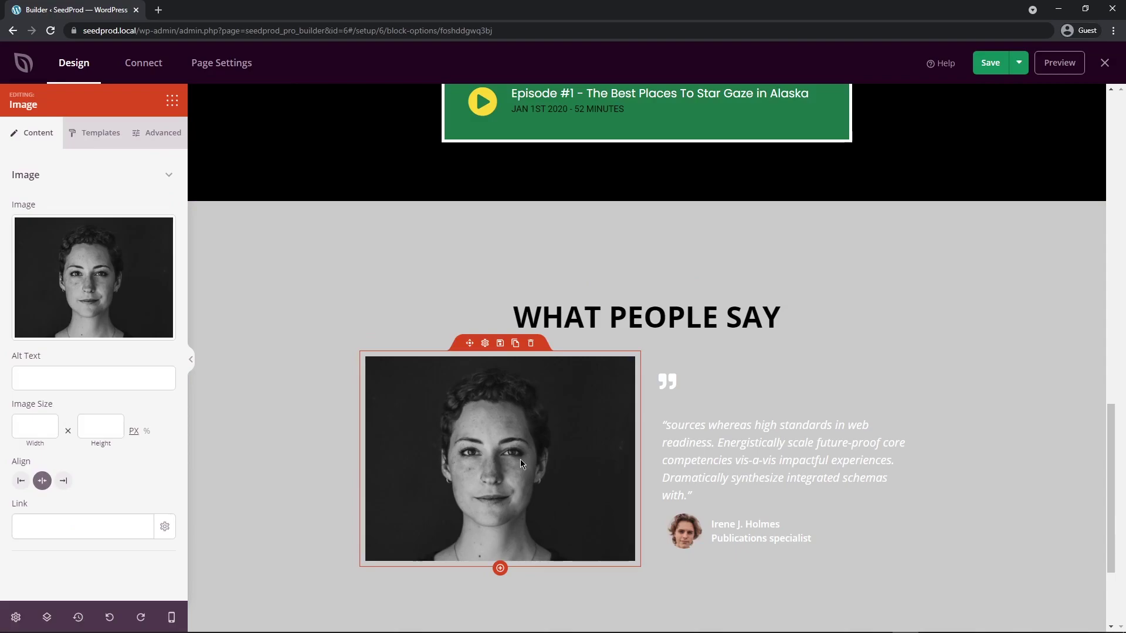
pyautogui.scroll(-1, 512, 462)
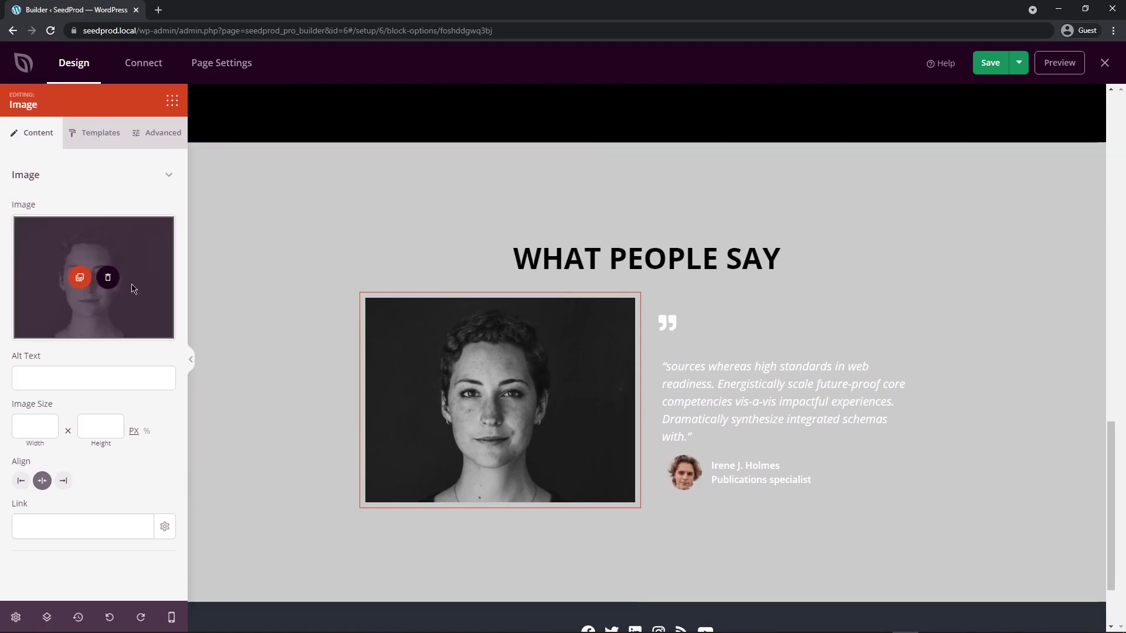
pyautogui.click(107, 279)
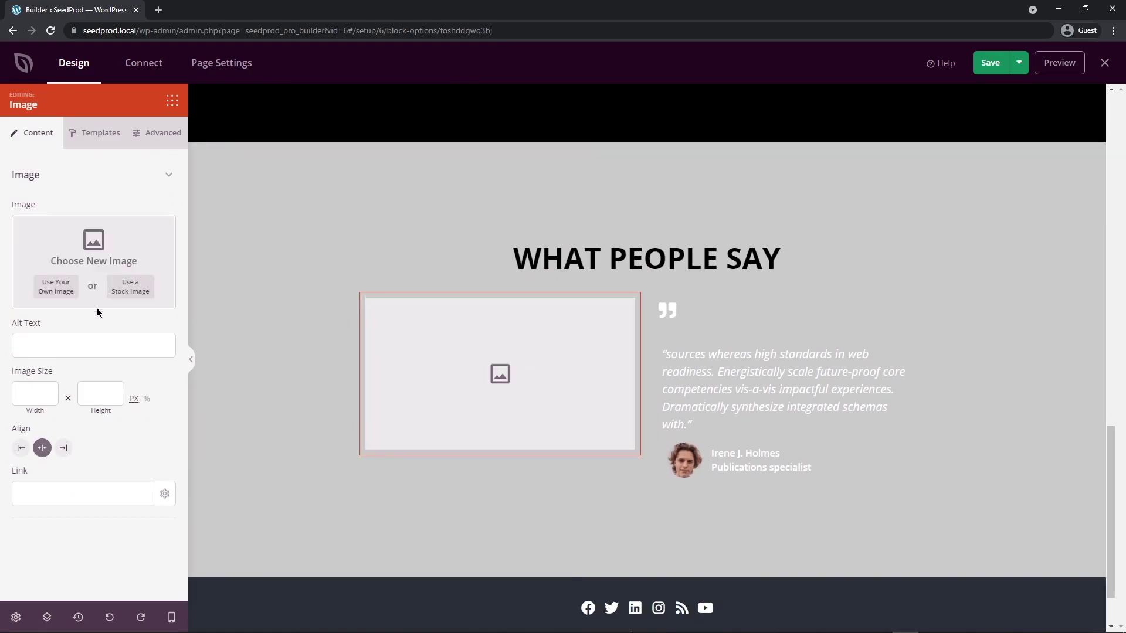
pyautogui.click(56, 294)
pyautogui.click(241, 199)
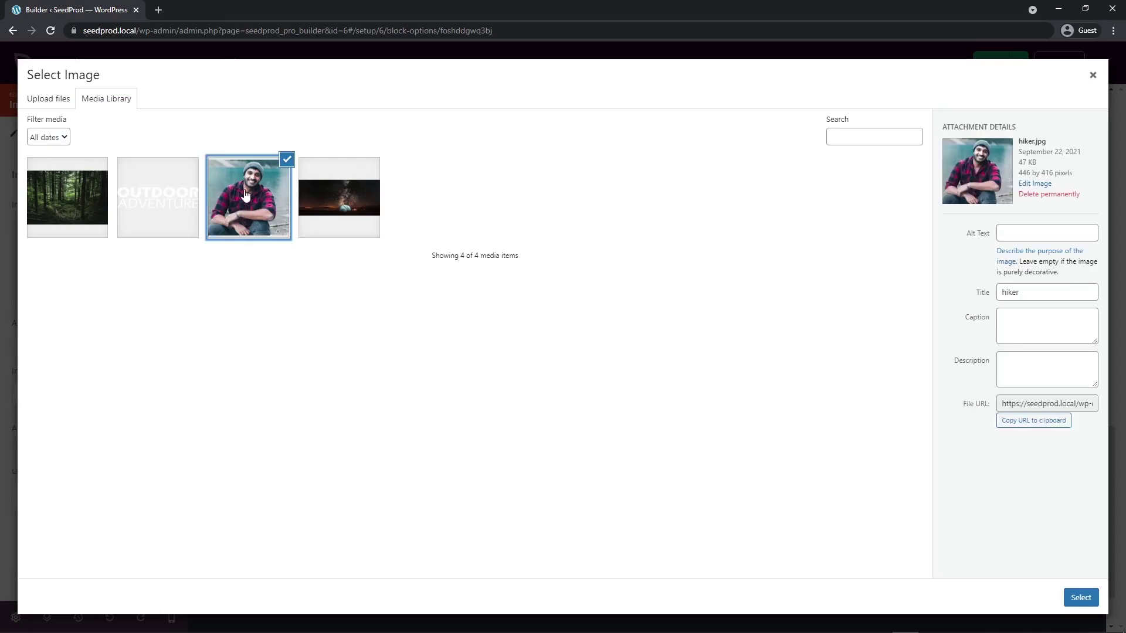
pyautogui.click(1081, 598)
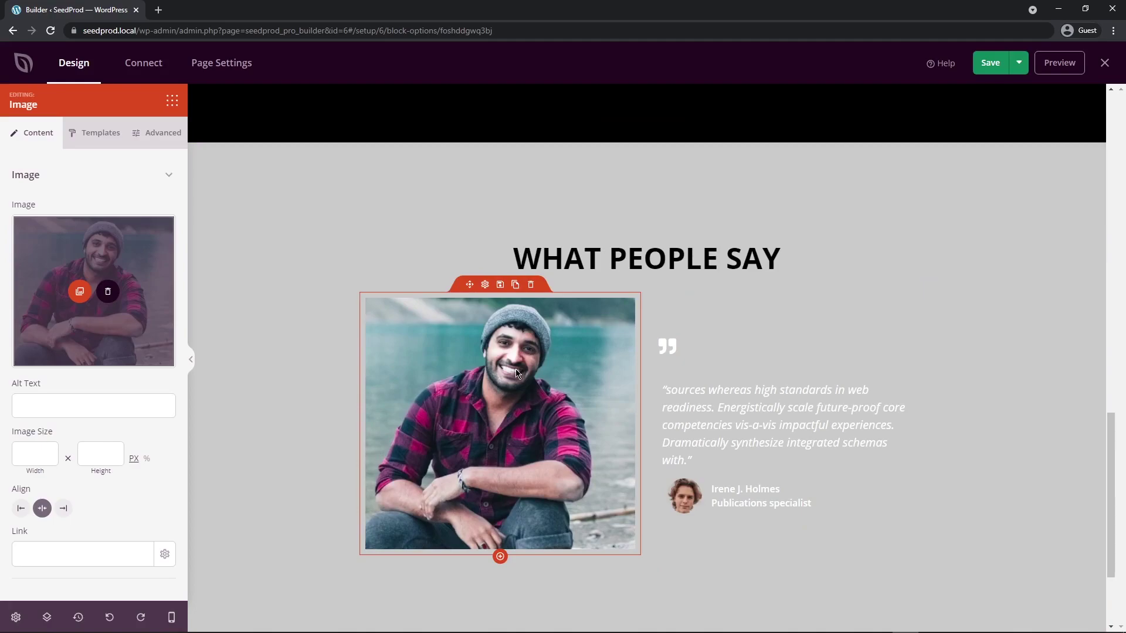
pyautogui.scroll(8, 544, 385)
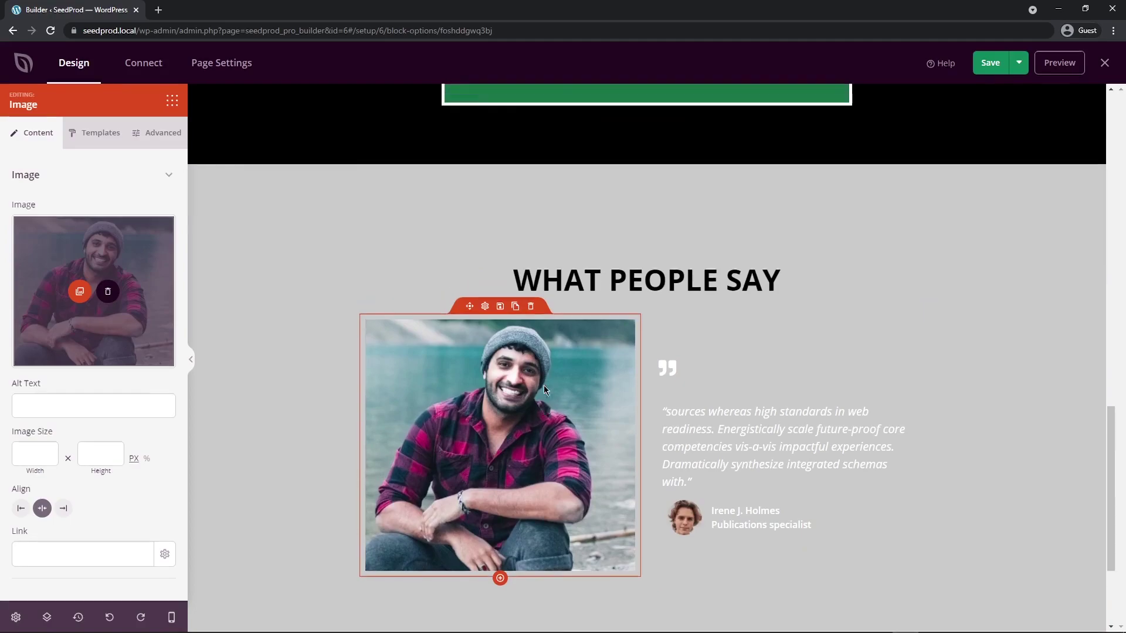
pyautogui.scroll(-8, 544, 387)
pyautogui.scroll(-2, 544, 396)
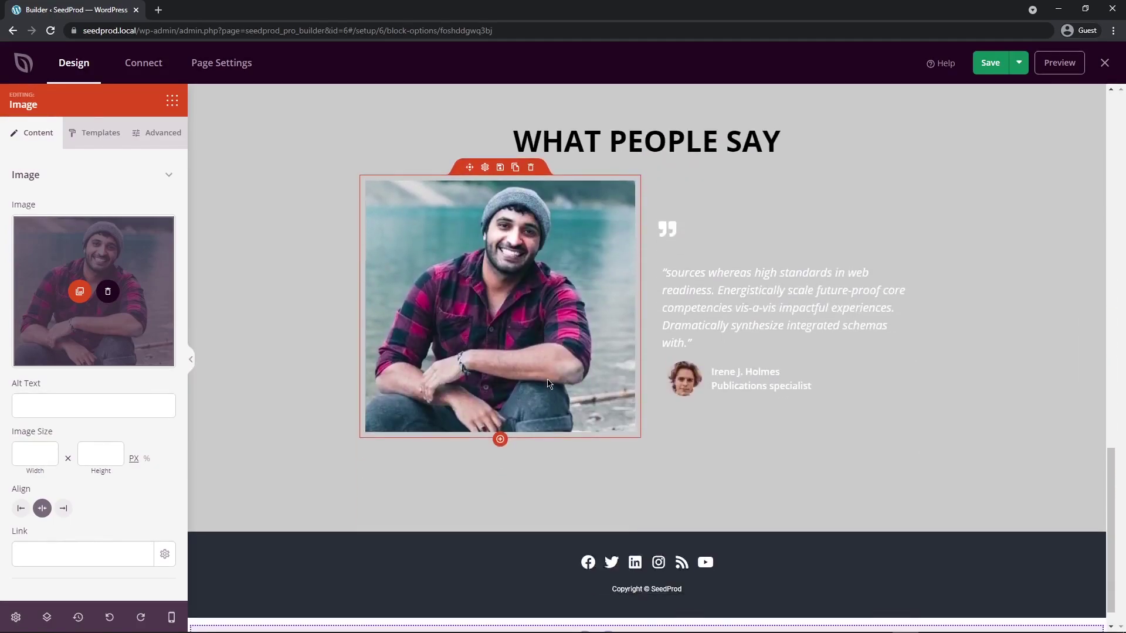
pyautogui.scroll(1, 479, 305)
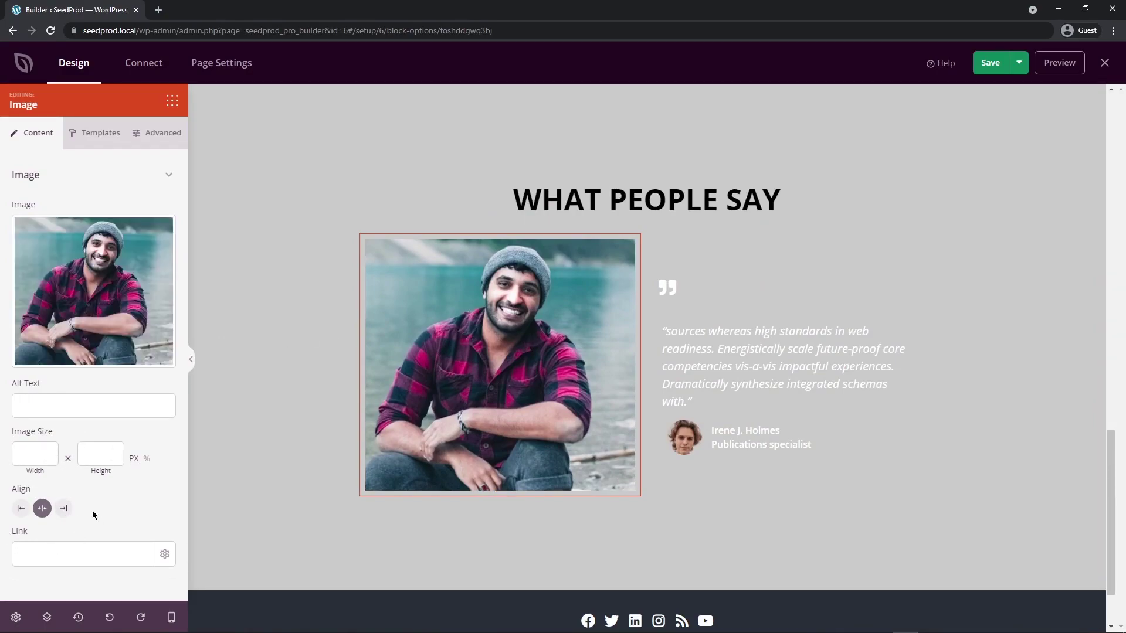
# Apply the thick white frame preset style to the hiker photo.
pyautogui.click(91, 138)
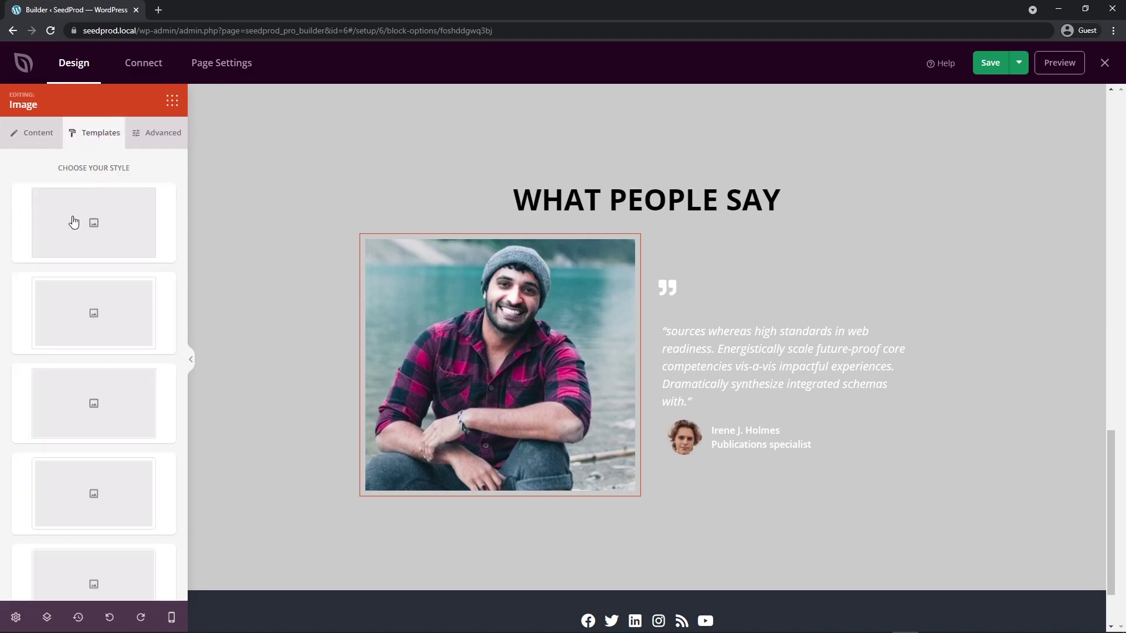
pyautogui.scroll(-5, 110, 410)
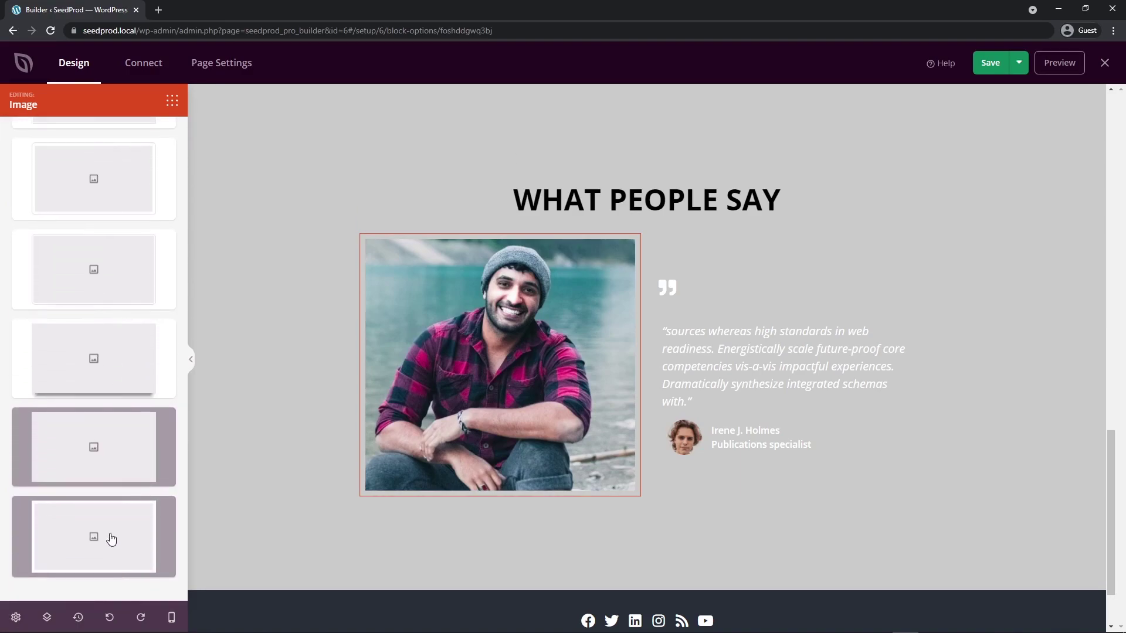
pyautogui.click(111, 539)
pyautogui.scroll(5, 143, 191)
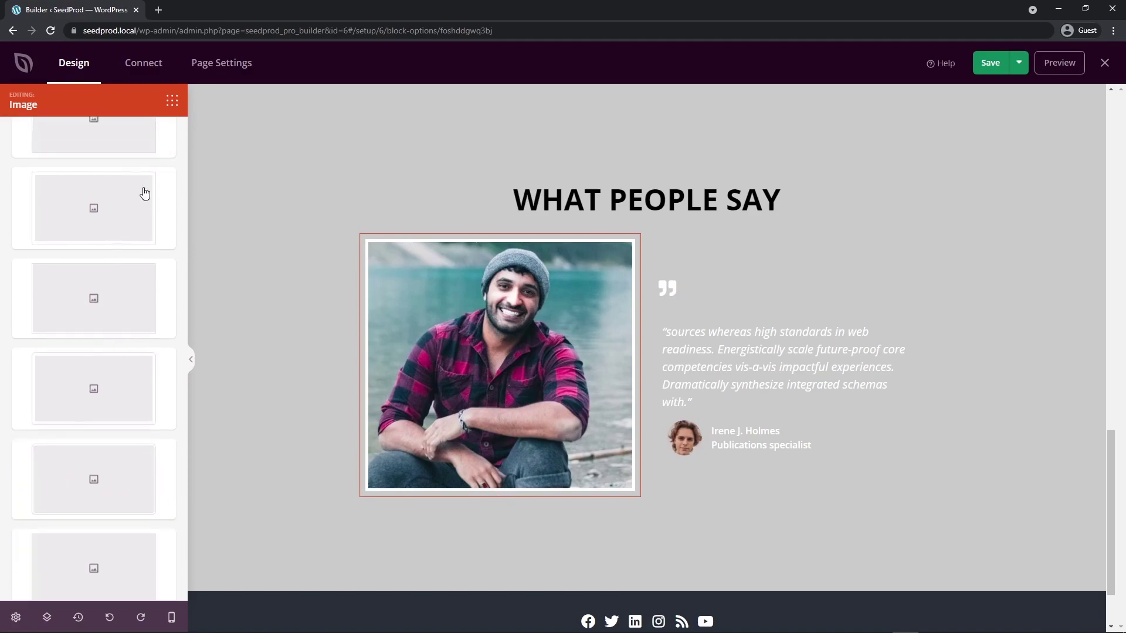
# Raise the image border's whitespace padding from 4 to 15.
pyautogui.click(161, 136)
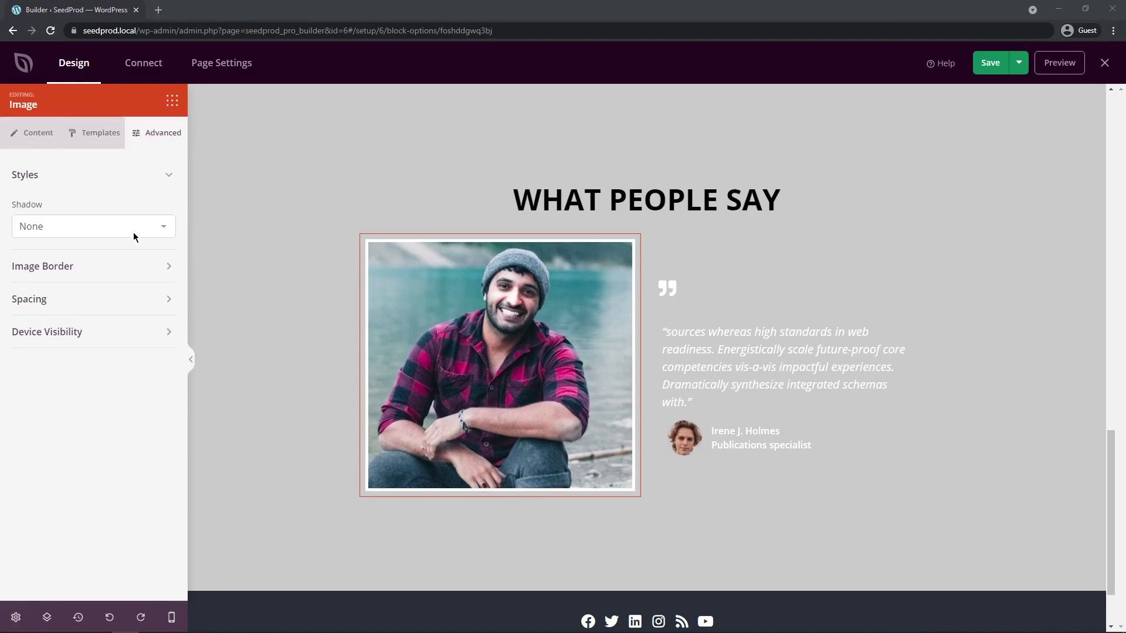
pyautogui.click(166, 186)
pyautogui.click(166, 209)
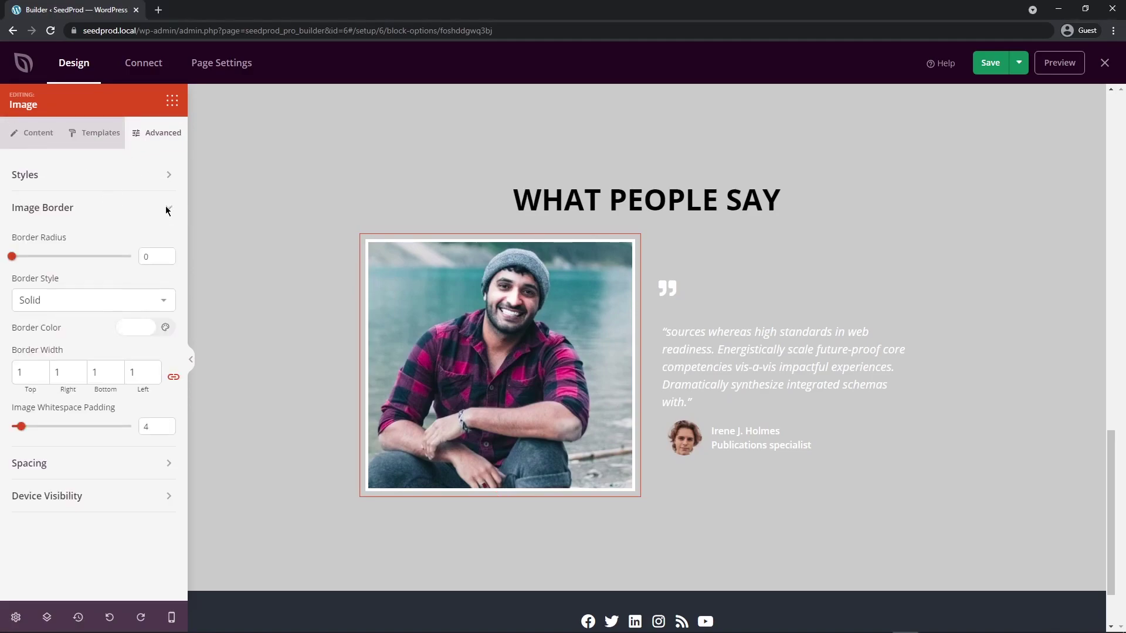
pyautogui.moveTo(26, 432); pyautogui.dragTo(49, 432)
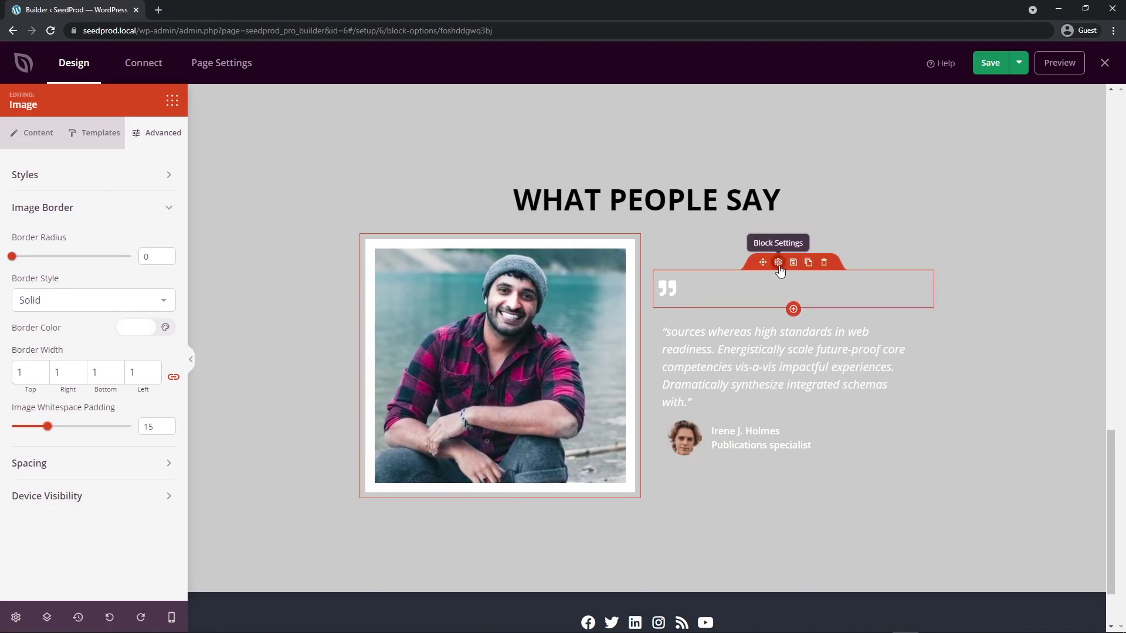
# Change the quote icon's colour to black (#000000).
pyautogui.click(774, 271)
pyautogui.moveTo(94, 239)
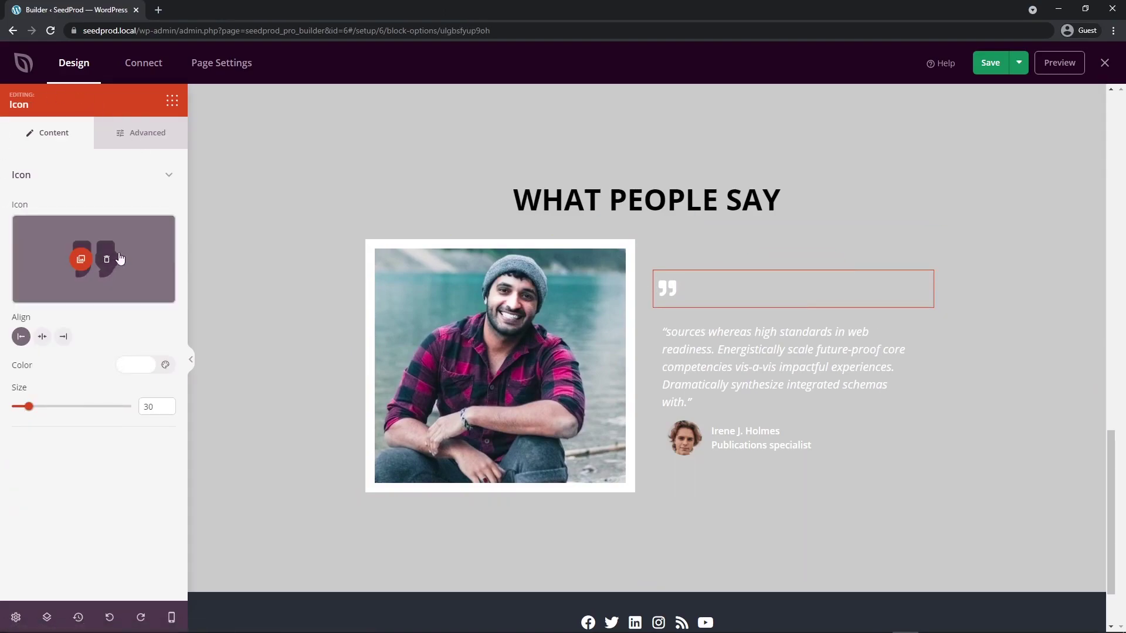
pyautogui.click(137, 365)
pyautogui.click(144, 435)
pyautogui.moveTo(134, 444); pyautogui.dragTo(105, 536)
pyautogui.click(106, 575)
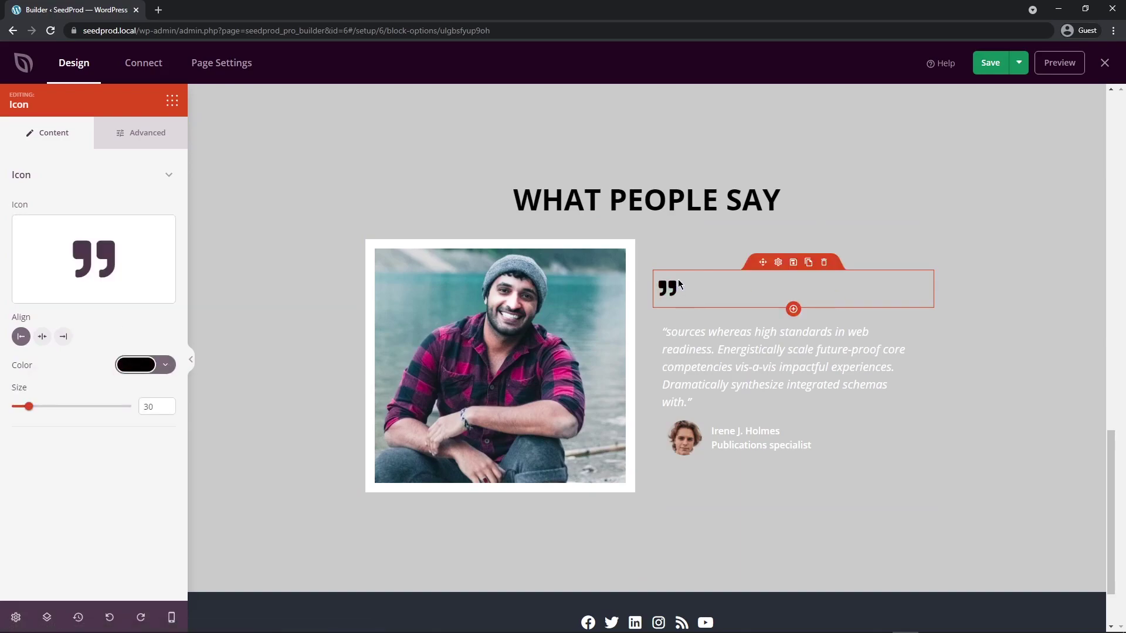
# Select the testimonial block to edit its settings.
pyautogui.moveTo(104, 287)
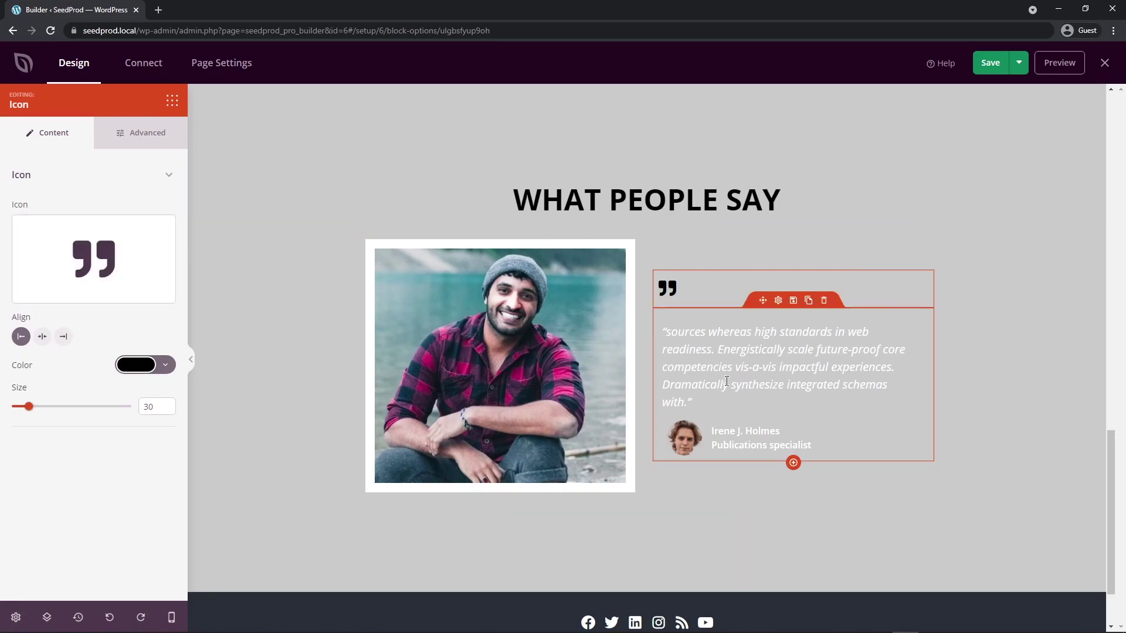
pyautogui.scroll(5, 691, 414)
pyautogui.scroll(2, 683, 433)
pyautogui.scroll(-7, 634, 410)
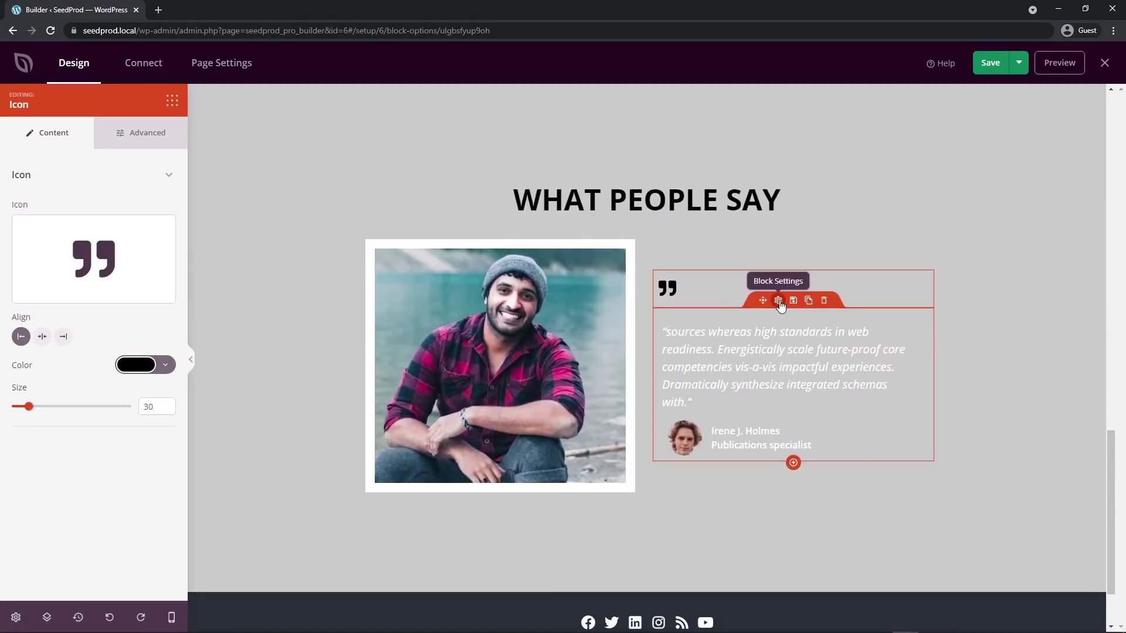
pyautogui.click(778, 302)
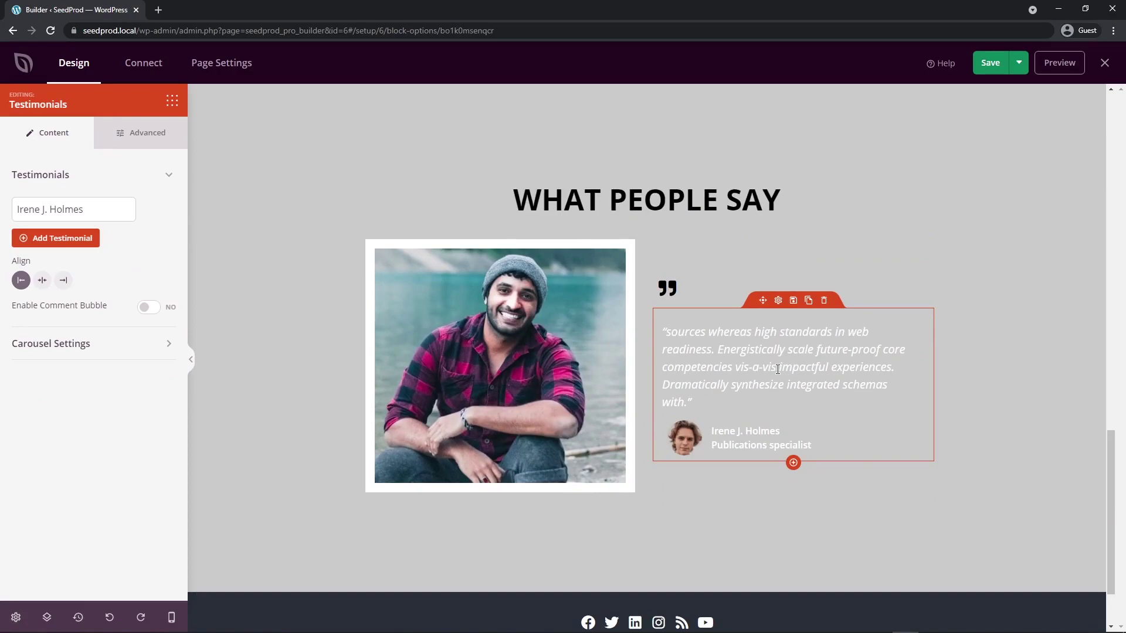
# Set the testimonial text colour to black and the name colour to grey.
pyautogui.click(144, 140)
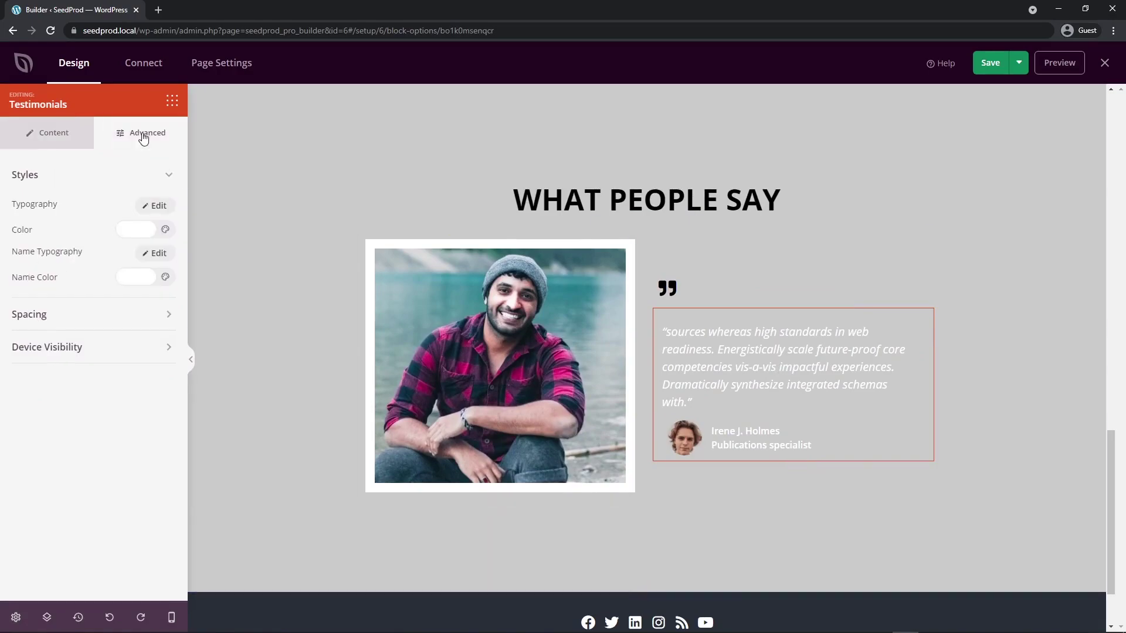
pyautogui.click(130, 230)
pyautogui.moveTo(143, 289)
pyautogui.mouseDown()
pyautogui.moveTo(120, 352)
pyautogui.moveTo(101, 339)
pyautogui.mouseUp()
pyautogui.click(85, 278)
pyautogui.click(141, 278)
pyautogui.click(72, 286)
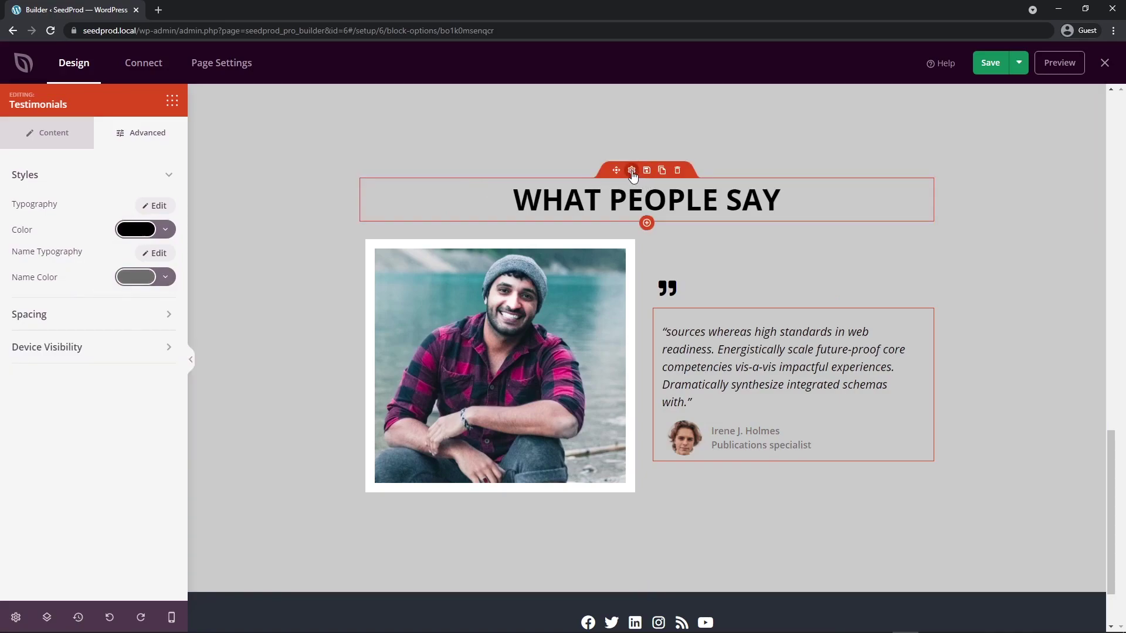
# Set the WHAT PEOPLE SAY heading's font family to Default.
pyautogui.click(632, 172)
pyautogui.click(151, 140)
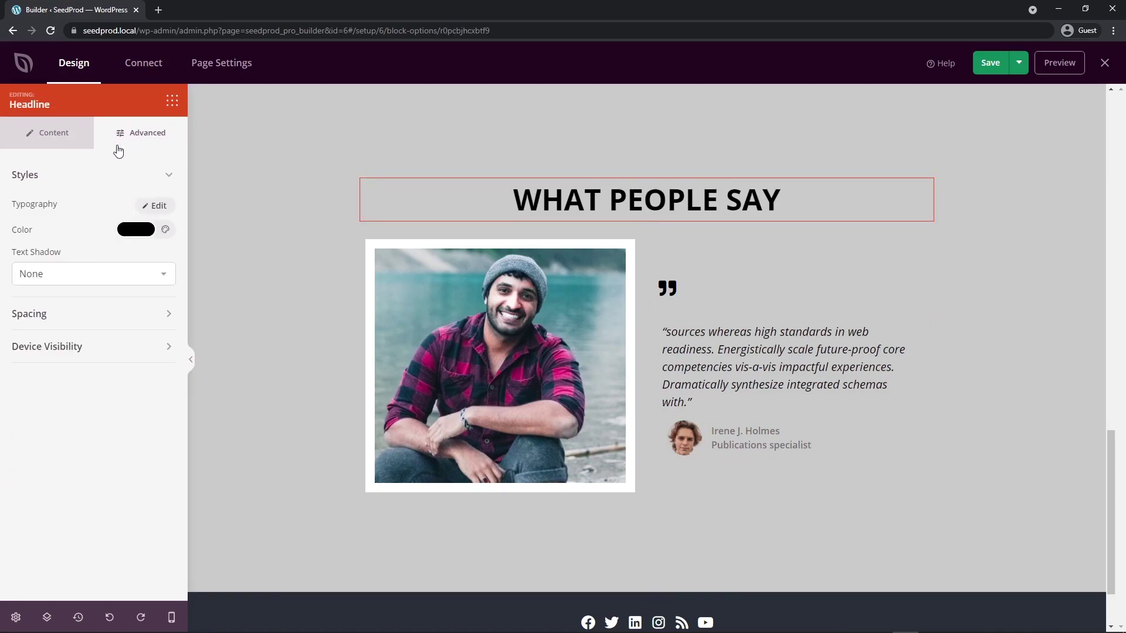
pyautogui.click(158, 207)
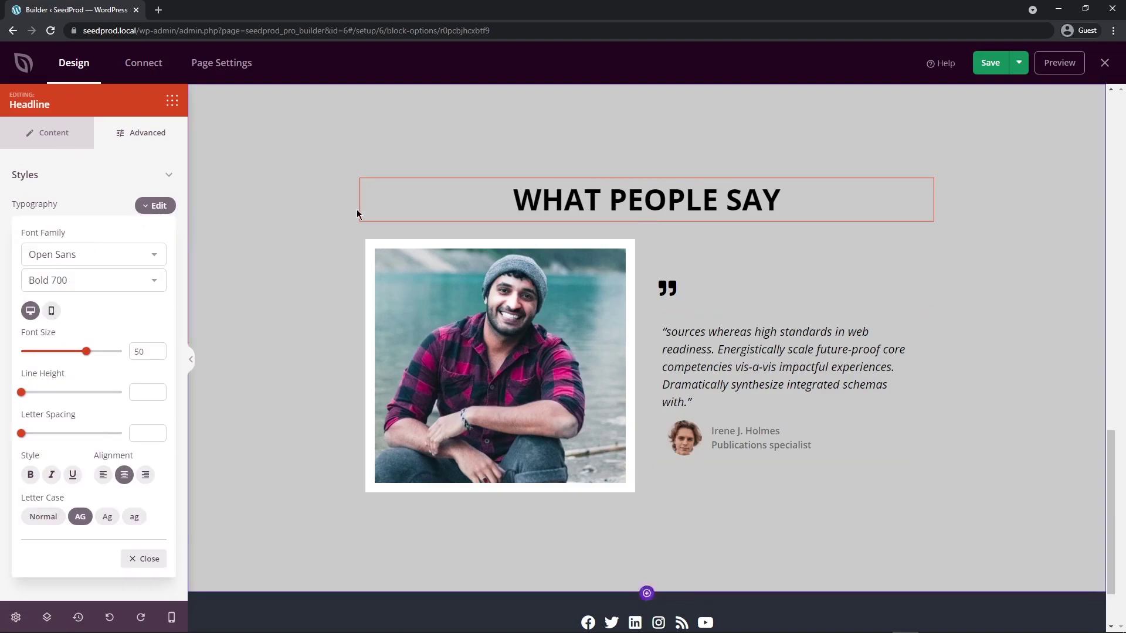
pyautogui.click(153, 254)
pyautogui.moveTo(184, 455); pyautogui.dragTo(184, 273)
pyautogui.click(100, 274)
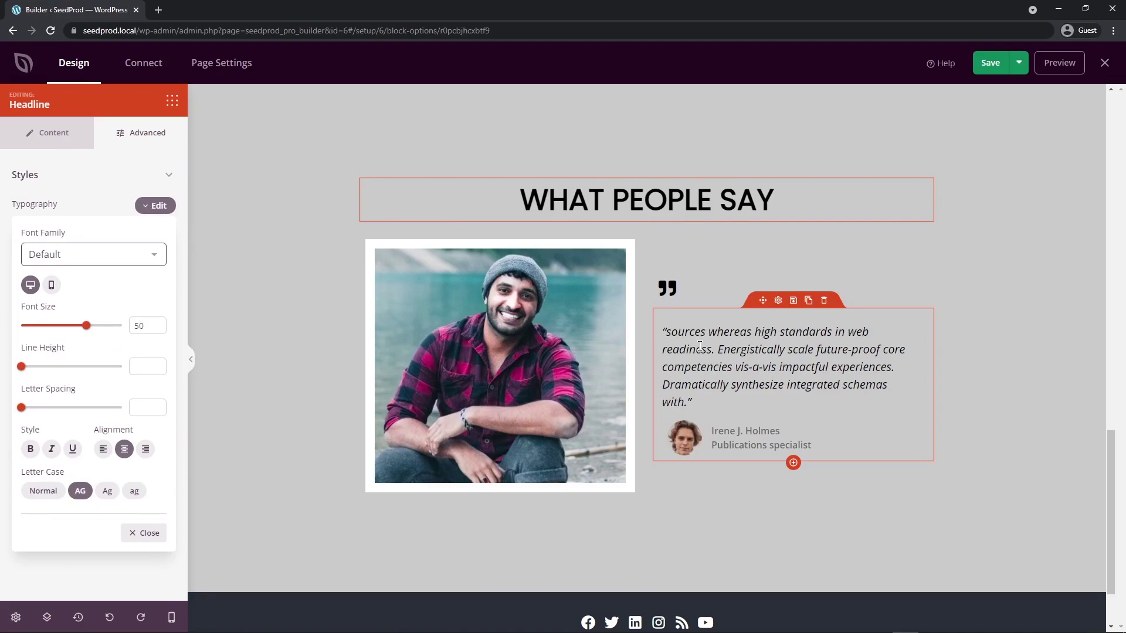
# Set the testimonial's font family to Default.
pyautogui.click(774, 301)
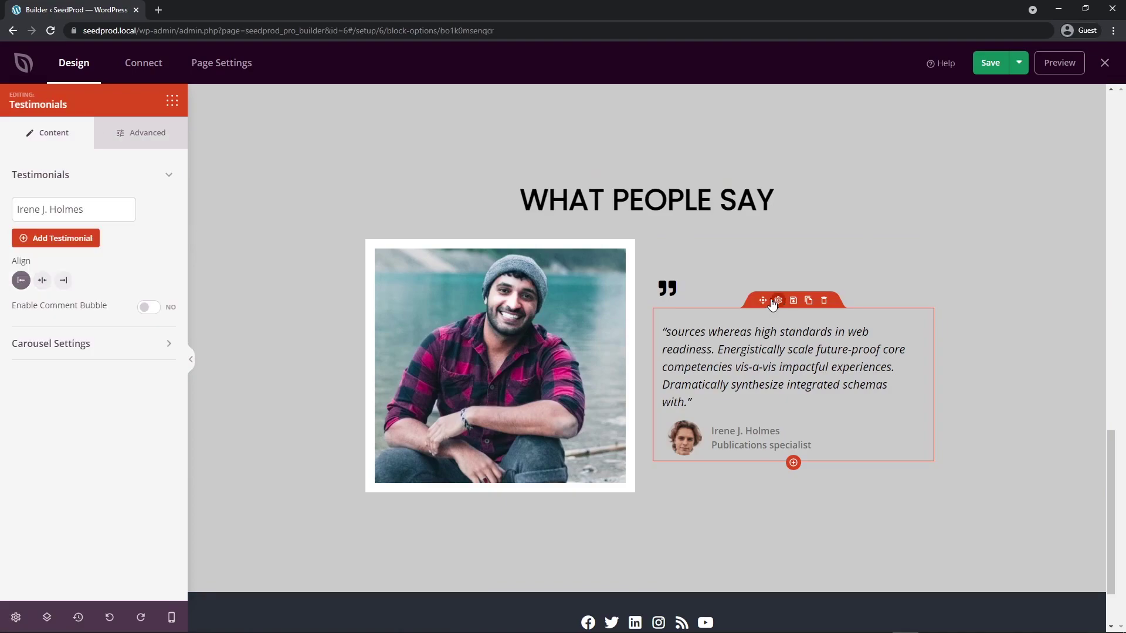
pyautogui.click(148, 138)
pyautogui.click(156, 208)
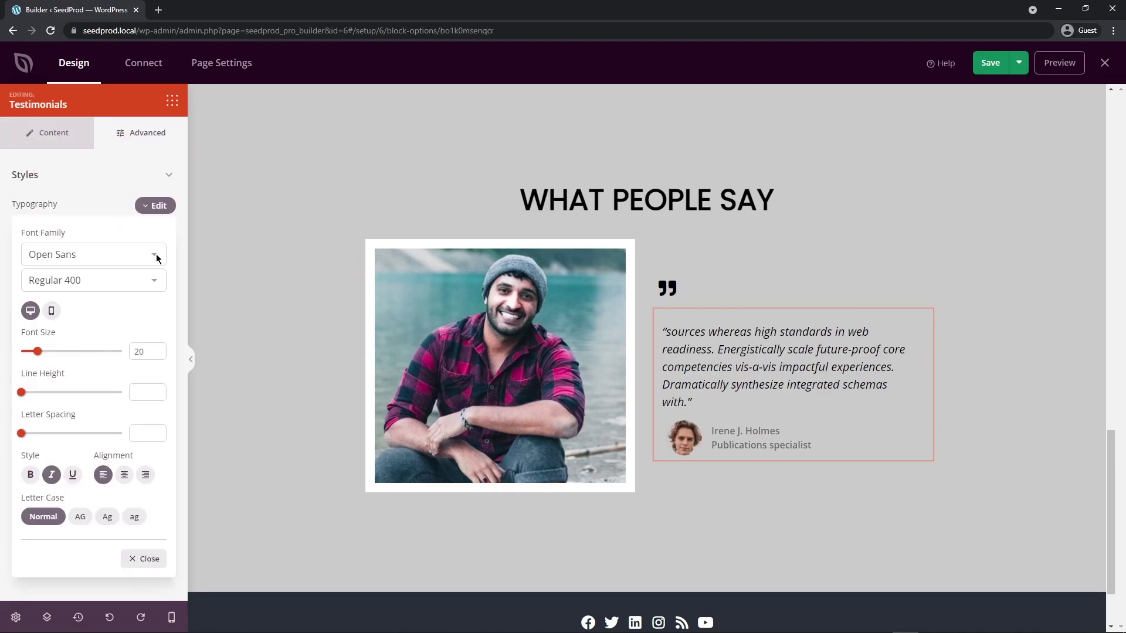
pyautogui.click(157, 259)
pyautogui.scroll(20, 94, 352)
pyautogui.click(88, 271)
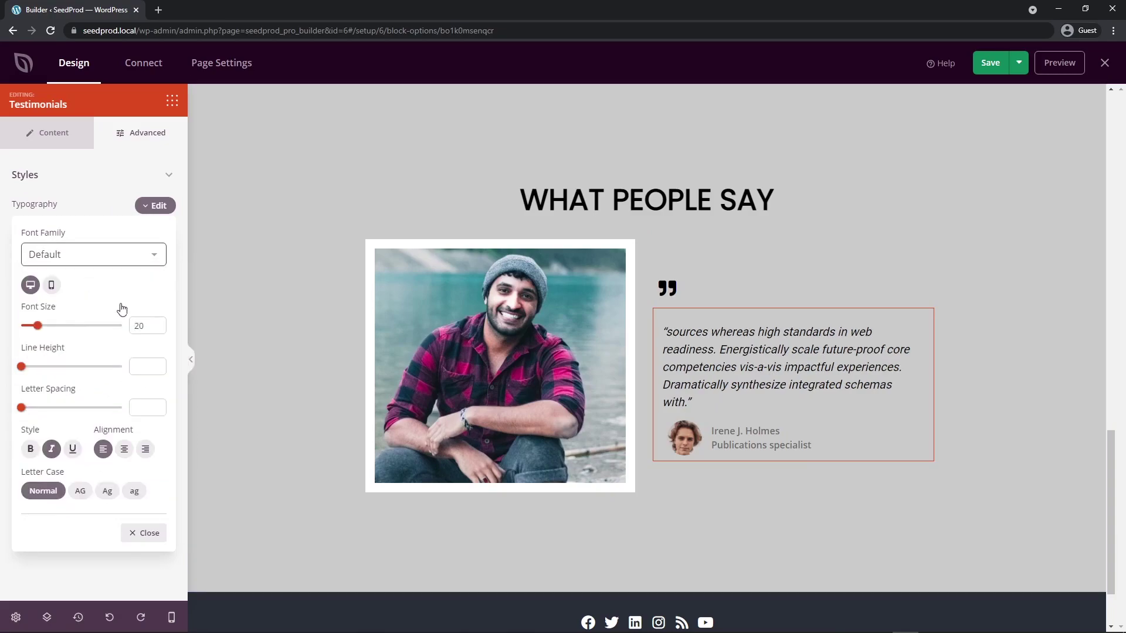
pyautogui.click(153, 206)
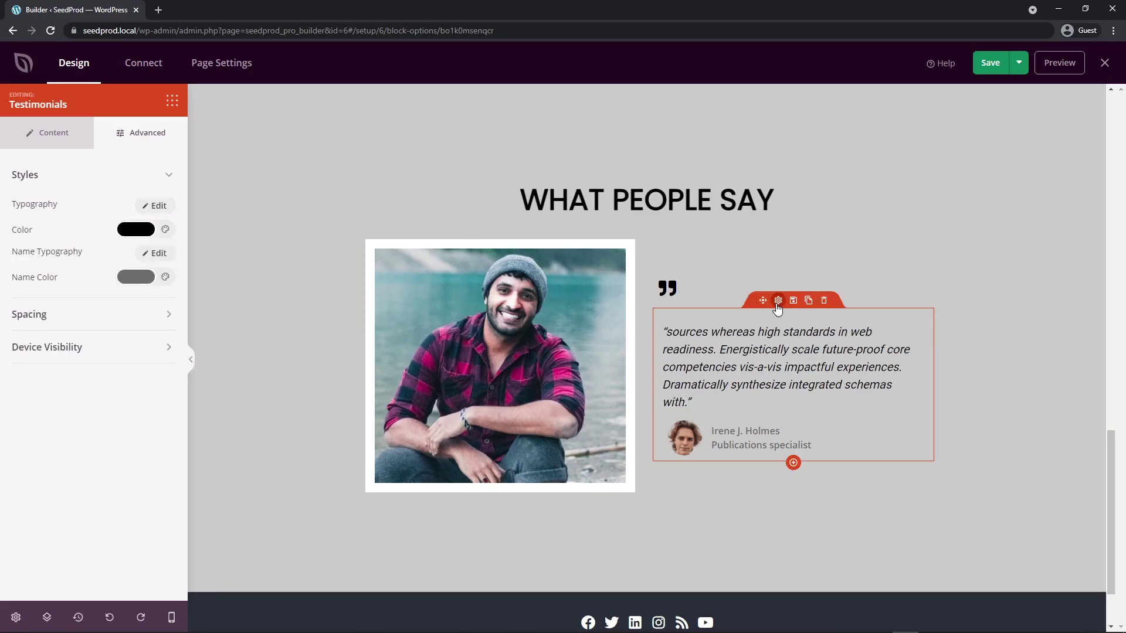
# Duplicate the testimonial and rename the second one to John Doe.
pyautogui.click(47, 136)
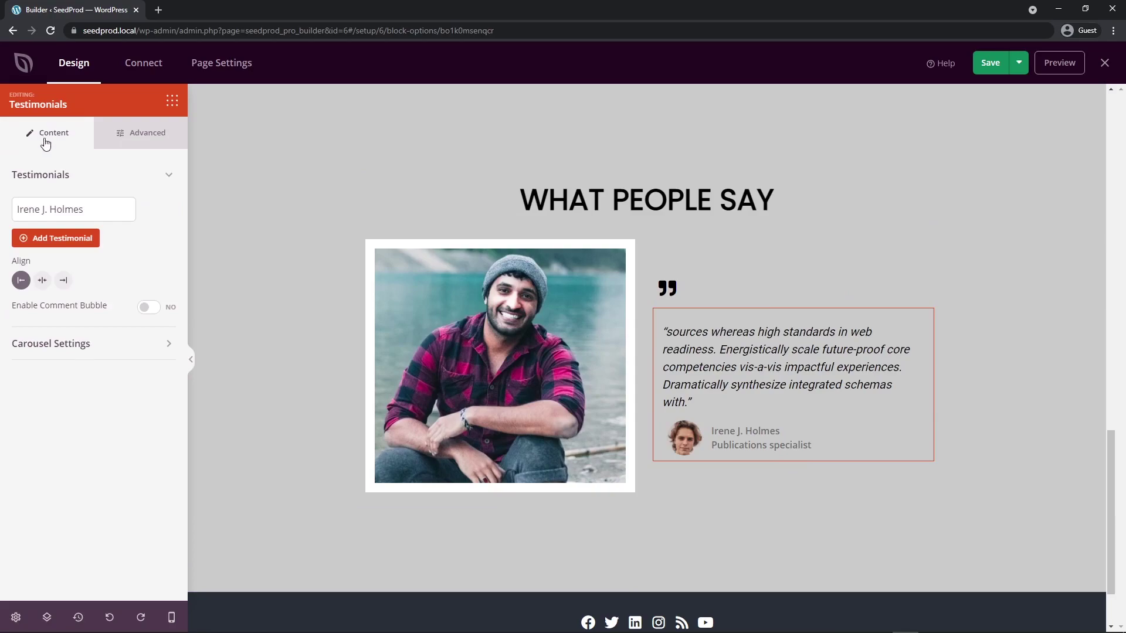
pyautogui.click(149, 209)
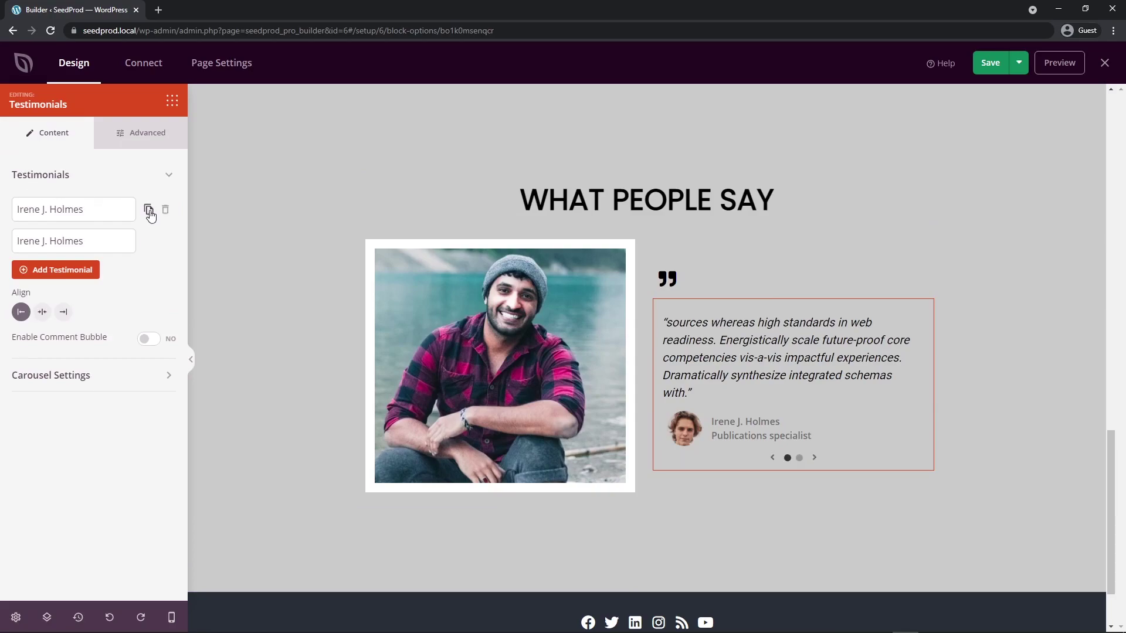
pyautogui.click(100, 243)
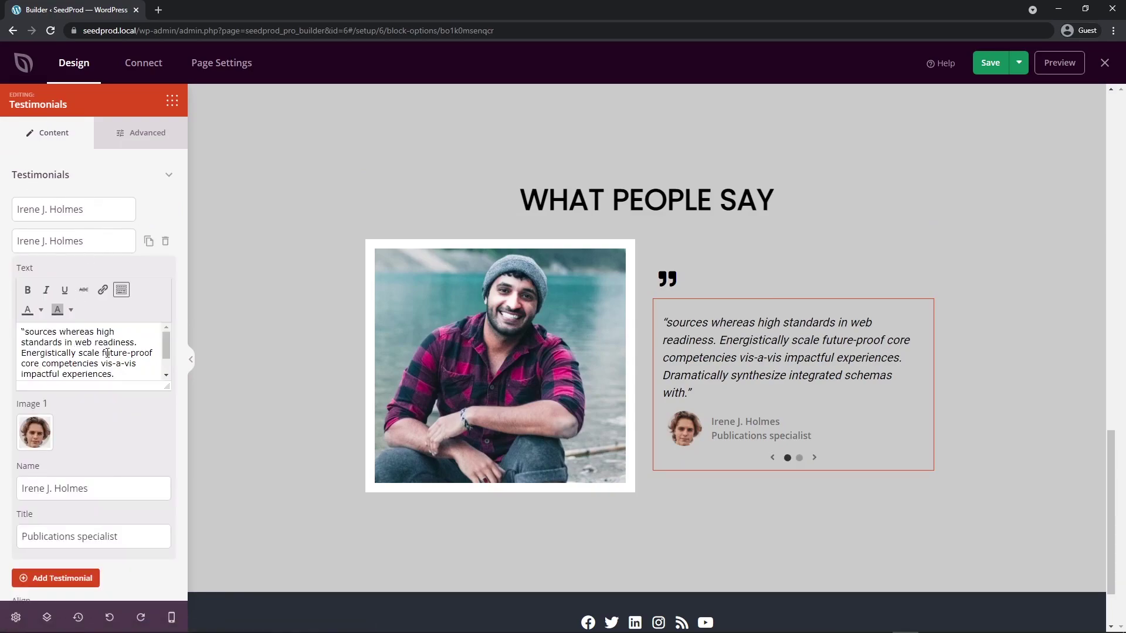
pyautogui.scroll(-2, 70, 349)
pyautogui.scroll(2, 70, 349)
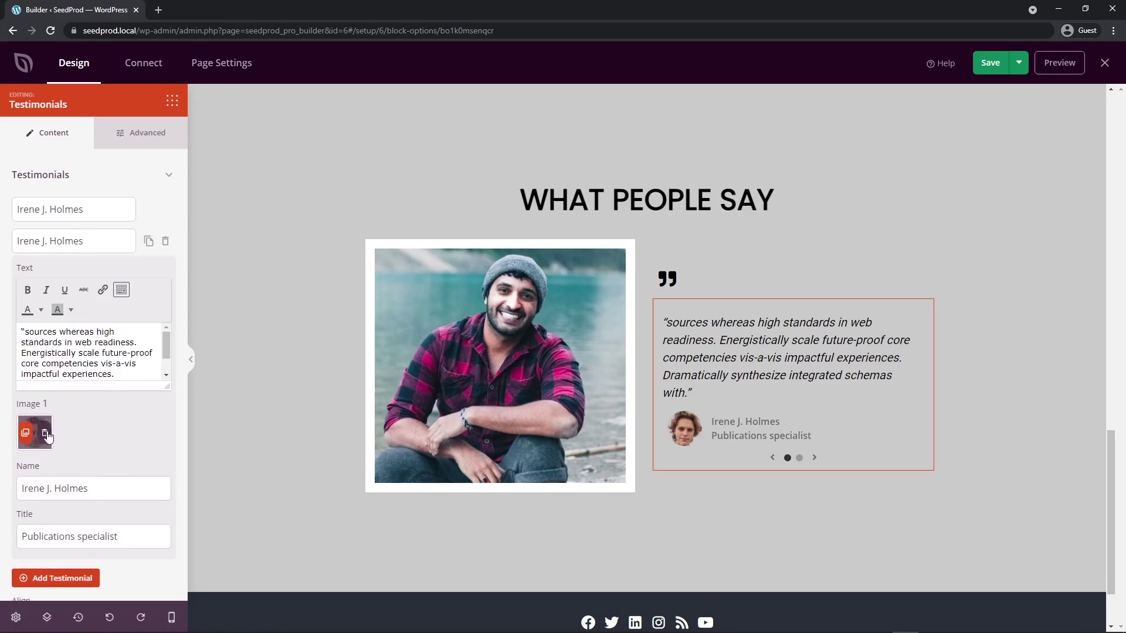
pyautogui.scroll(-1, 103, 451)
pyautogui.moveTo(112, 430); pyautogui.dragTo(8, 432)
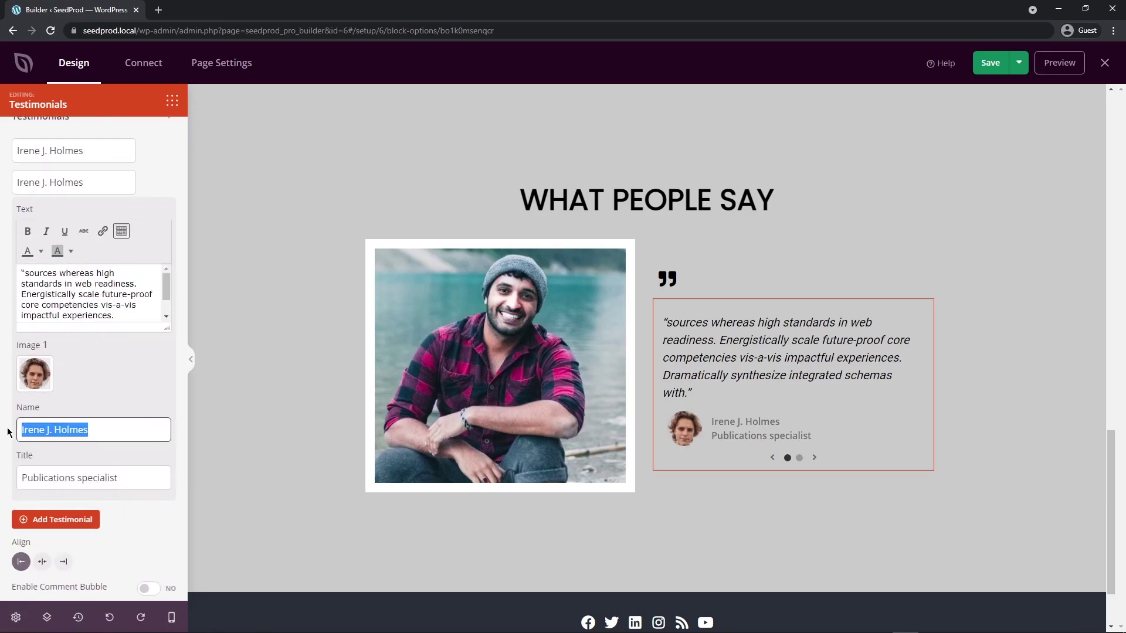
pyautogui.write('John Doe')
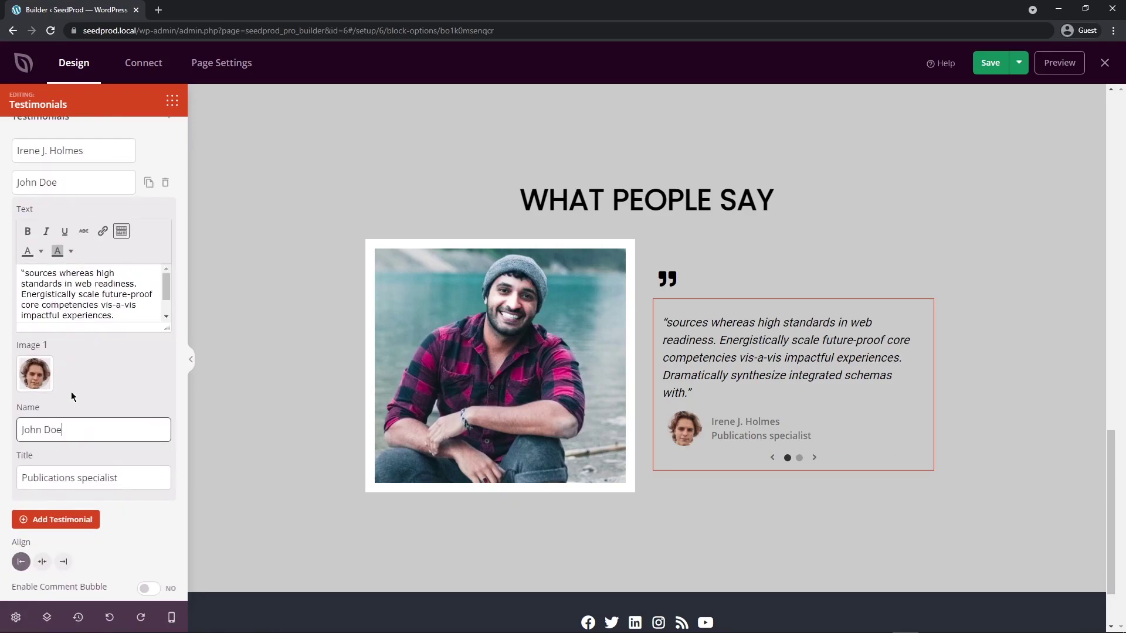
pyautogui.click(75, 184)
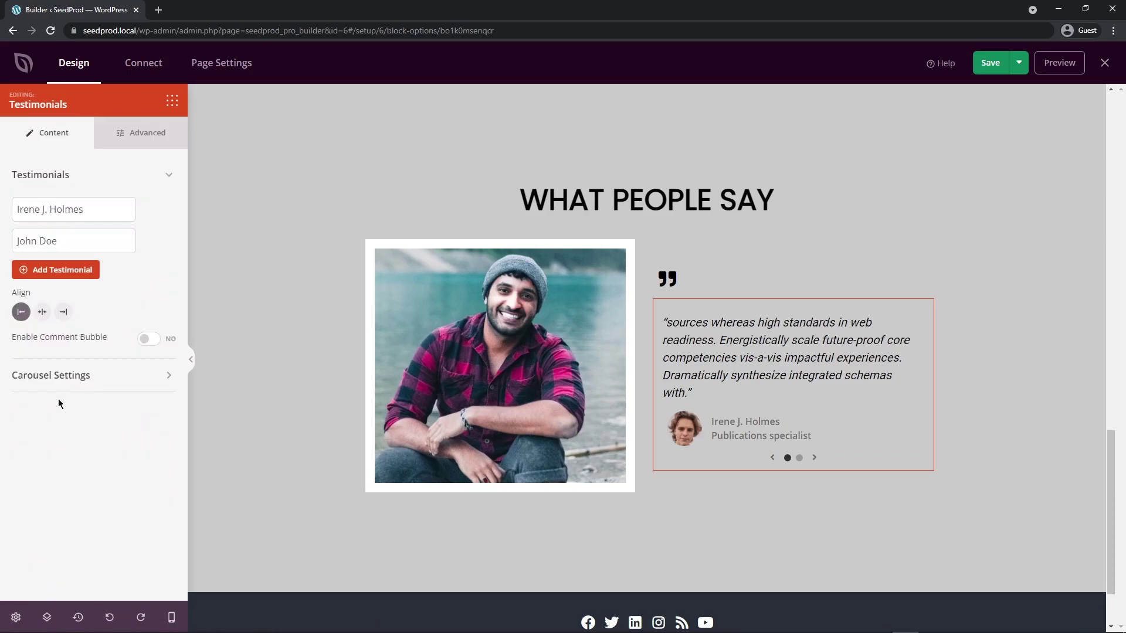
# Toggle carousel navigation to Light and back to Dark, then check both slides.
pyautogui.click(168, 378)
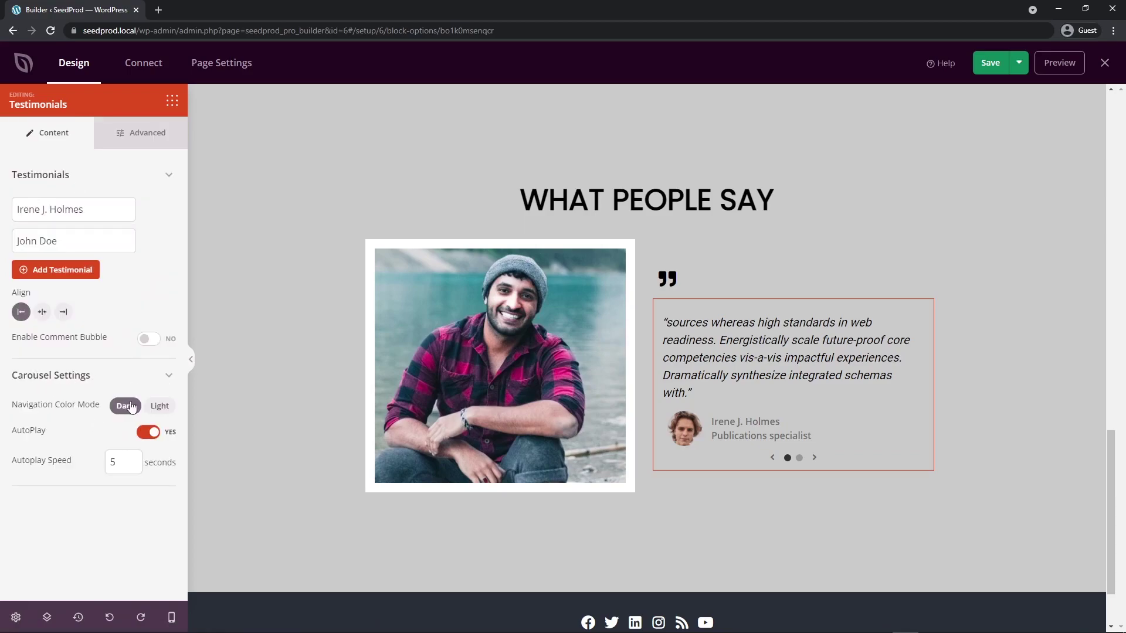
pyautogui.click(161, 407)
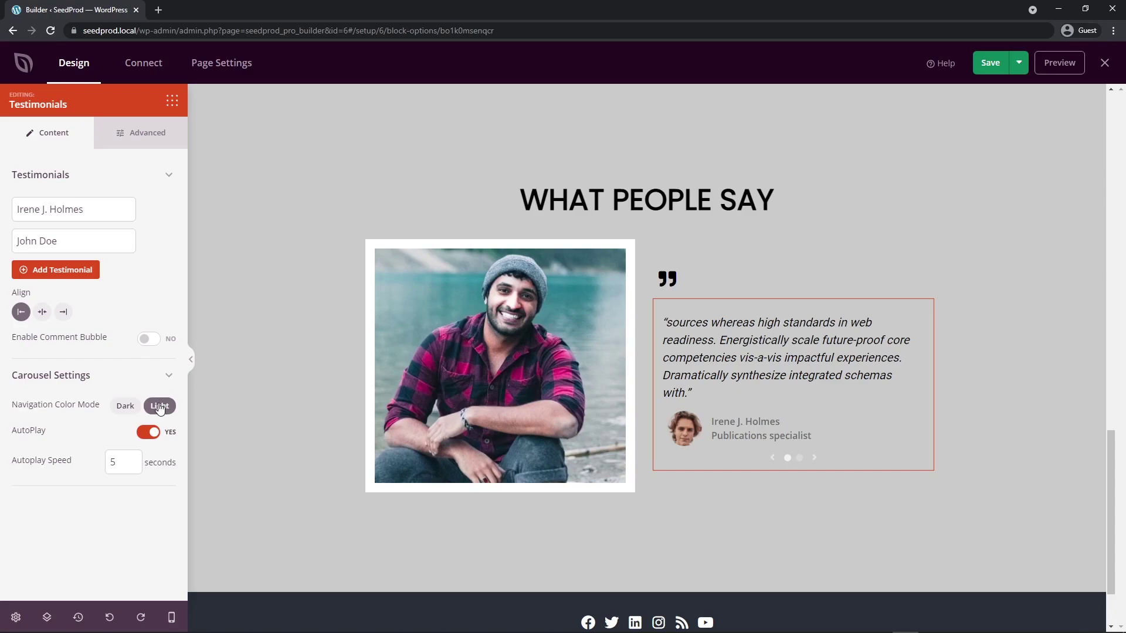
pyautogui.click(125, 406)
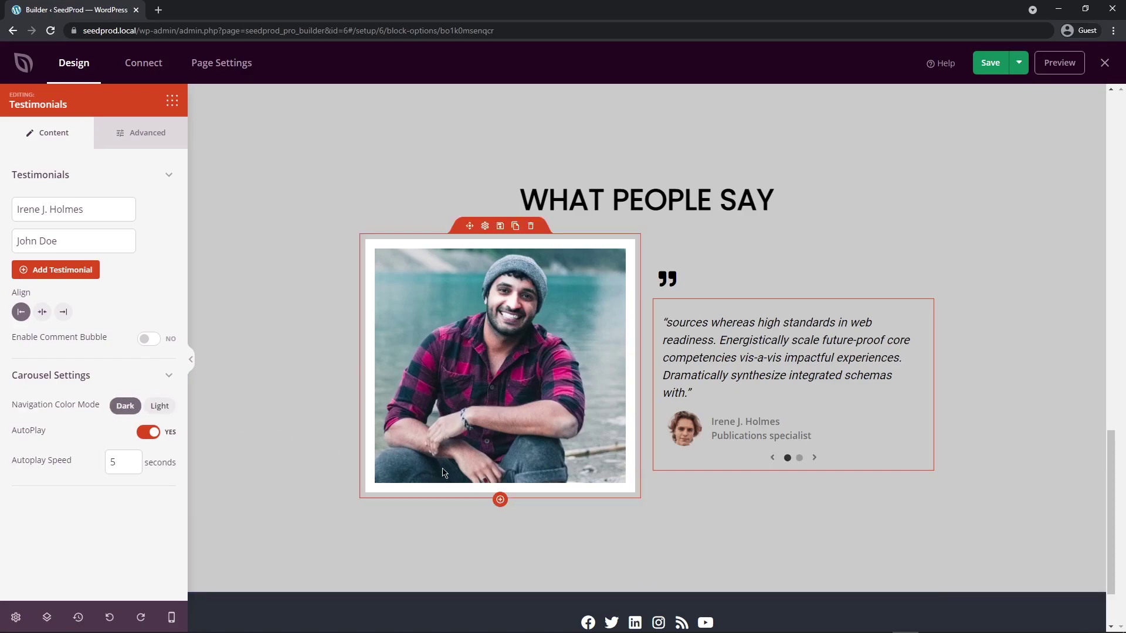
pyautogui.click(814, 458)
pyautogui.click(772, 458)
pyautogui.click(813, 458)
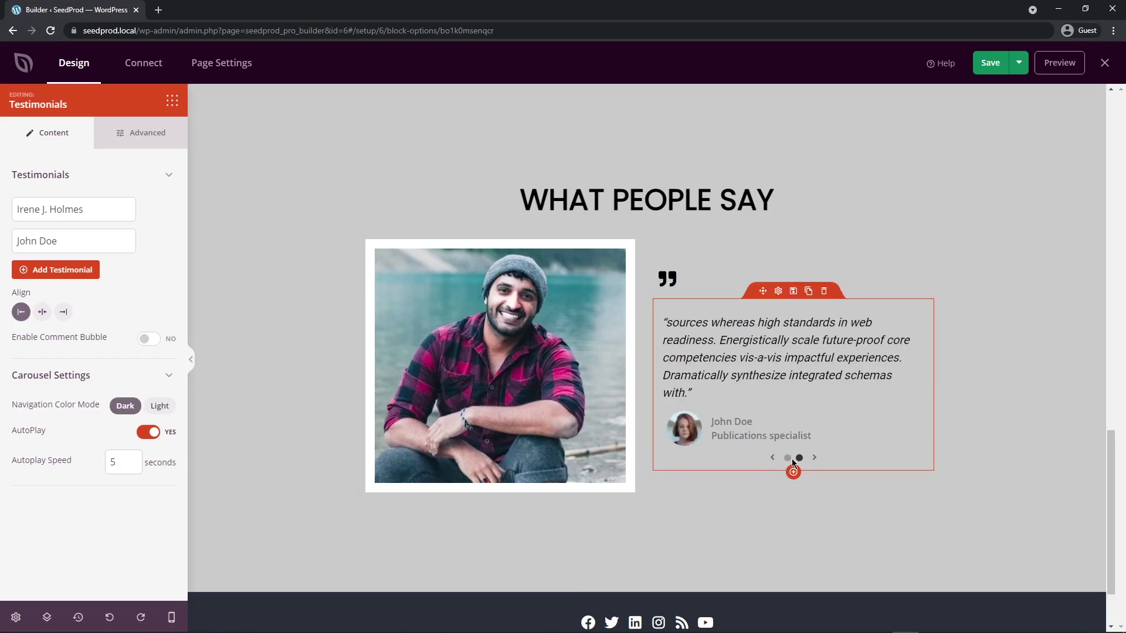
pyautogui.scroll(1, 774, 466)
# Set the testimonial section's left and right padding to 0.
pyautogui.click(628, 135)
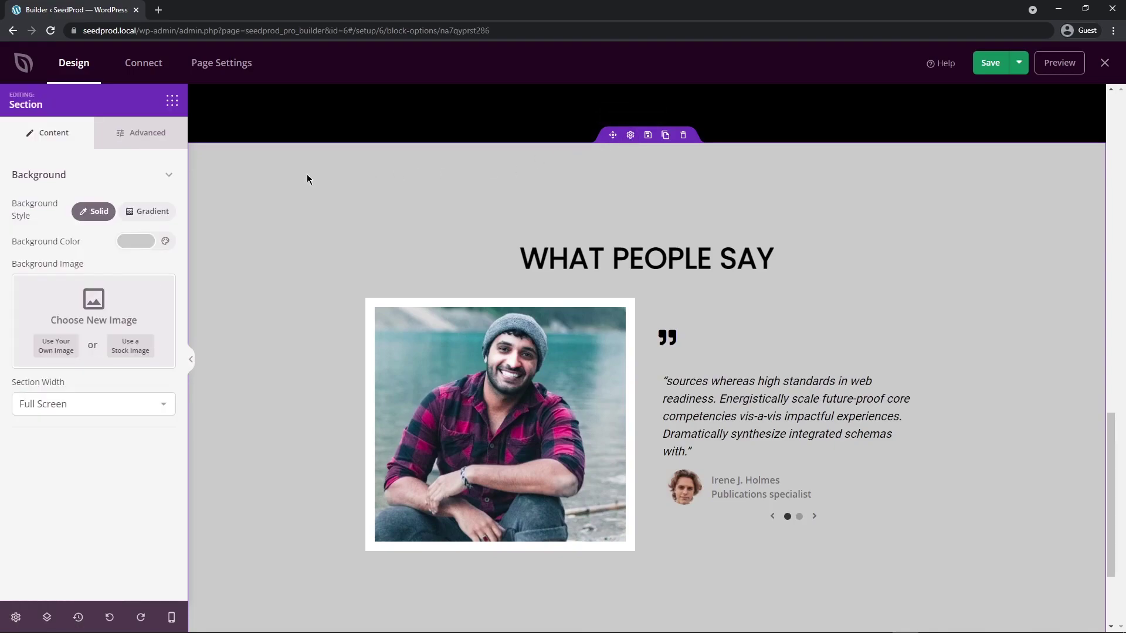
pyautogui.click(147, 136)
pyautogui.click(63, 291)
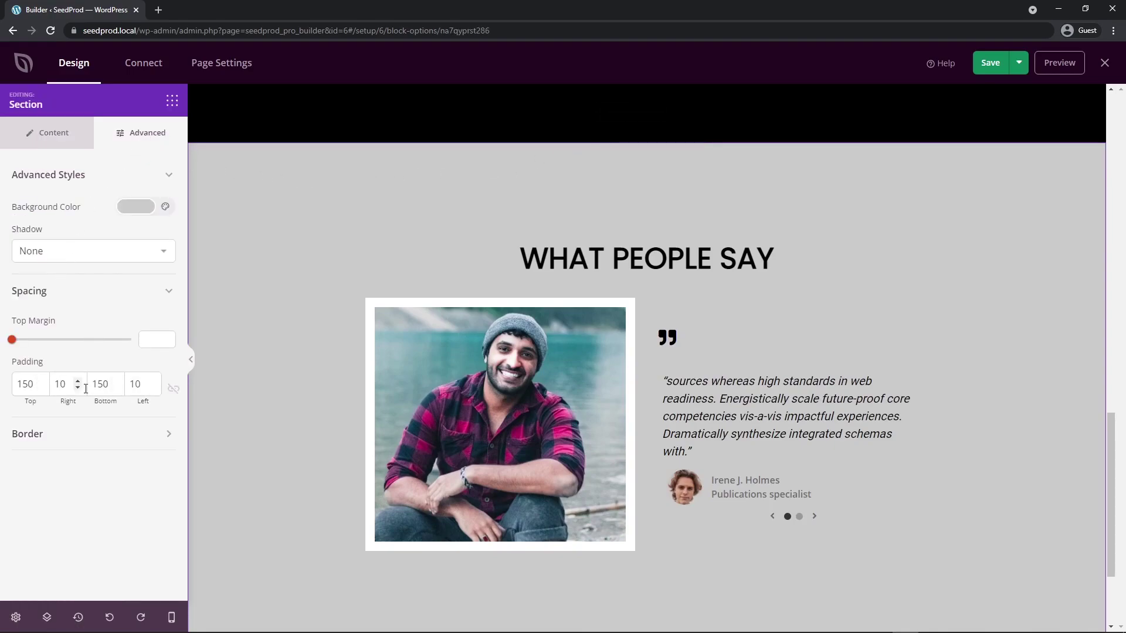
pyautogui.scroll(1, 387, 269)
pyautogui.scroll(5, 255, 228)
pyautogui.scroll(-6, 314, 428)
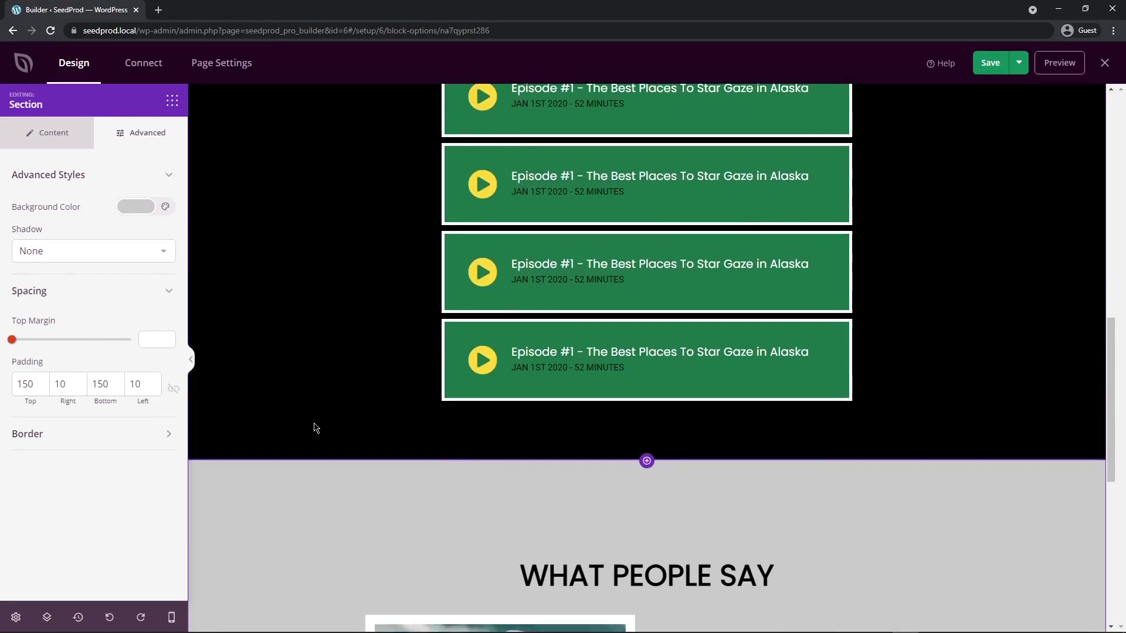
pyautogui.press('Delete')
pyautogui.click(60, 384)
pyautogui.press('BackSpace')
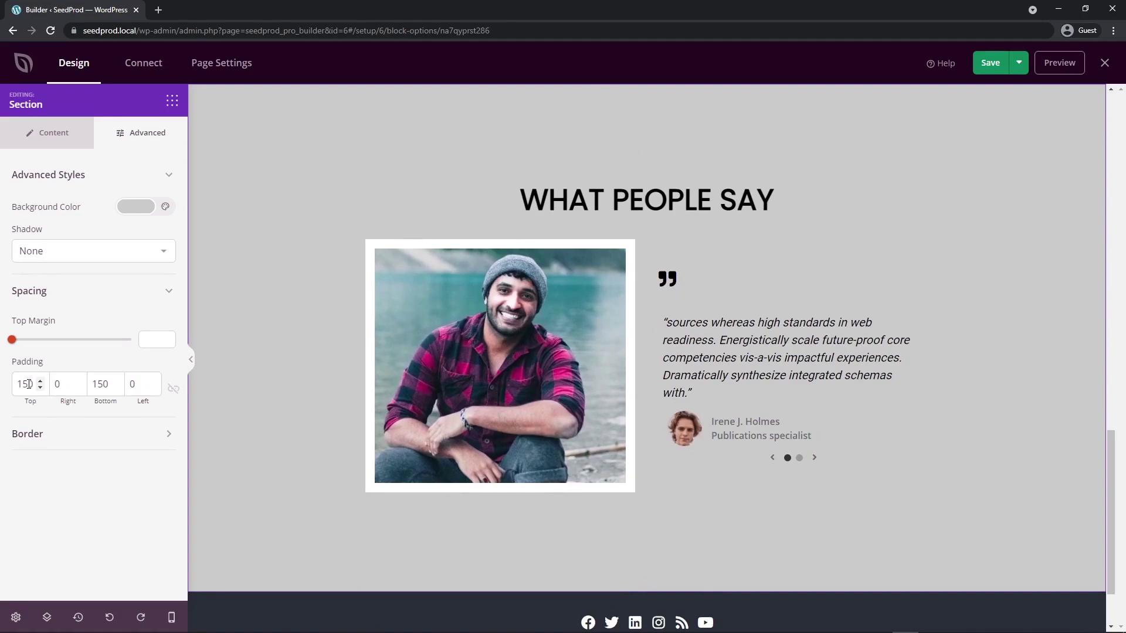
# Set the section's top and bottom padding to 100.
pyautogui.click(28, 384)
pyautogui.press('BackSpace')
pyautogui.write('0')
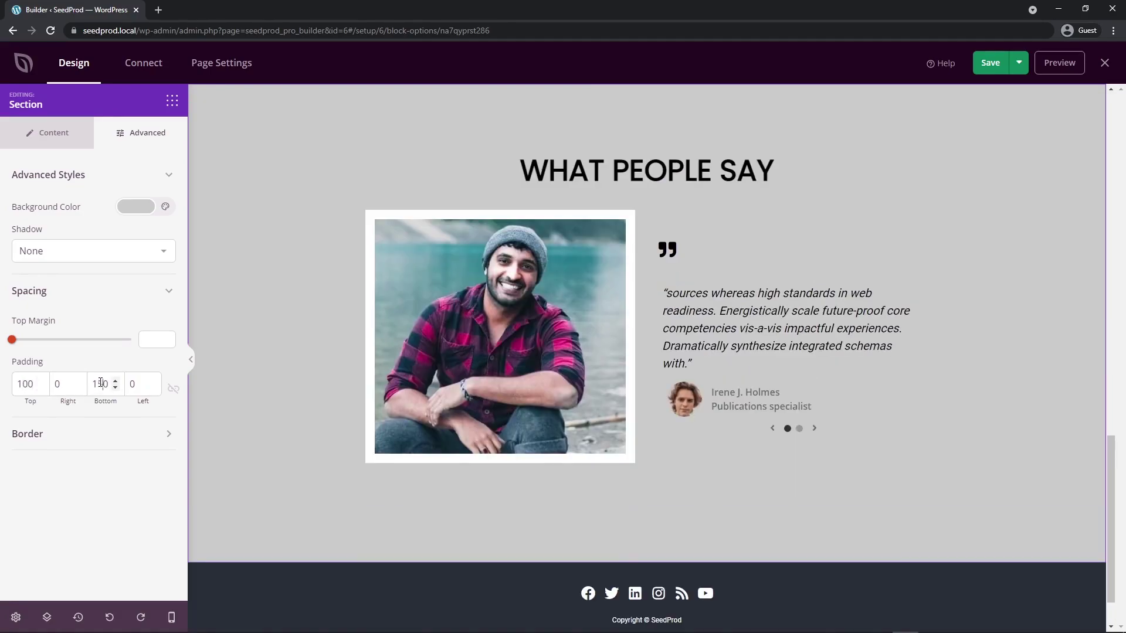
pyautogui.press('BackSpace')
pyautogui.write('0')
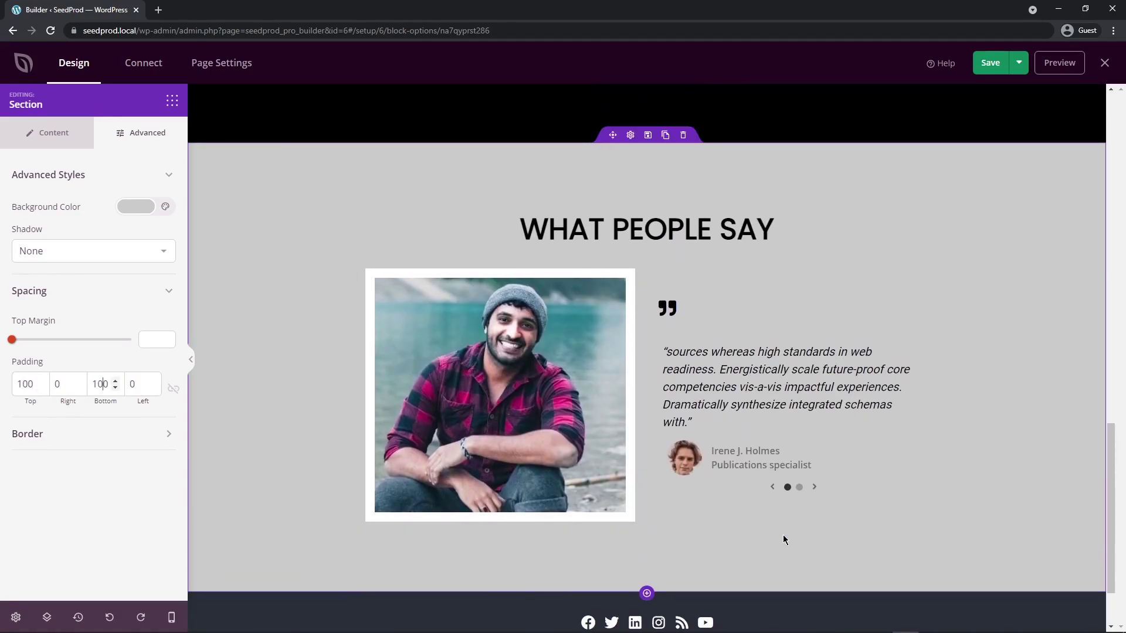
# Insert a new empty section above the footer and open the sections library.
pyautogui.scroll(-2, 854, 535)
pyautogui.click(722, 452)
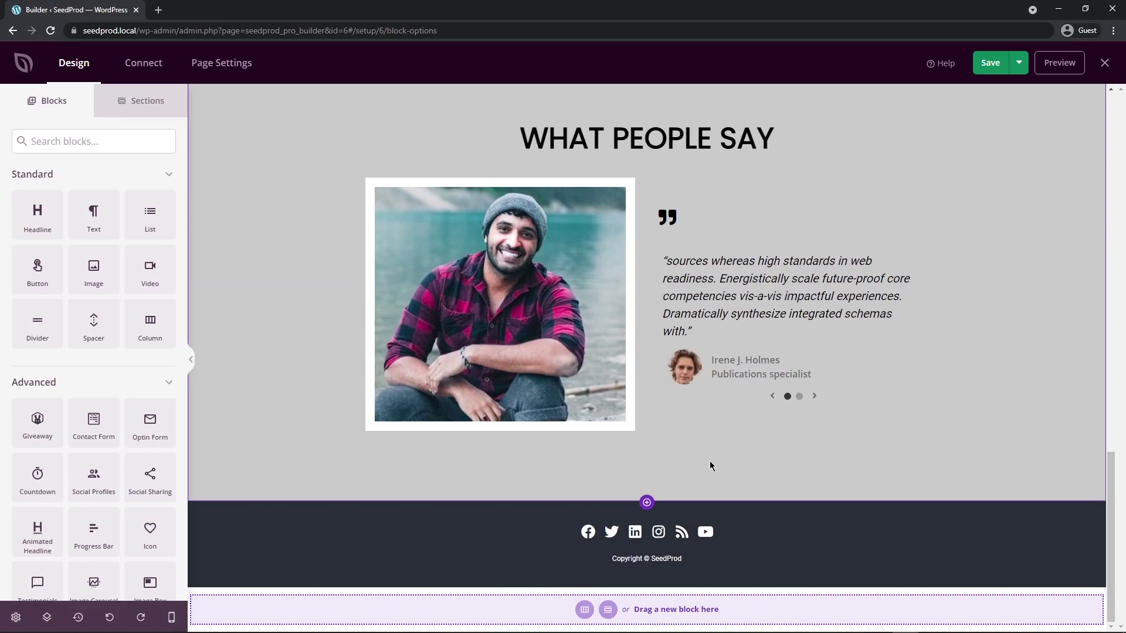
pyautogui.click(647, 503)
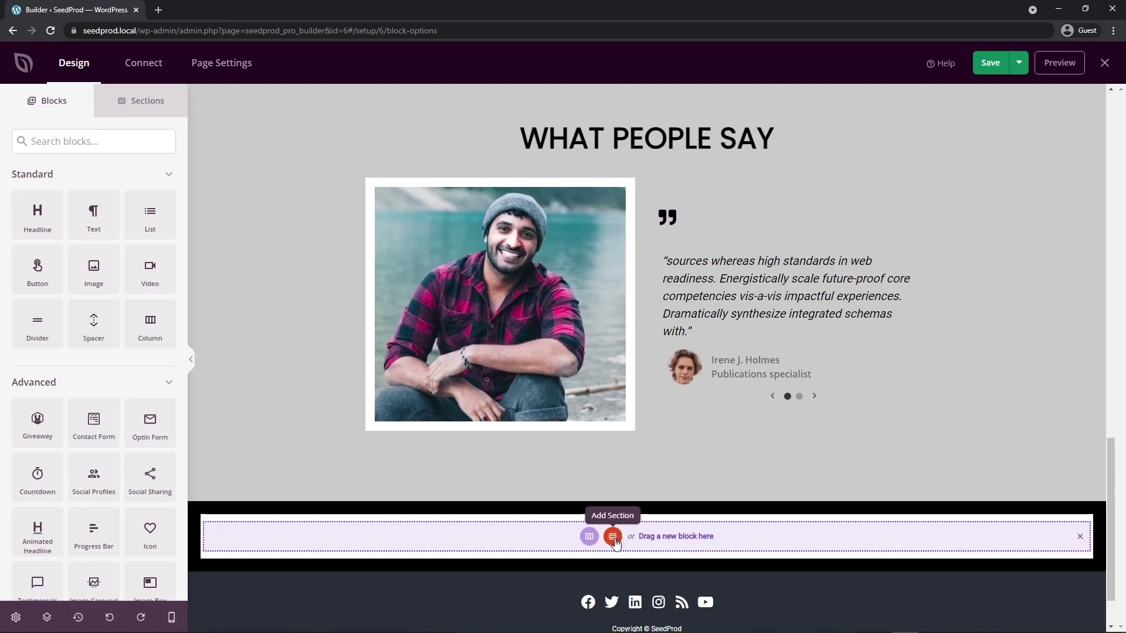
pyautogui.click(613, 537)
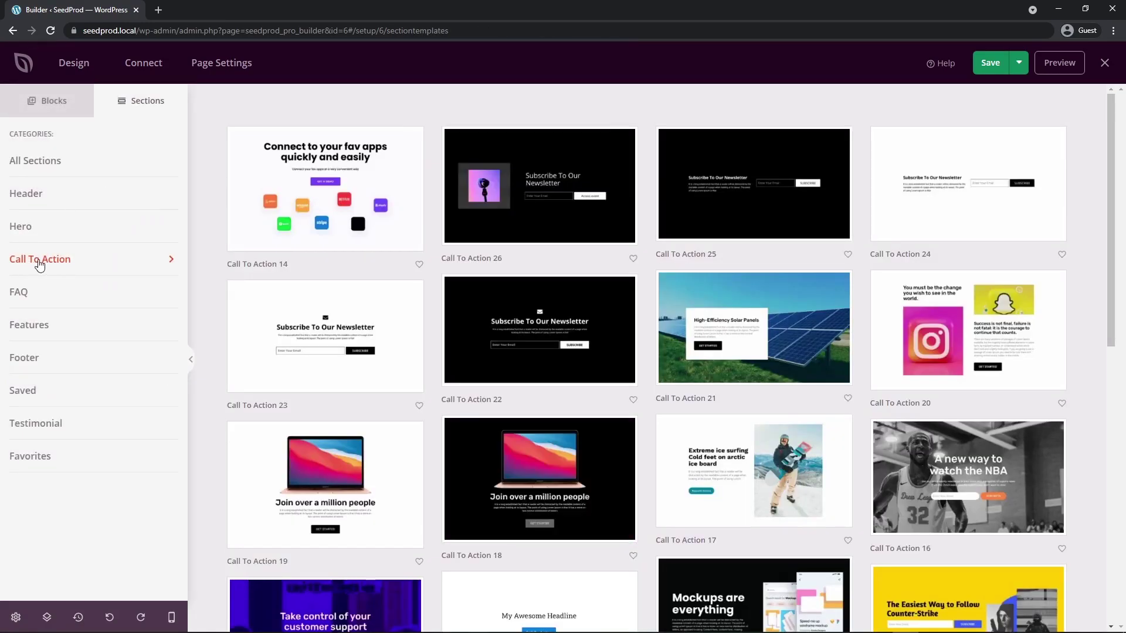
# Insert the Call To Action 14 section from the library.
pyautogui.moveTo(248, 193)
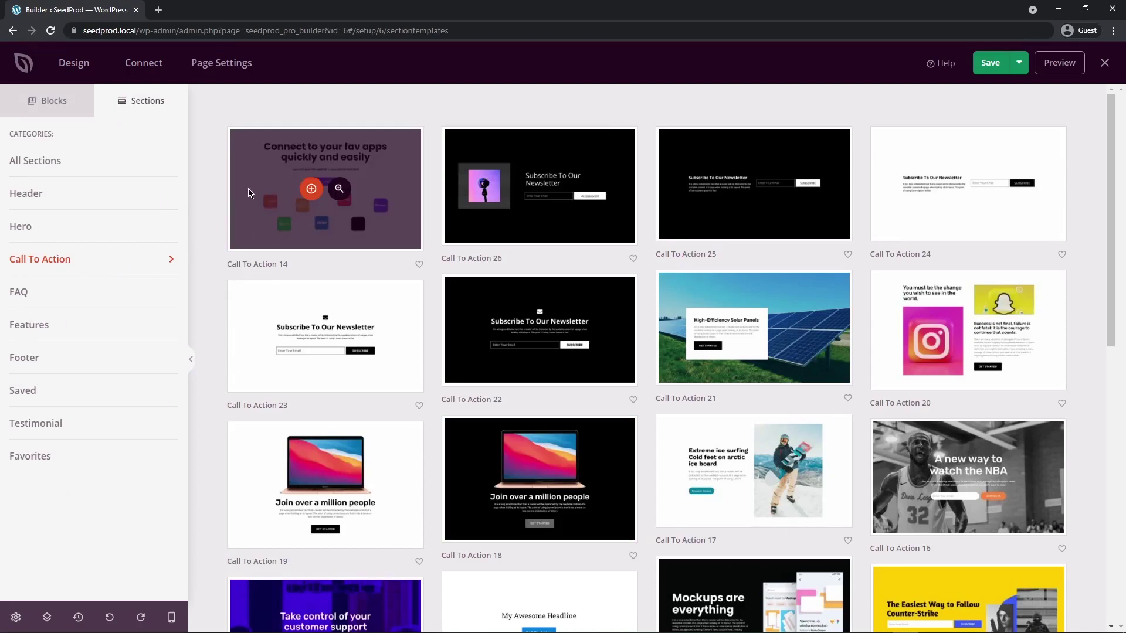
pyautogui.click(310, 188)
pyautogui.scroll(-2, 504, 387)
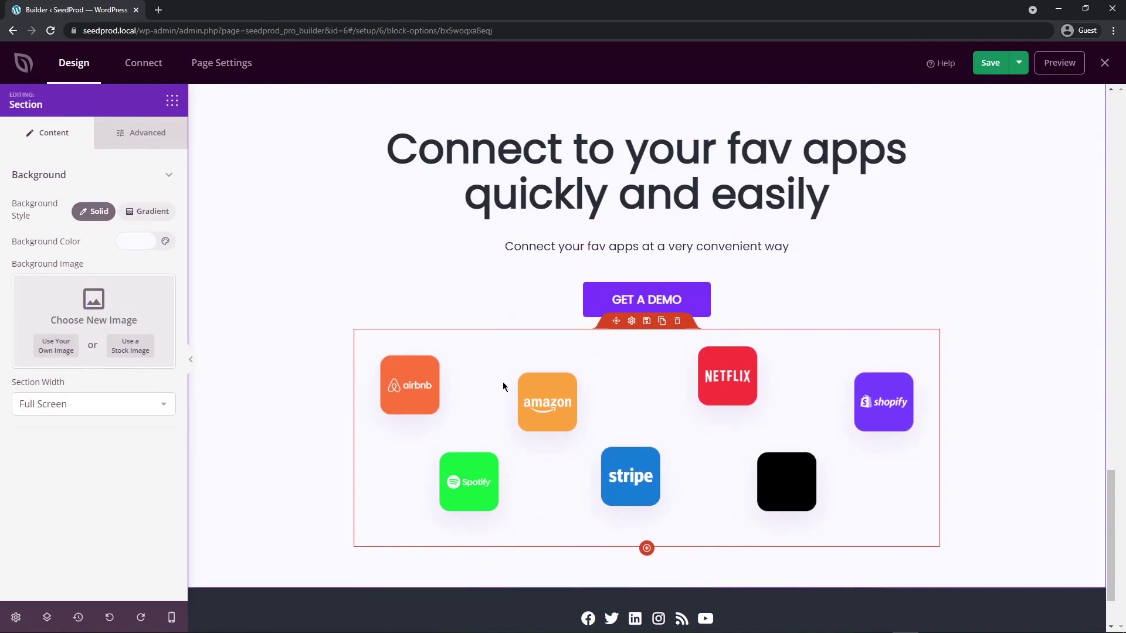
# Delete the app logo grid and the leftover empty row.
pyautogui.click(678, 321)
pyautogui.click(522, 350)
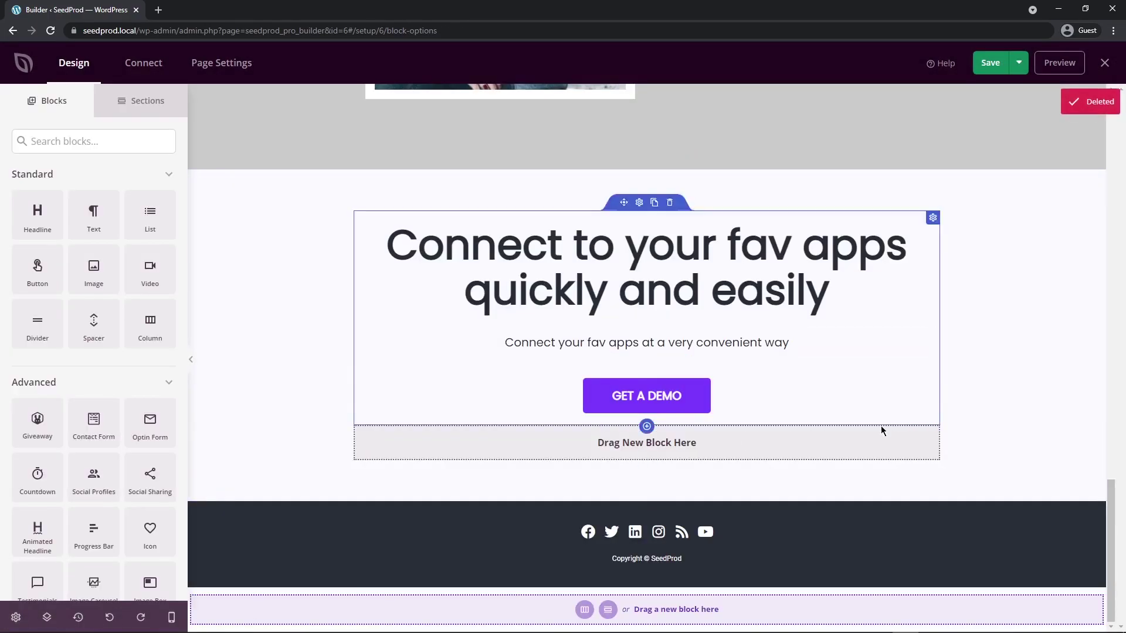
pyautogui.click(663, 421)
pyautogui.click(510, 350)
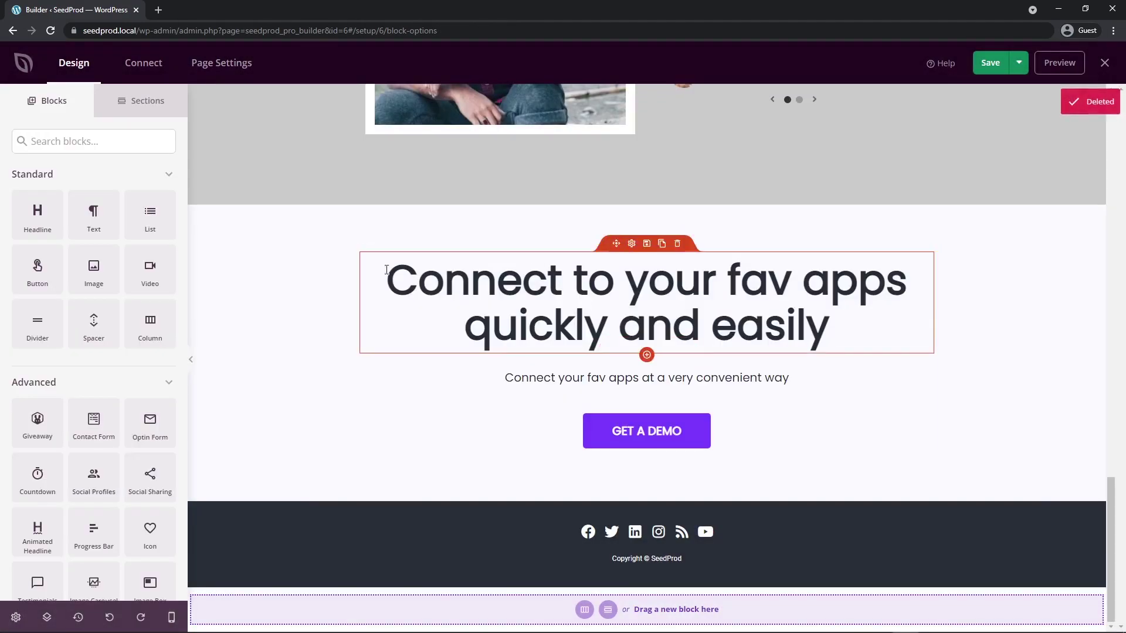
pyautogui.scroll(1, 354, 287)
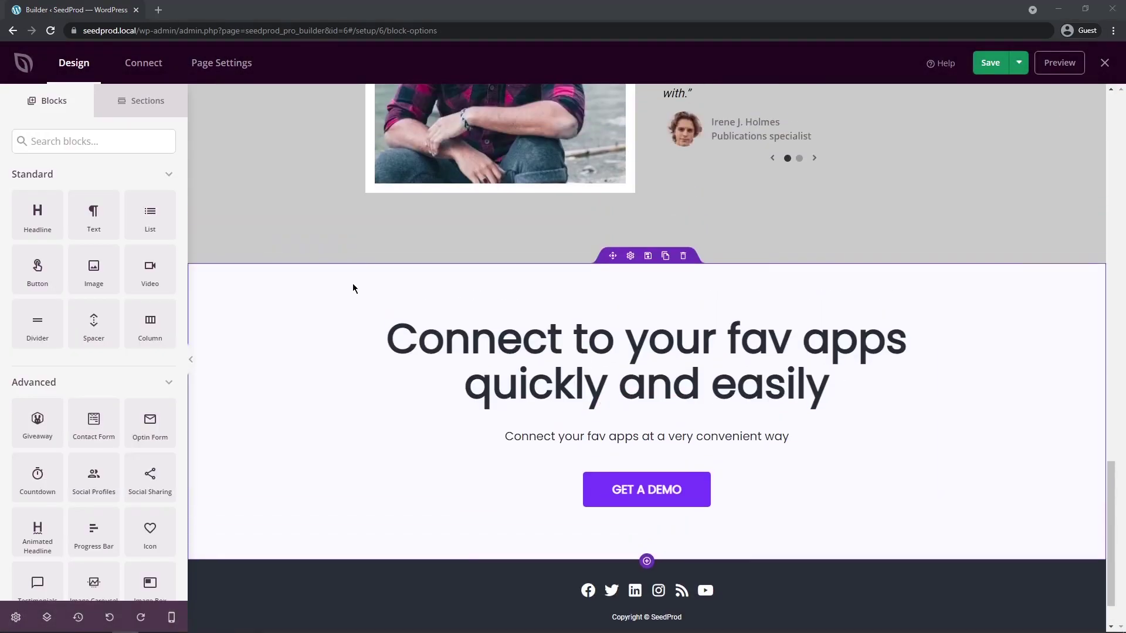
# Set trees.jpg as the call-to-action section's background image.
pyautogui.click(630, 256)
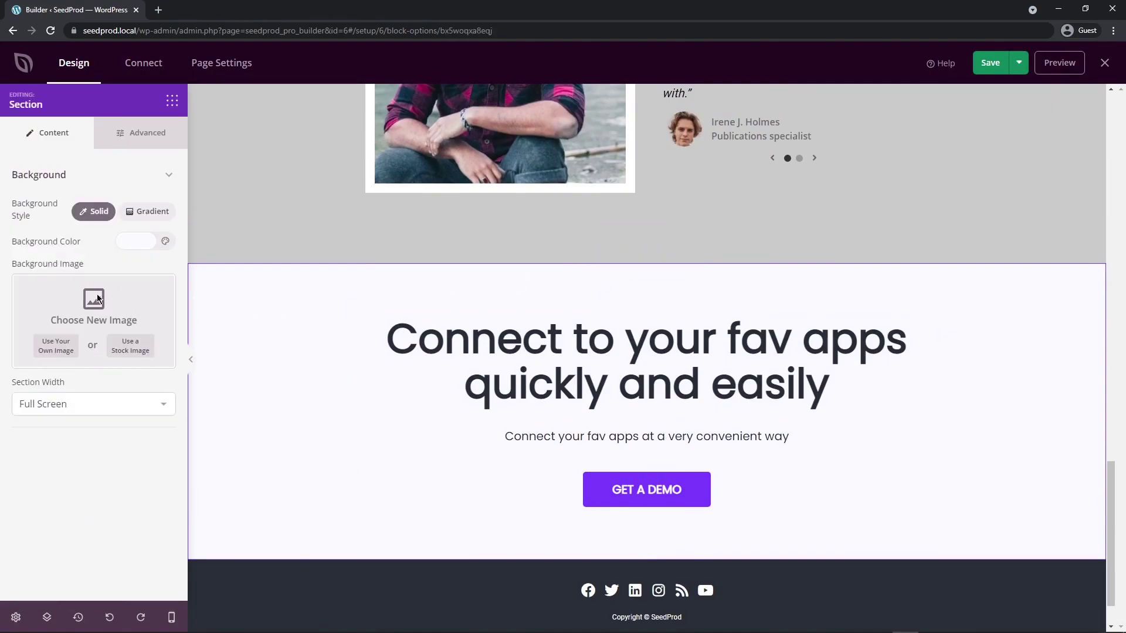
pyautogui.click(57, 348)
pyautogui.click(76, 204)
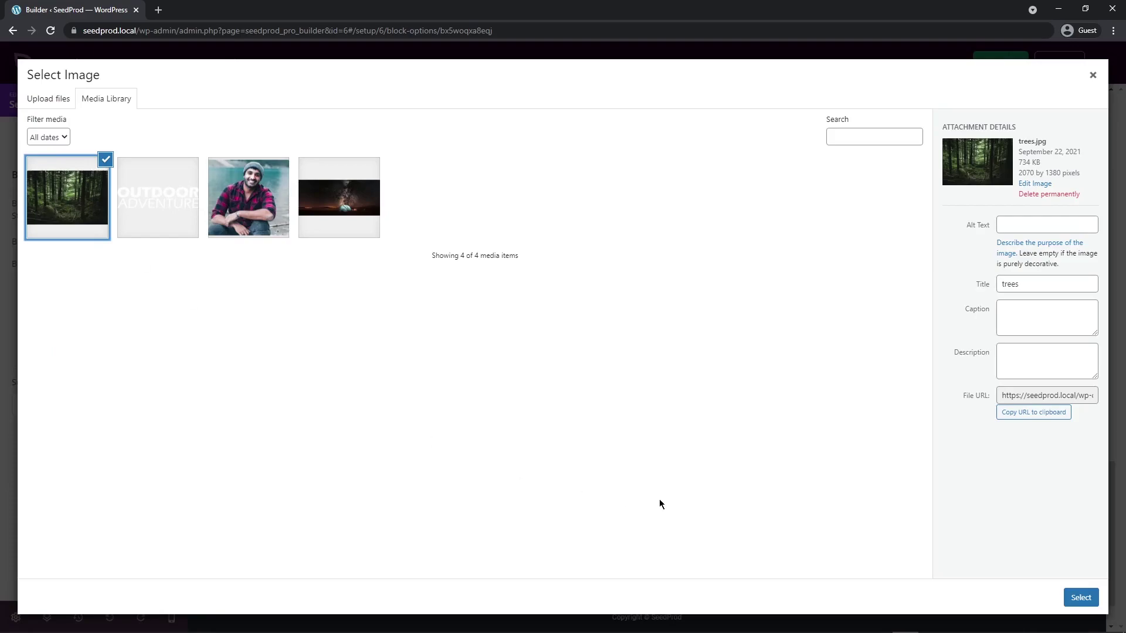
pyautogui.click(1081, 598)
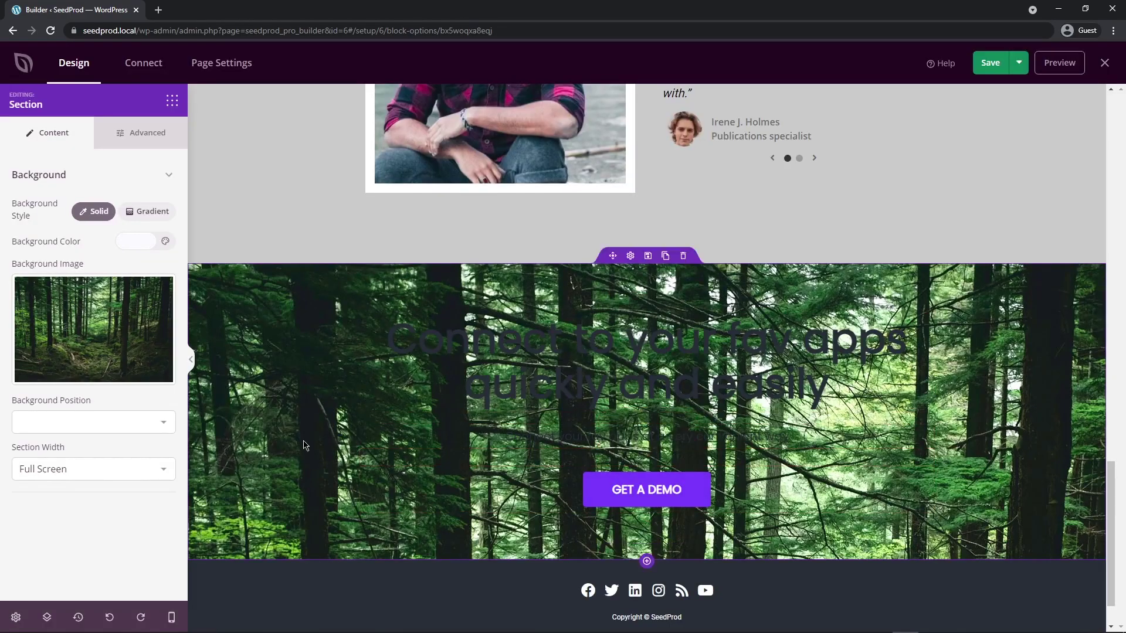
# Position the background at 100% Width Bottom after briefly trying 100% Width Top.
pyautogui.click(165, 425)
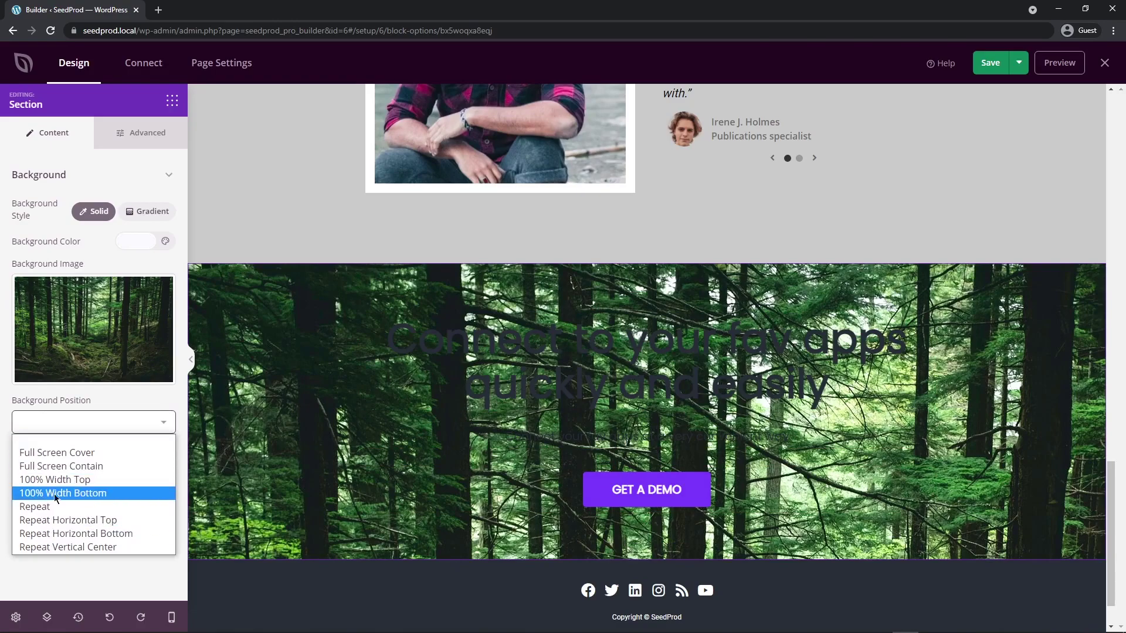
pyautogui.click(83, 493)
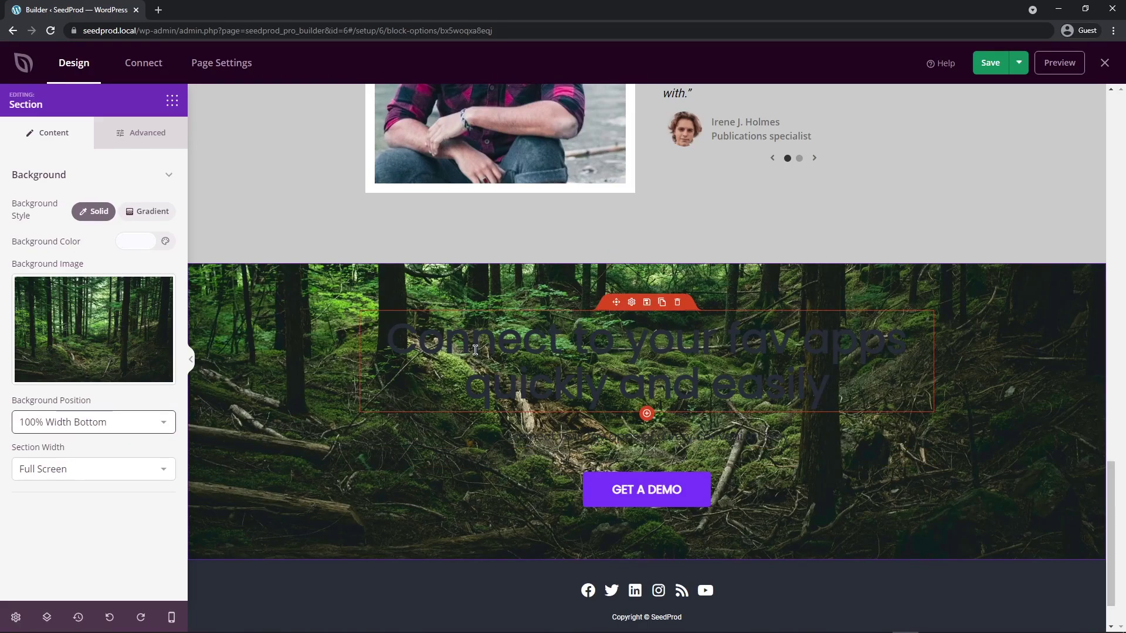
pyautogui.click(118, 422)
pyautogui.click(86, 480)
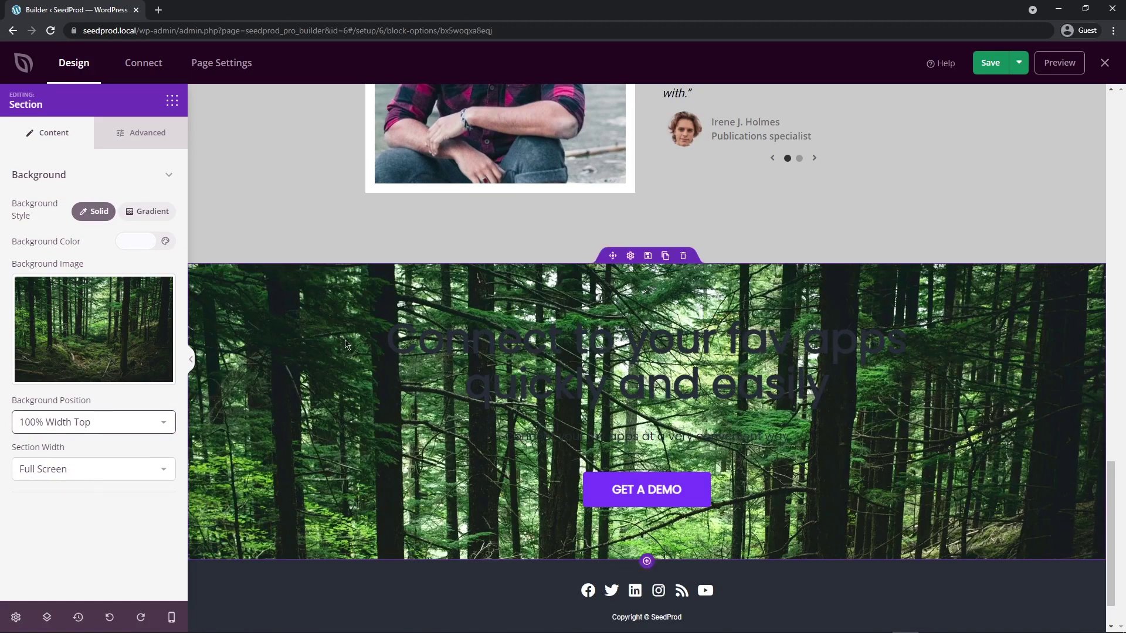
pyautogui.click(127, 422)
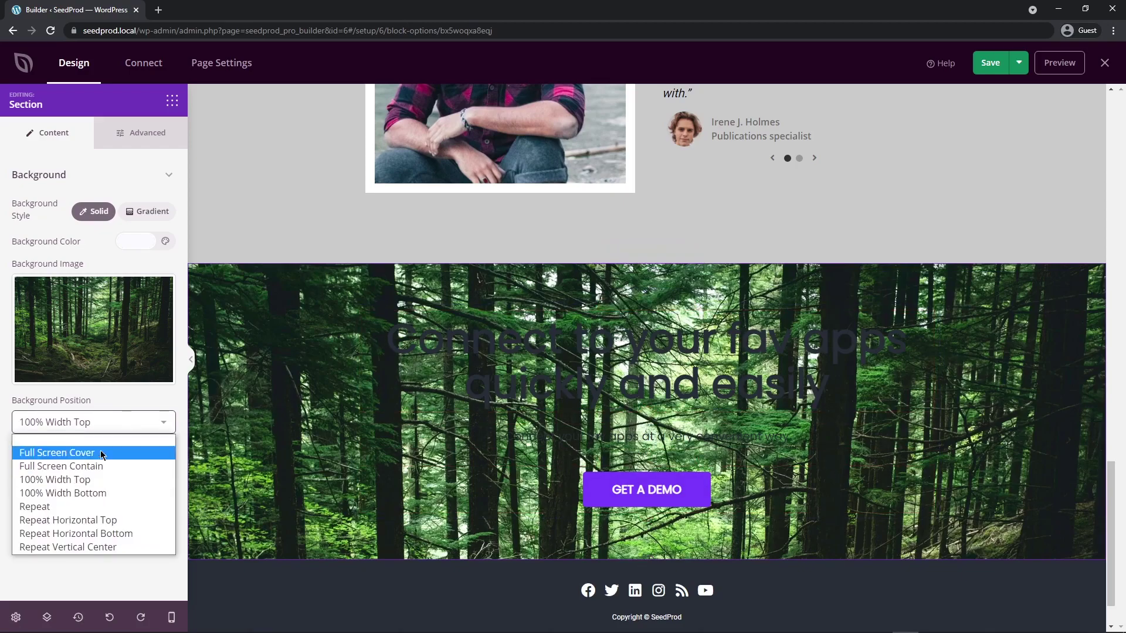
pyautogui.click(81, 494)
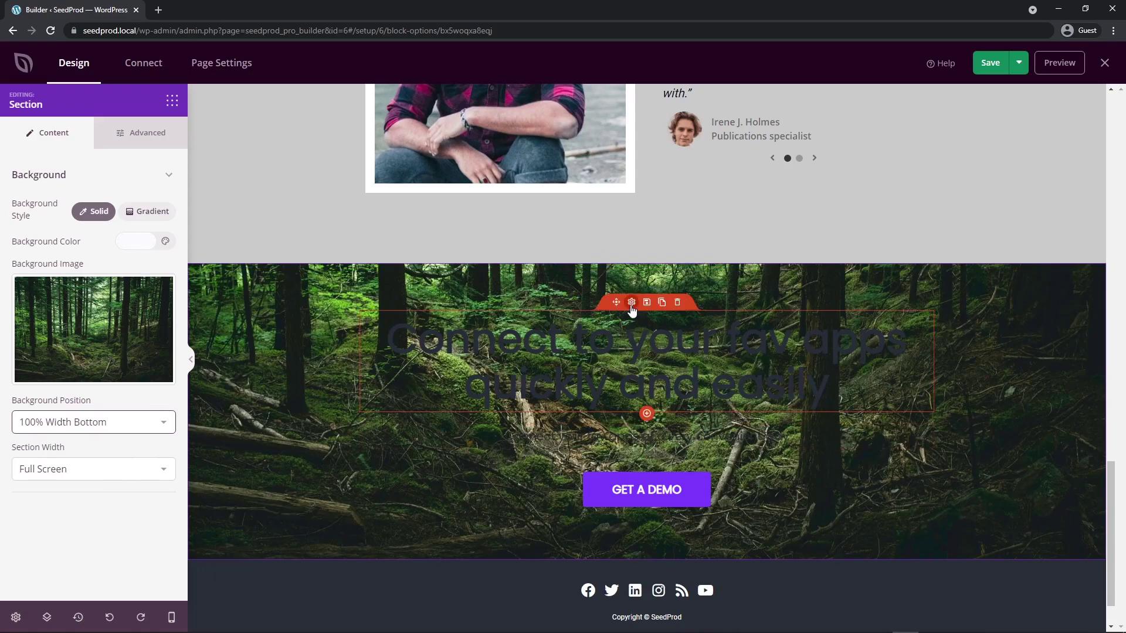
pyautogui.click(631, 303)
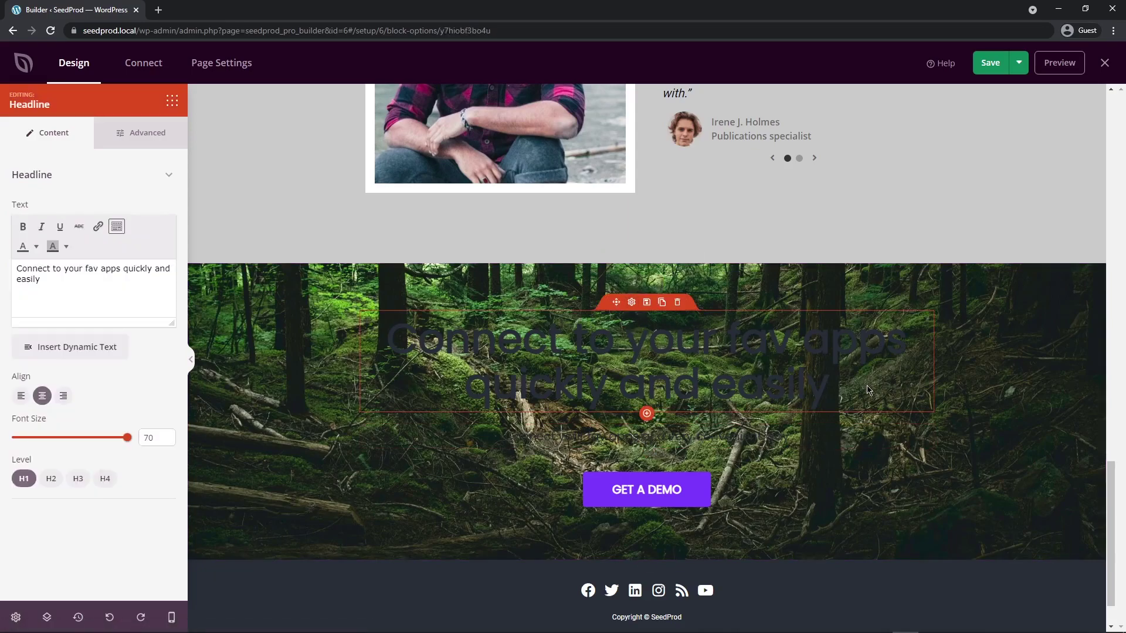
# Replace the headline with 'LISTEN ON YOUR FAVORITE SERVICE' and shrink its font size.
pyautogui.moveTo(41, 280); pyautogui.dragTo(2, 263)
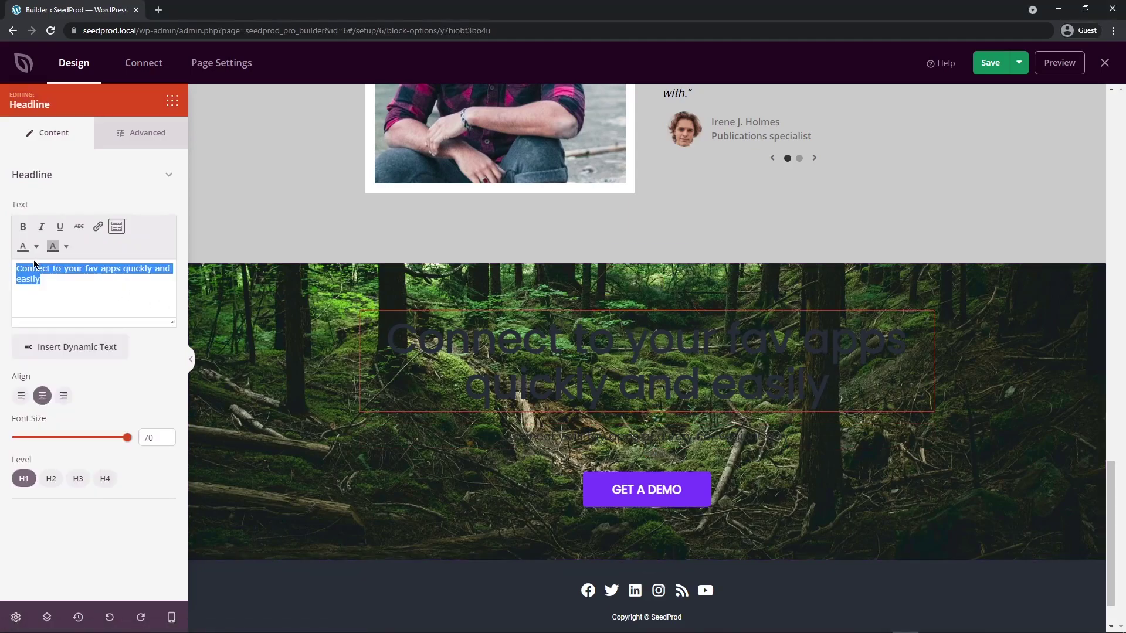
pyautogui.write('LISTEN ON YOUR FAVORITE SERVICE')
pyautogui.moveTo(128, 441); pyautogui.dragTo(102, 442)
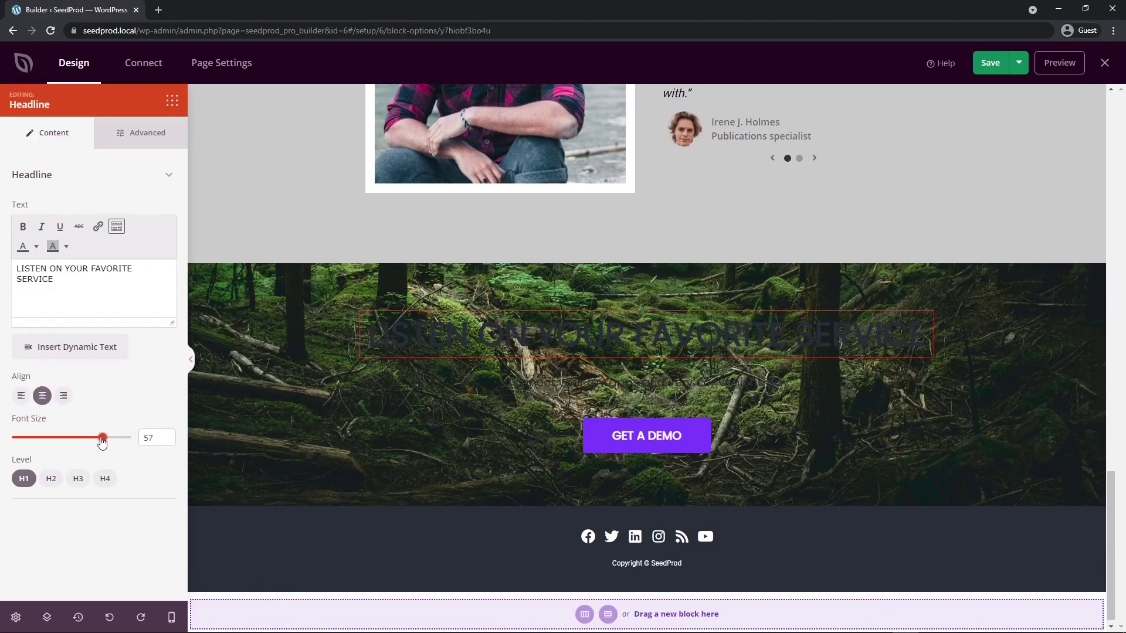
# Make the headline text colour white.
pyautogui.click(142, 135)
pyautogui.click(138, 230)
pyautogui.click(135, 293)
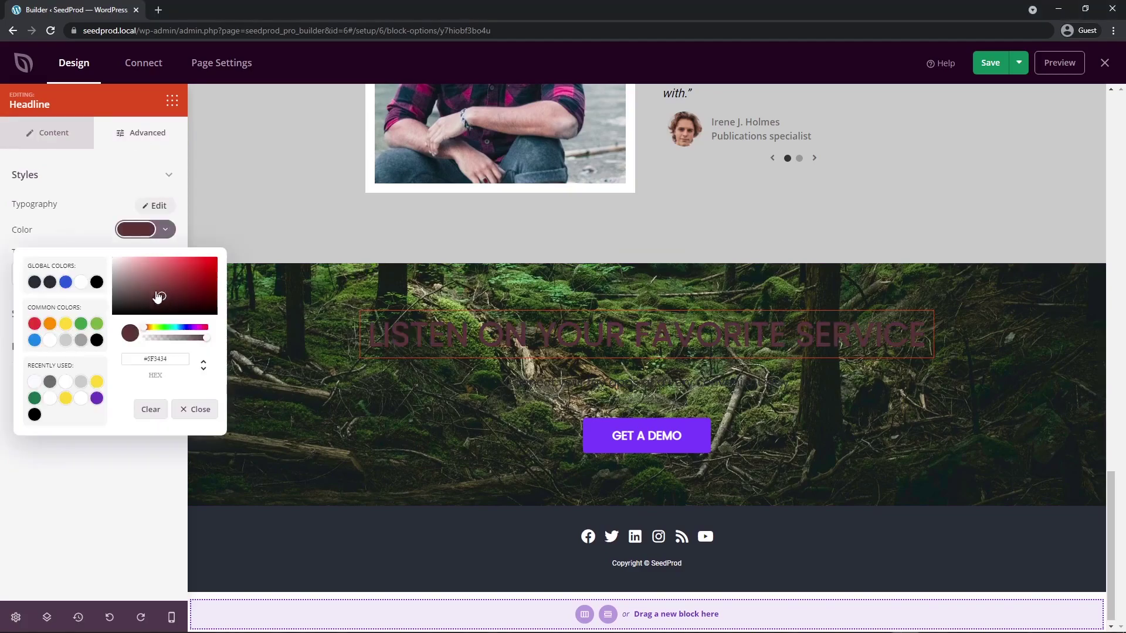
pyautogui.click(114, 253)
pyautogui.click(92, 242)
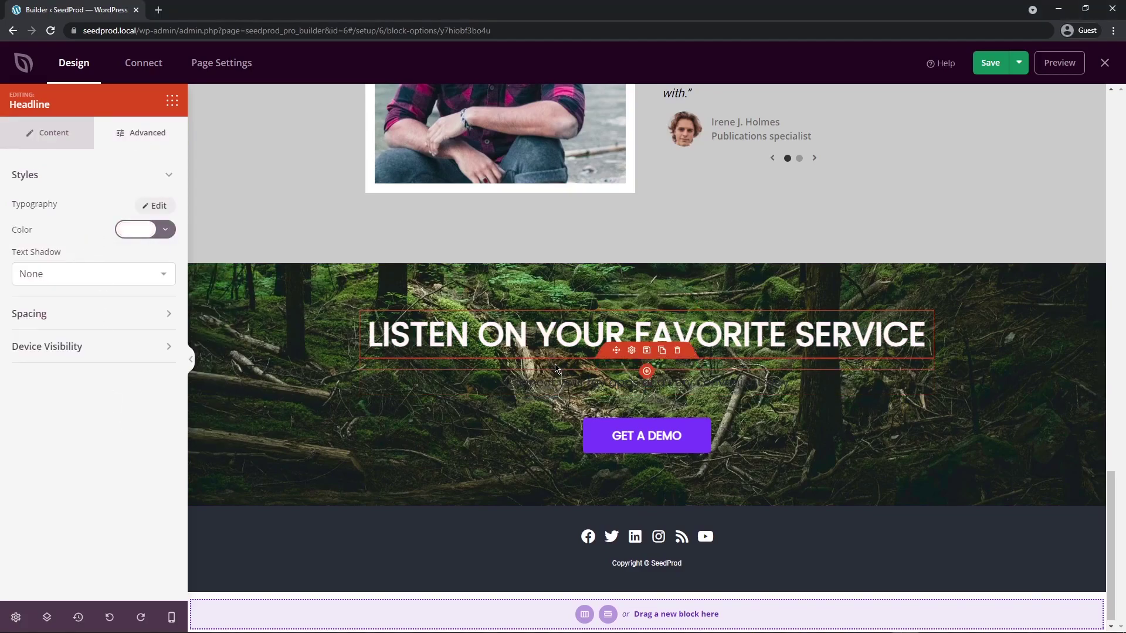
pyautogui.click(636, 363)
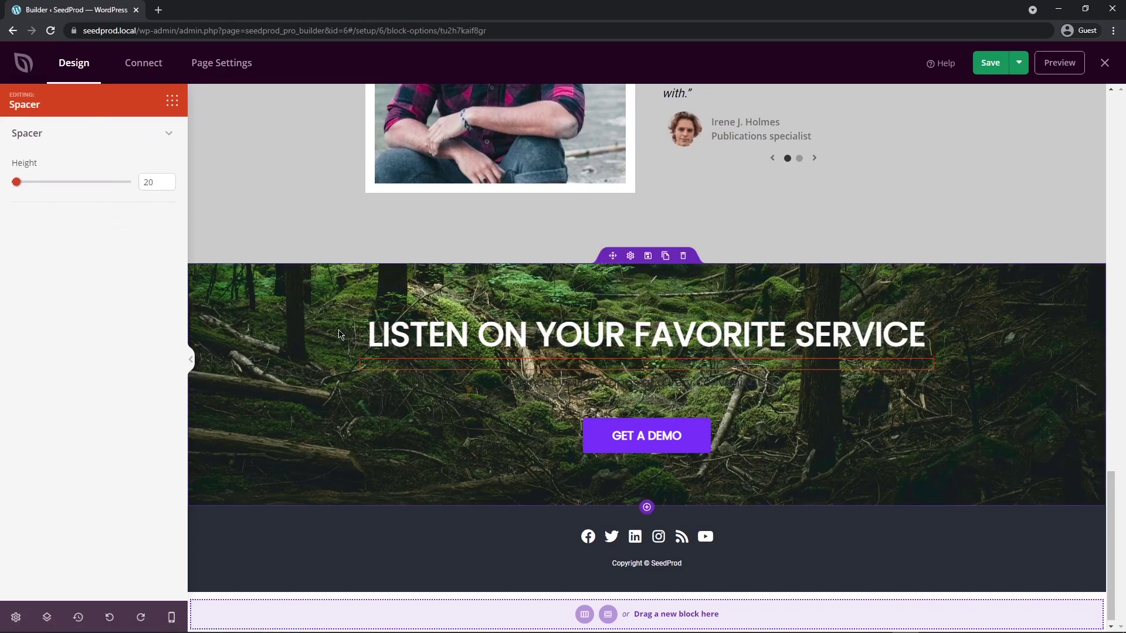
# Delete the subheadline and move the social icons up below the headline.
pyautogui.click(633, 375)
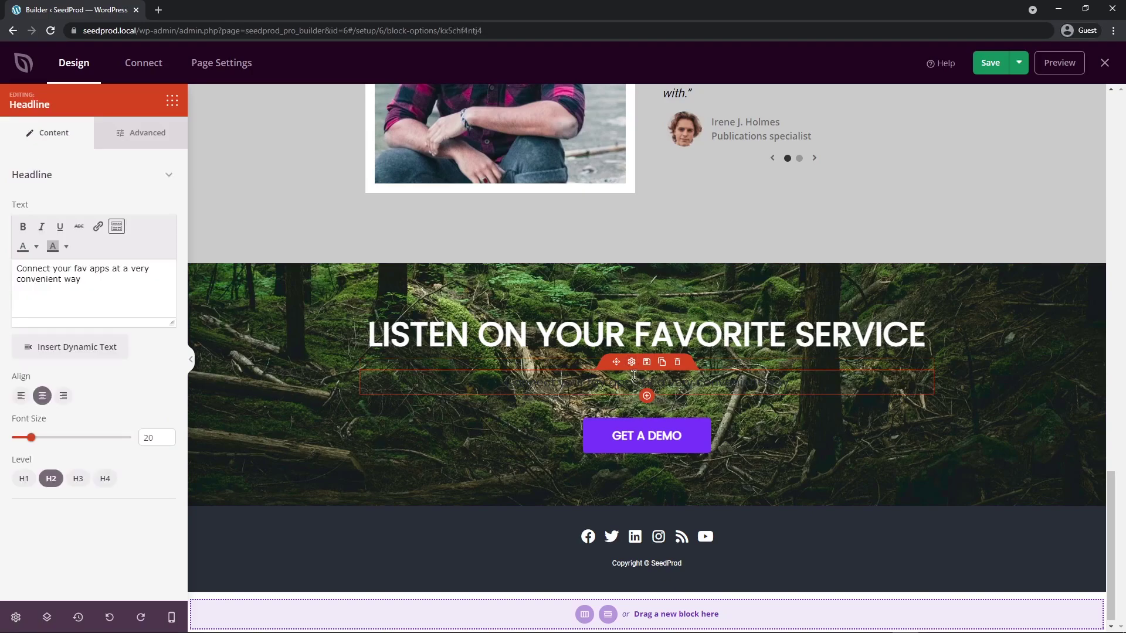
pyautogui.click(678, 362)
pyautogui.click(523, 350)
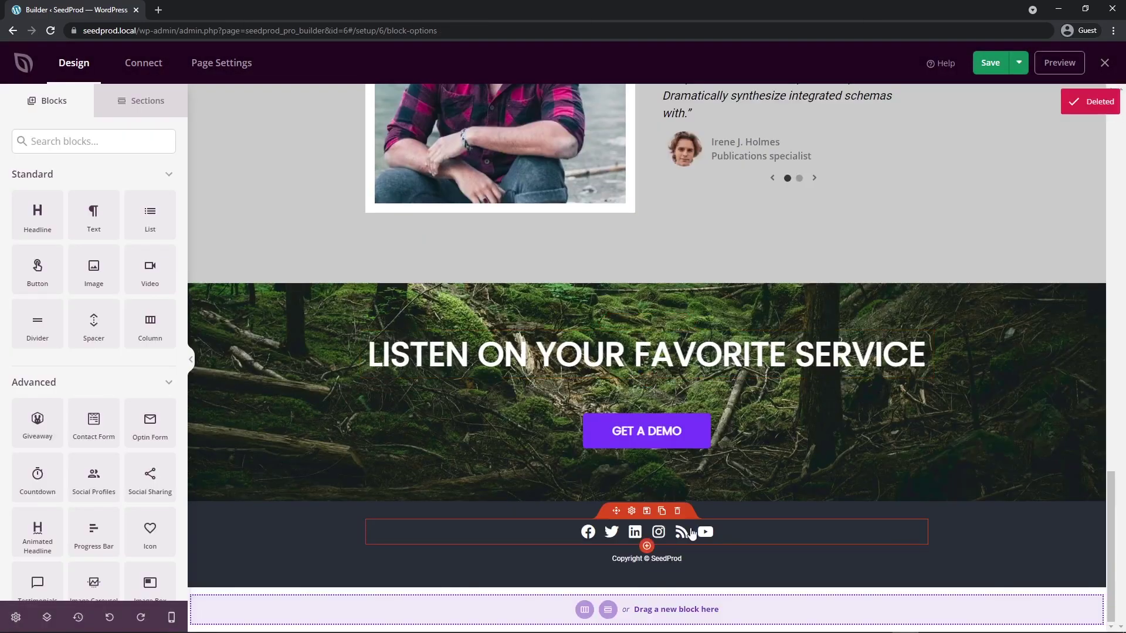
pyautogui.moveTo(615, 511); pyautogui.dragTo(616, 407)
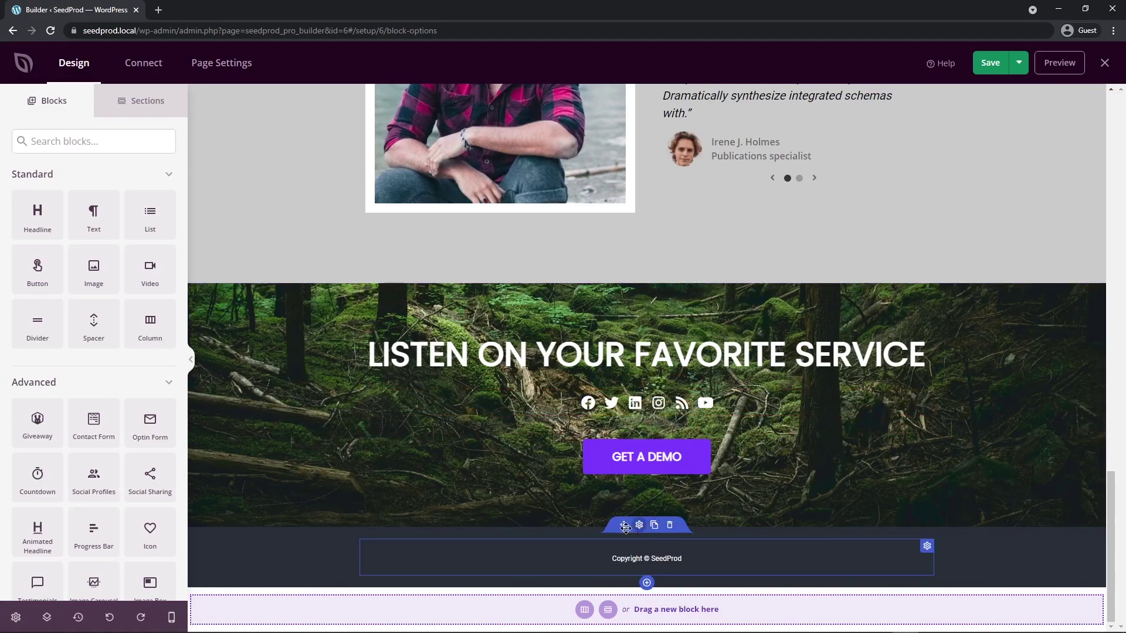
# Delete the copyright footer section.
pyautogui.moveTo(639, 535)
pyautogui.click(684, 520)
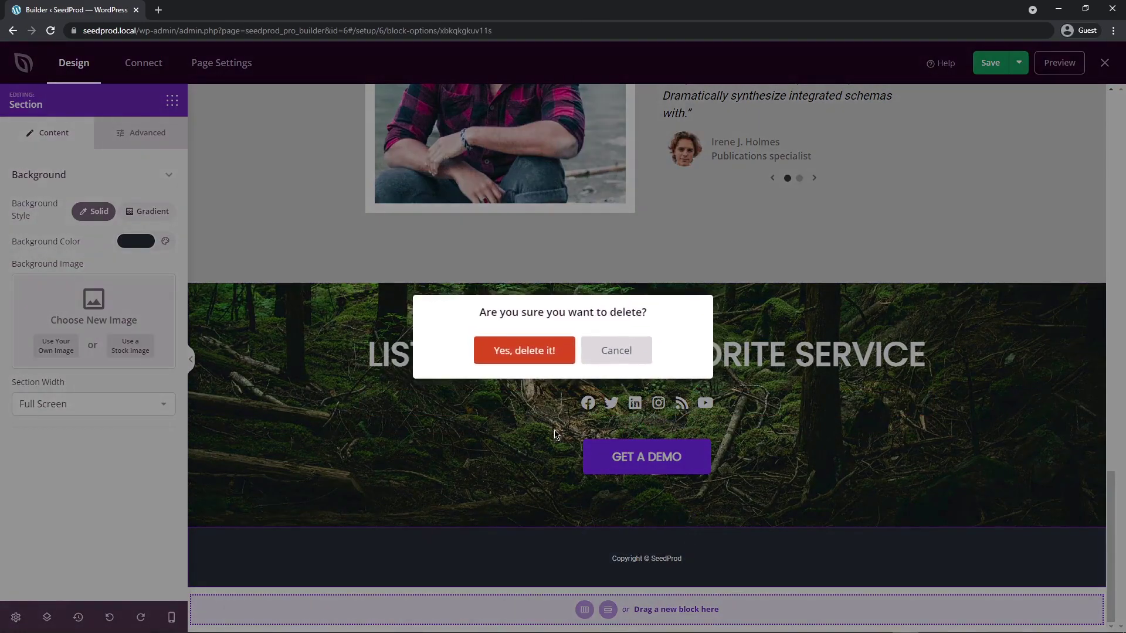
pyautogui.click(533, 351)
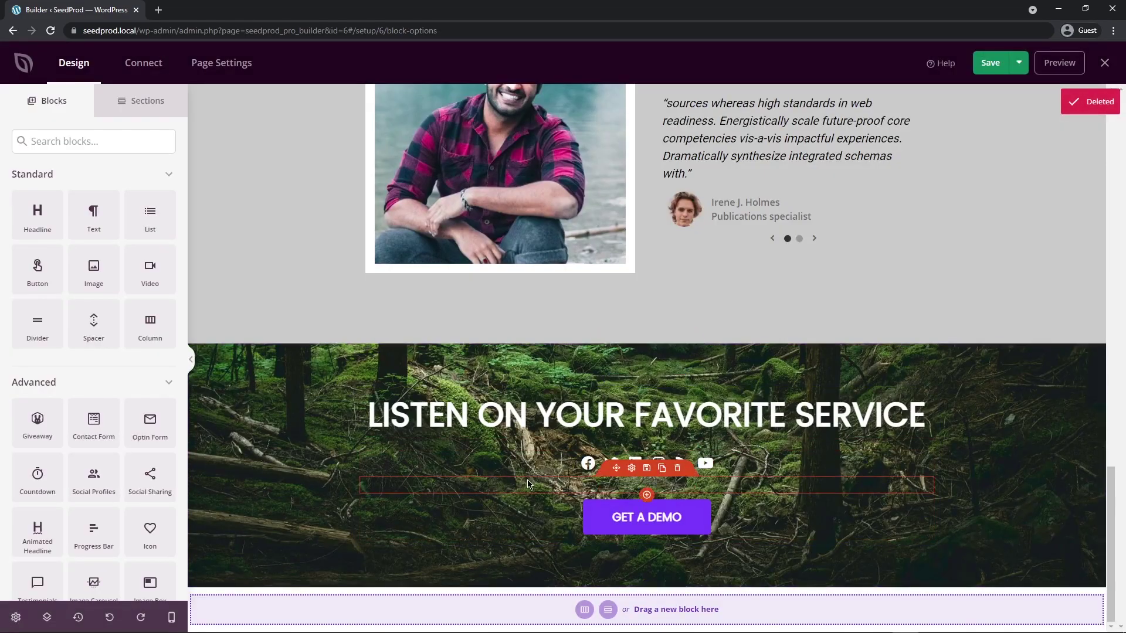
pyautogui.click(632, 443)
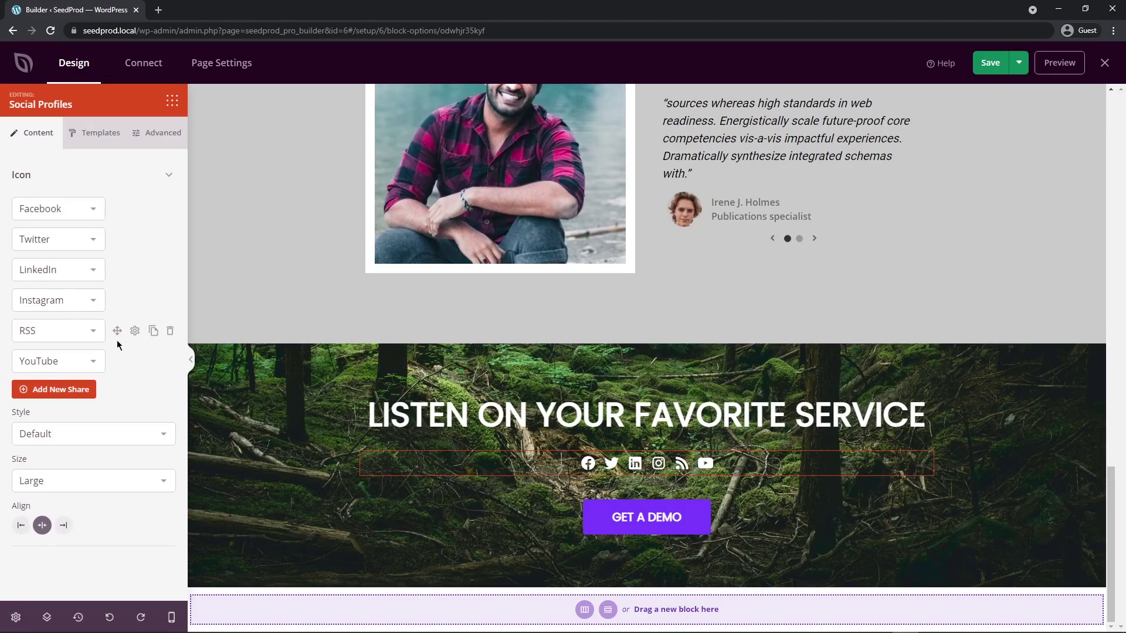
pyautogui.moveTo(643, 535)
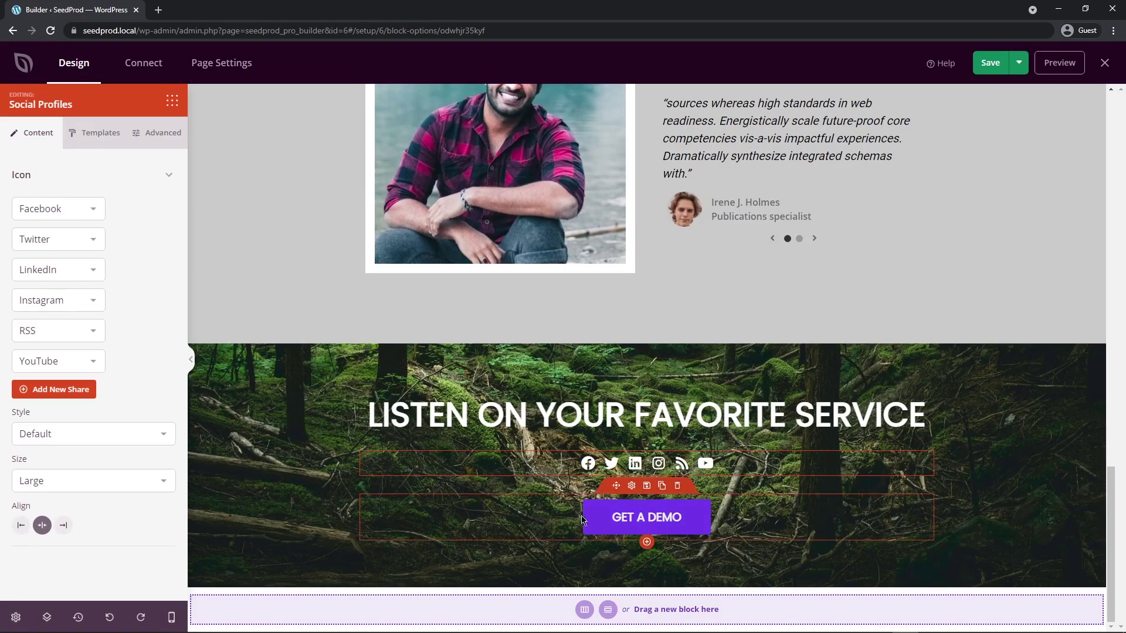
# Change the button text to LISTEN NOW and set its link to #.
pyautogui.click(631, 487)
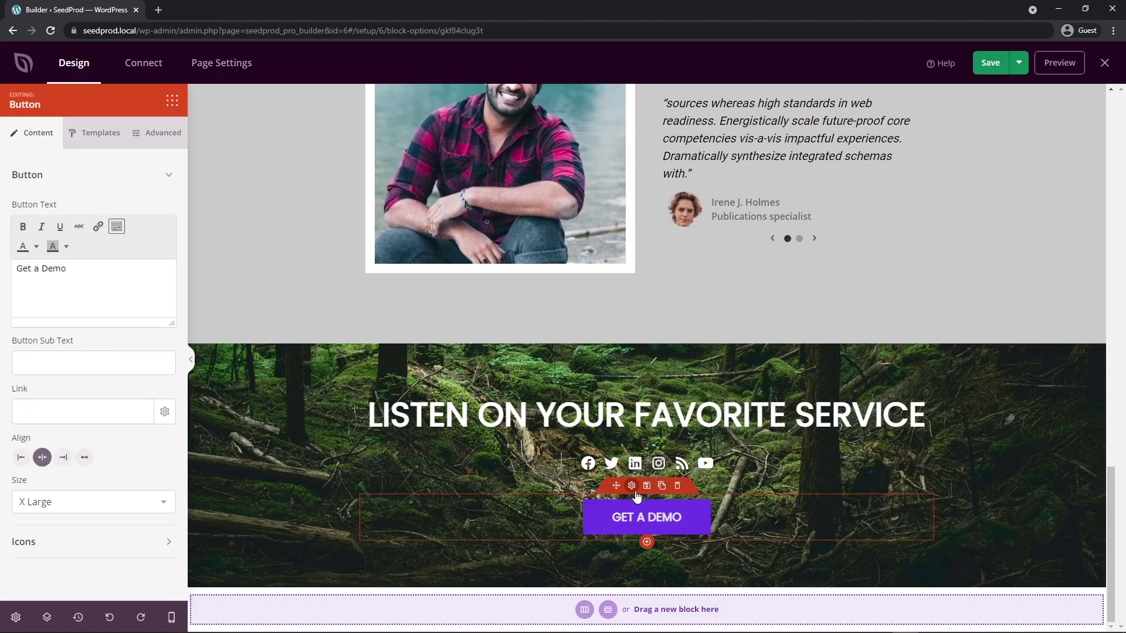
pyautogui.hotkey('ctrl', 'a')
pyautogui.write('LISTEN NOW')
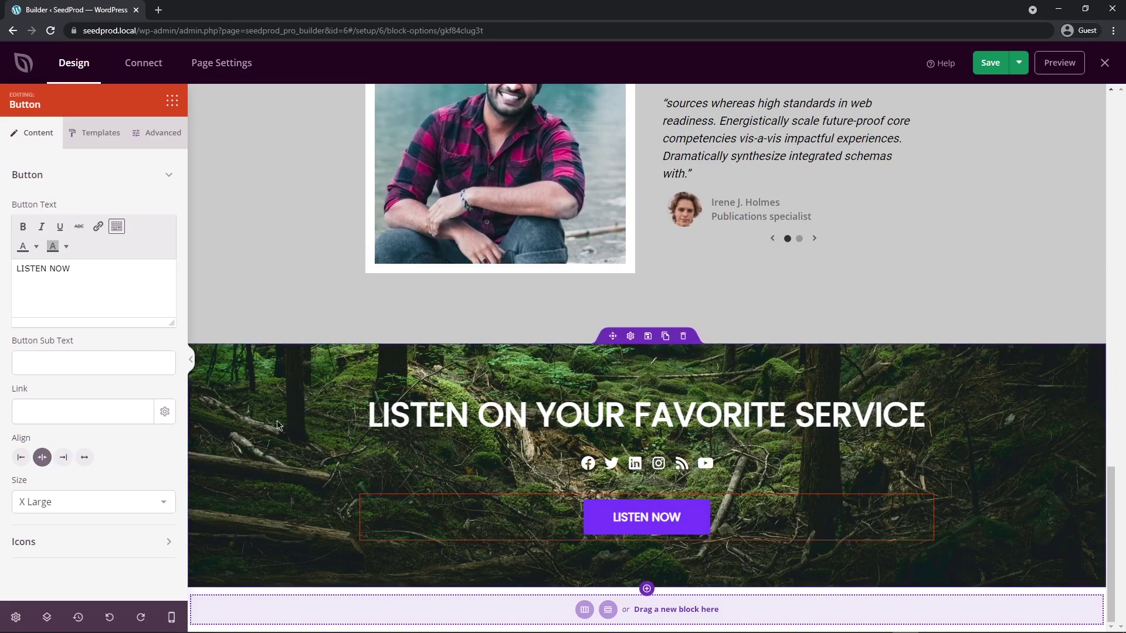
pyautogui.write('#')
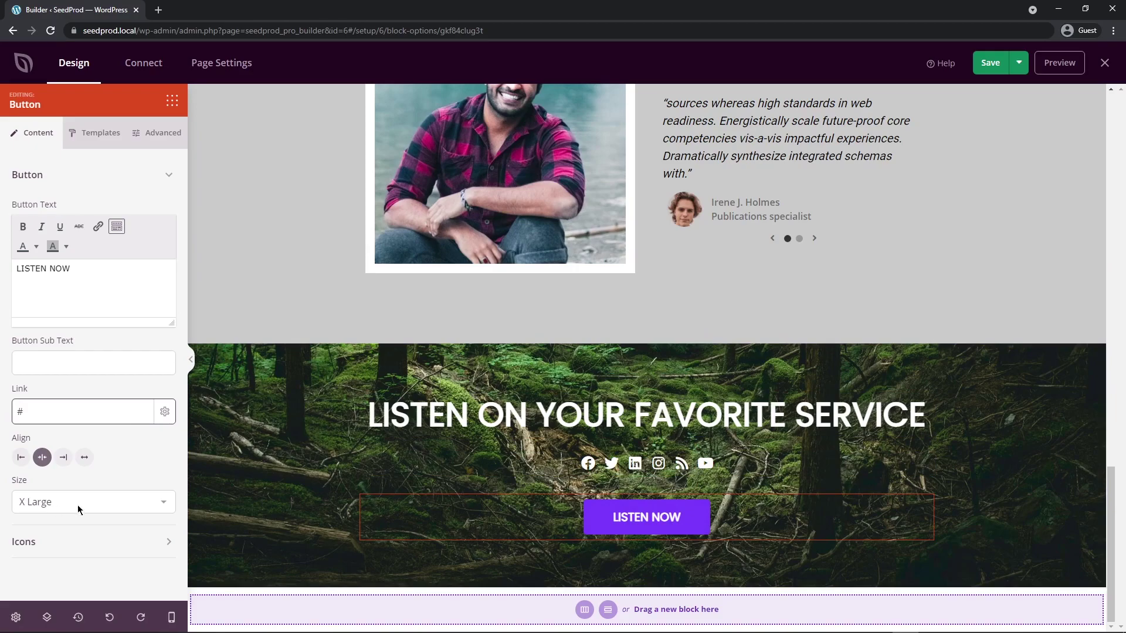
pyautogui.moveTo(1108, 564); pyautogui.dragTo(1108, 190)
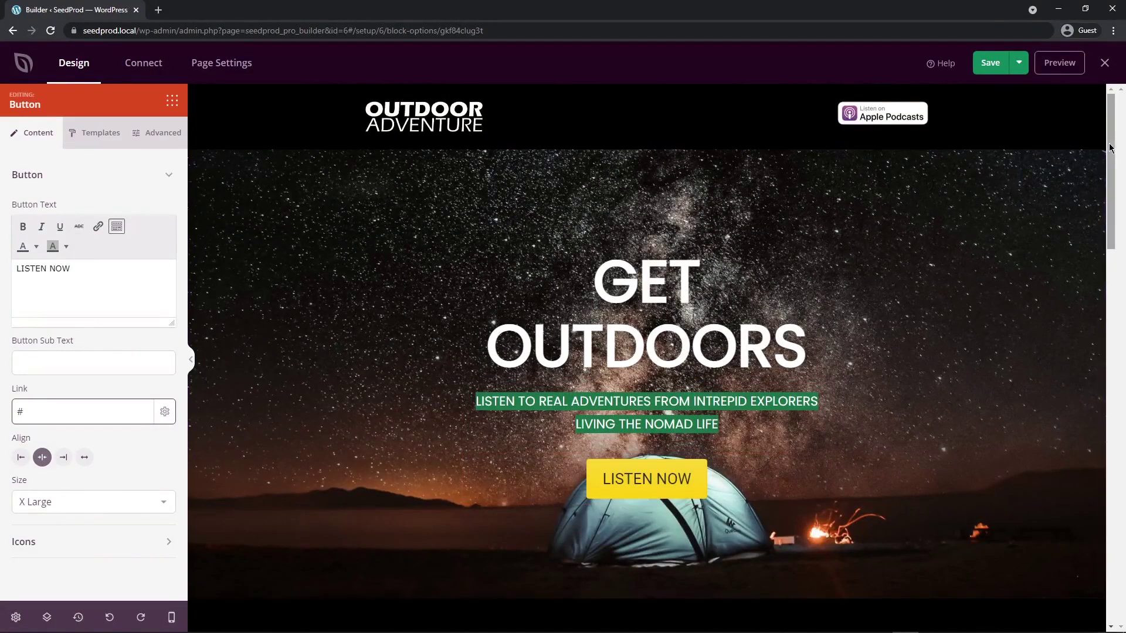
pyautogui.click(21, 412)
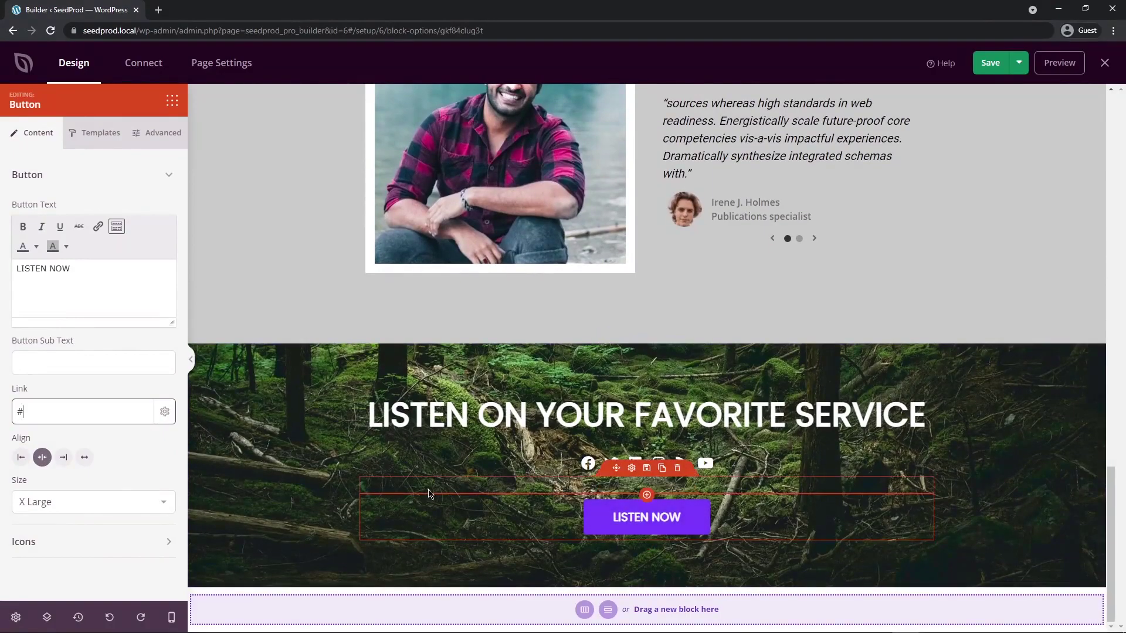
# Apply the Yellow Button style and set the button font family to Default.
pyautogui.click(98, 143)
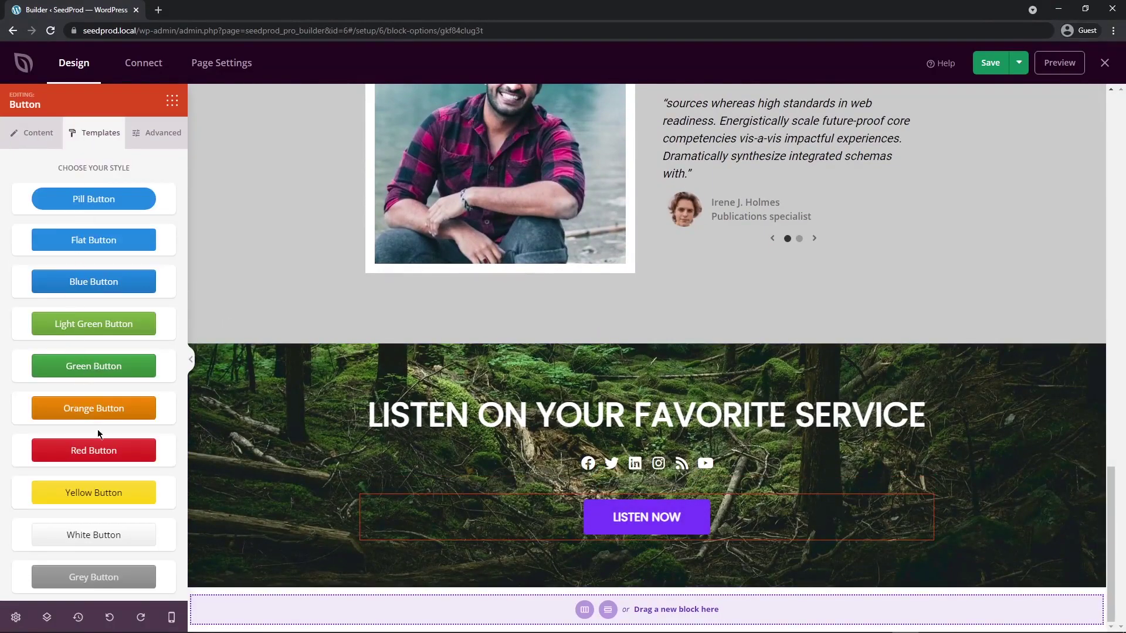
pyautogui.click(111, 494)
pyautogui.click(161, 136)
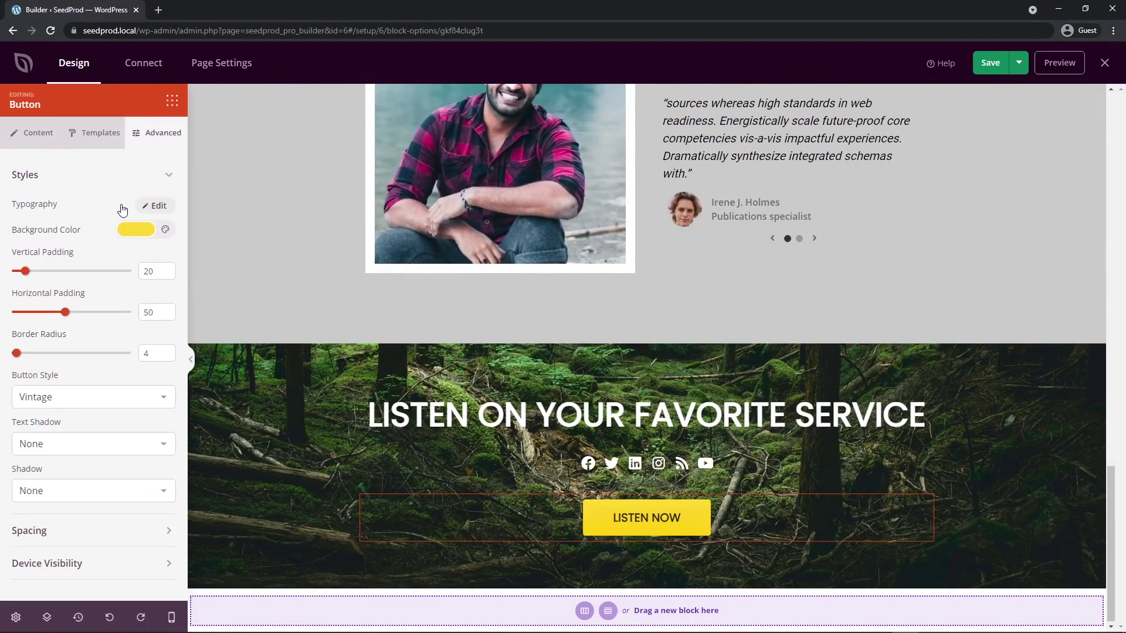
pyautogui.click(154, 205)
pyautogui.click(153, 254)
pyautogui.press('Home')
pyautogui.press('Return')
# Set the forest section headline's font family to Default in its Advanced typography settings.
pyautogui.click(446, 413)
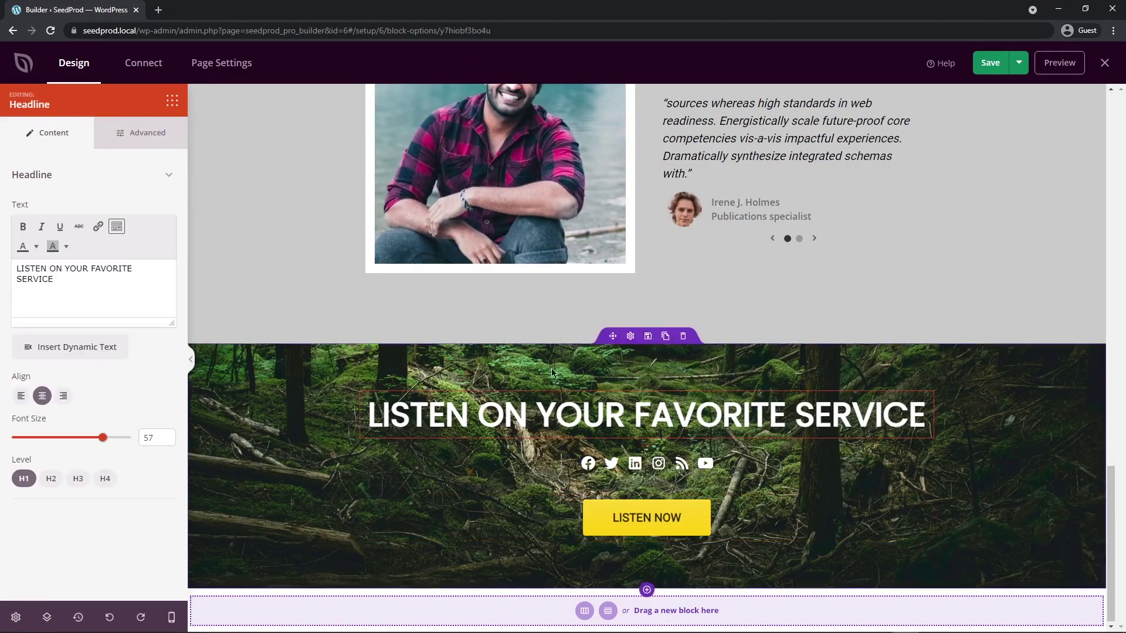
pyautogui.click(139, 133)
pyautogui.click(155, 206)
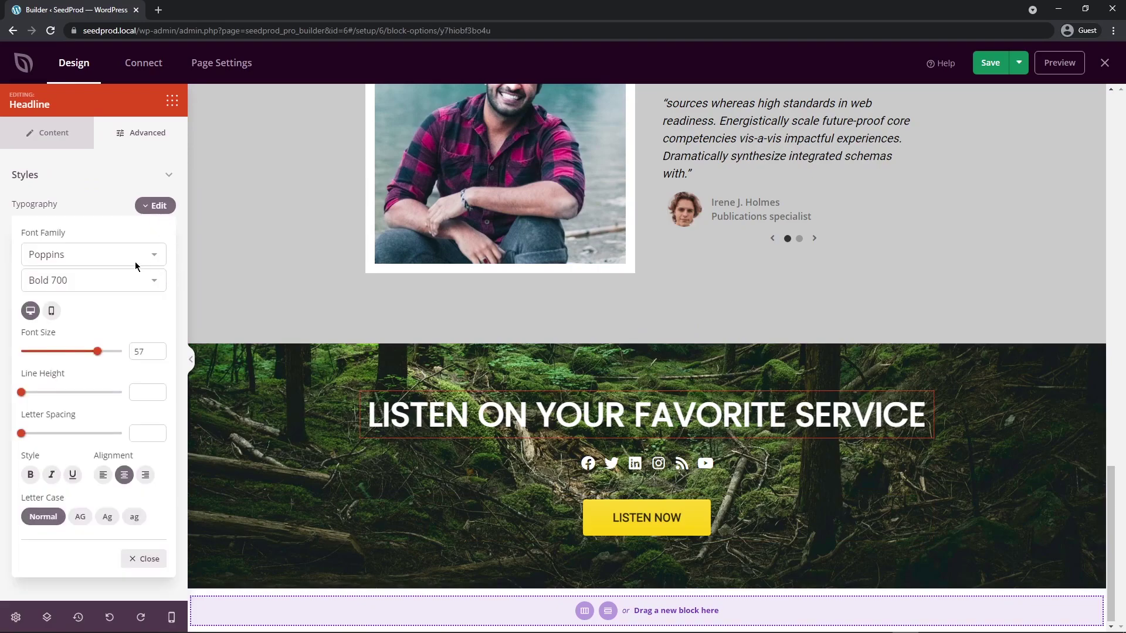
pyautogui.click(154, 254)
pyautogui.click(87, 273)
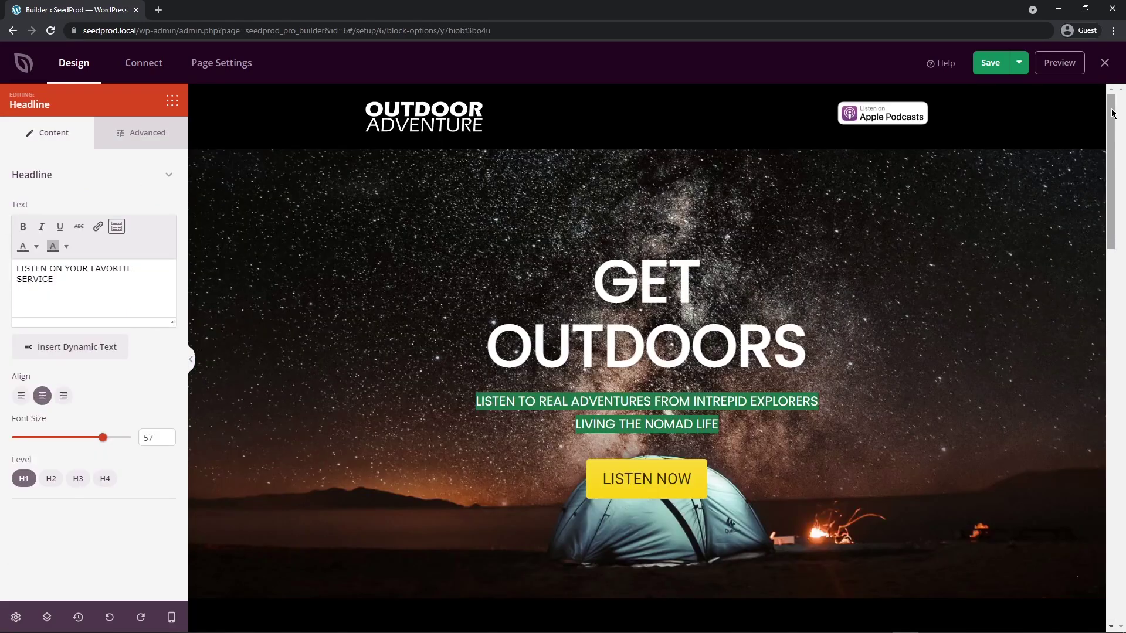
pyautogui.moveTo(1112, 112)
pyautogui.mouseDown()
pyautogui.moveTo(1124, 491)
pyautogui.moveTo(1121, 110)
pyautogui.mouseUp()
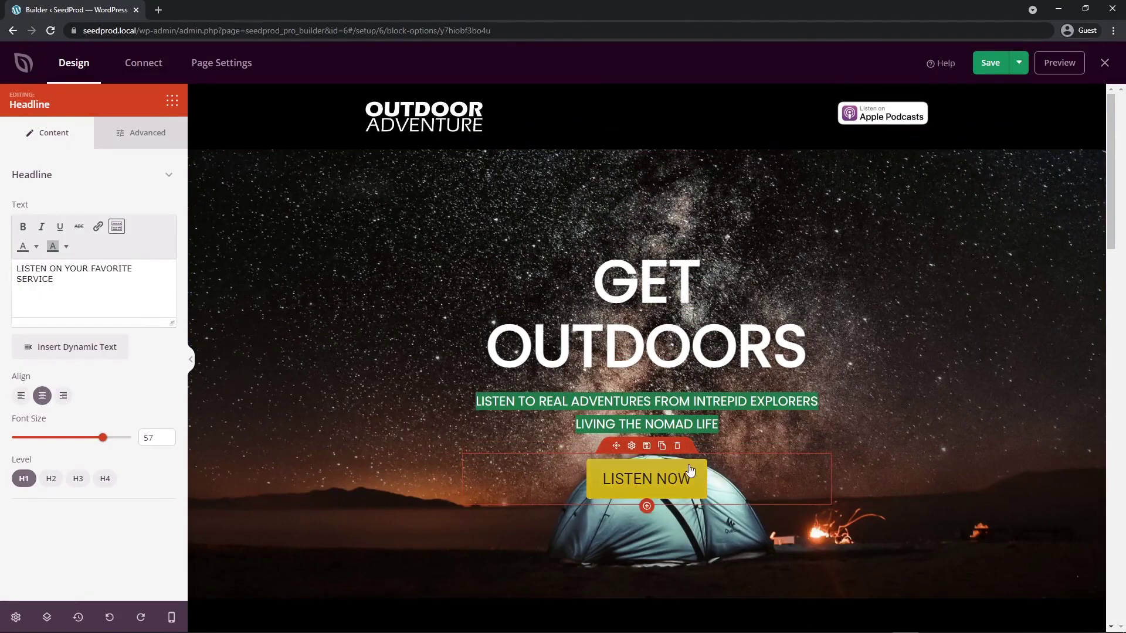
# Add an Optin Form below the hero subheadline, delete it, then show the Connect integrations.
pyautogui.click(172, 101)
pyautogui.moveTo(150, 422); pyautogui.dragTo(676, 493)
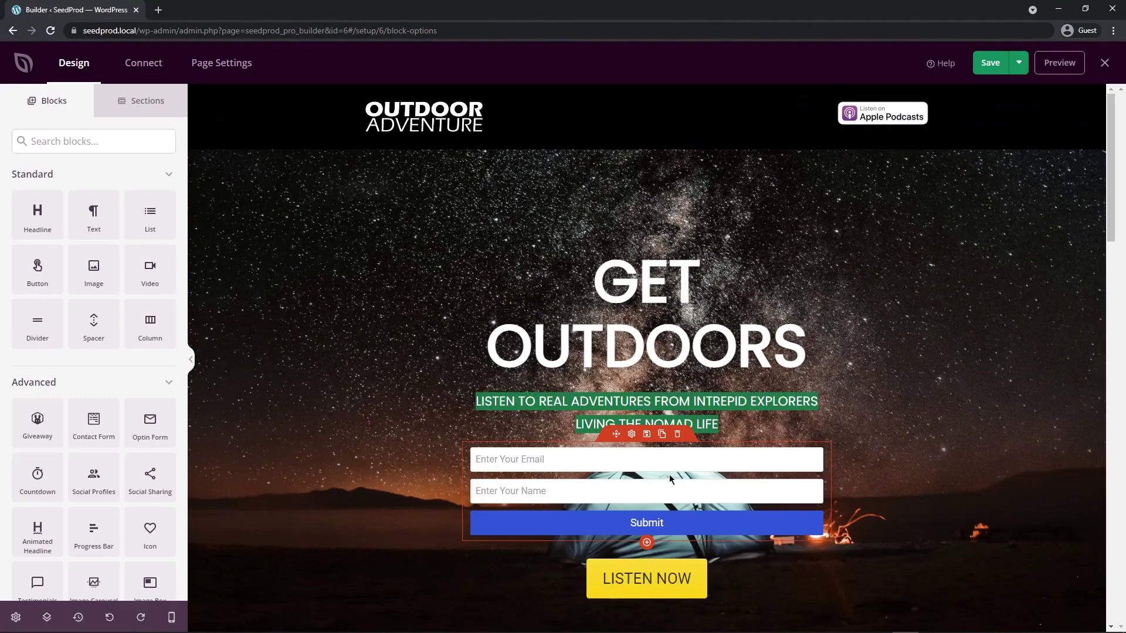
pyautogui.click(677, 434)
pyautogui.click(524, 351)
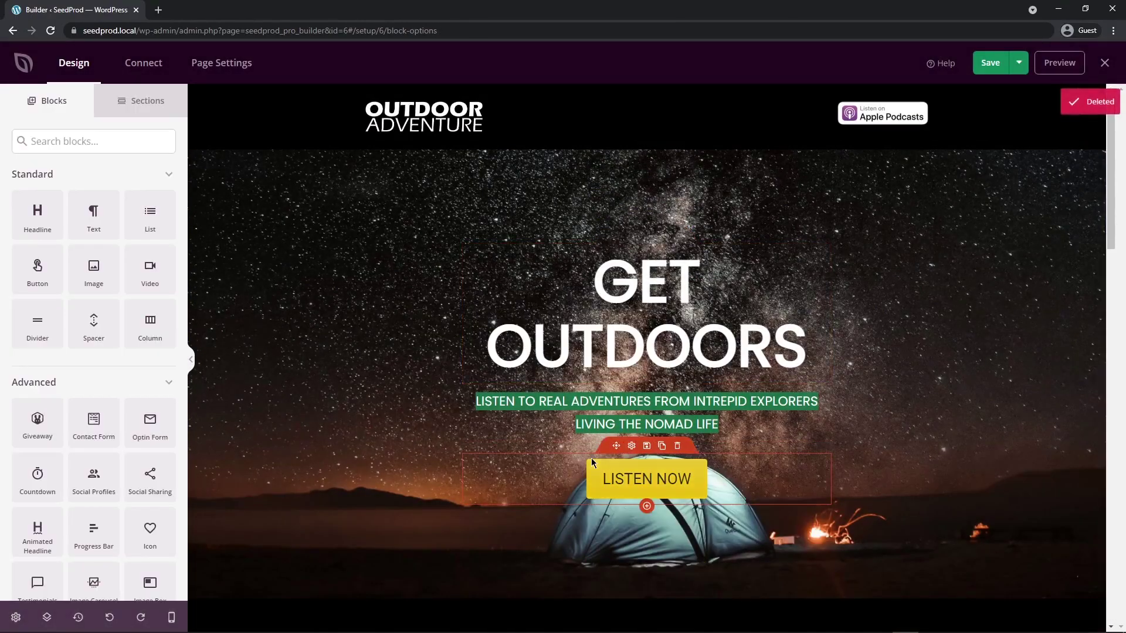
pyautogui.click(144, 66)
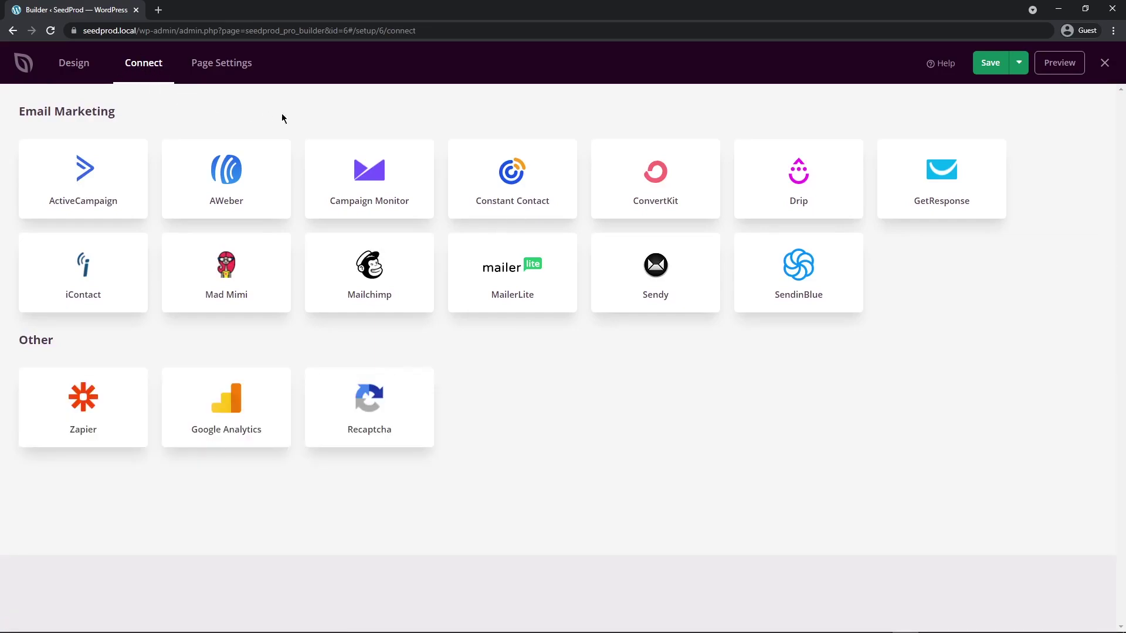
# View the Constant Contact connection panel, then move on to the Page Settings.
pyautogui.moveTo(490, 189)
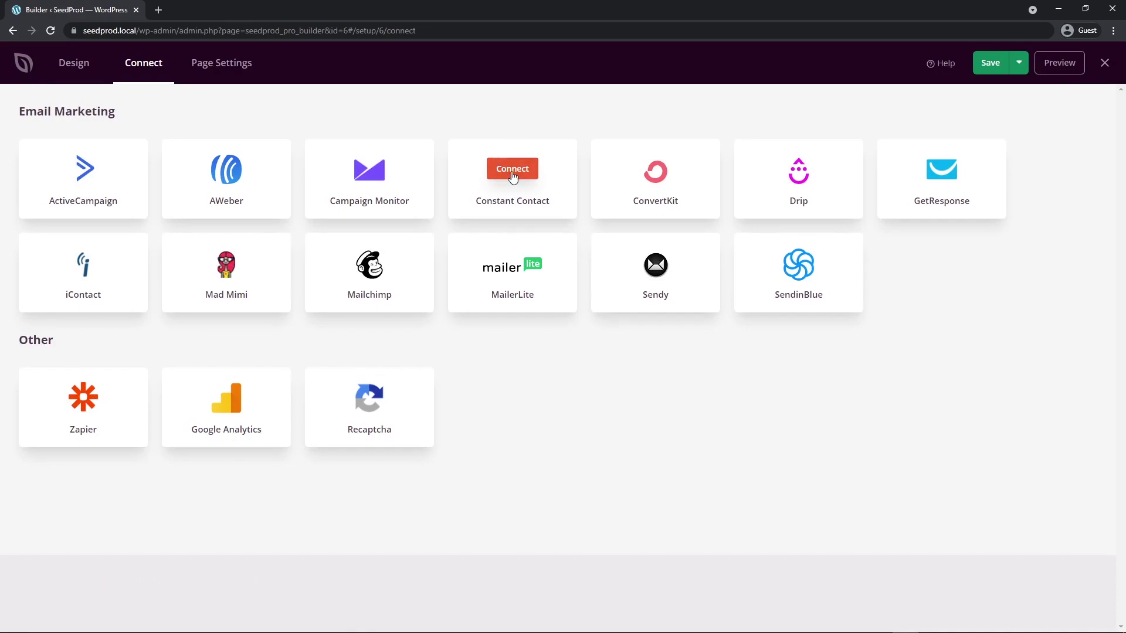
pyautogui.click(514, 172)
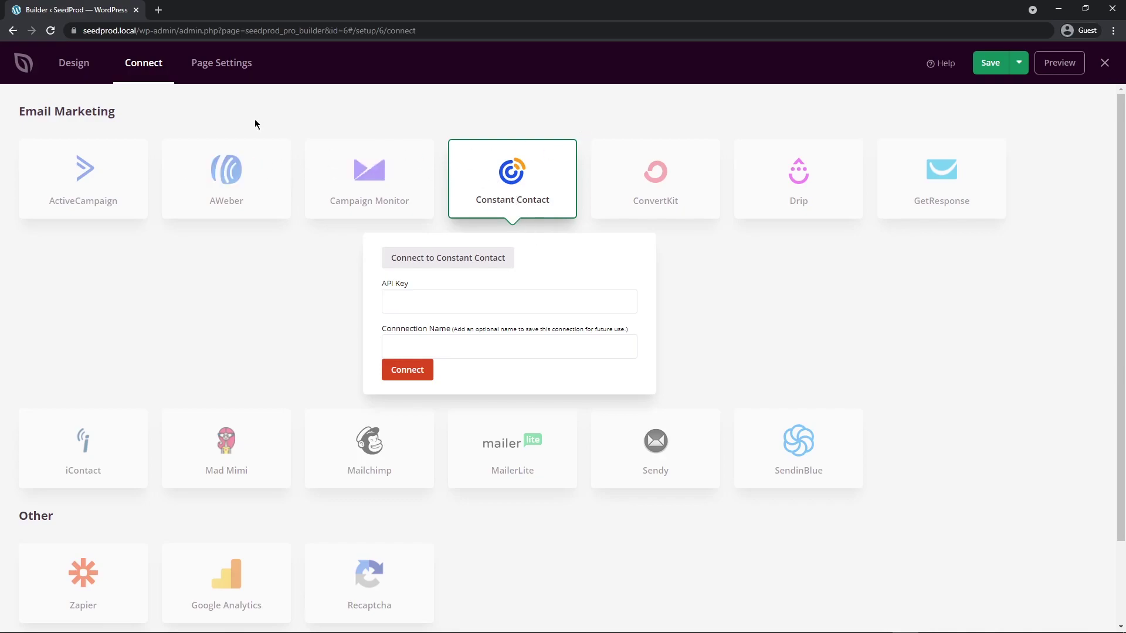
pyautogui.click(228, 65)
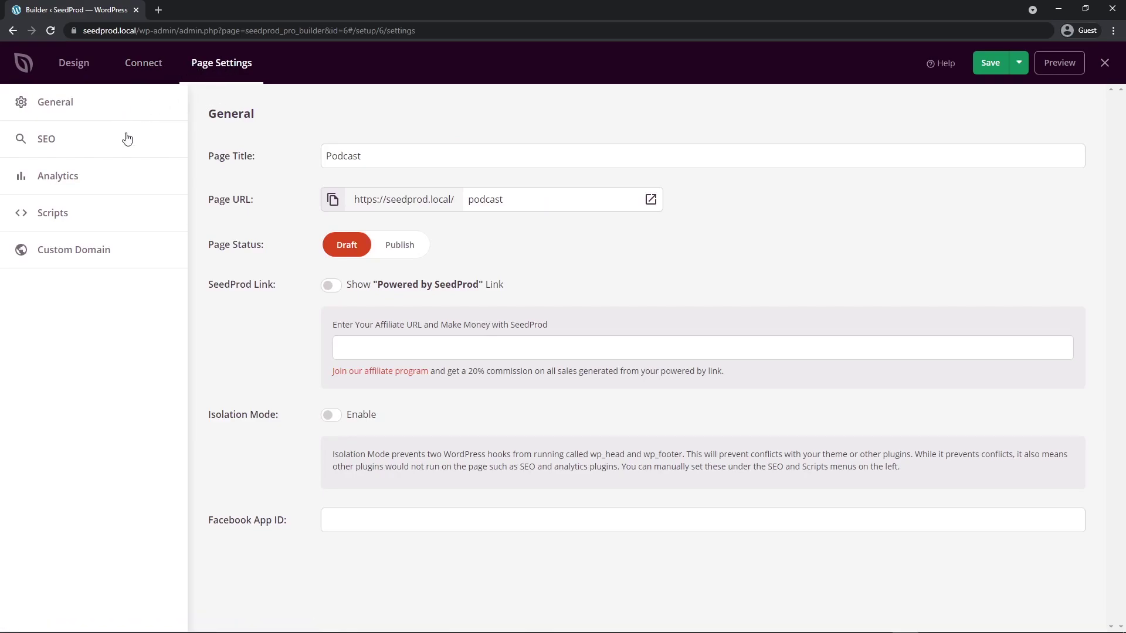
# Check the 'Podcast' title and 'podcast' slug under General, then enable the Powered by SeedProd link.
pyautogui.click(63, 103)
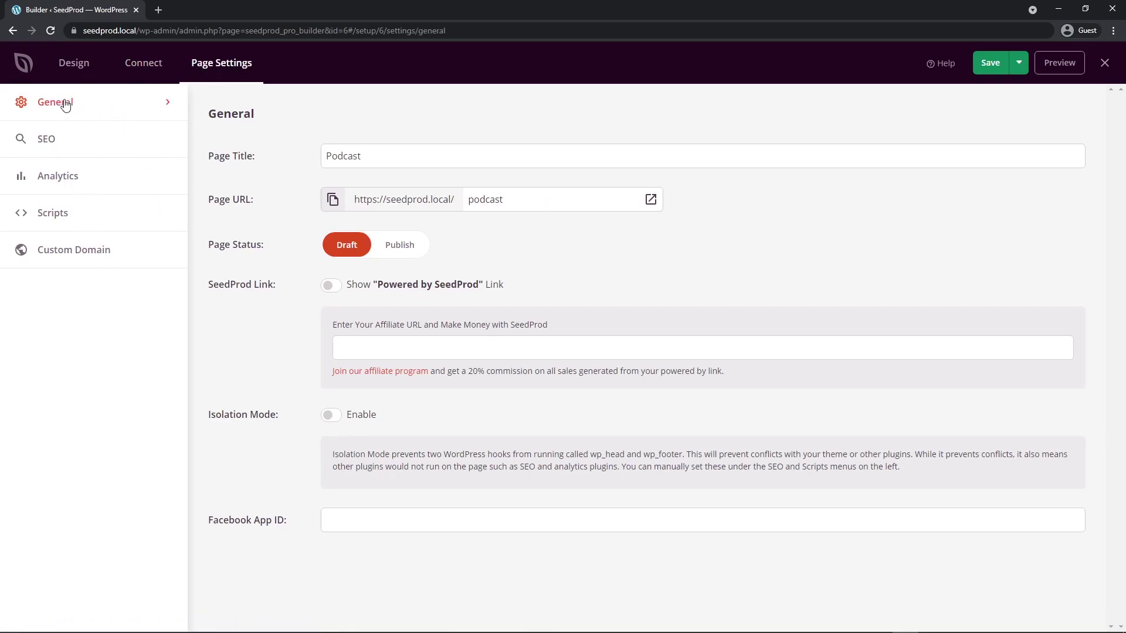
pyautogui.doubleClick(331, 157)
pyautogui.doubleClick(471, 202)
pyautogui.click(332, 286)
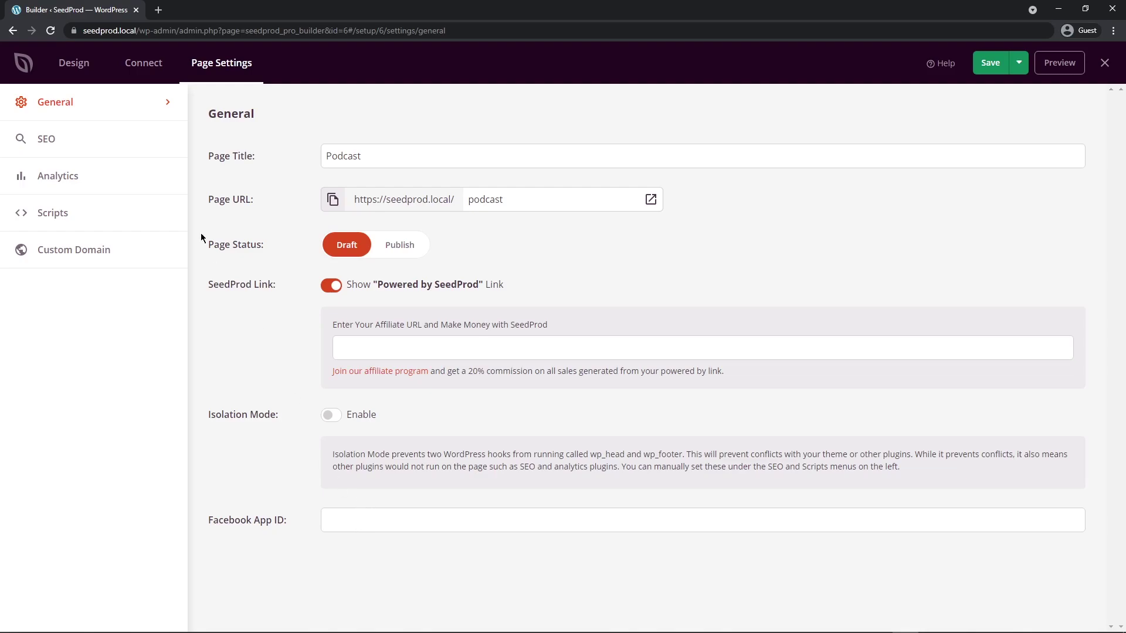
# Review the Podcast page's SEO, Analytics, Scripts, General and Custom Domain settings.
pyautogui.click(47, 140)
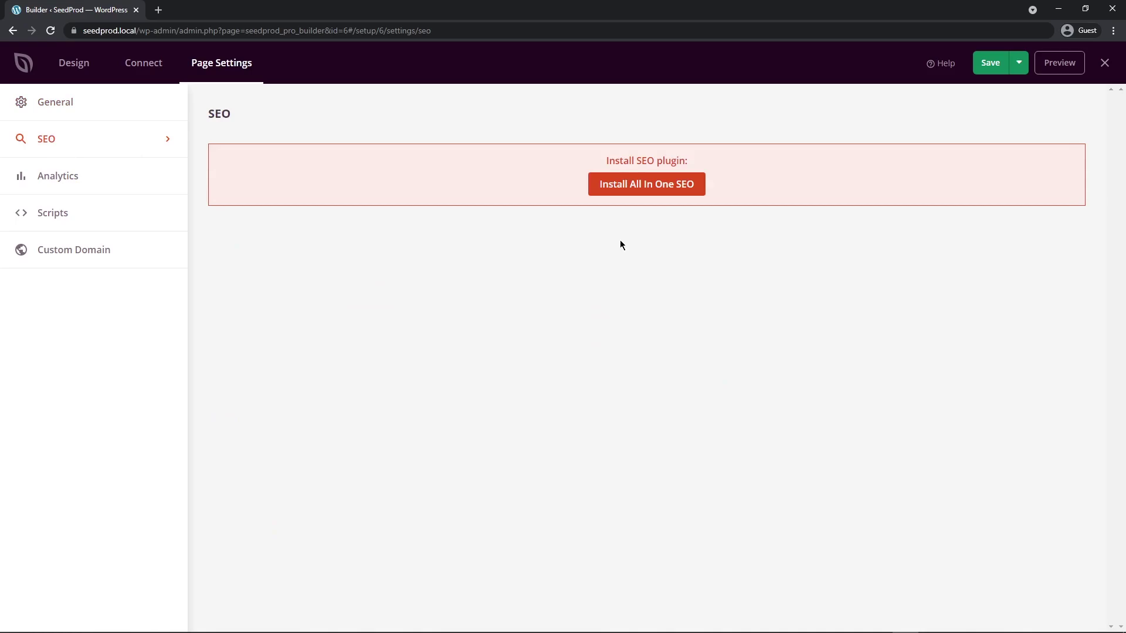
pyautogui.click(91, 177)
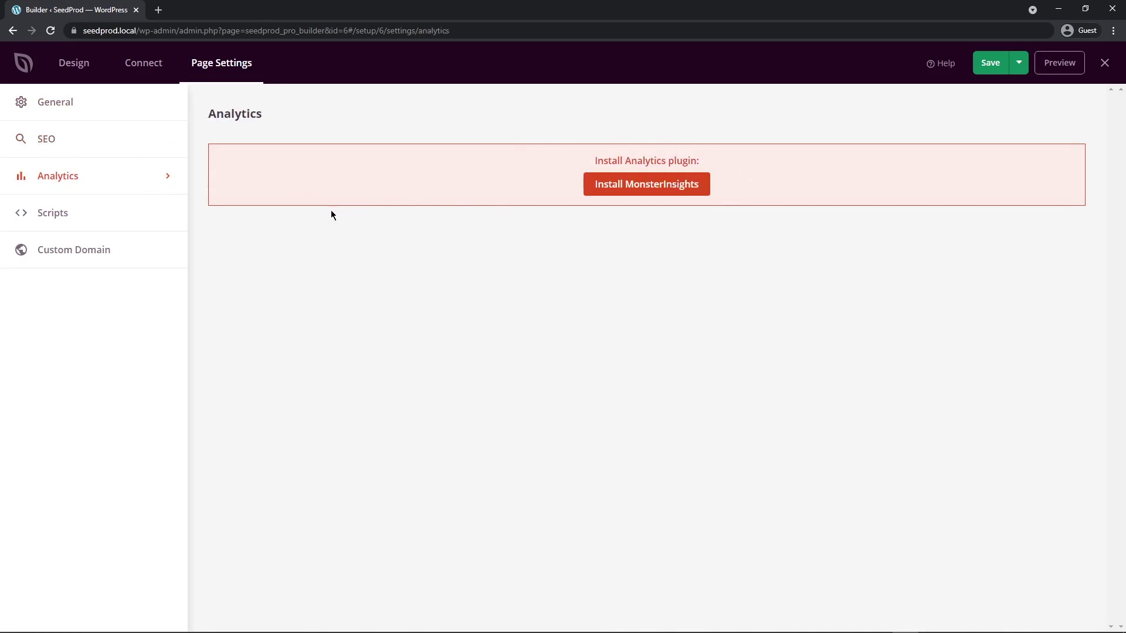
pyautogui.click(51, 216)
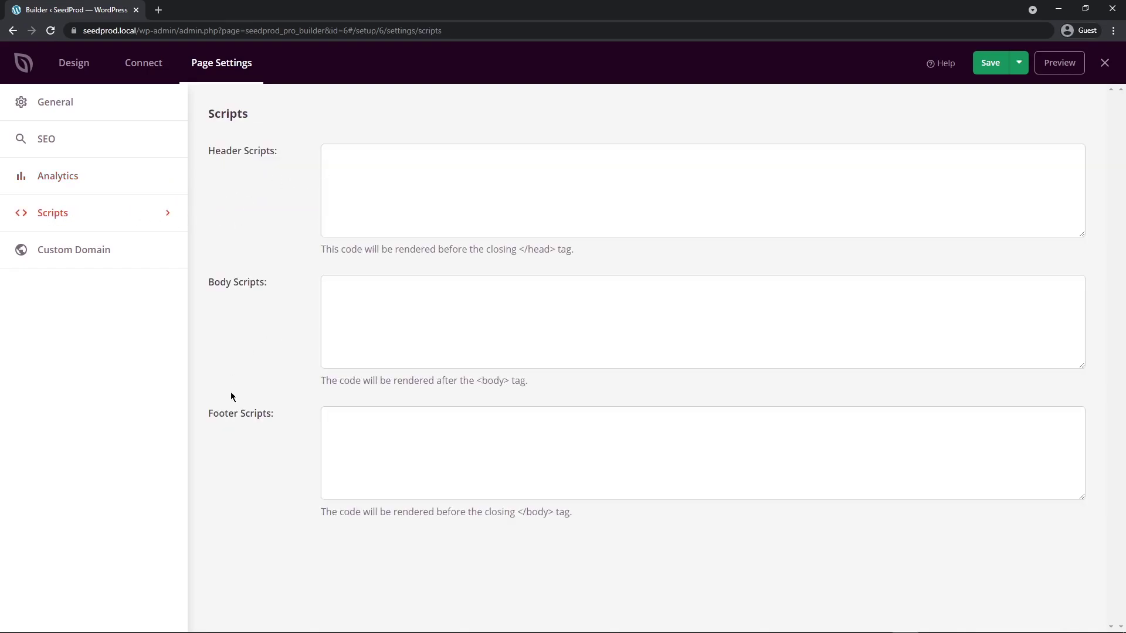
pyautogui.click(65, 251)
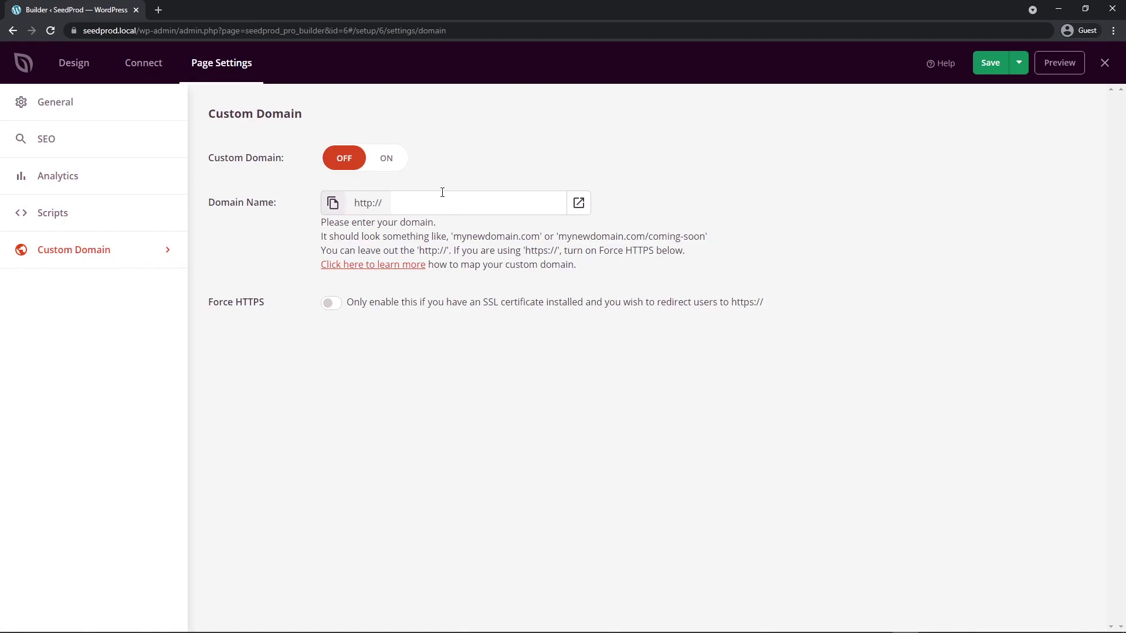
pyautogui.click(73, 102)
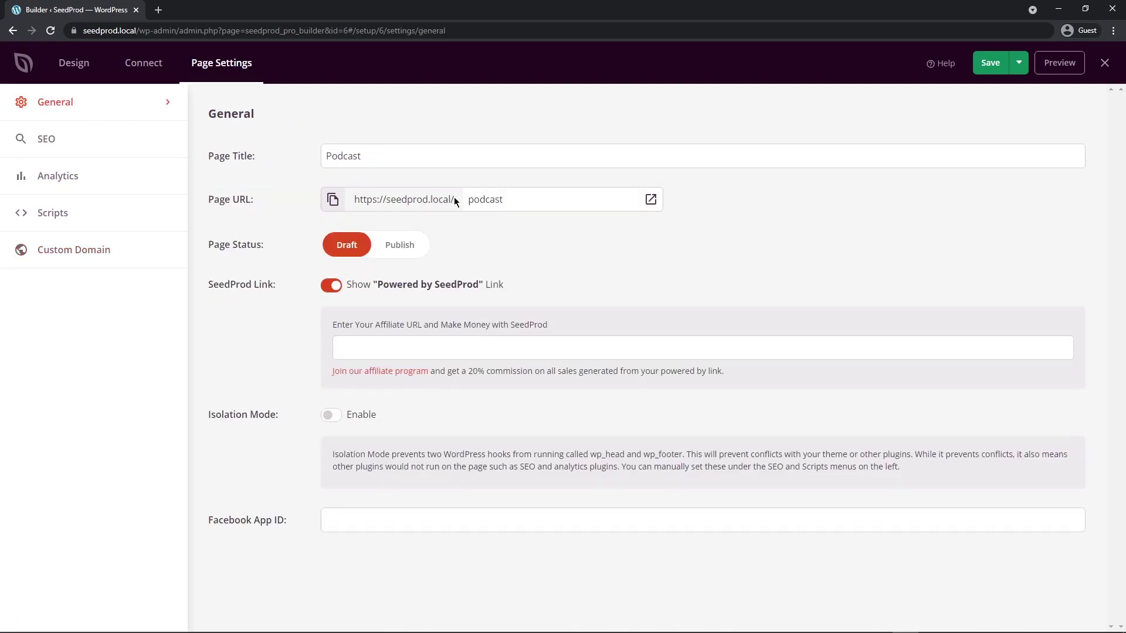
pyautogui.click(65, 253)
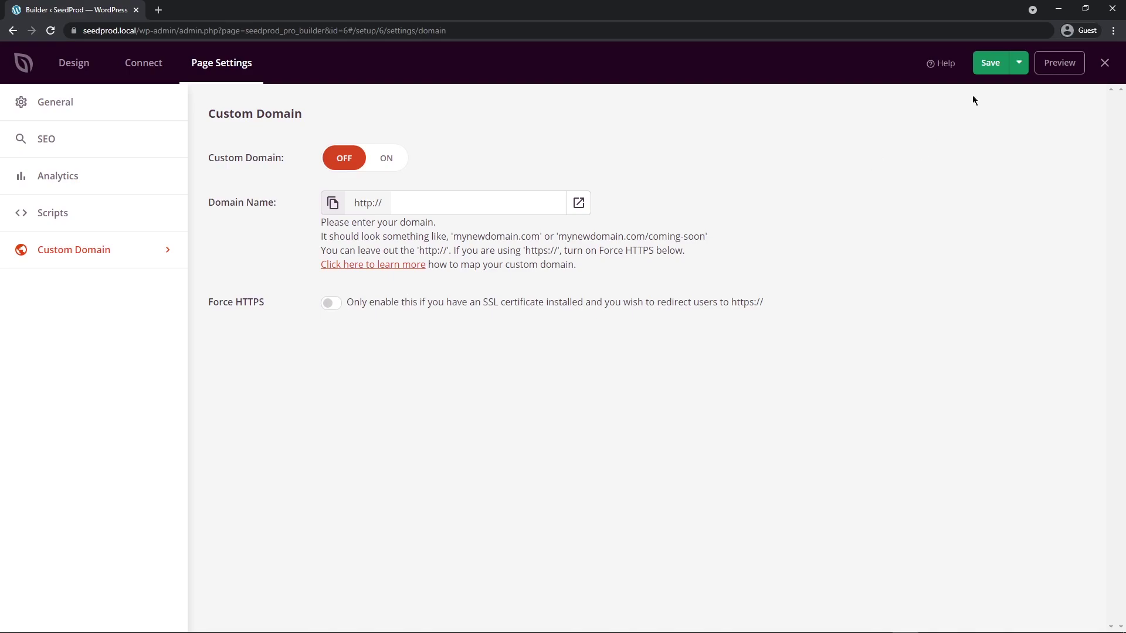
# Save and publish the Podcast page, then view the live Outdoor Adventure page.
pyautogui.click(990, 65)
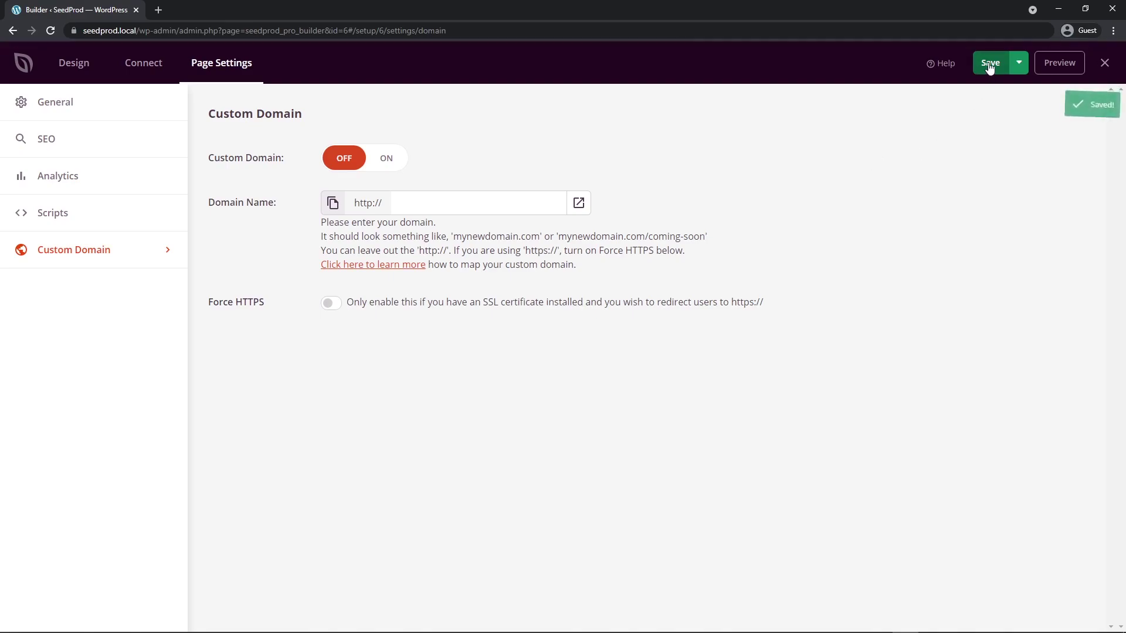
pyautogui.click(1019, 64)
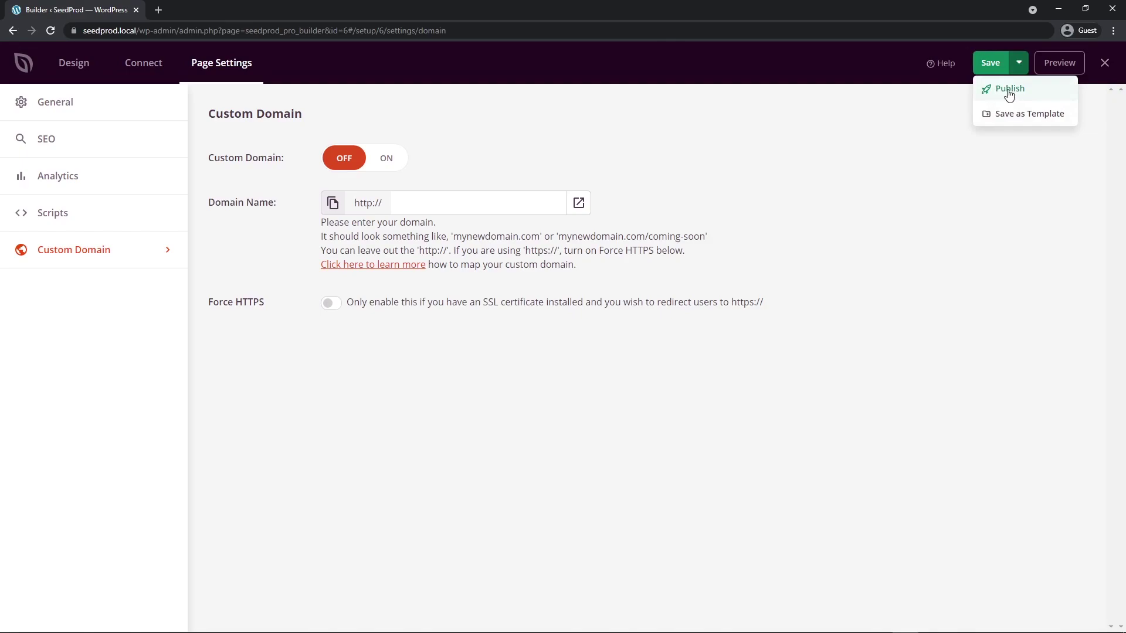
pyautogui.click(1006, 91)
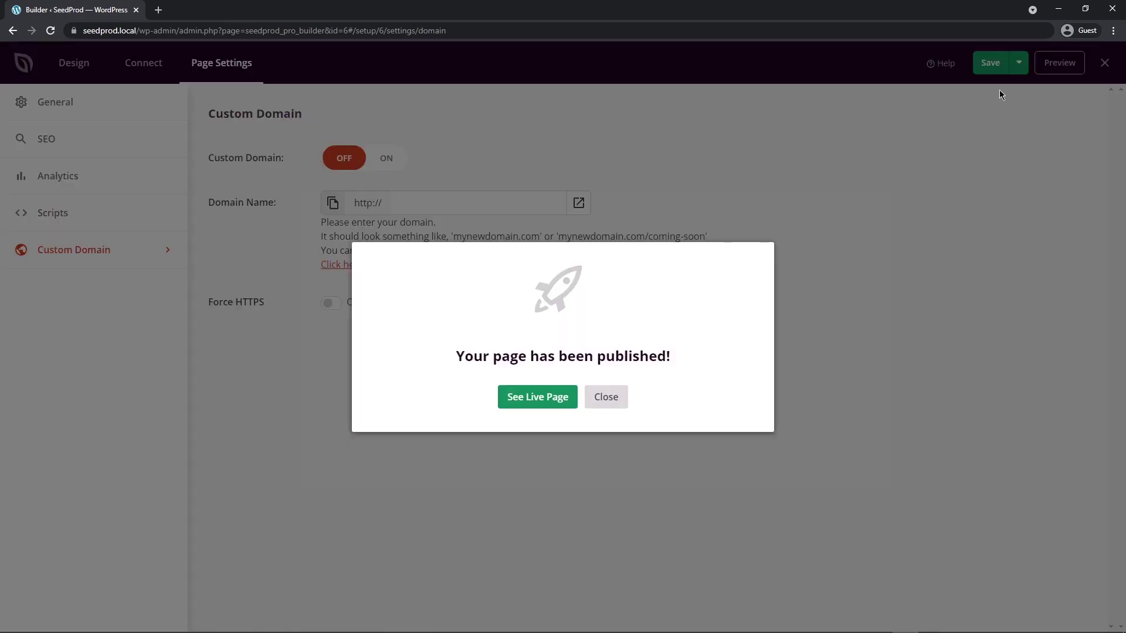
pyautogui.click(538, 399)
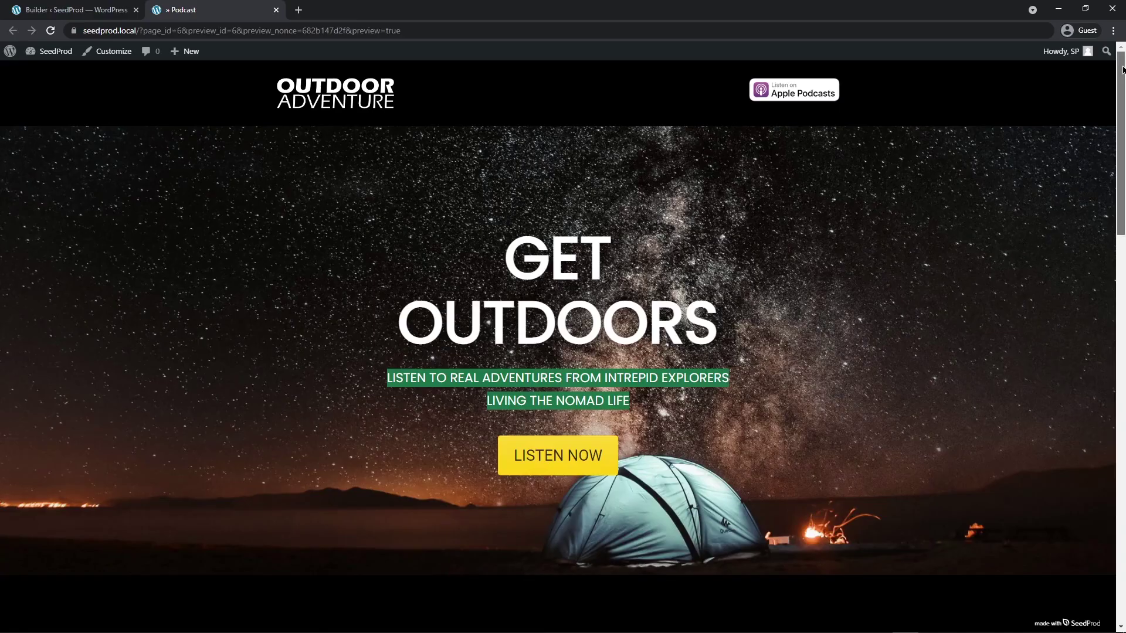
pyautogui.moveTo(1121, 69); pyautogui.dragTo(1122, 456)
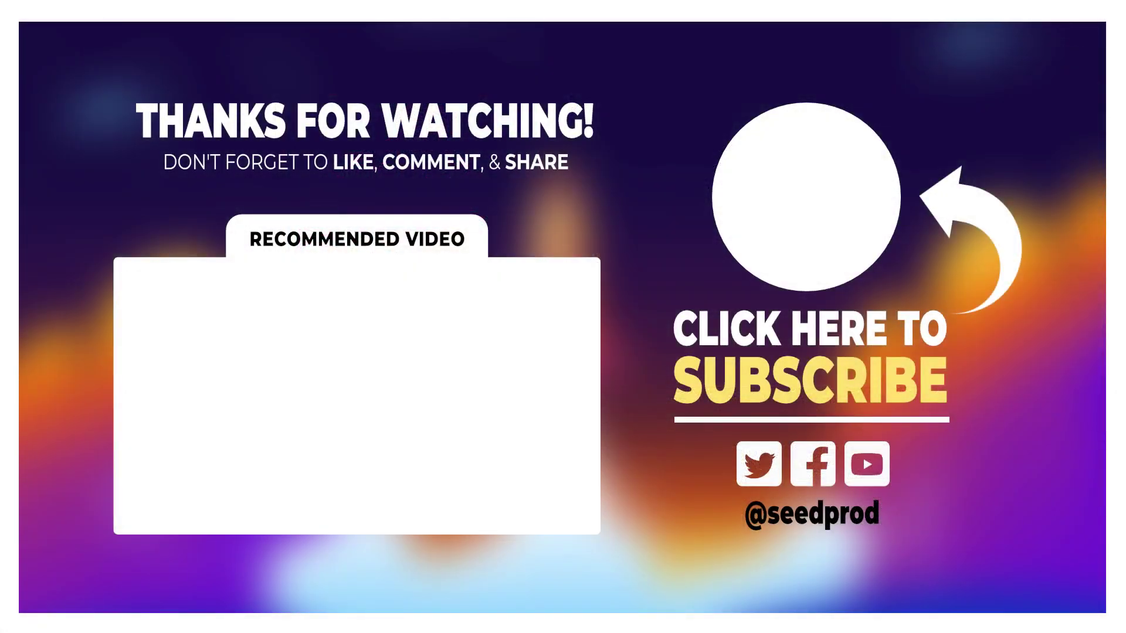